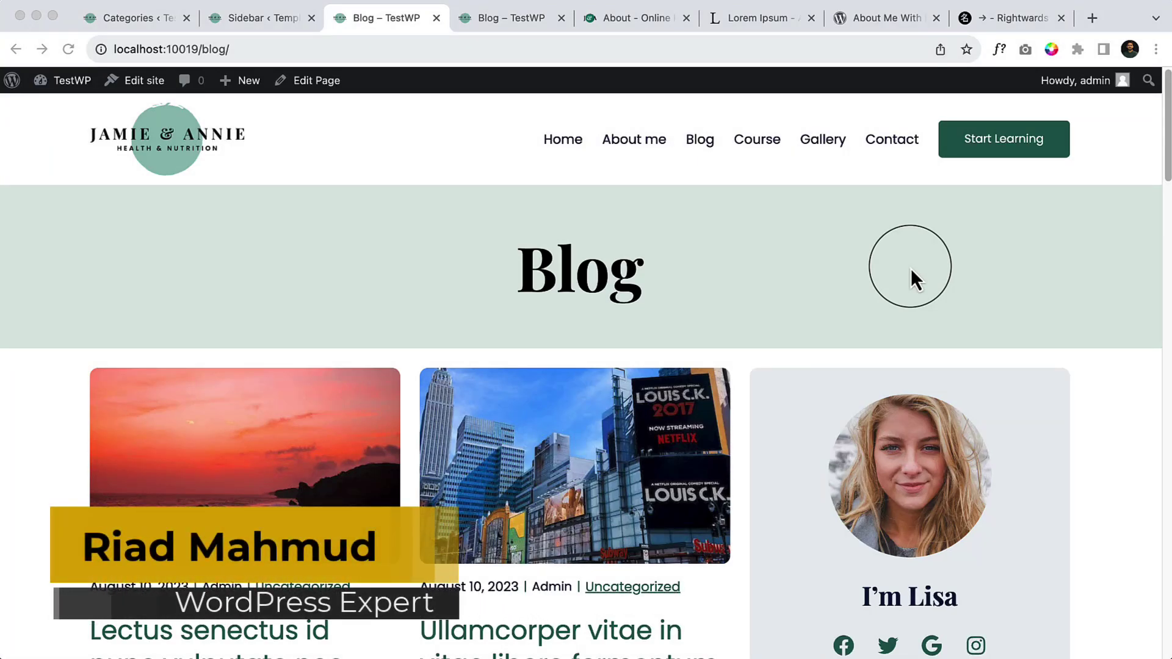
# Open the 'Lectus senectus id nunc vulputate nec' post from the Blog page.
pyautogui.scroll(-8, 842, 332)
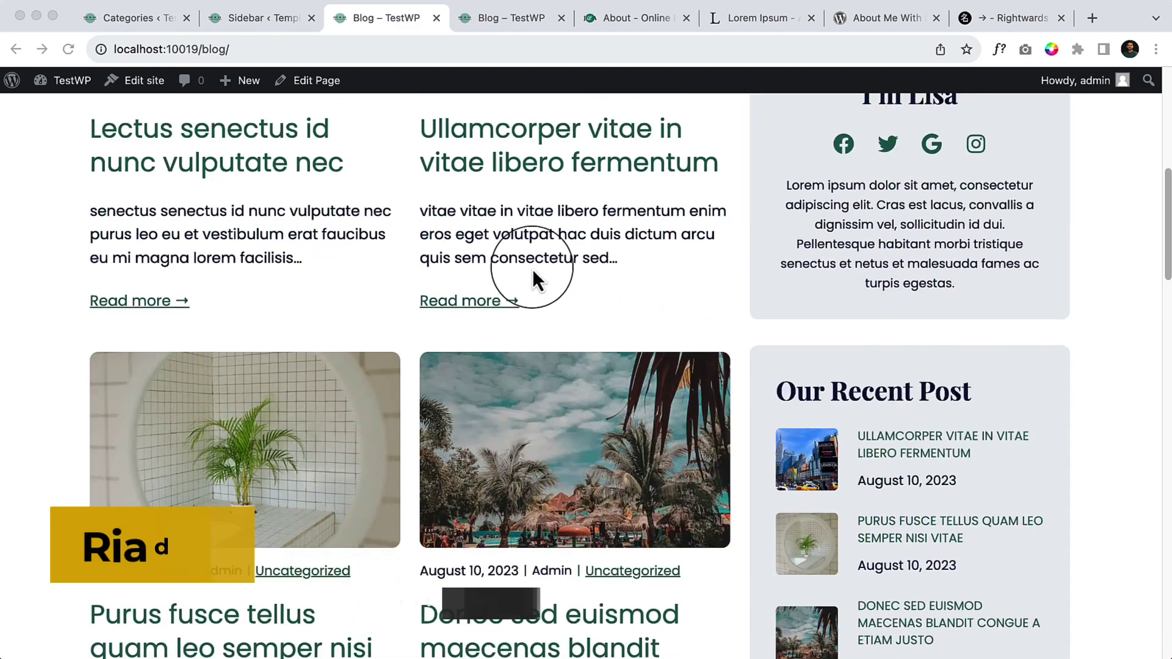
pyautogui.scroll(6, 402, 238)
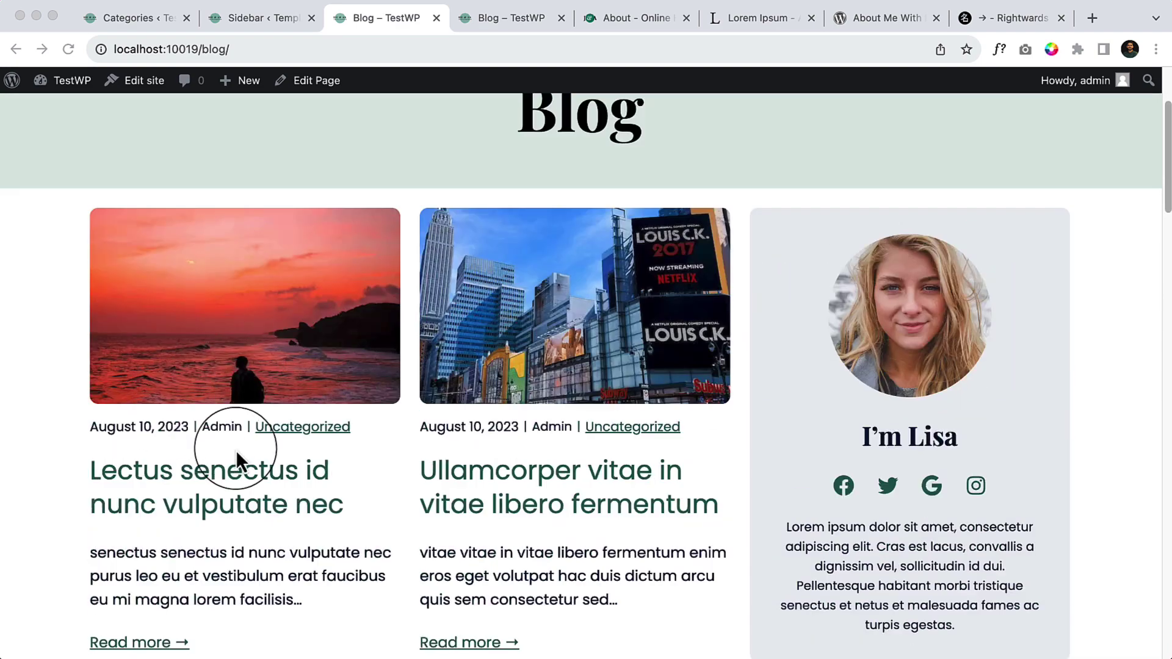
pyautogui.click(255, 482)
# Look through the post, then open its Single Posts template in the site editor.
pyautogui.scroll(-20, 647, 420)
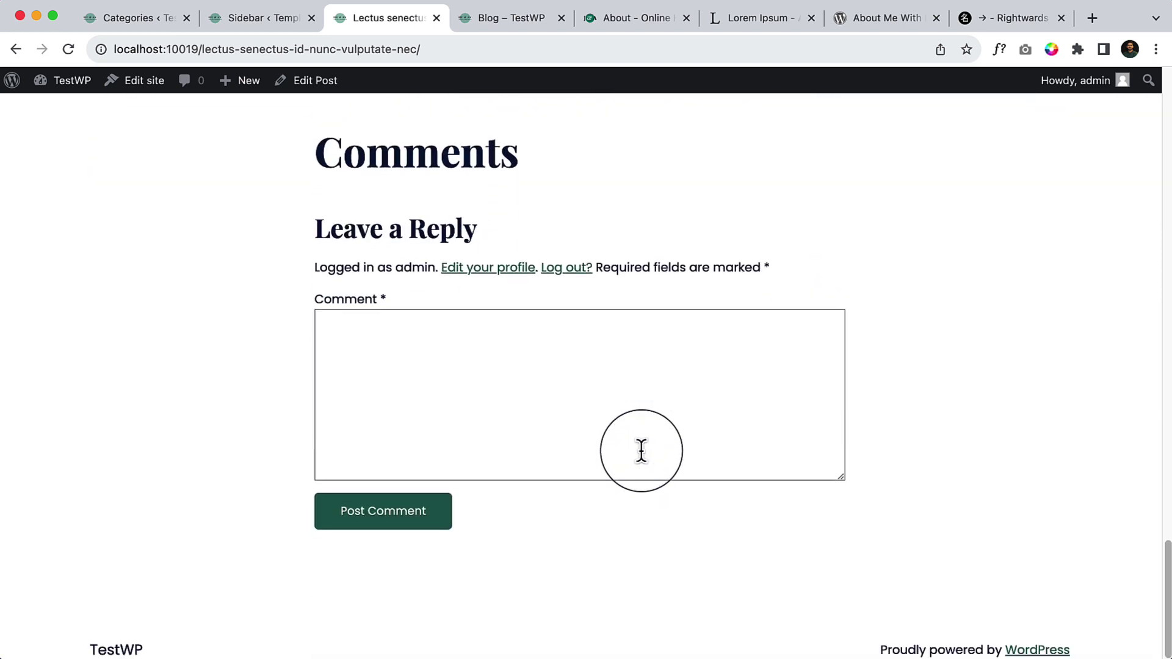
pyautogui.scroll(20, 641, 451)
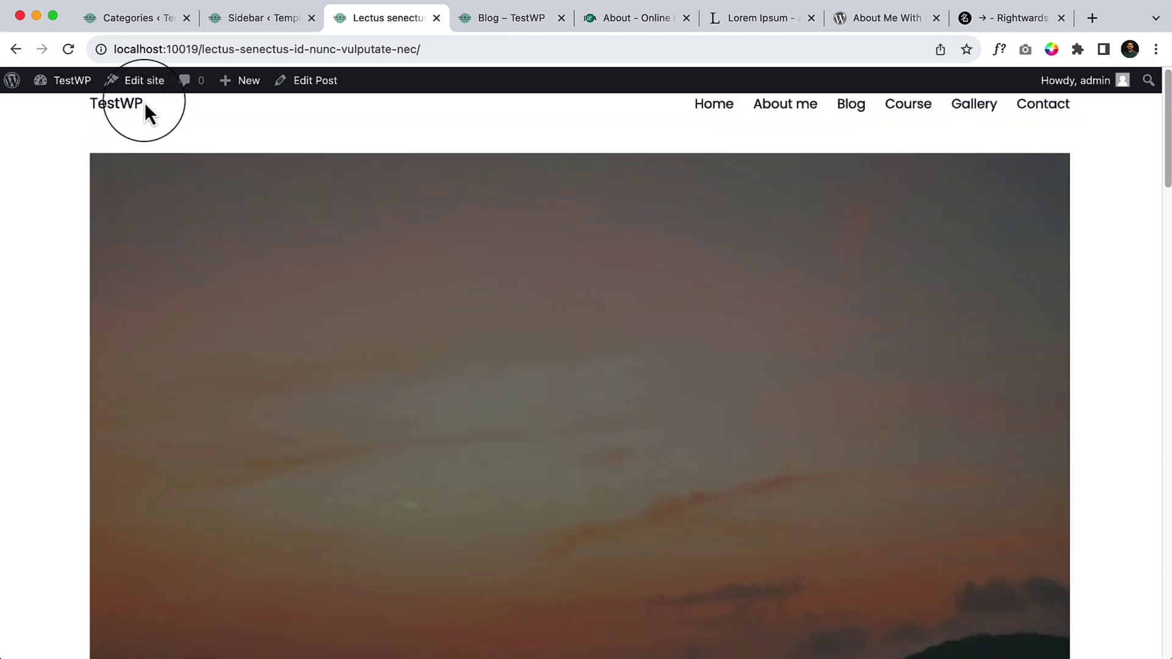
pyautogui.click(144, 80)
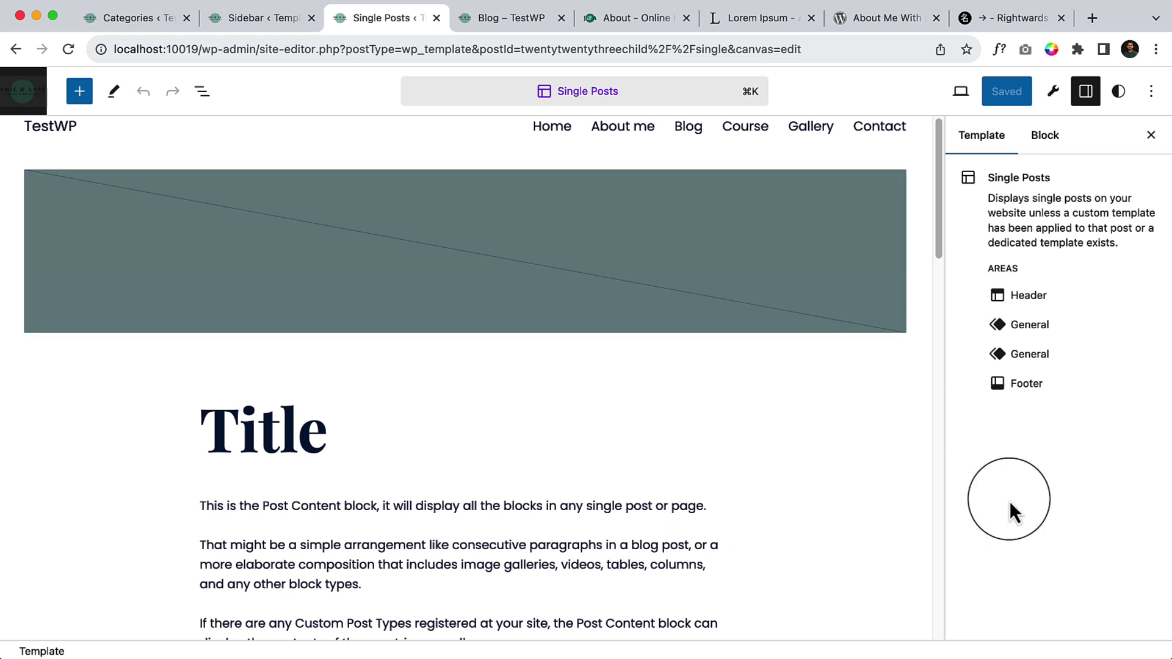
# Delete the Post Featured Image block so the Title leads the Single Posts template.
pyautogui.click(90, 278)
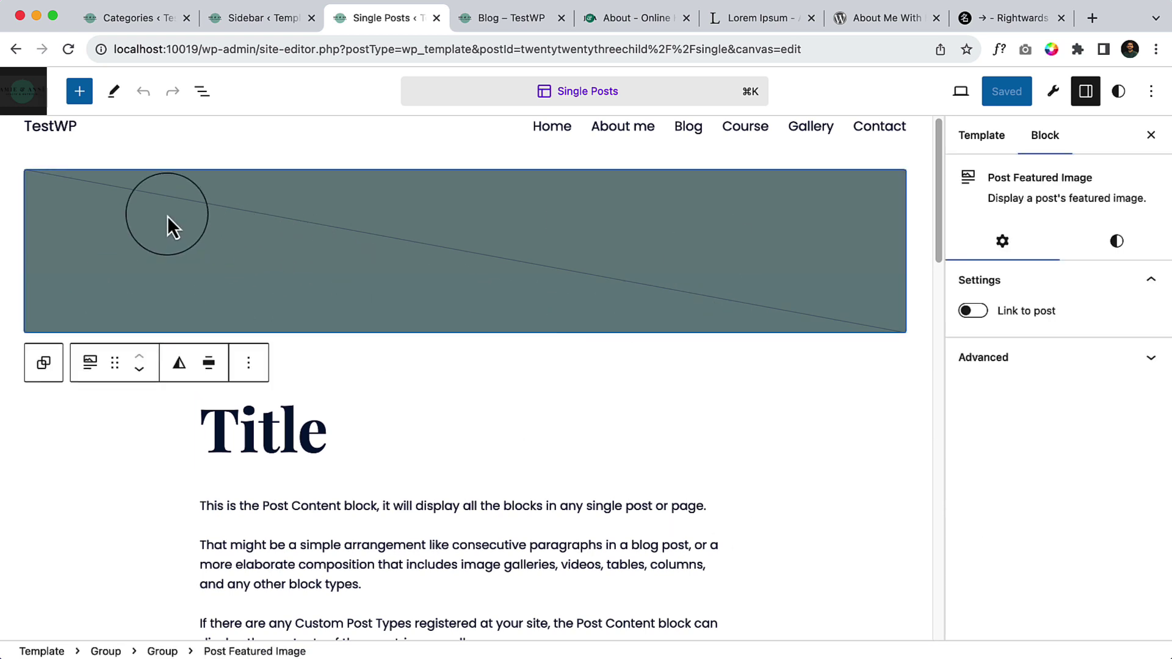
pyautogui.click(249, 364)
pyautogui.scroll(-3, 324, 570)
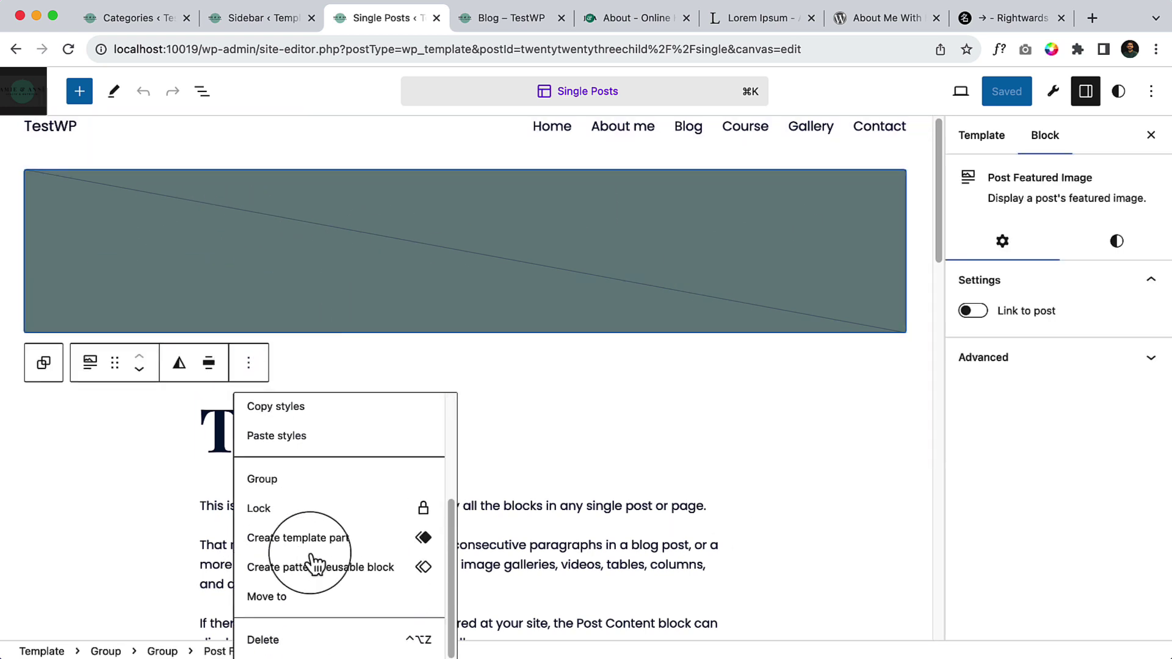
pyautogui.click(263, 639)
pyautogui.scroll(-2, 322, 188)
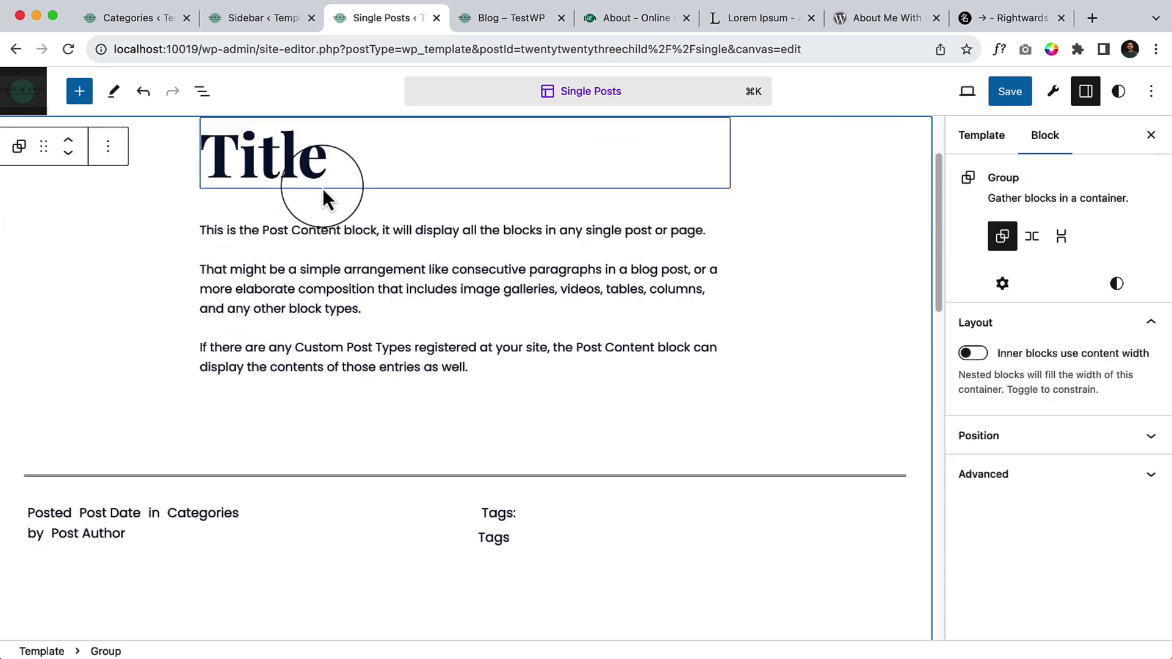
pyautogui.scroll(2, 129, 174)
pyautogui.click(200, 92)
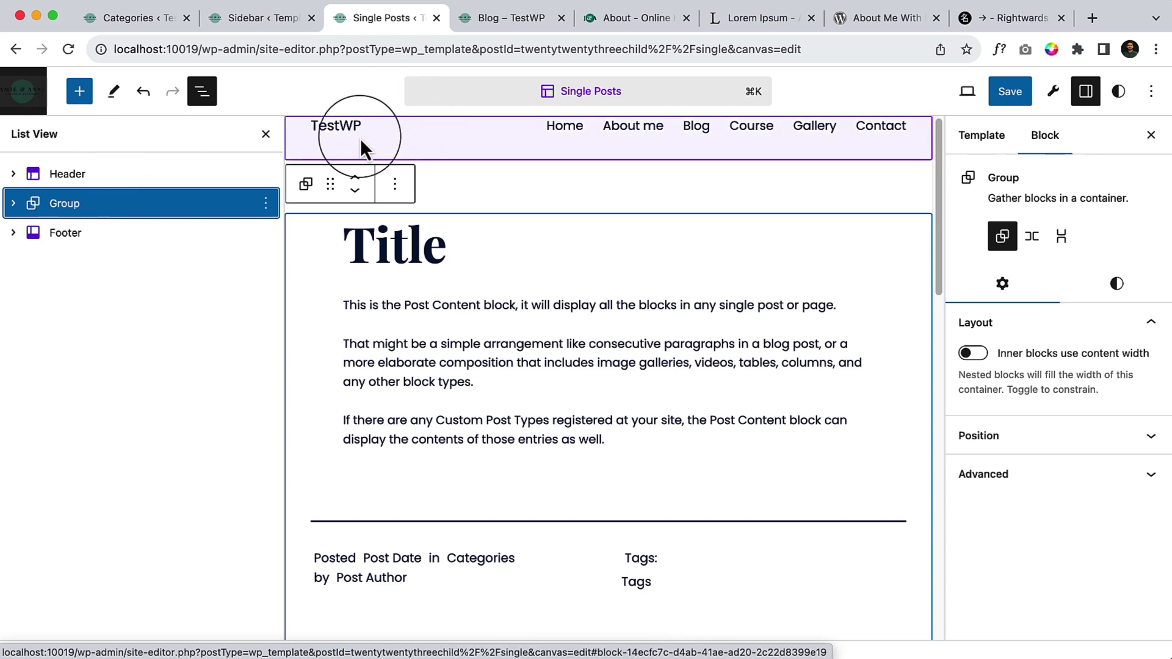
# Inspect the existing TestWP Header part, then reselect it in the Single Posts template.
pyautogui.click(98, 175)
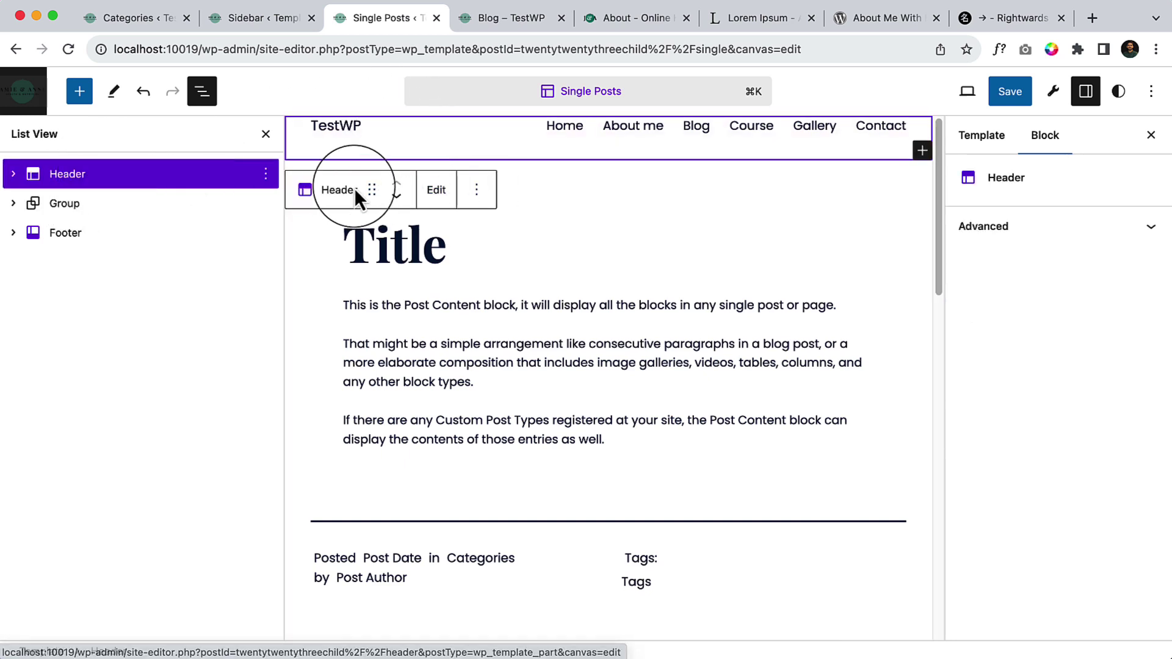
pyautogui.click(444, 200)
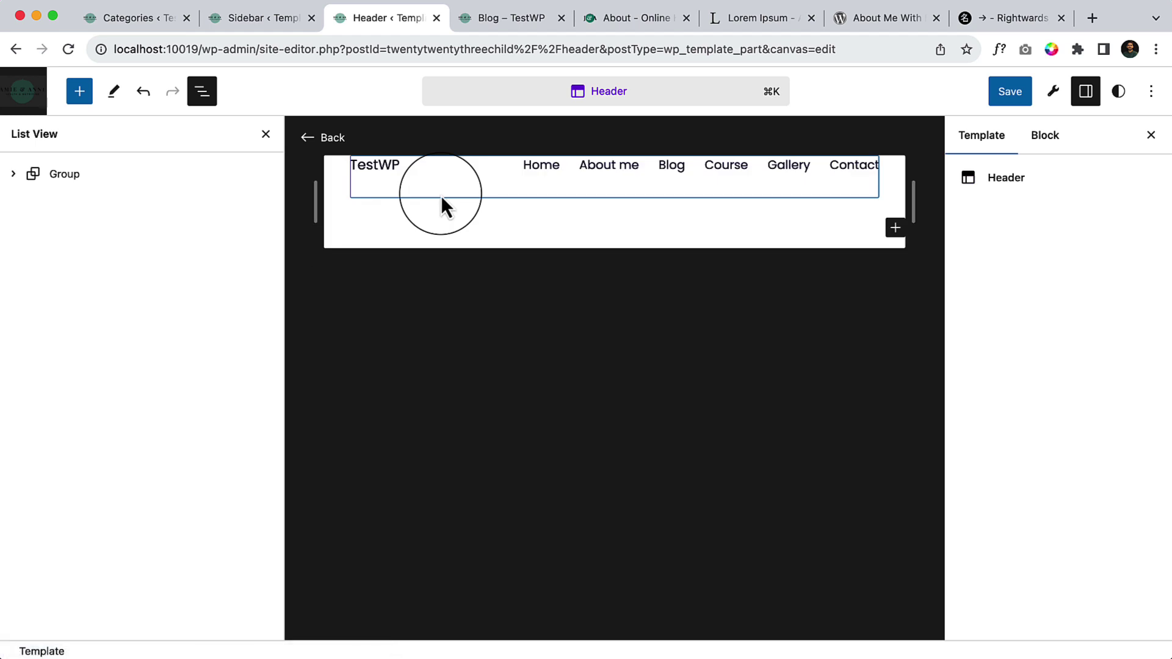
pyautogui.click(312, 138)
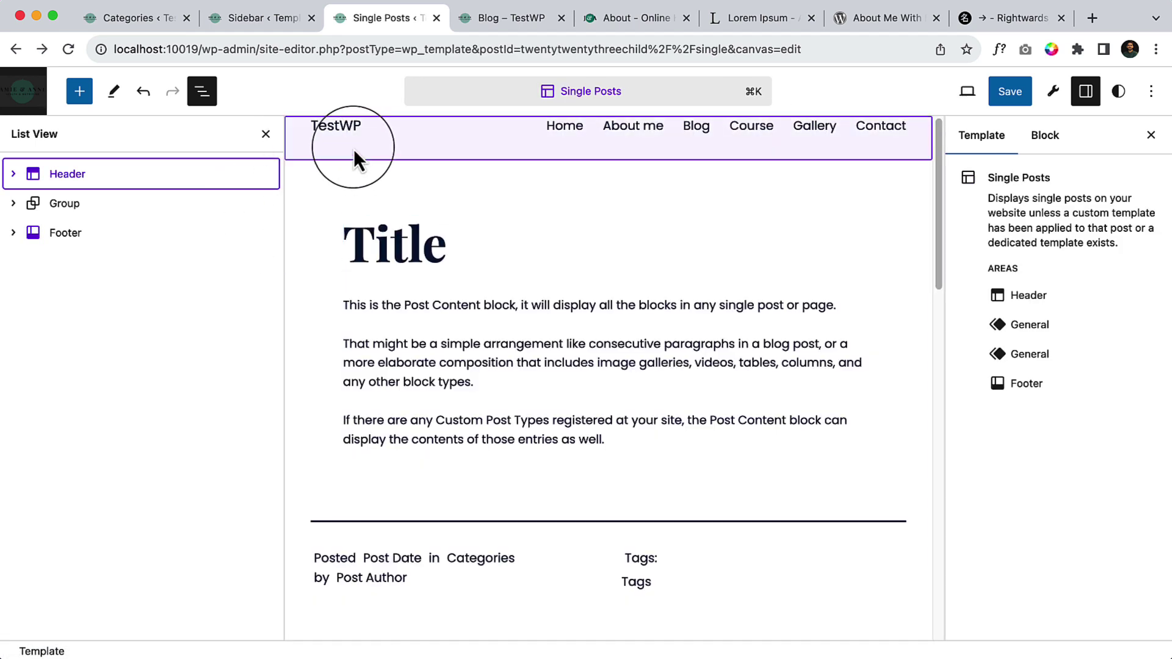
pyautogui.click(353, 150)
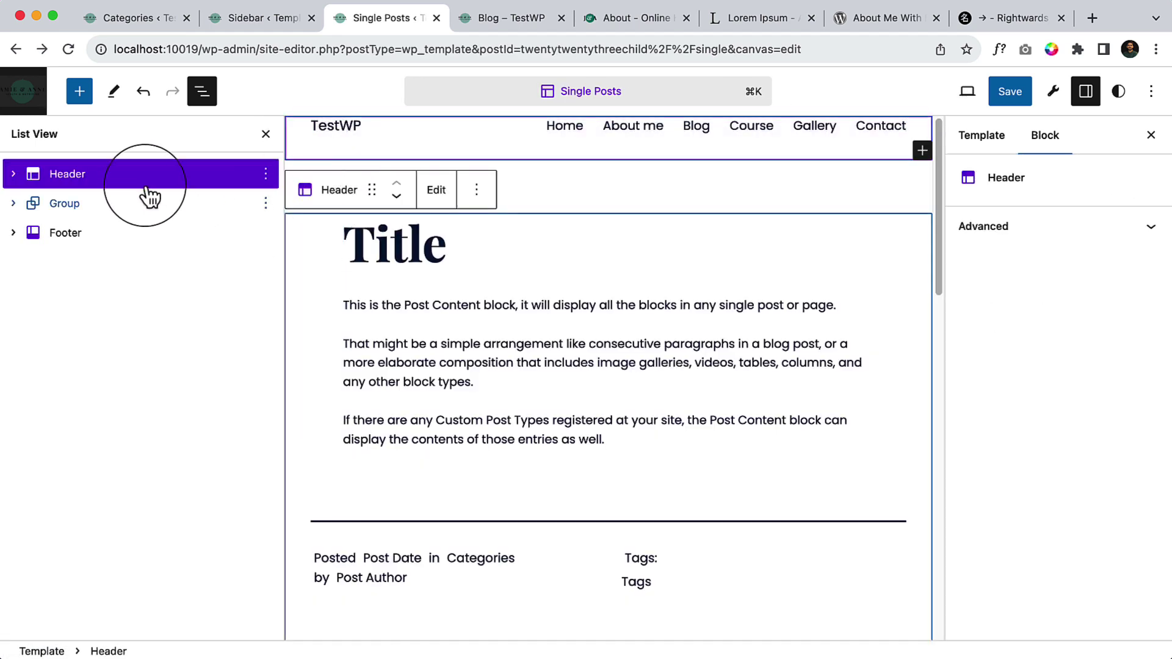
# Add the primary-header part above the old TestWP header and delete the old header.
pyautogui.click(82, 100)
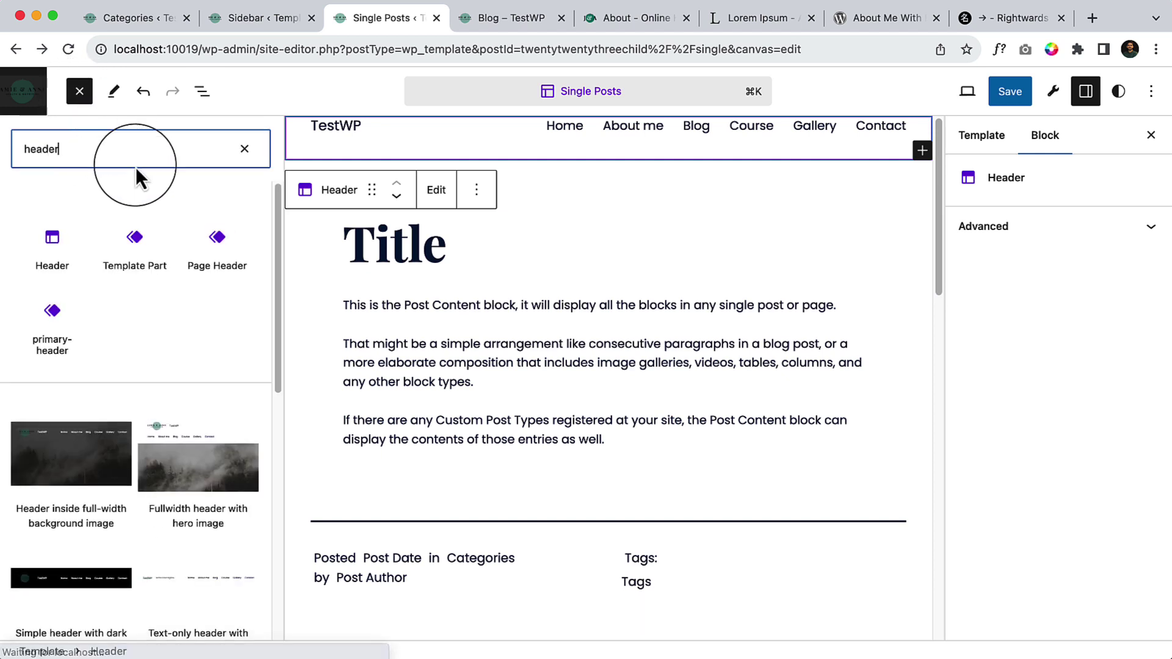
pyautogui.moveTo(204, 244)
pyautogui.moveTo(51, 330)
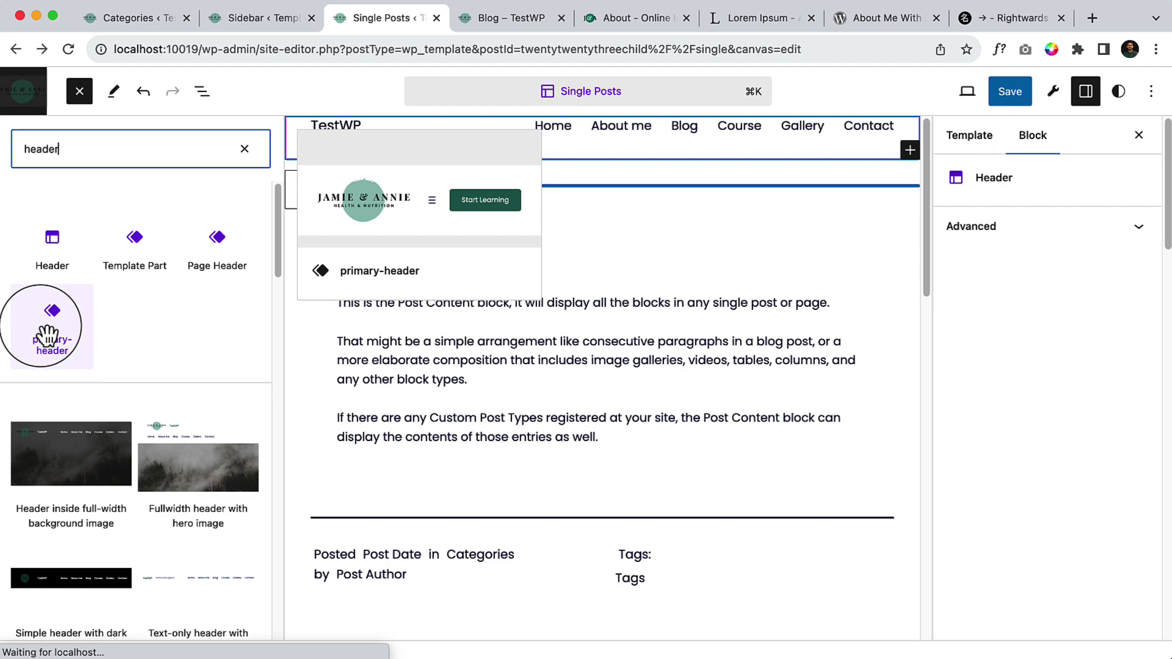
pyautogui.moveTo(49, 336); pyautogui.dragTo(444, 186)
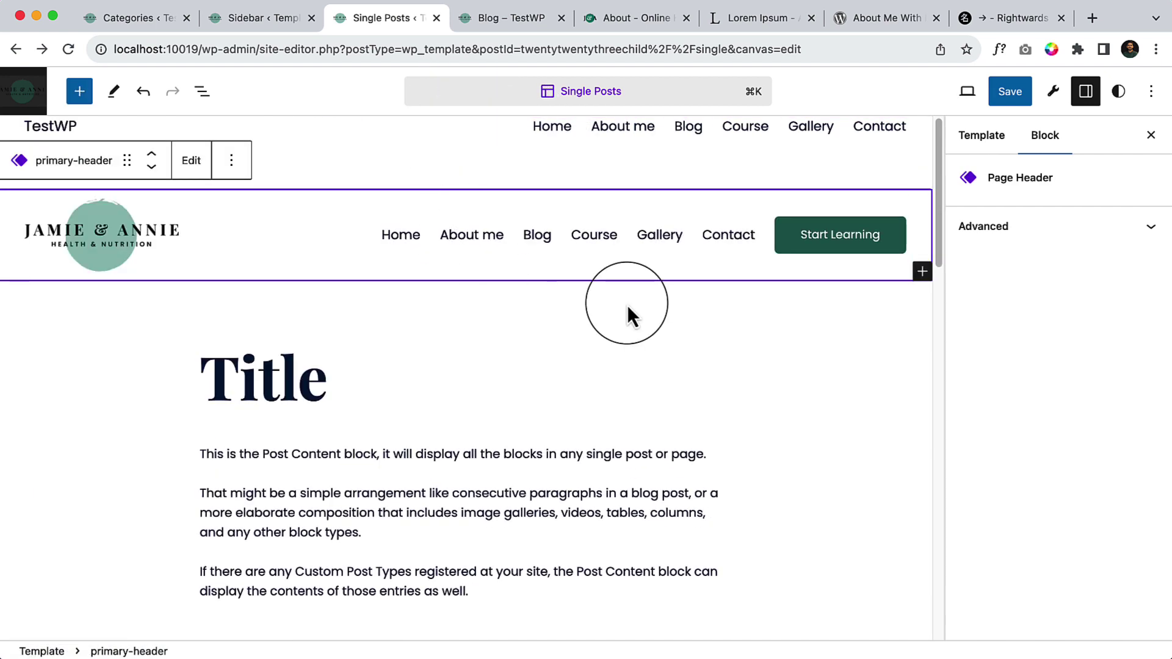
pyautogui.click(151, 155)
pyautogui.click(379, 261)
pyautogui.click(191, 196)
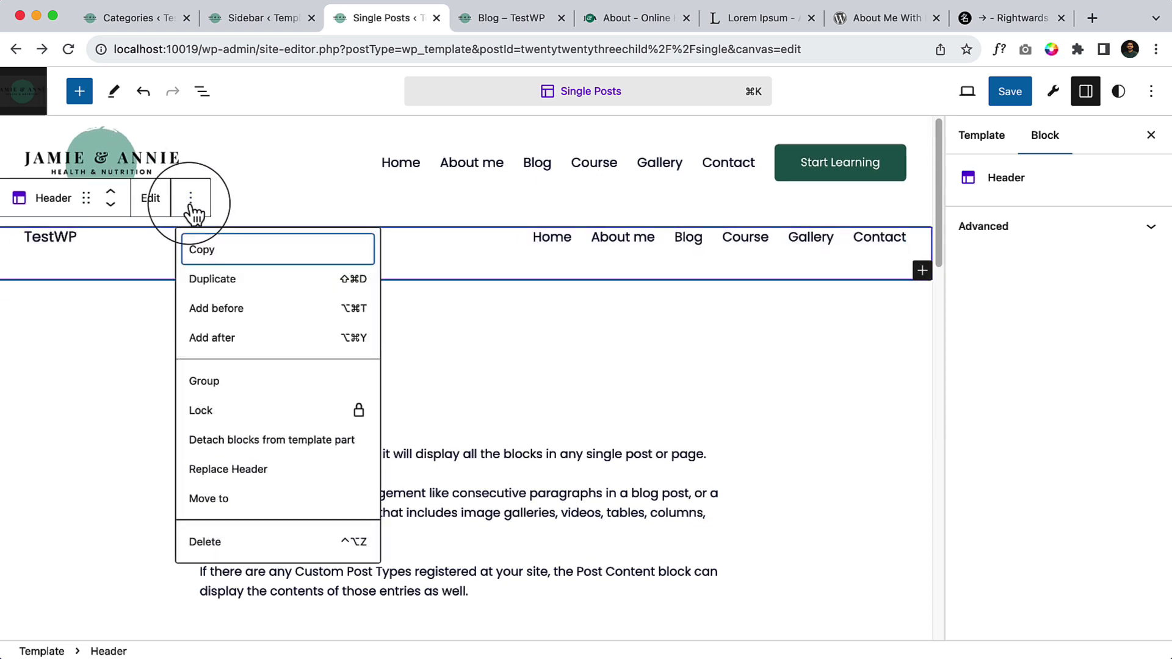
pyautogui.click(235, 542)
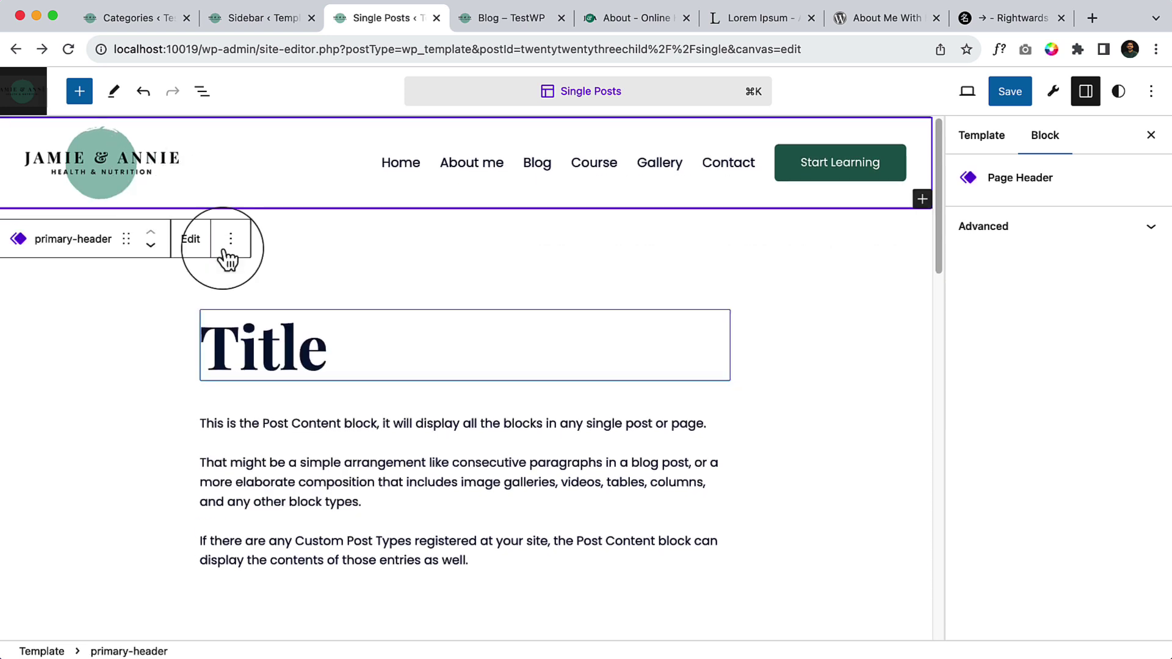
# Check the primary-header part's options in List View without changing anything.
pyautogui.click(202, 91)
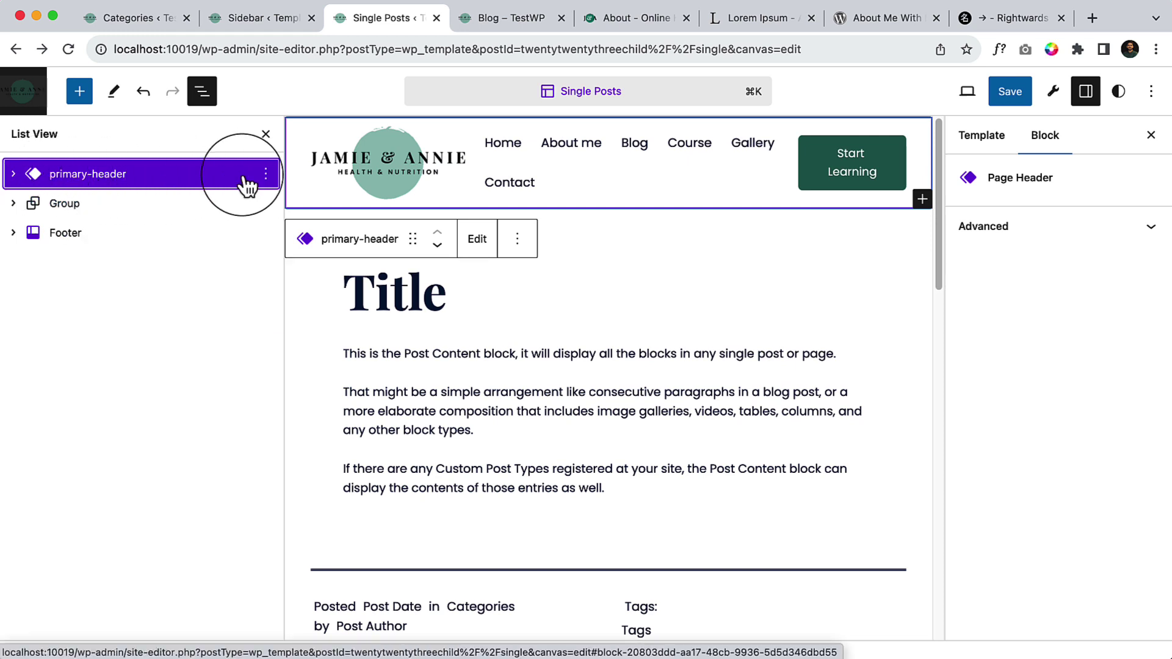
pyautogui.click(266, 176)
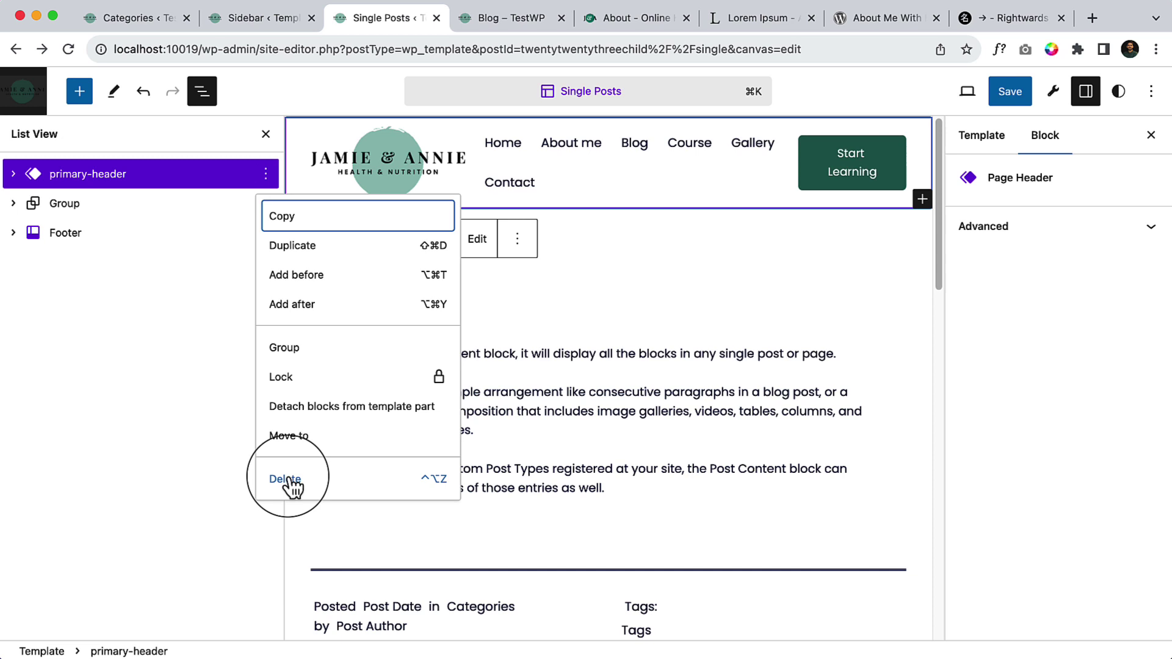
pyautogui.click(54, 129)
pyautogui.click(78, 93)
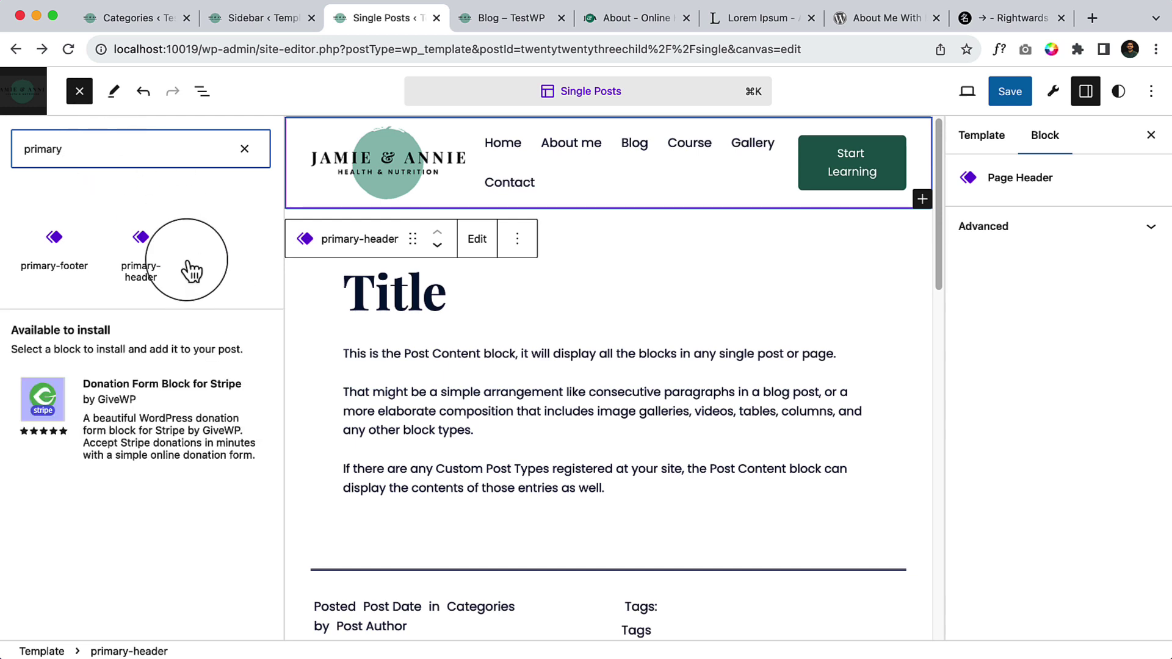
pyautogui.press('super+Left')
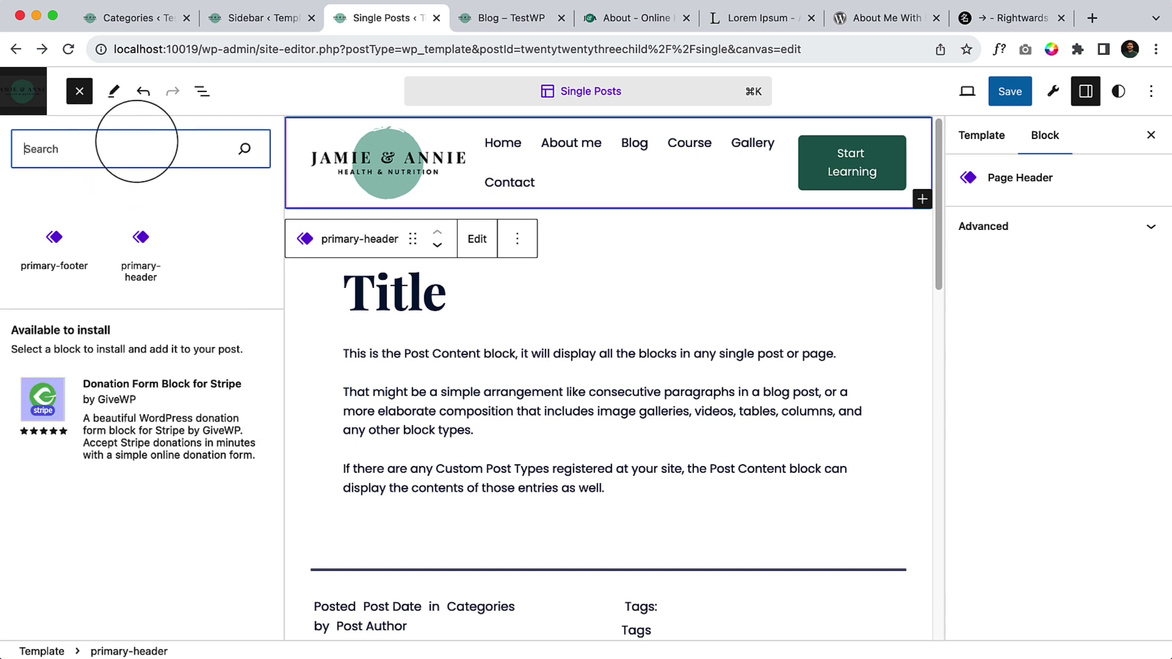
pyautogui.write('template')
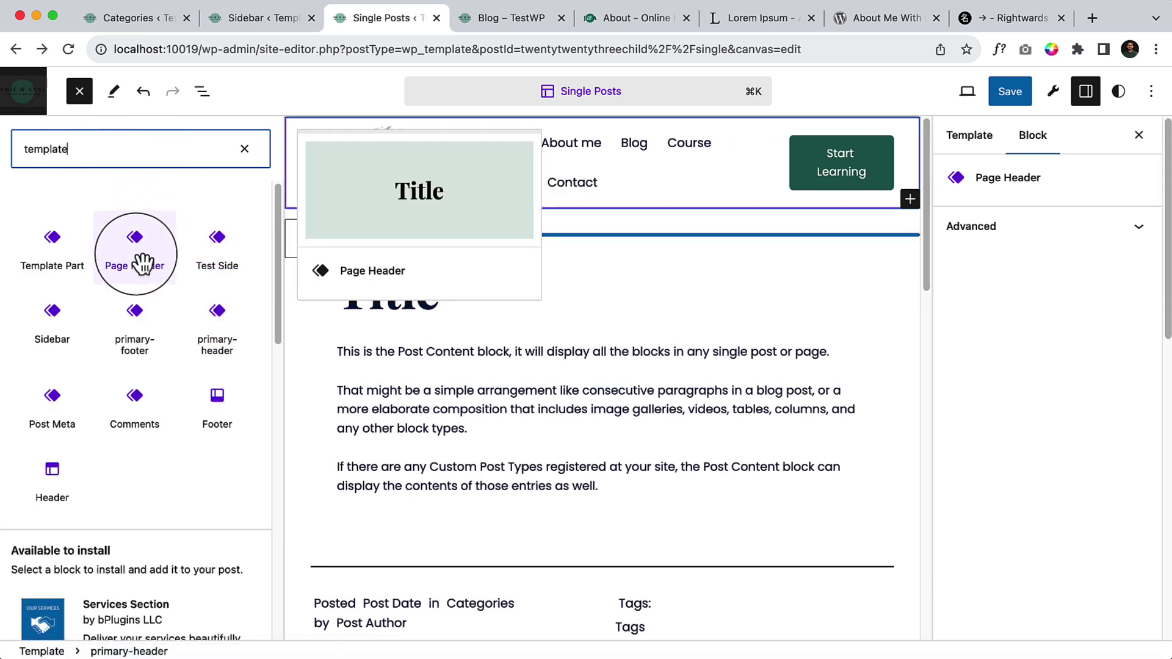
pyautogui.moveTo(58, 267); pyautogui.dragTo(466, 230)
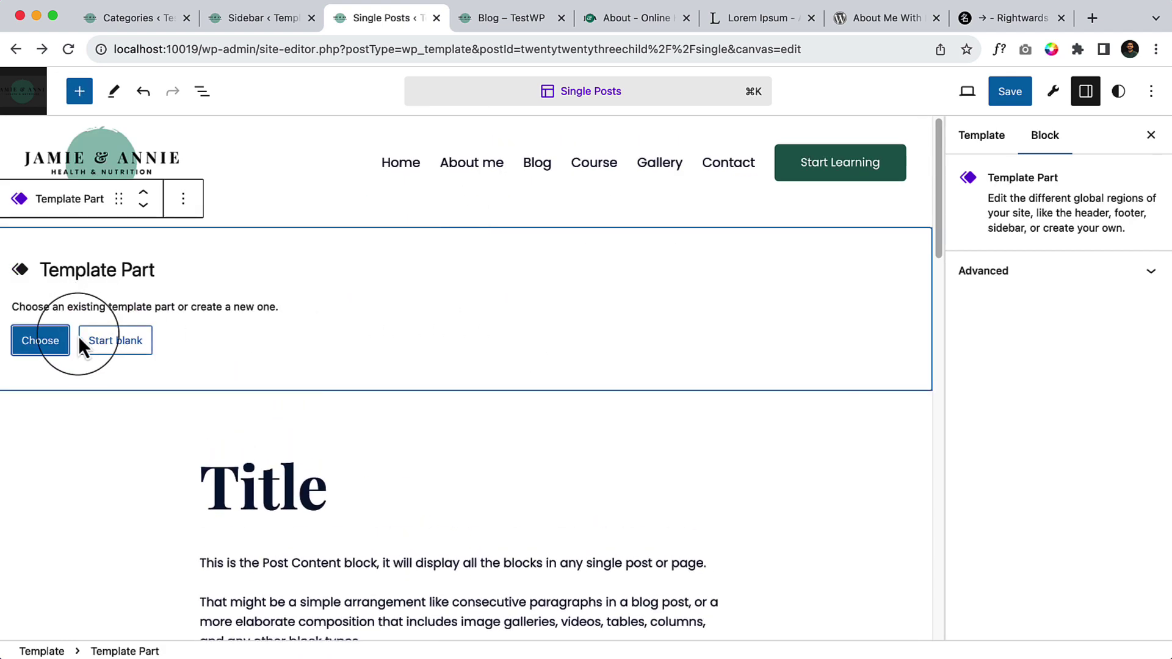
pyautogui.click(52, 340)
pyautogui.scroll(-1, 617, 425)
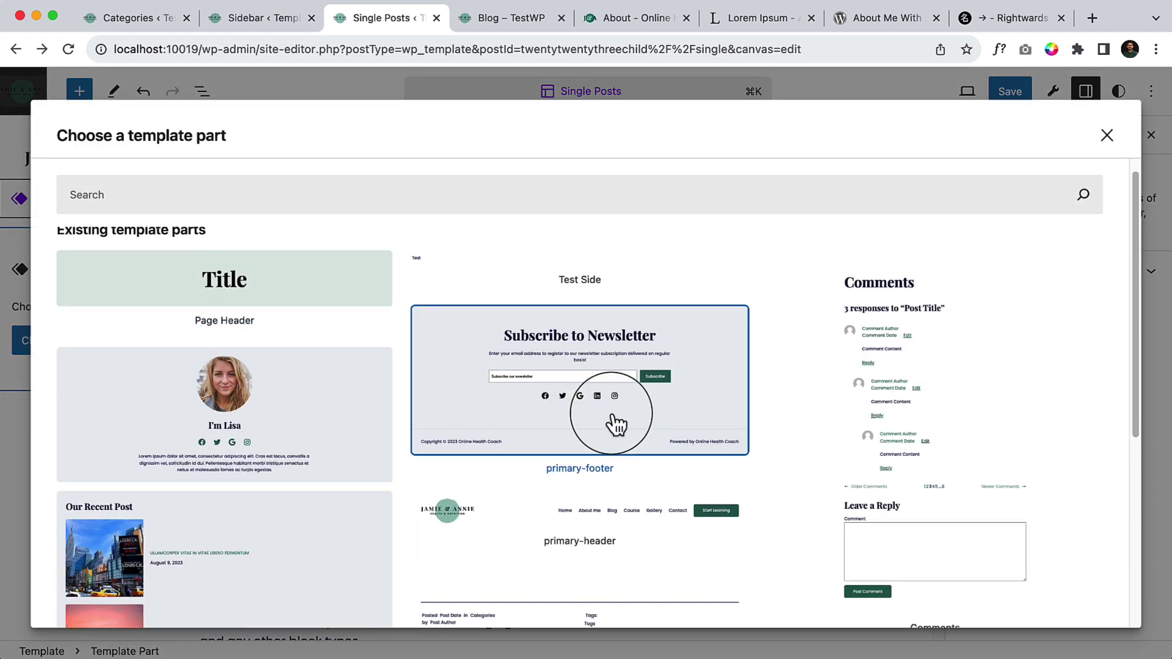
pyautogui.scroll(-5, 615, 420)
pyautogui.scroll(6, 613, 416)
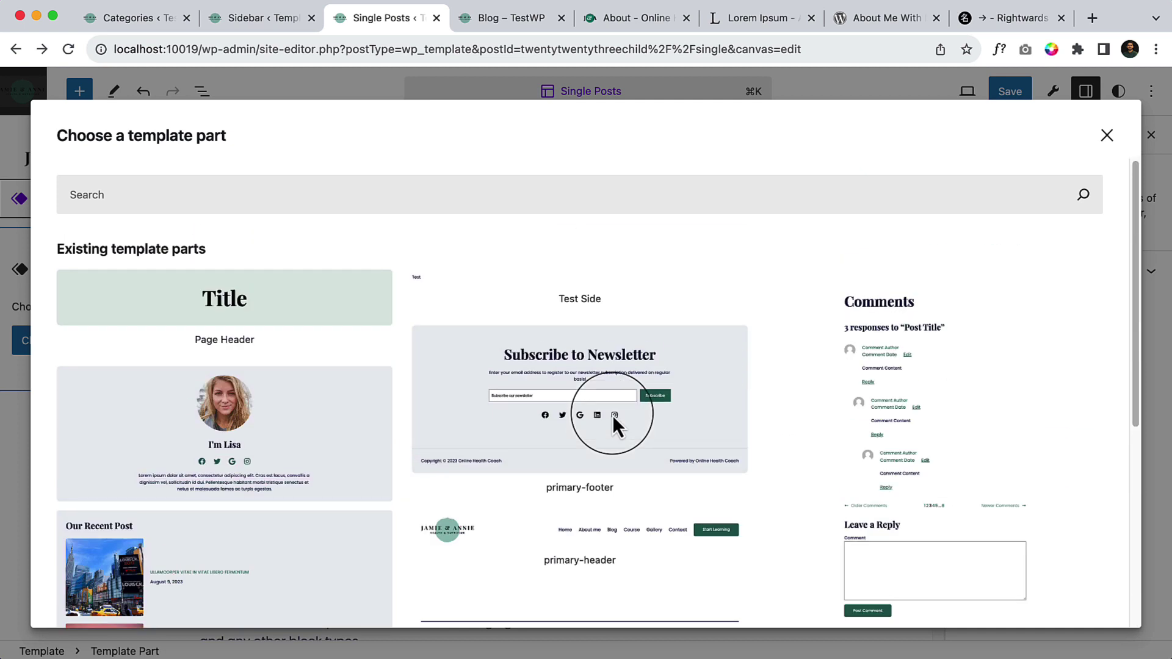
pyautogui.click(1108, 137)
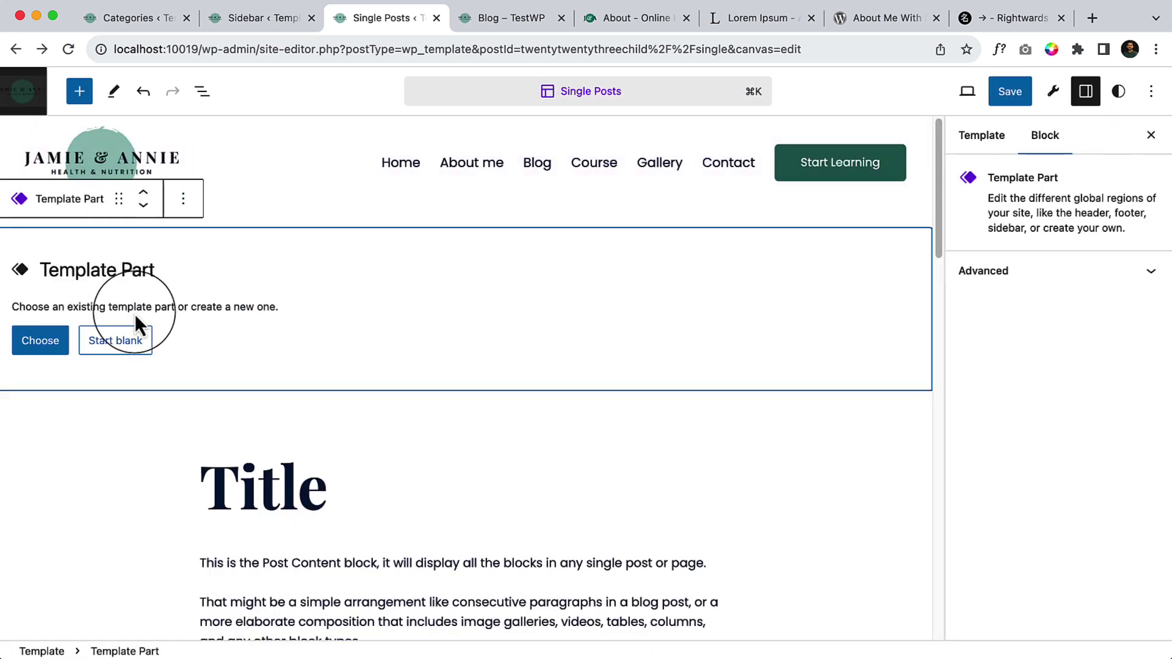
pyautogui.click(189, 200)
pyautogui.click(223, 512)
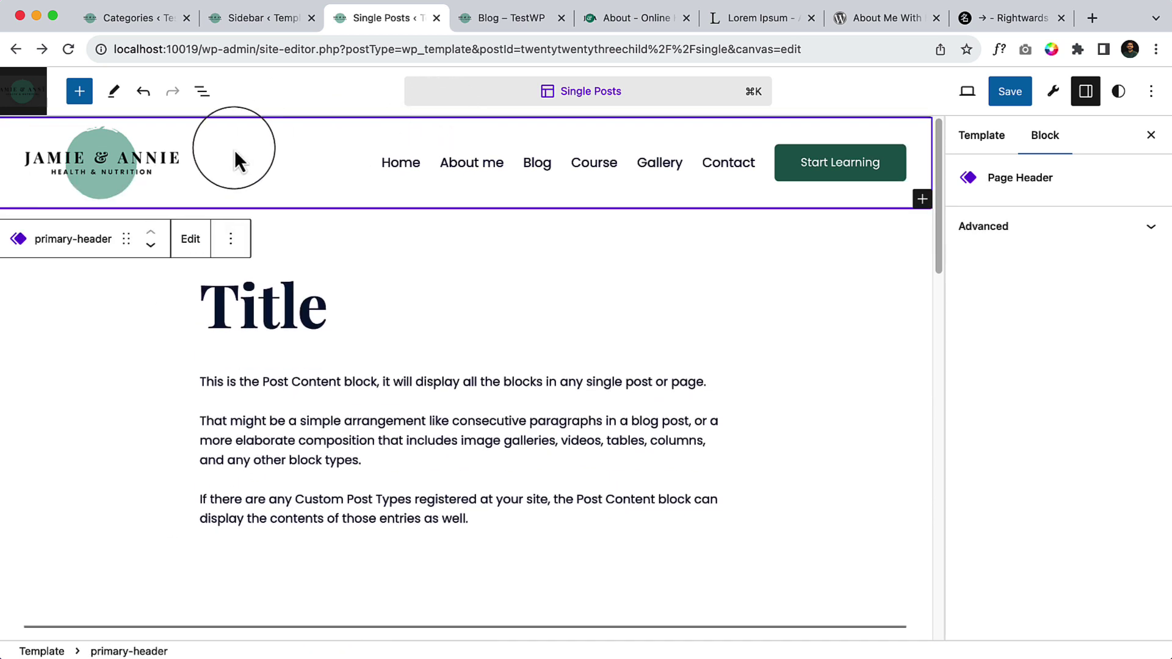
# Insert the primary-footer template part, found by searching 'primary'.
pyautogui.click(199, 91)
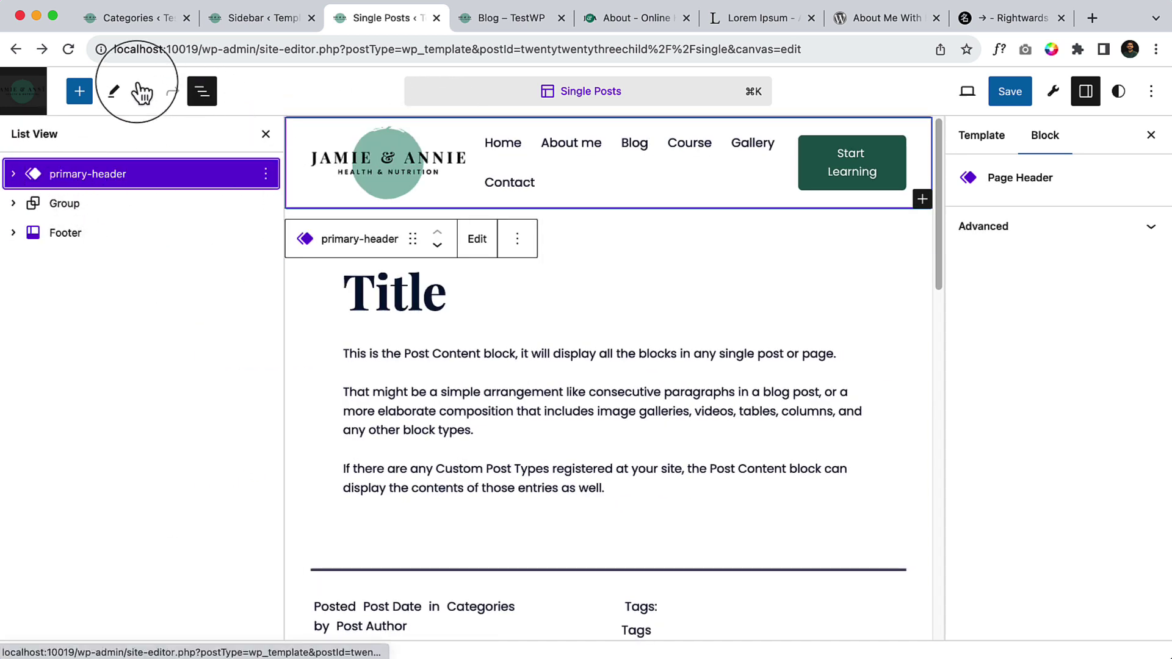
pyautogui.click(81, 91)
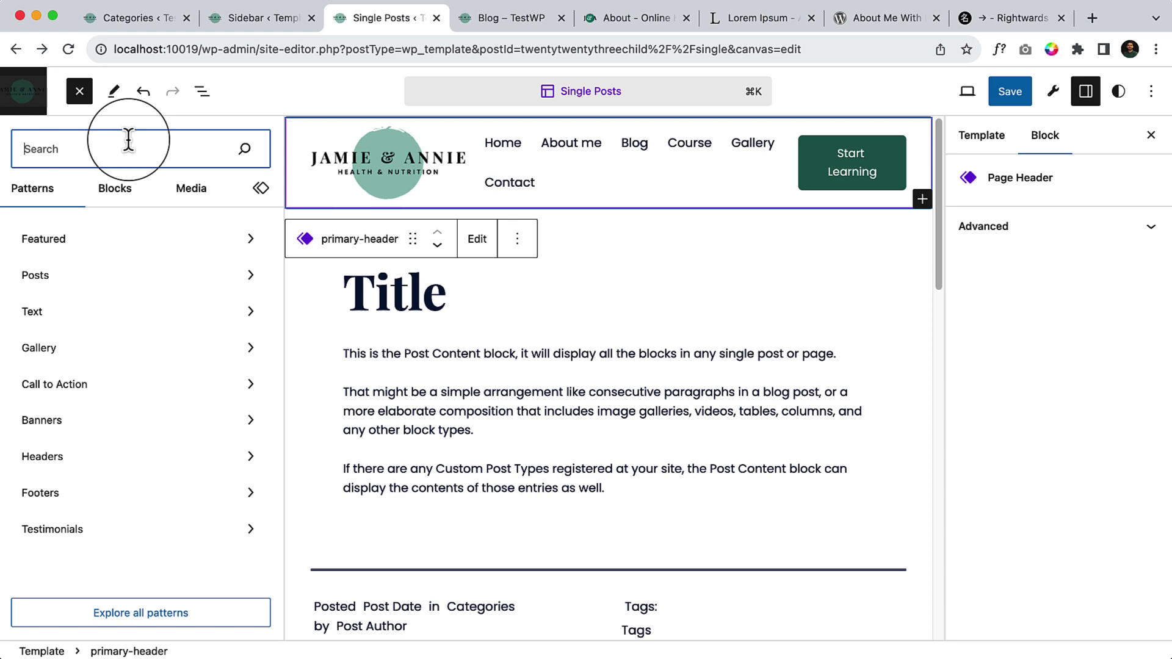
pyautogui.write('primary')
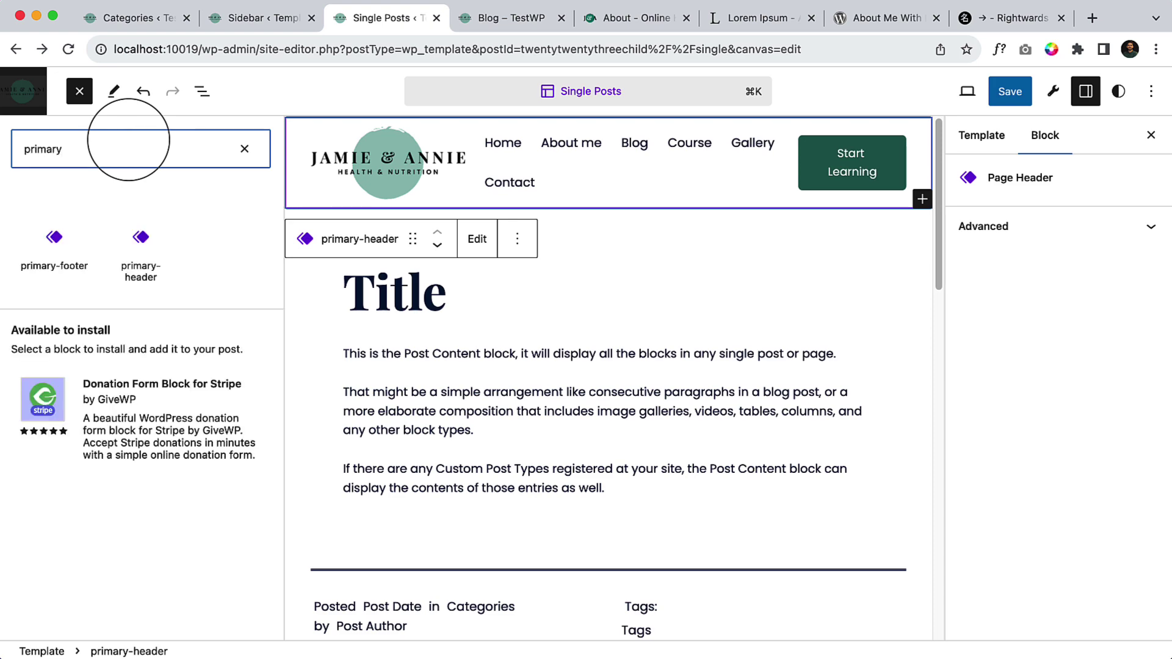
pyautogui.click(72, 236)
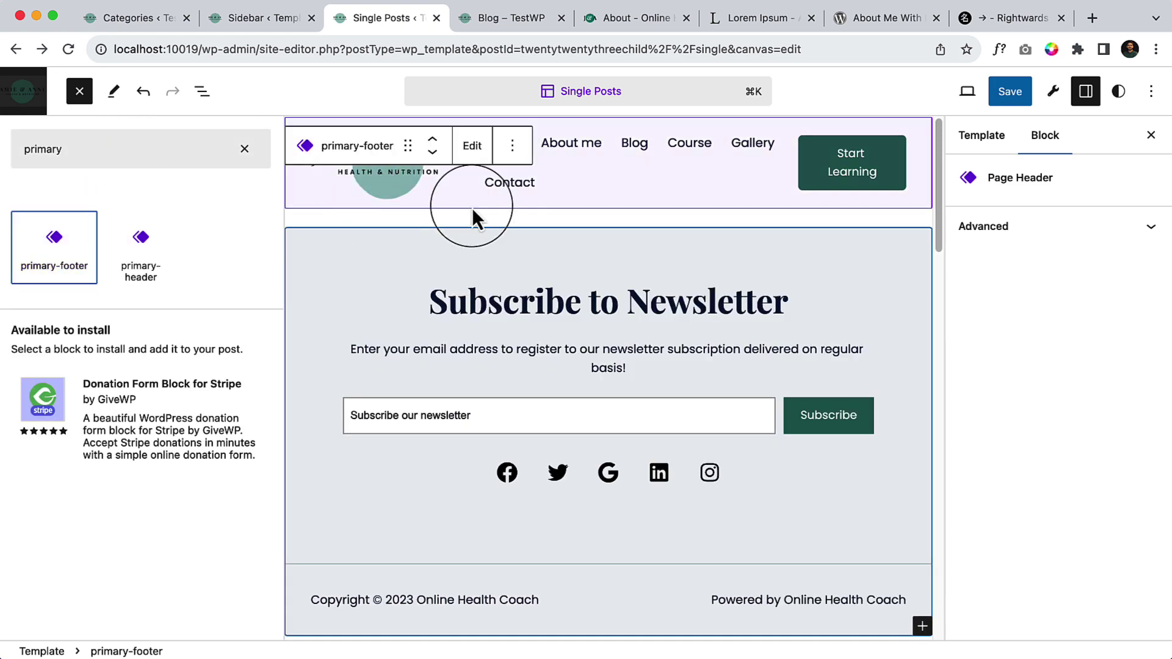
pyautogui.scroll(-6, 643, 306)
pyautogui.scroll(5, 643, 307)
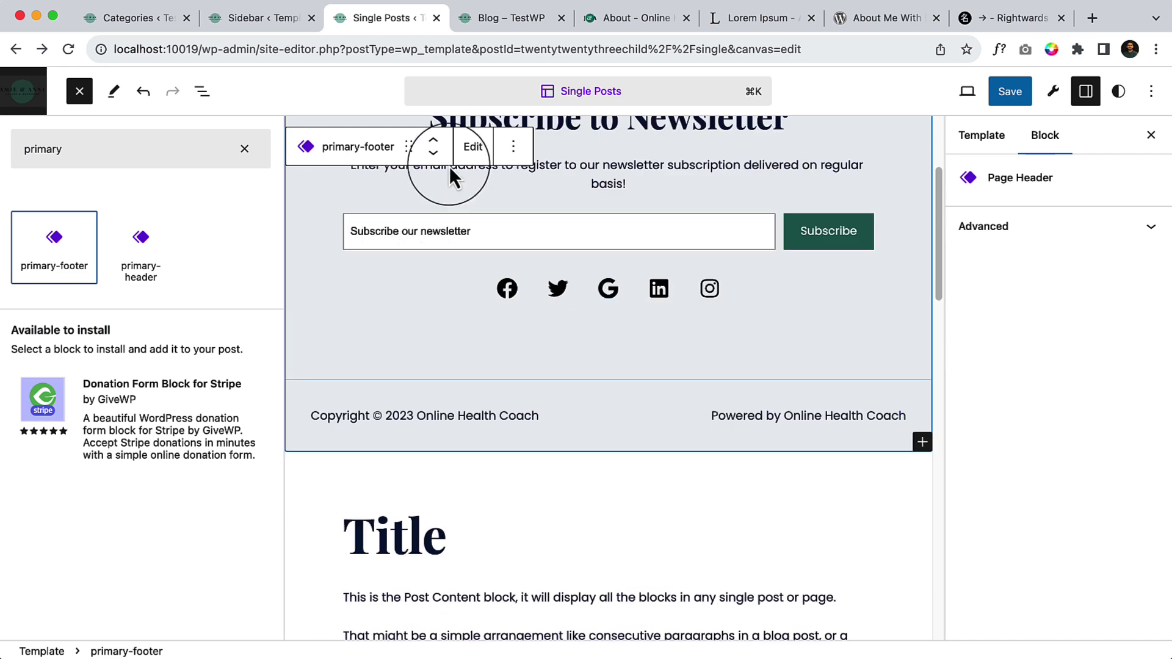
pyautogui.press('Escape')
pyautogui.scroll(3, 225, 335)
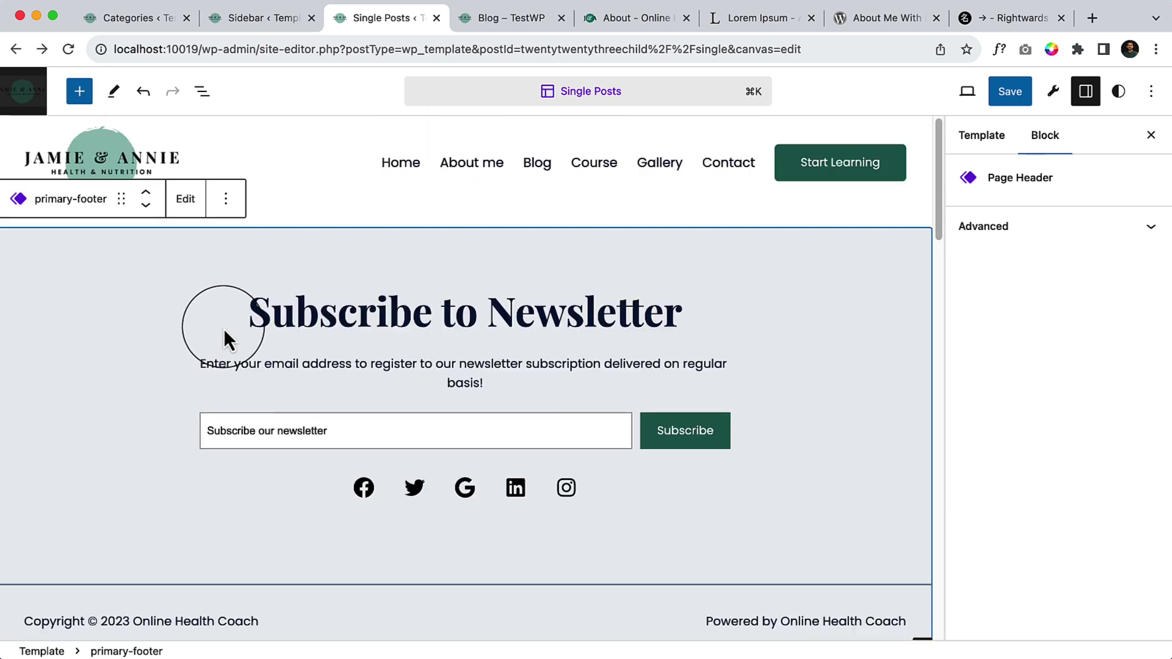
# Move primary-footer below the comments and delete the old Footer part.
pyautogui.click(146, 206)
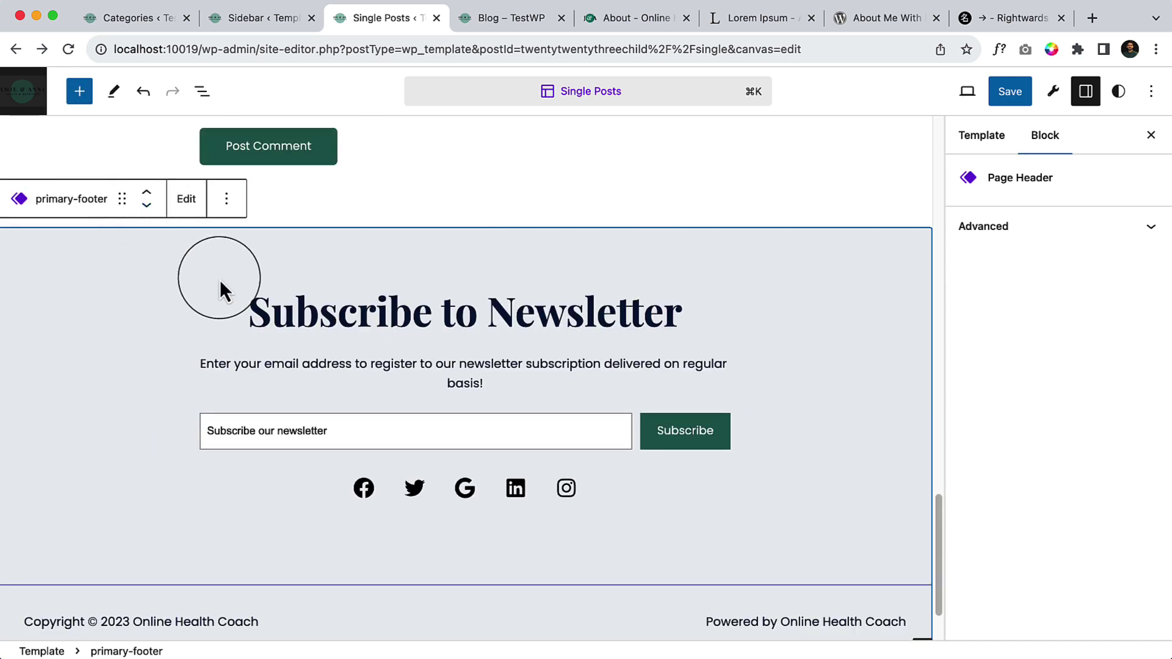
pyautogui.scroll(-3, 275, 330)
pyautogui.click(475, 609)
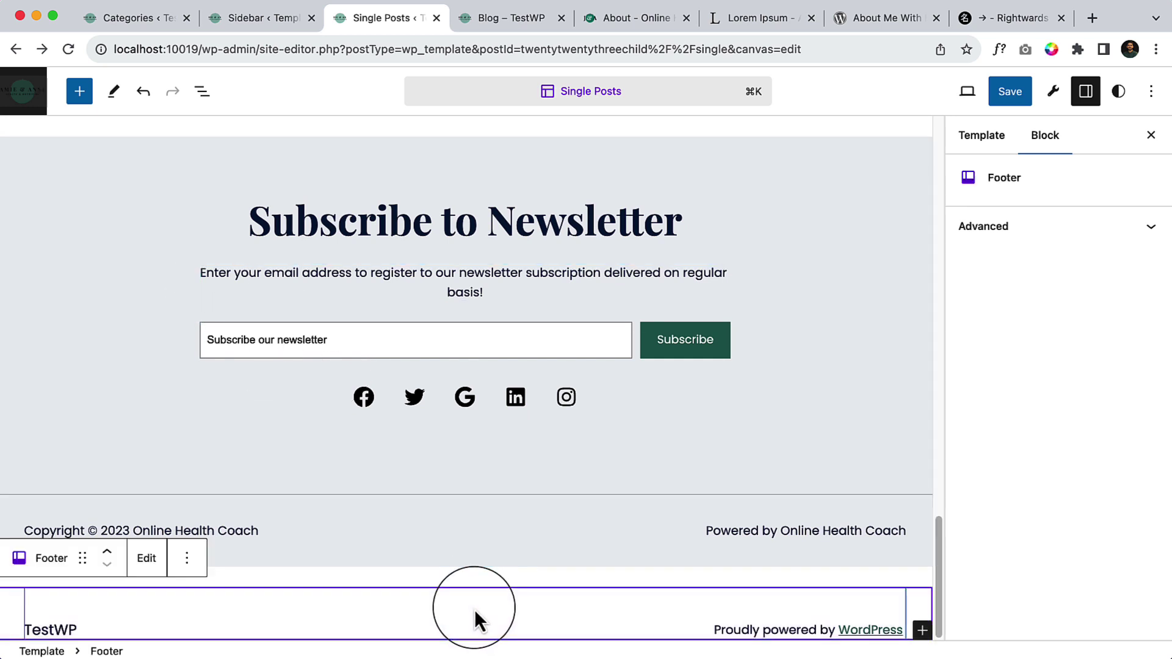
pyautogui.click(187, 558)
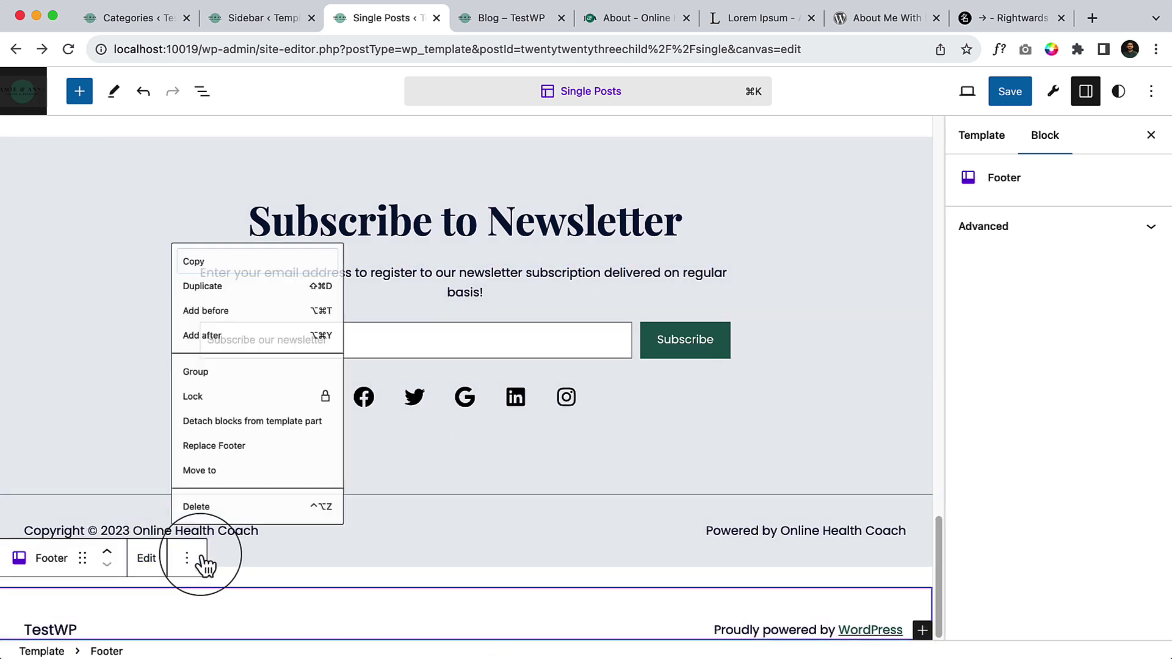
pyautogui.click(248, 507)
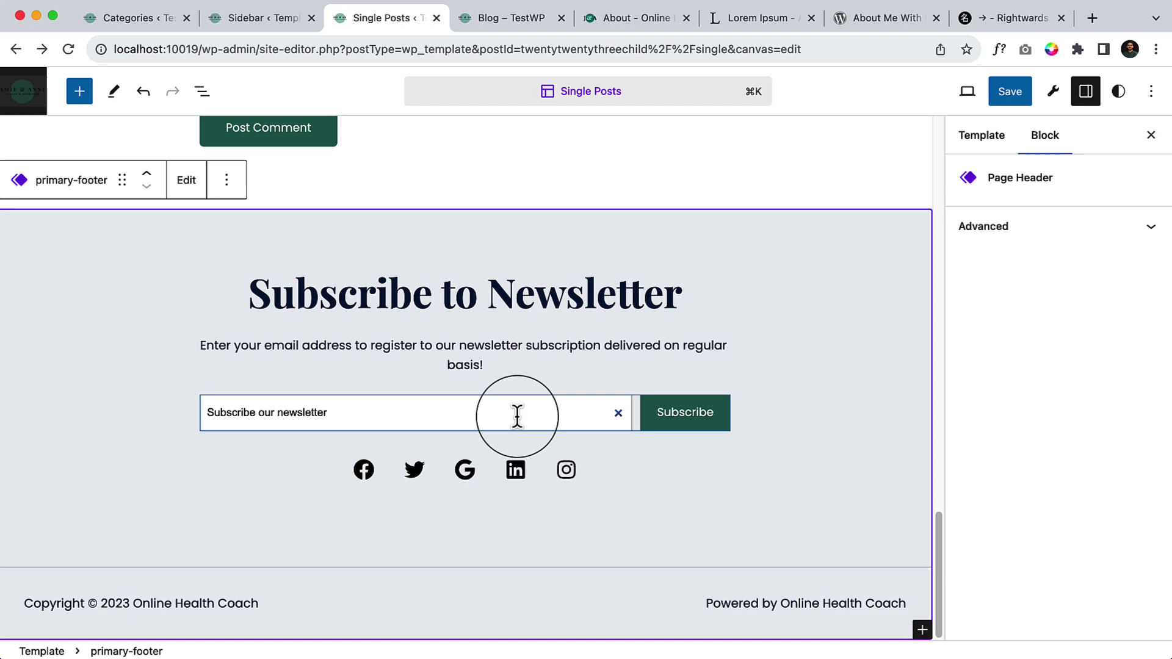
pyautogui.scroll(10, 424, 366)
pyautogui.scroll(5, 554, 491)
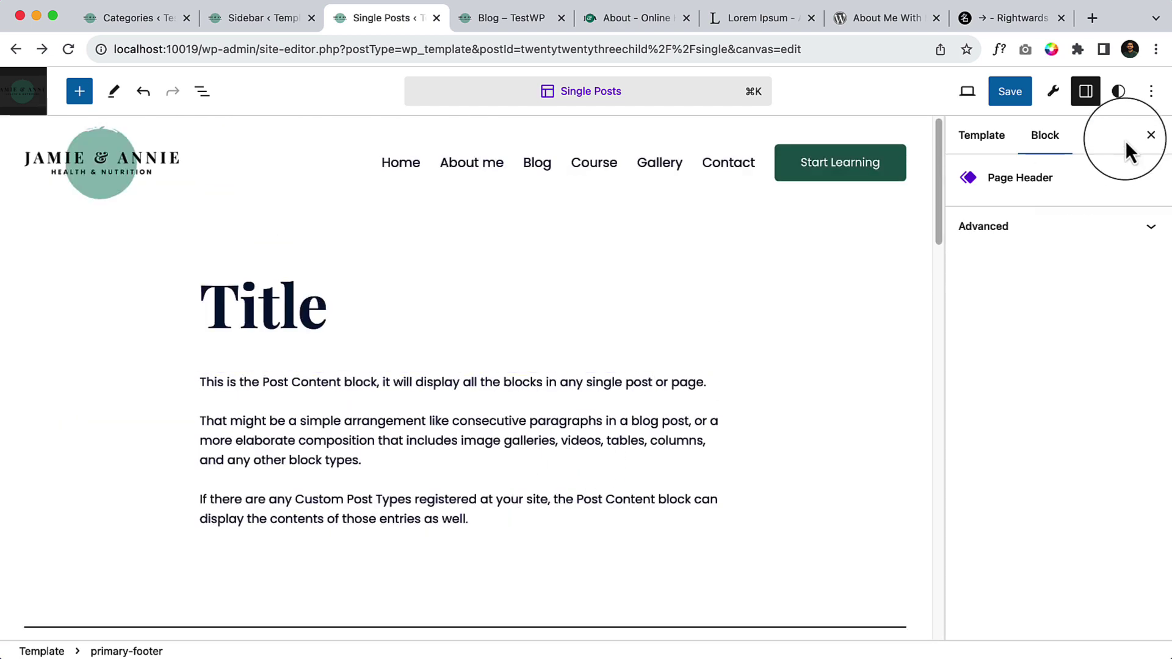
# Save the Single Posts template and view the live Blog page.
pyautogui.click(1007, 93)
pyautogui.click(480, 17)
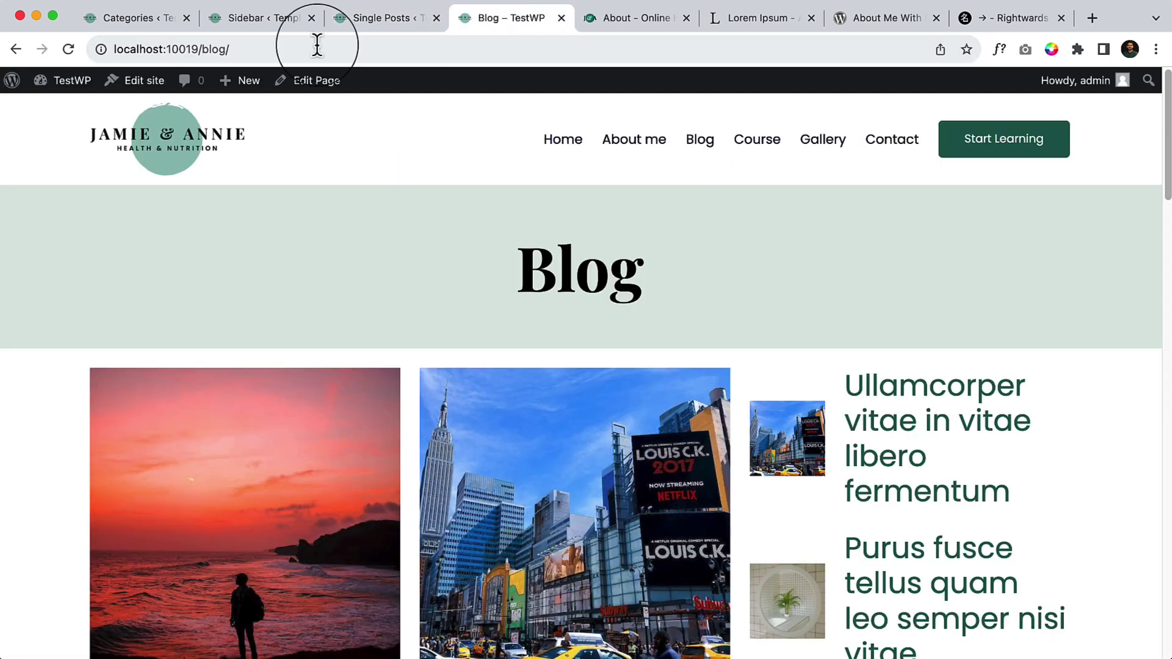
pyautogui.scroll(-5, 274, 529)
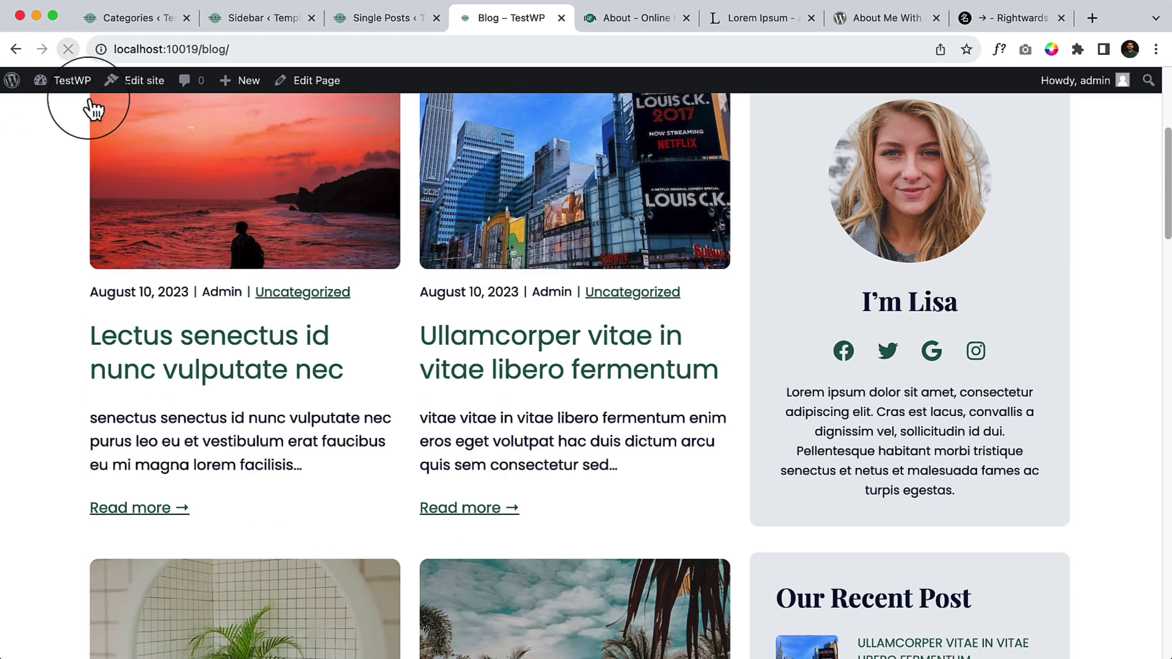
# Open the Lectus senectus post and review its new header and footer.
pyautogui.click(263, 347)
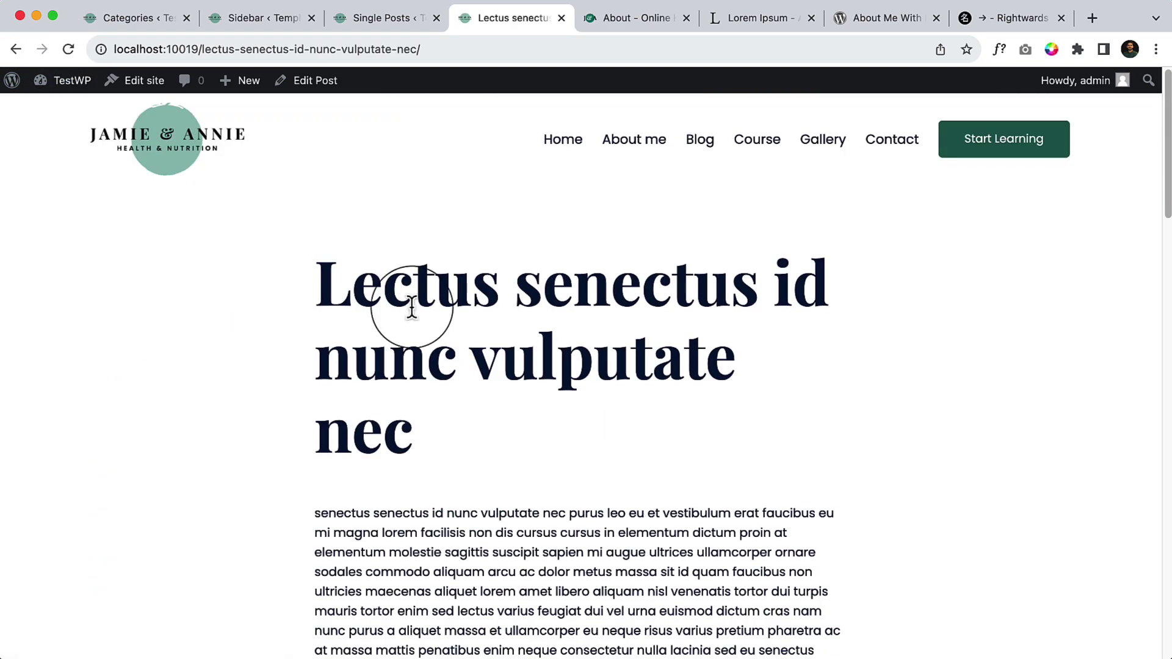
pyautogui.scroll(-20, 537, 416)
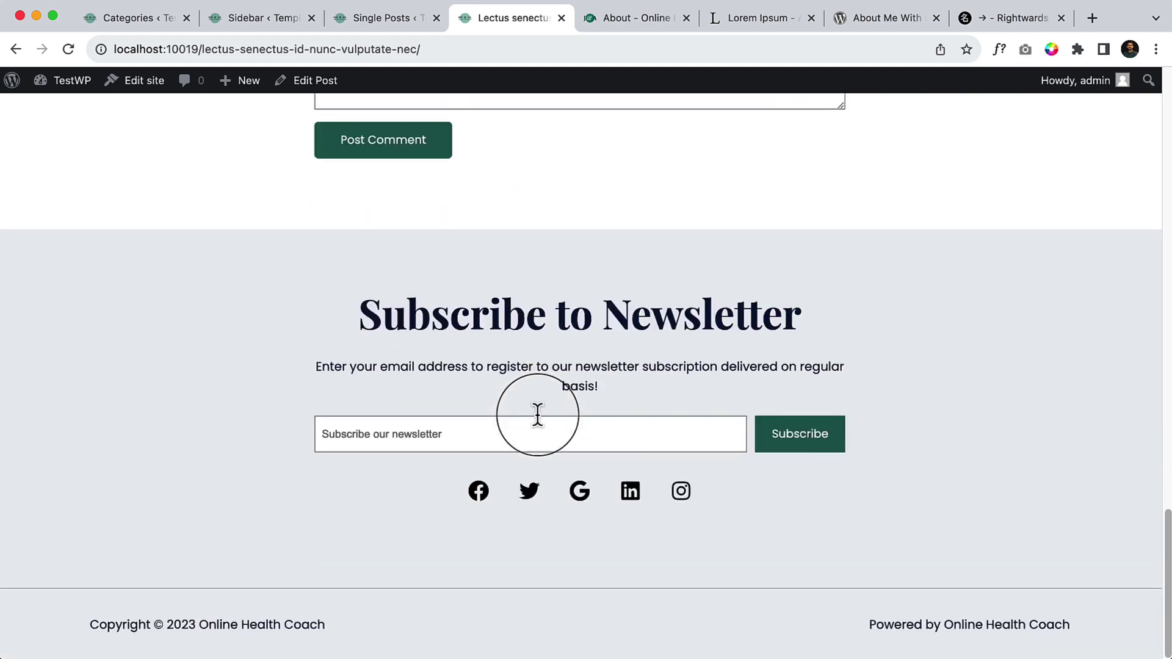
pyautogui.scroll(20, 537, 416)
pyautogui.scroll(-15, 537, 416)
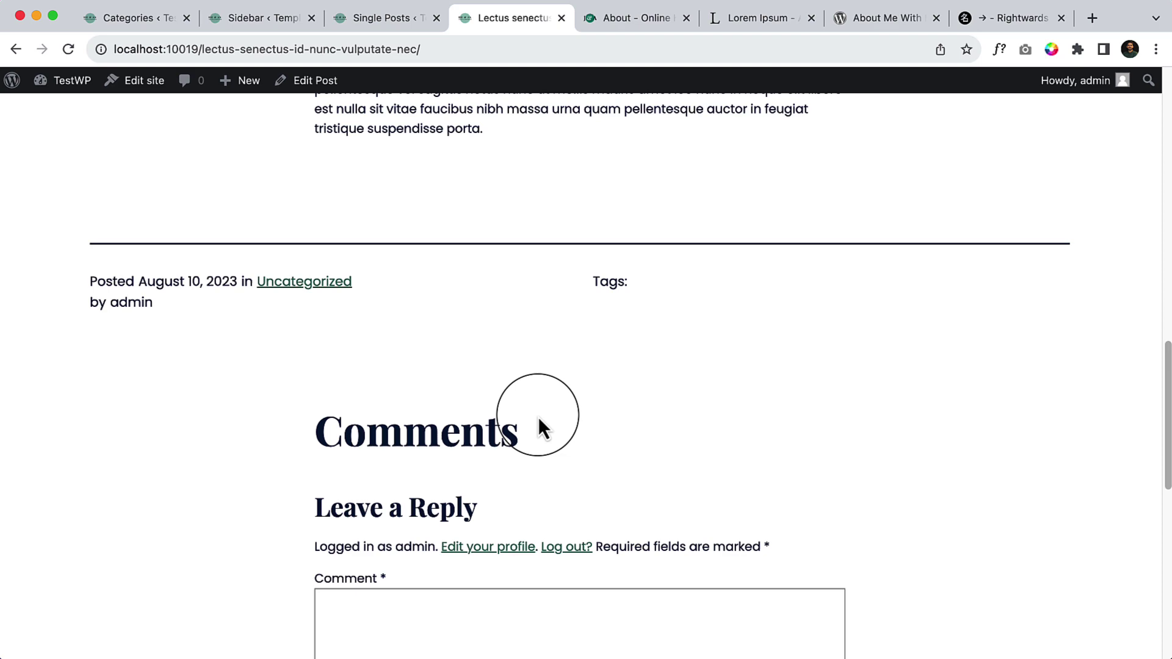
pyautogui.scroll(-8, 537, 416)
pyautogui.scroll(20, 539, 416)
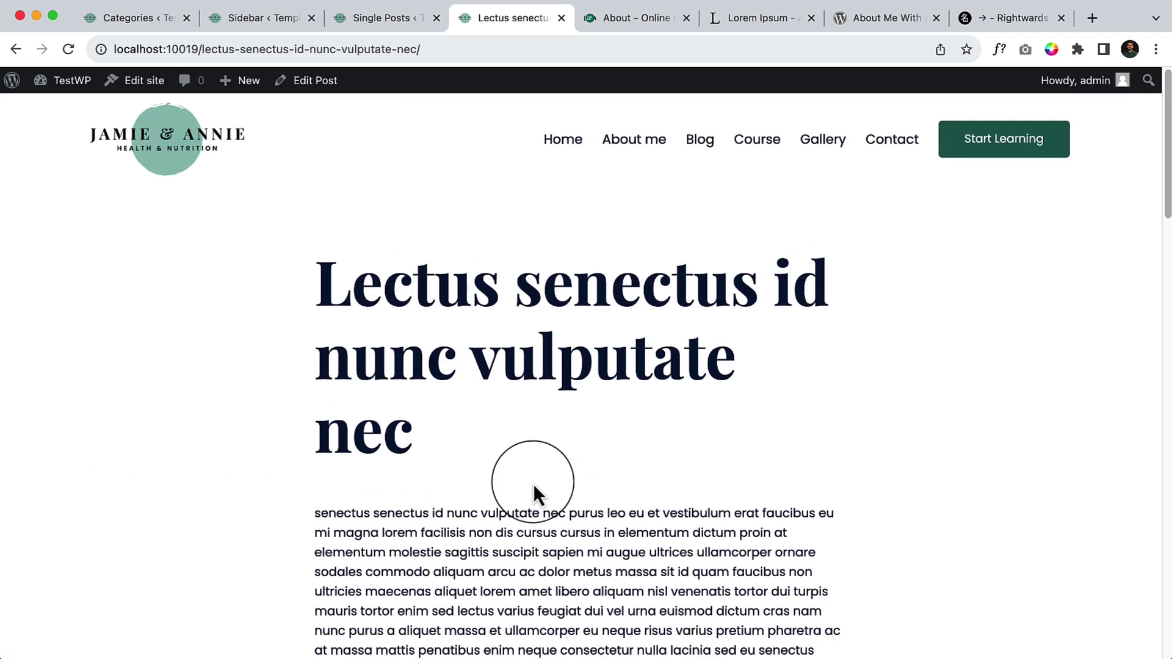
# Place the Page Header block, found by searching 'page', above the Title.
pyautogui.click(365, 20)
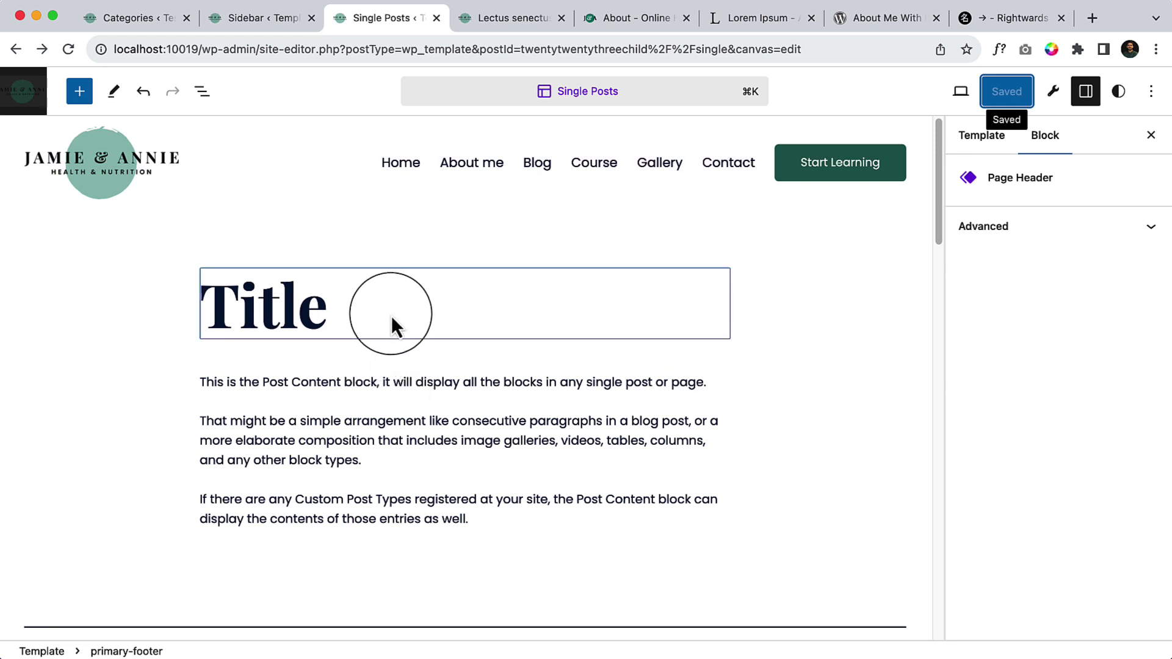
pyautogui.click(79, 91)
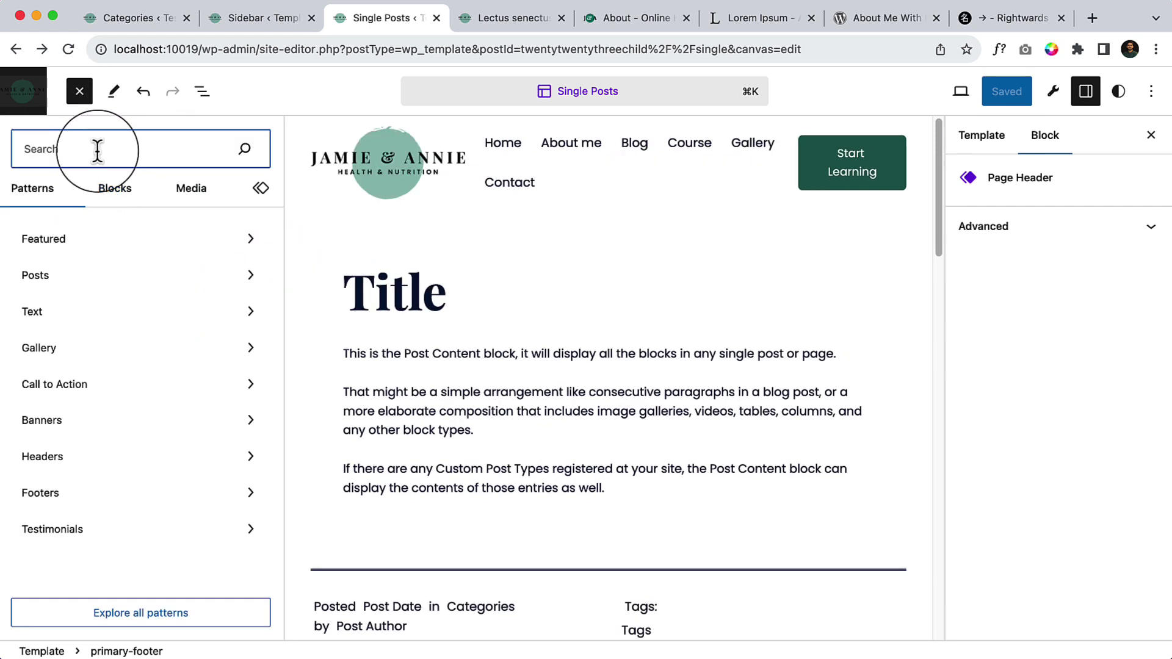
pyautogui.write('page')
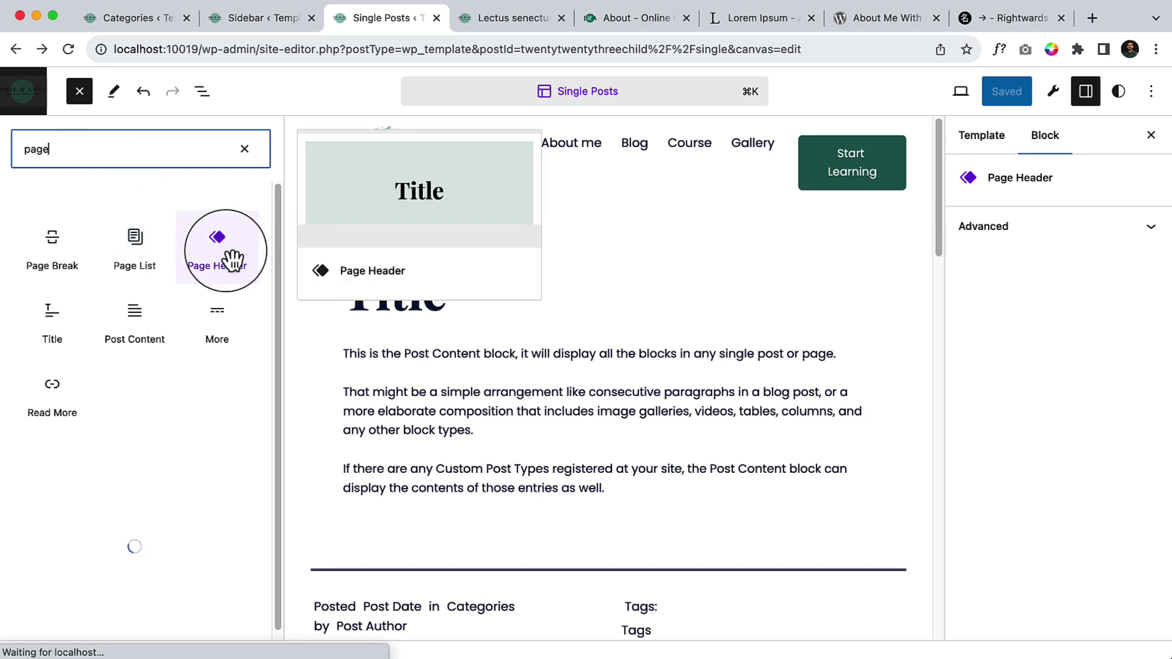
pyautogui.moveTo(220, 245); pyautogui.dragTo(537, 229)
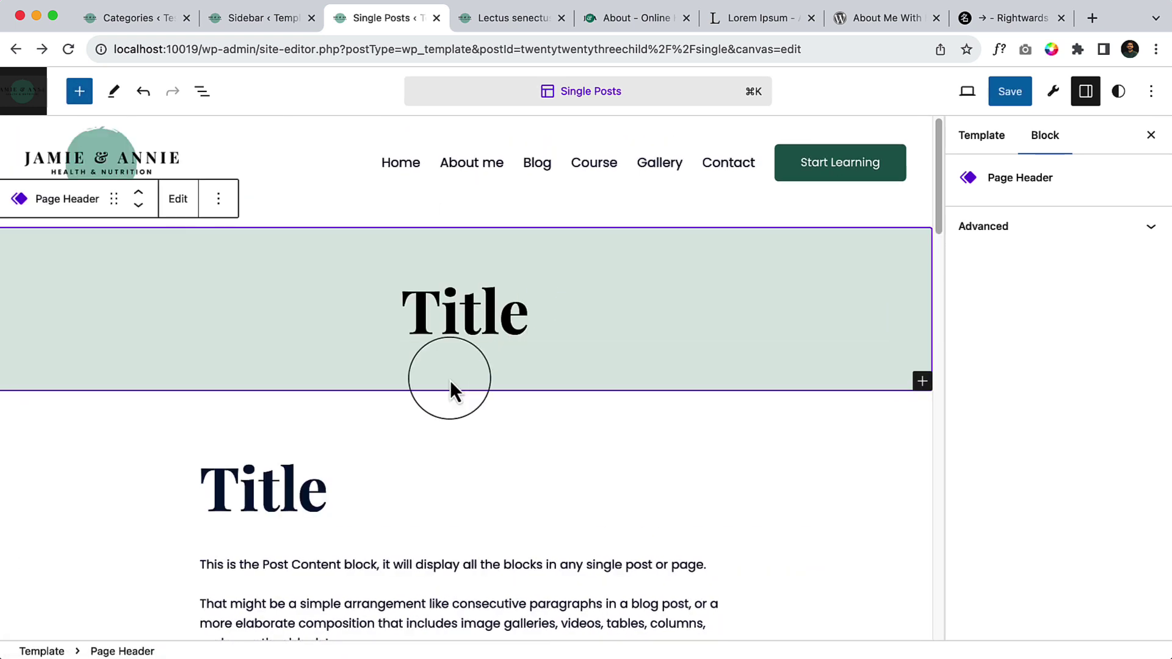
# Delete the standalone Title block and select the Cover inside the Page Header.
pyautogui.click(310, 484)
pyautogui.click(462, 421)
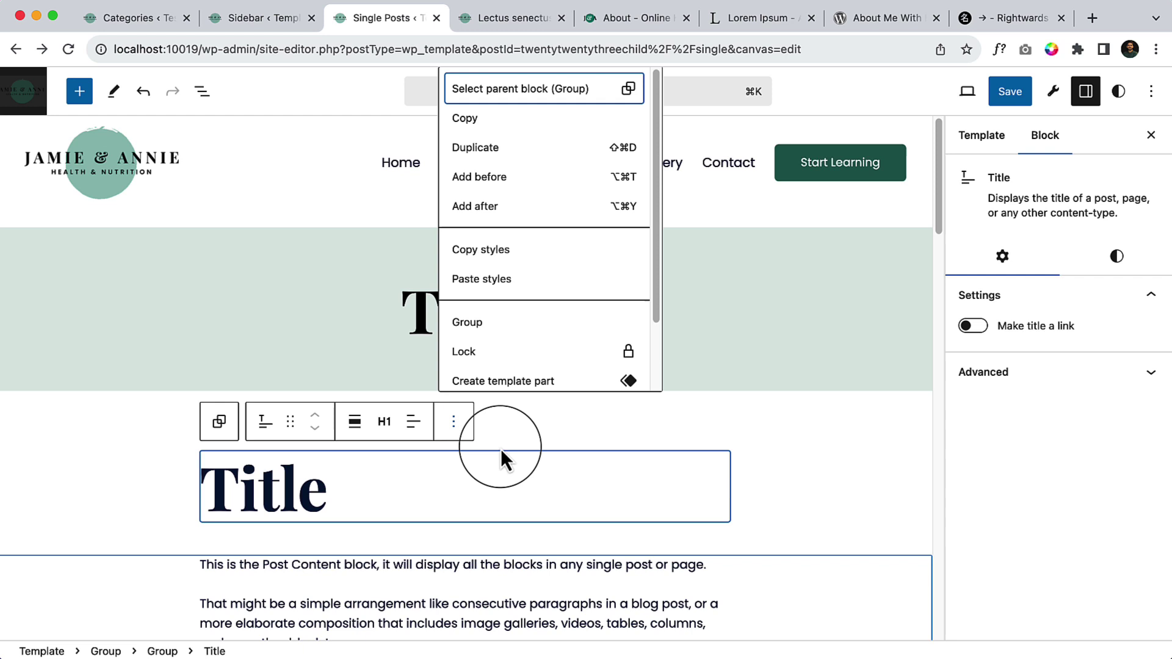
pyautogui.scroll(-2, 536, 330)
pyautogui.click(495, 372)
pyautogui.click(180, 287)
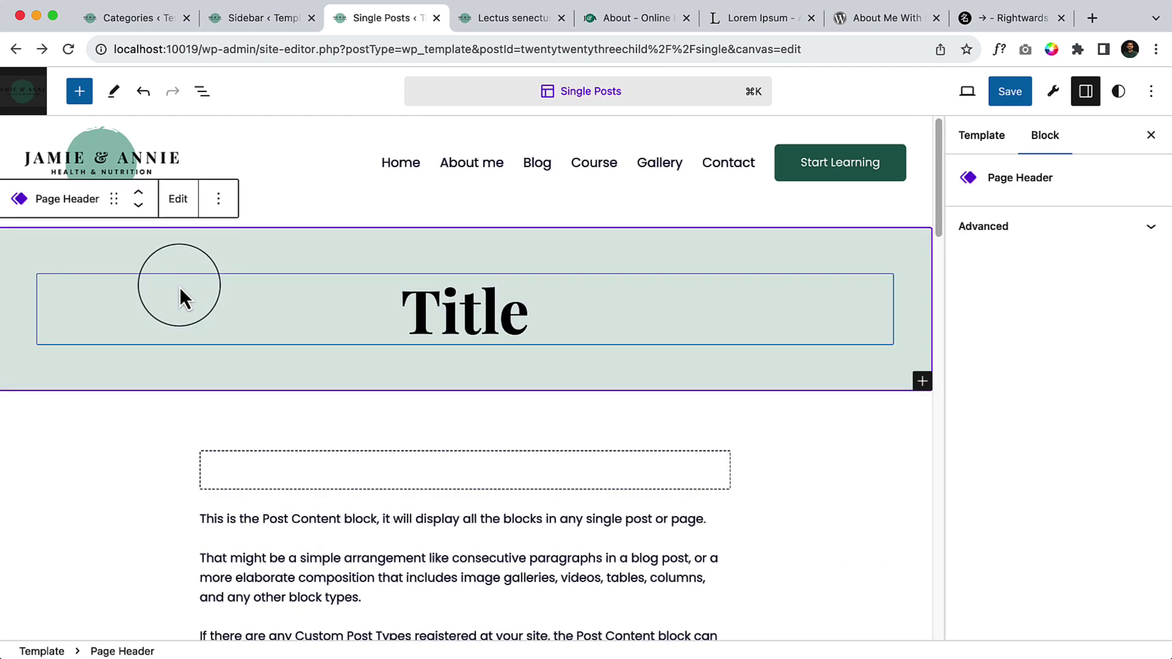
pyautogui.click(110, 240)
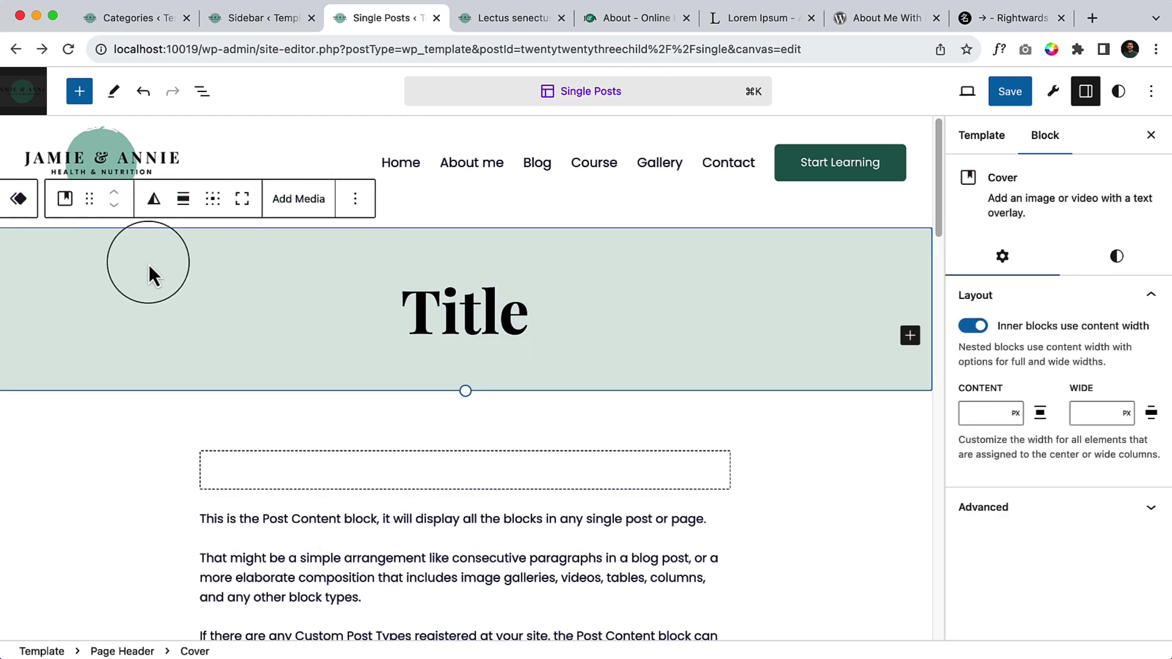
pyautogui.click(350, 202)
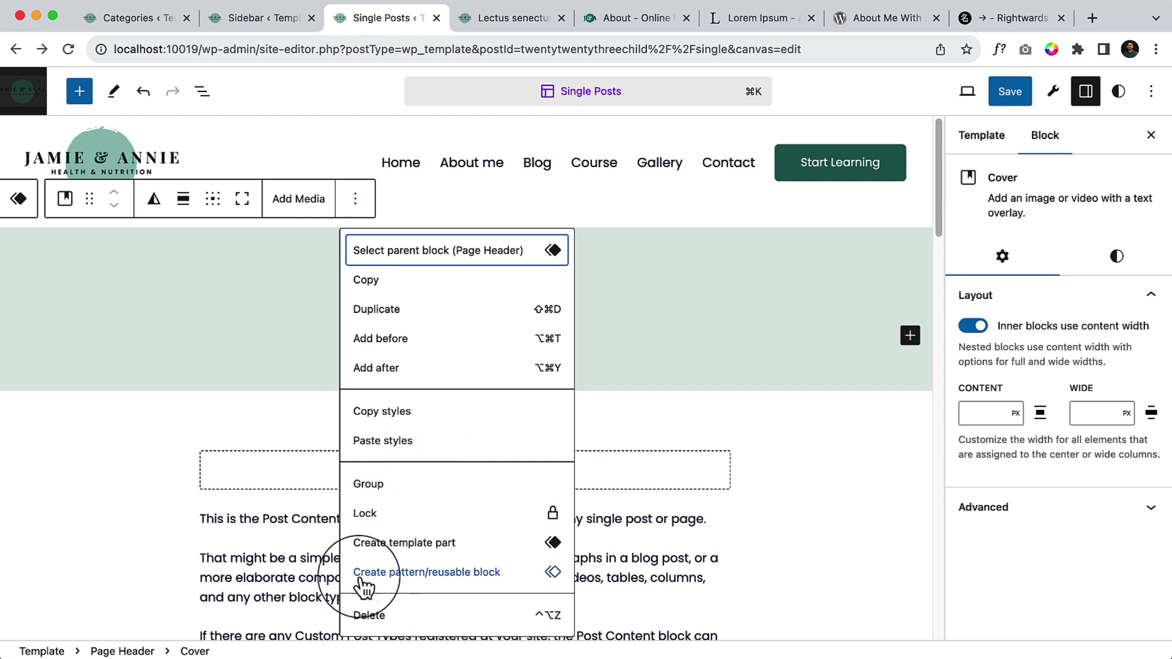
# Detach the Page Header so it becomes a plain, editable Cover block.
pyautogui.press('super+z')
pyautogui.click(199, 93)
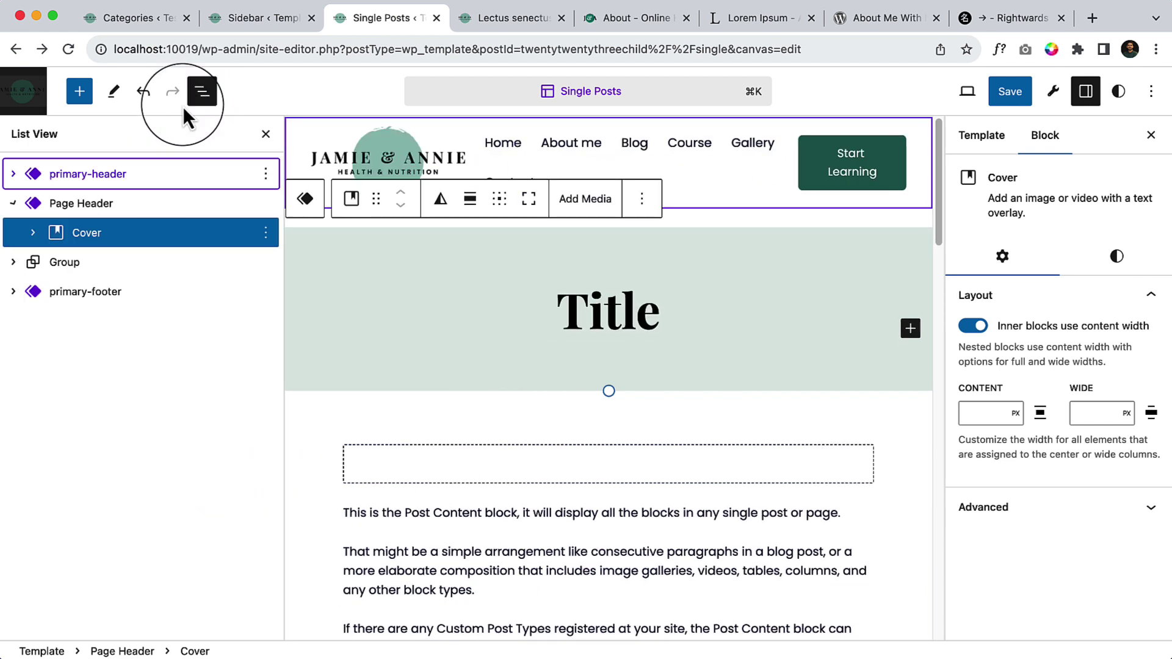
pyautogui.click(103, 209)
pyautogui.click(505, 199)
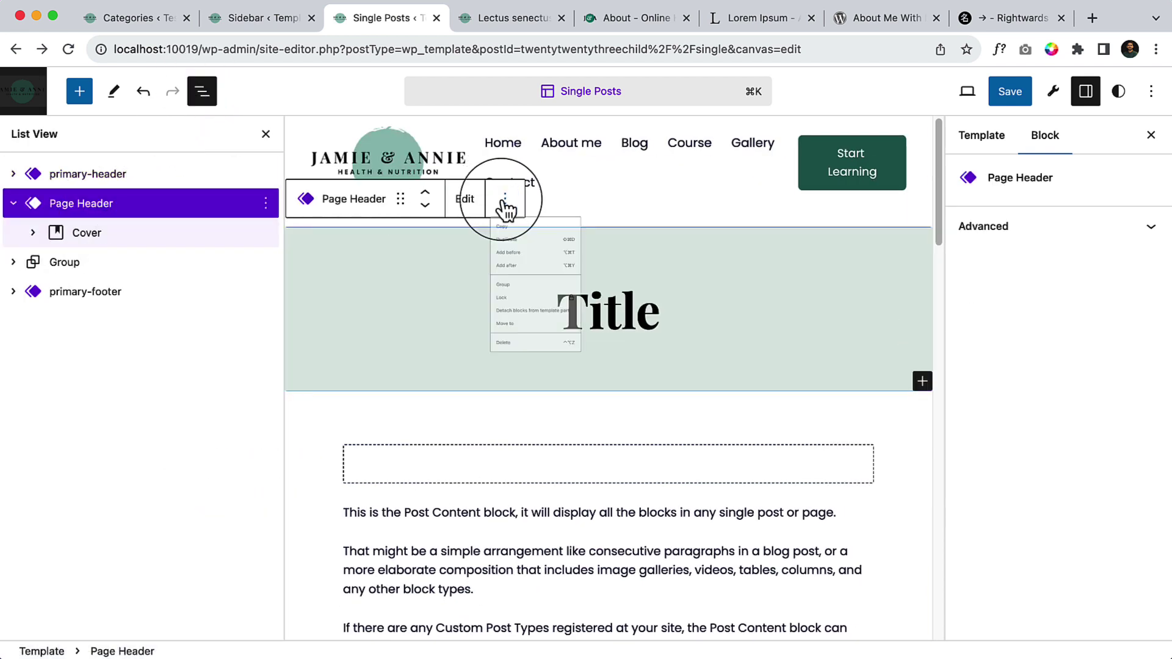
pyautogui.click(519, 440)
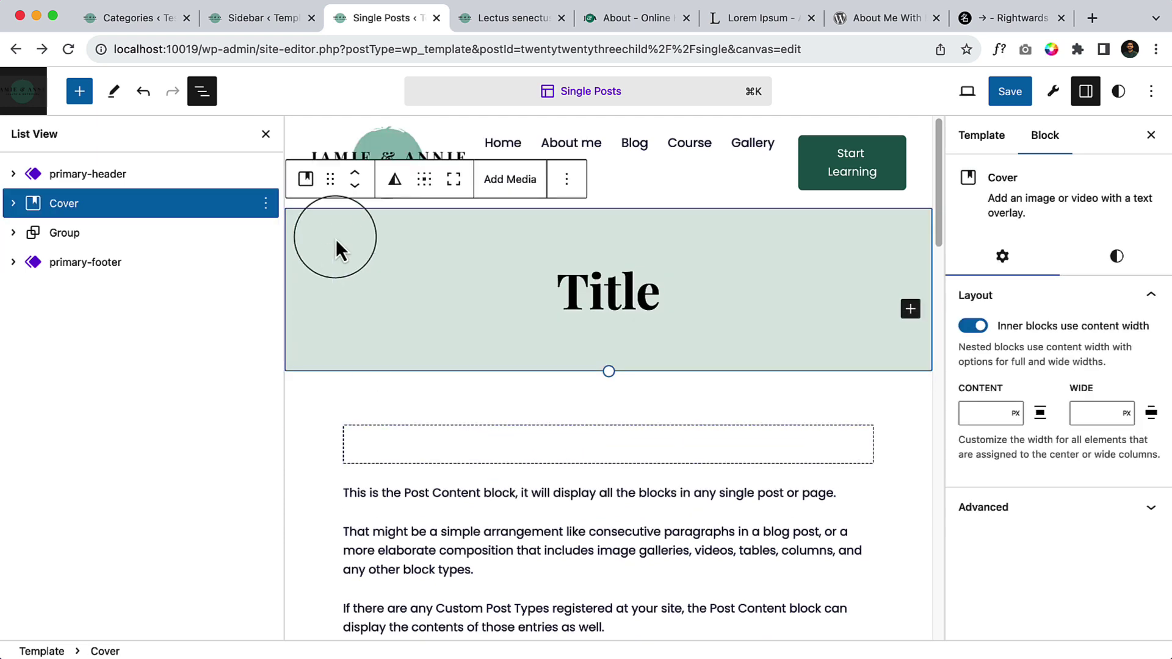
# Enter a new Cover minimum height under Styles > Dimensions, typing 45.
pyautogui.click(1117, 259)
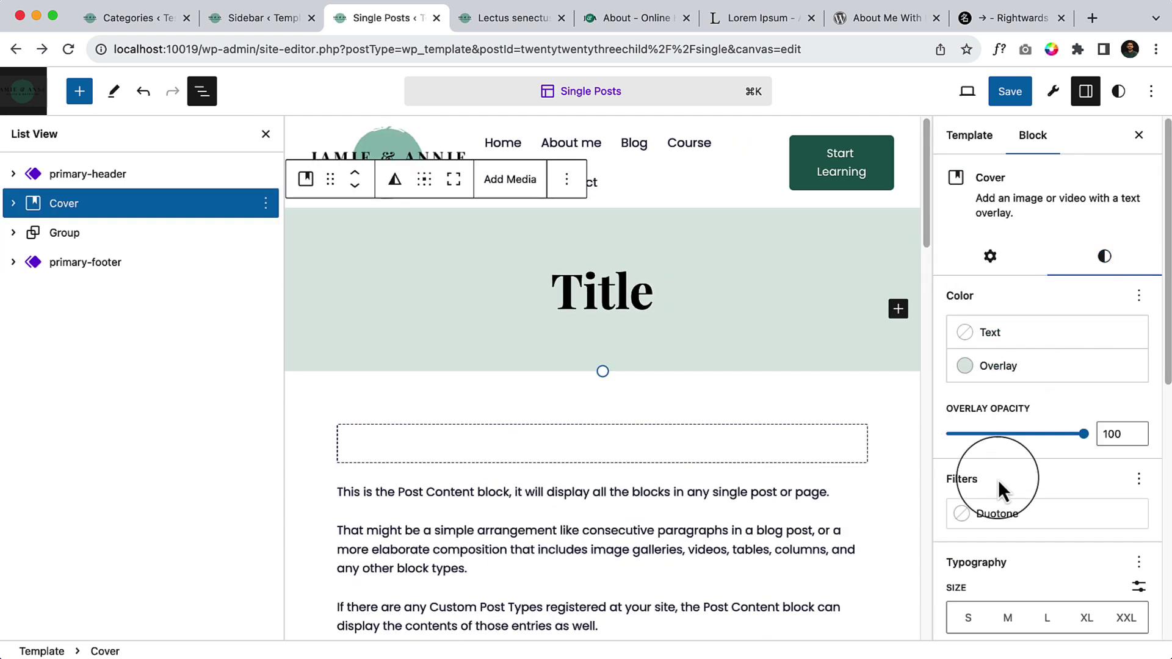
pyautogui.scroll(-4, 1027, 542)
pyautogui.scroll(-4, 1016, 571)
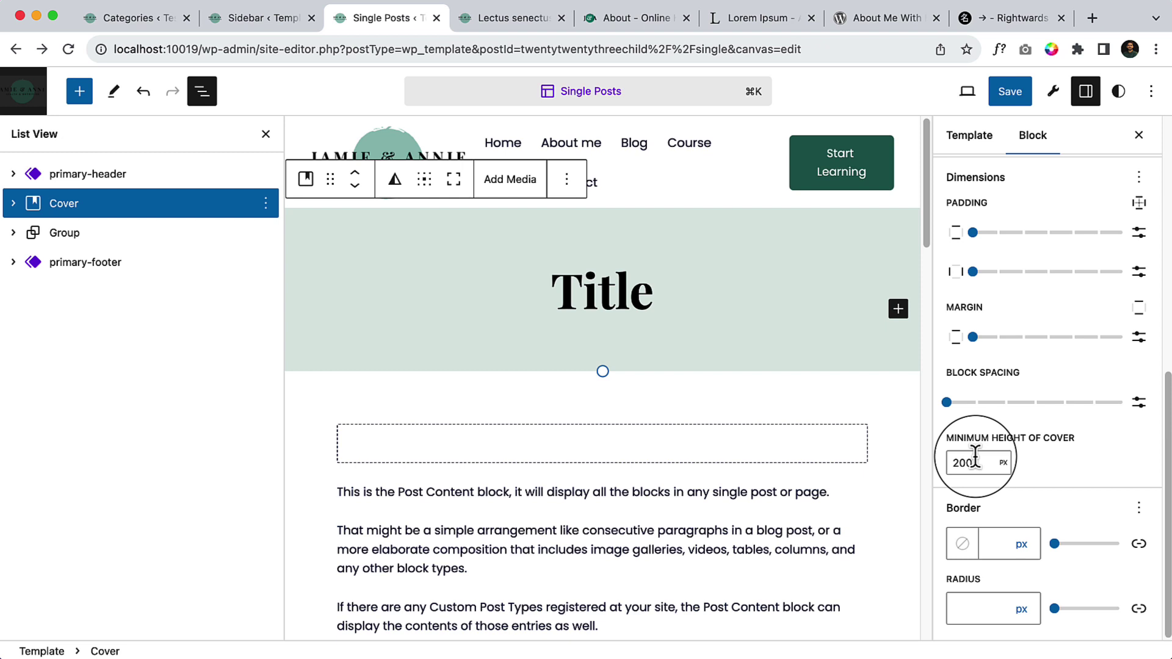
pyautogui.click(951, 463)
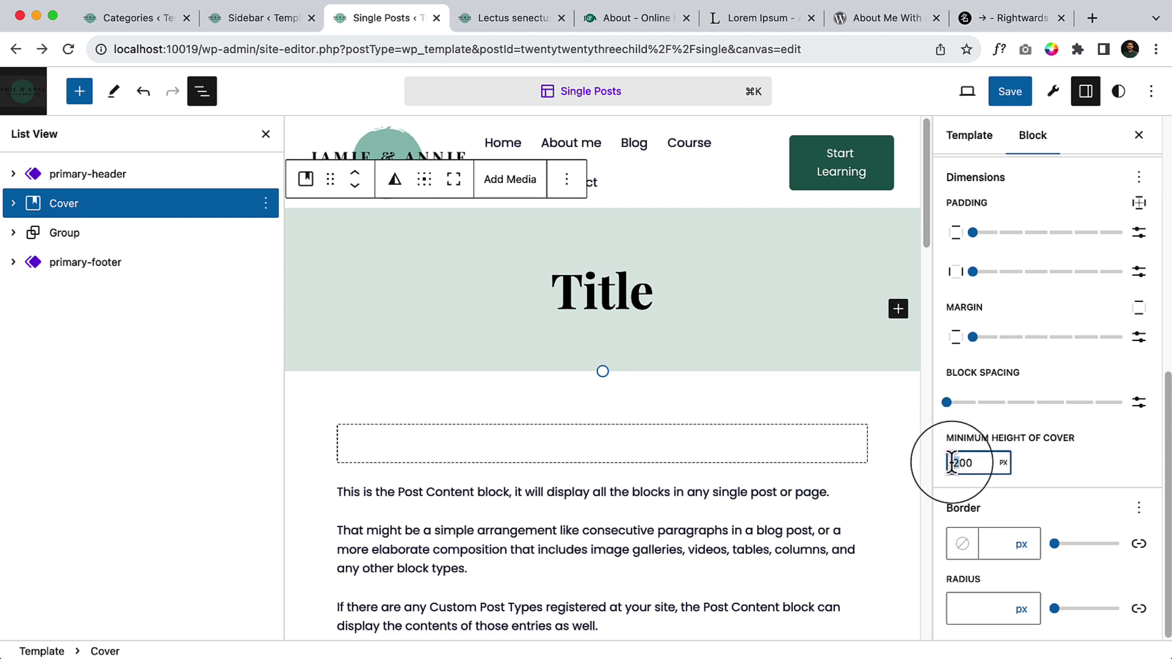
pyautogui.write('4')
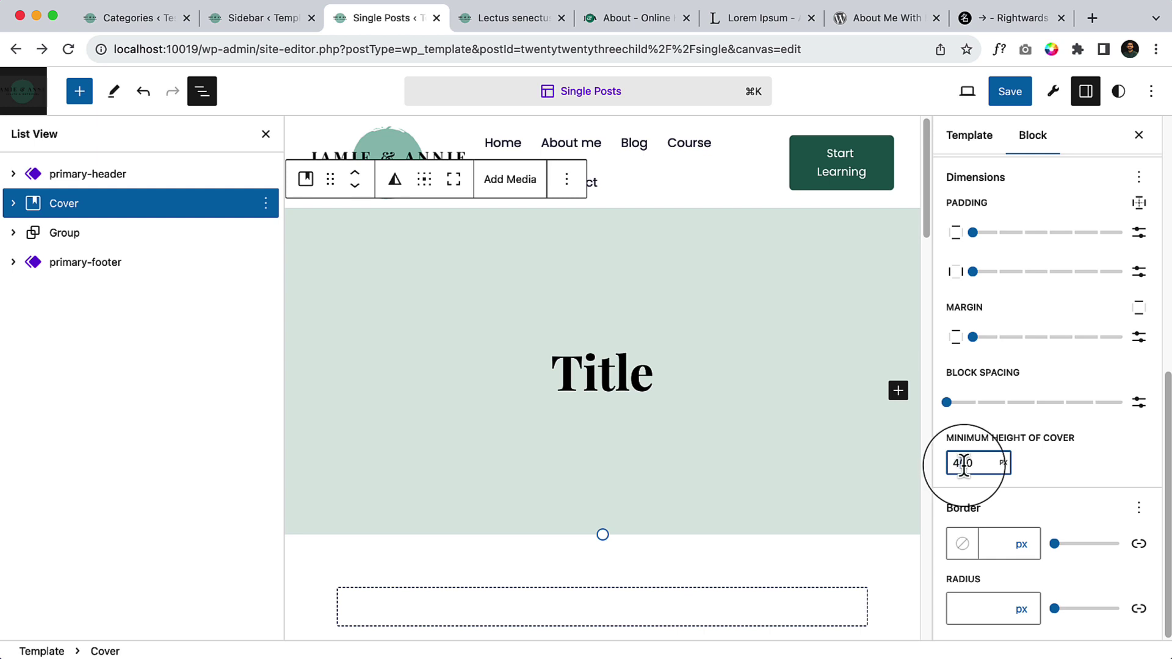
pyautogui.write('5')
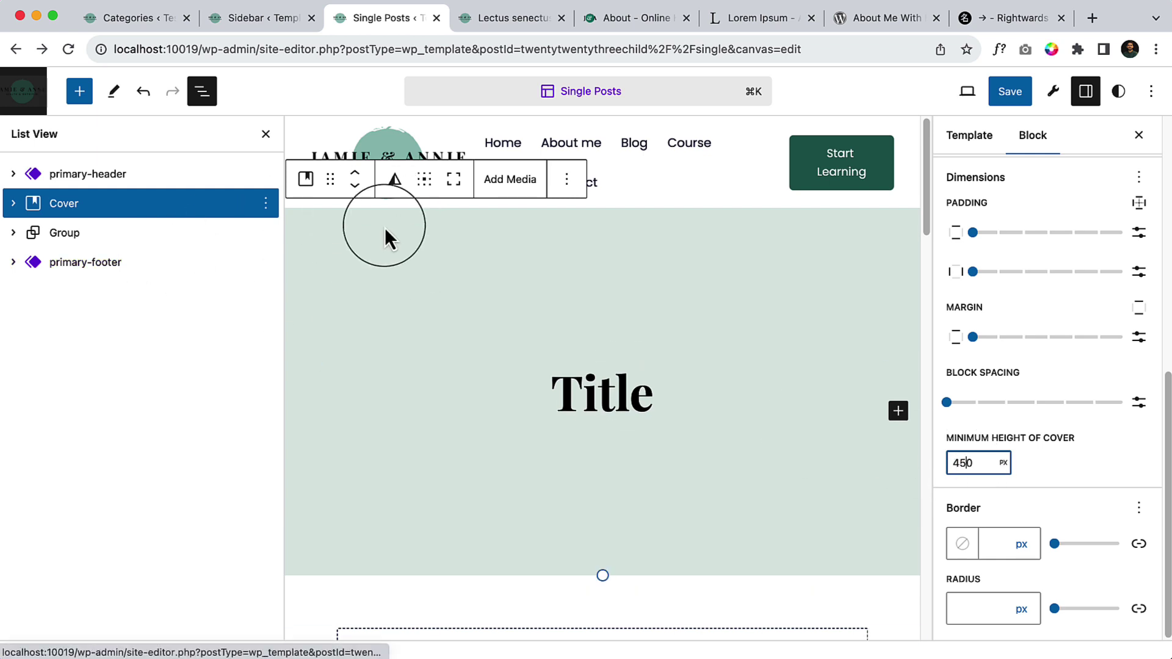
# Make the Cover use the post's featured image as its background.
pyautogui.click(510, 197)
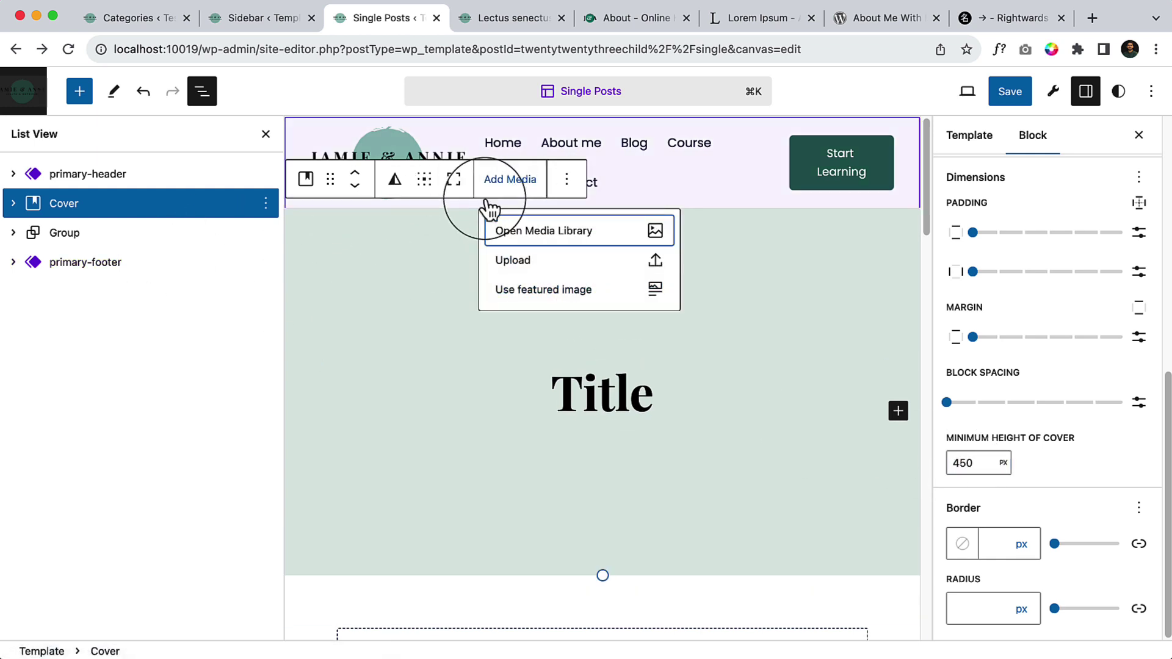
pyautogui.click(528, 294)
pyautogui.click(586, 396)
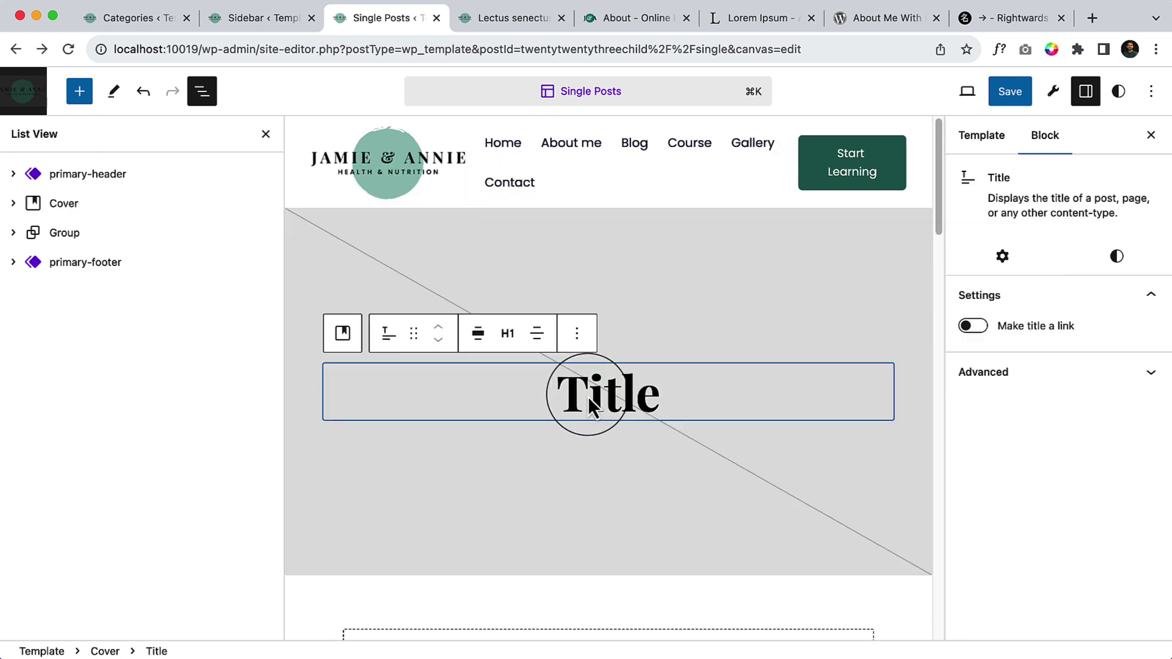
pyautogui.click(419, 255)
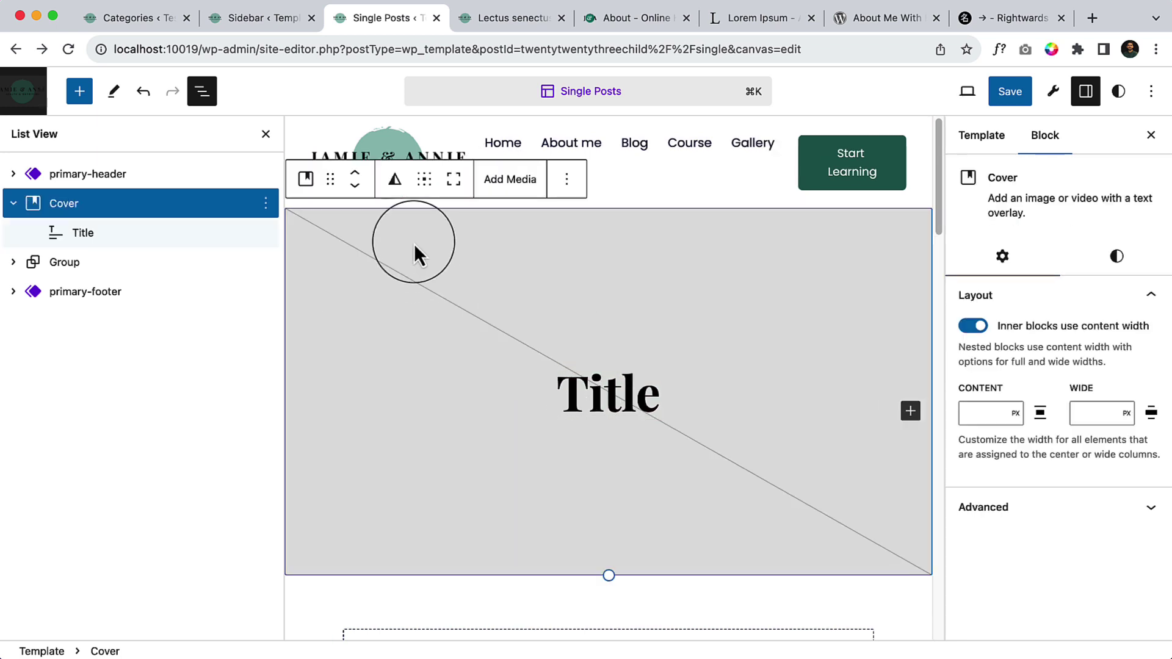
pyautogui.click(508, 180)
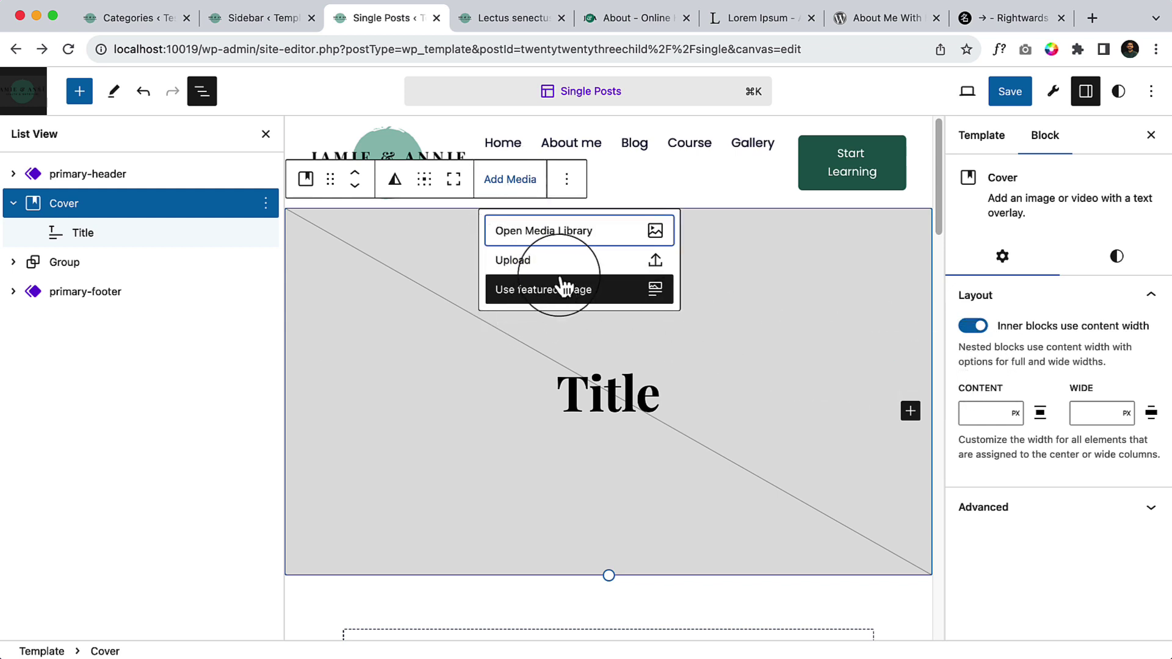
# Save the template and reload the live post to see the featured-image hero.
pyautogui.click(1009, 91)
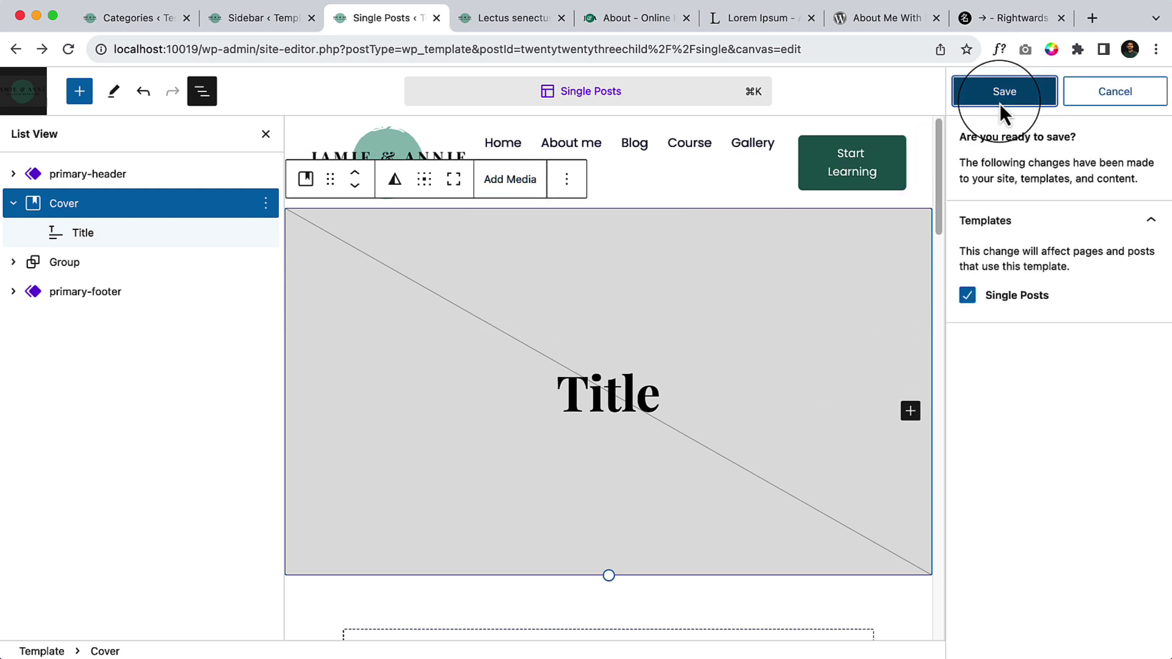
pyautogui.click(1006, 90)
pyautogui.click(506, 18)
pyautogui.click(68, 48)
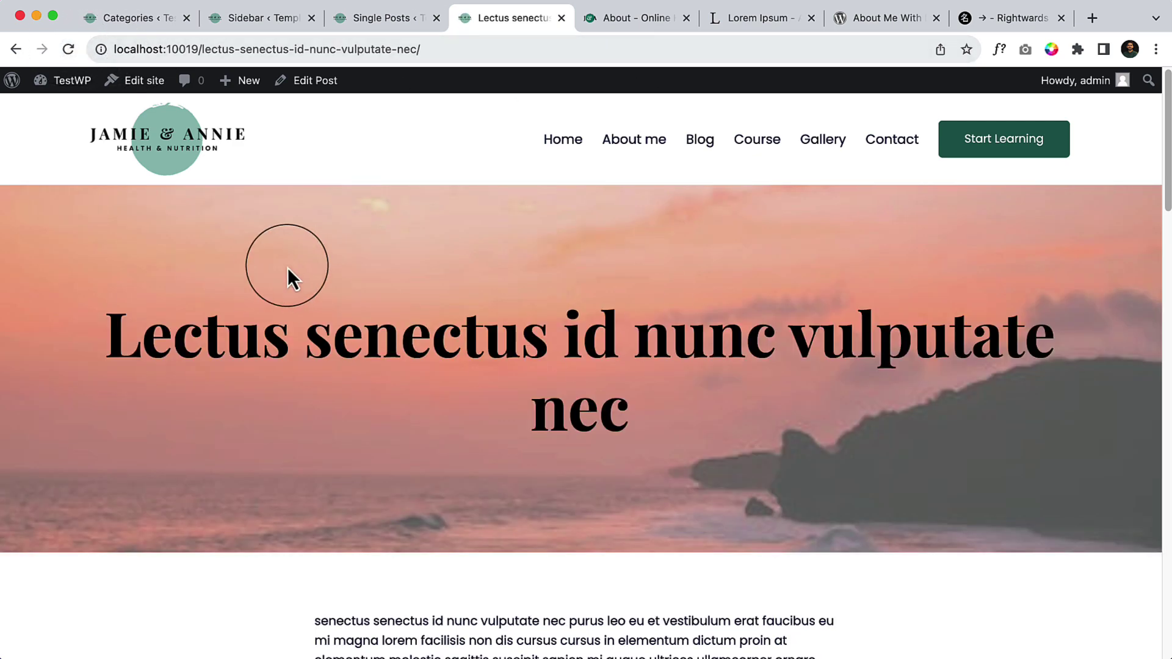
# Set the Cover's overlay colour to the navy Secondary swatch.
pyautogui.scroll(-3, 371, 318)
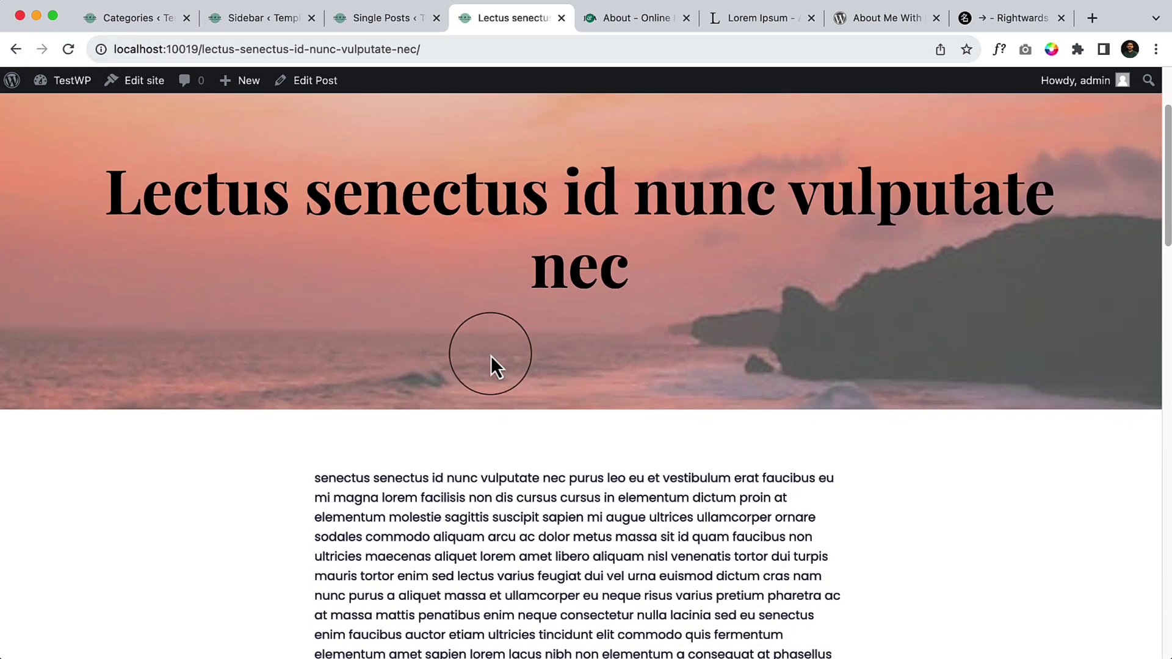
pyautogui.click(372, 27)
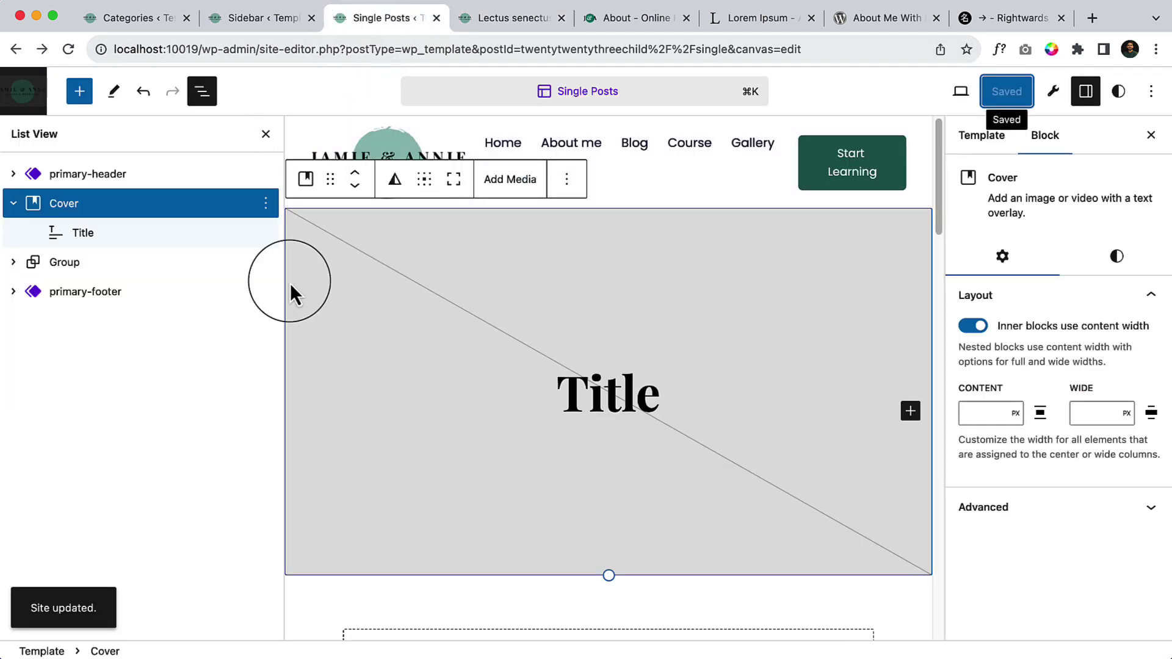
pyautogui.click(1117, 256)
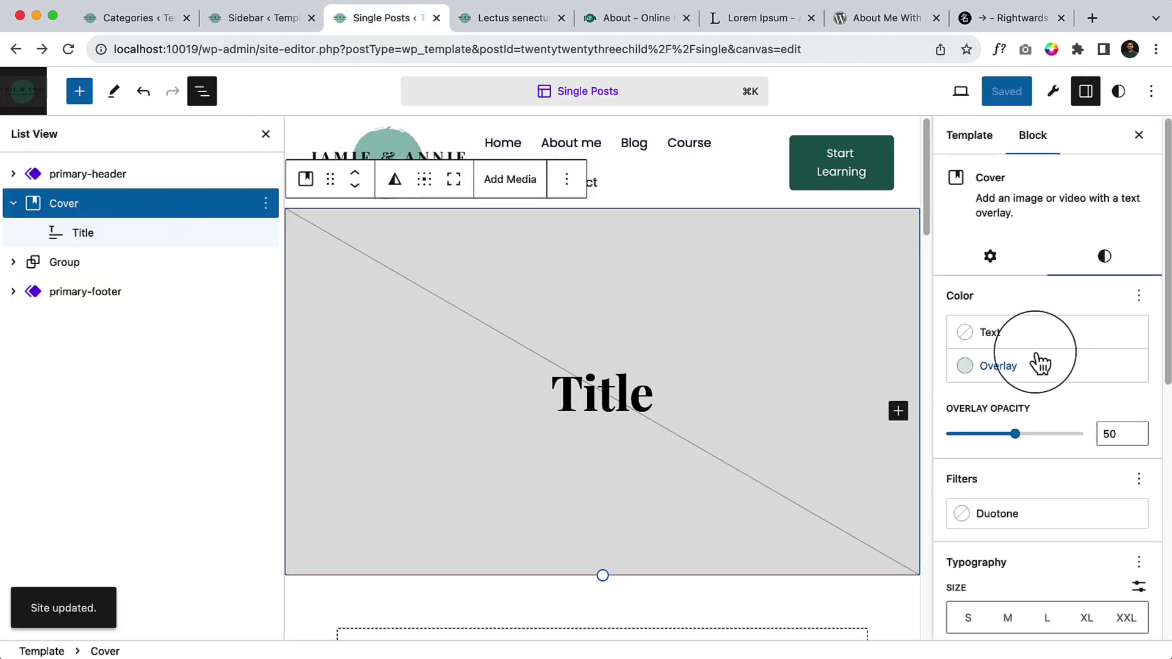
pyautogui.click(1024, 372)
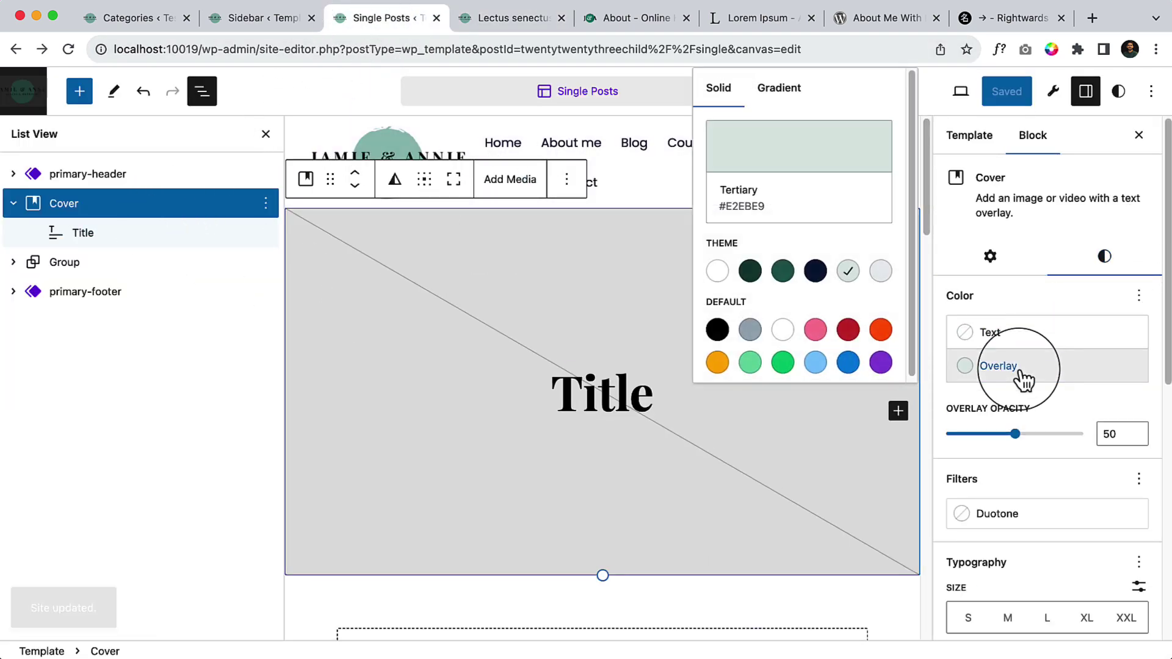
pyautogui.click(750, 271)
pyautogui.click(815, 270)
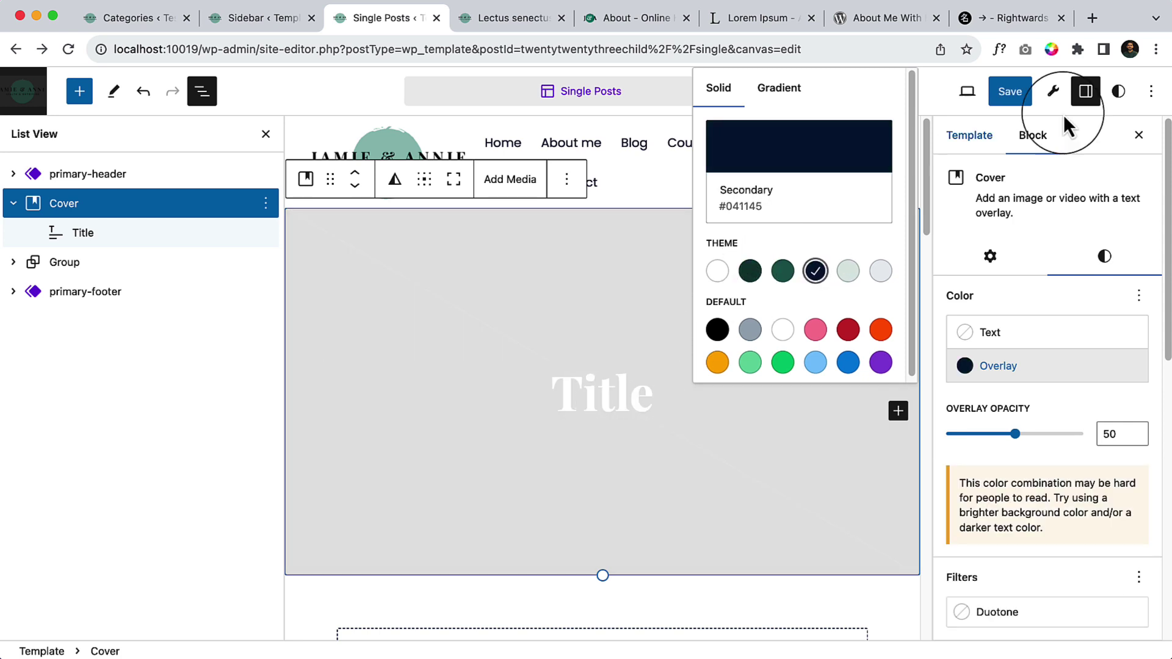
pyautogui.click(1024, 119)
# Save the template and reload the live post to check the darker hero.
pyautogui.click(1010, 91)
pyautogui.click(1006, 91)
pyautogui.click(481, 19)
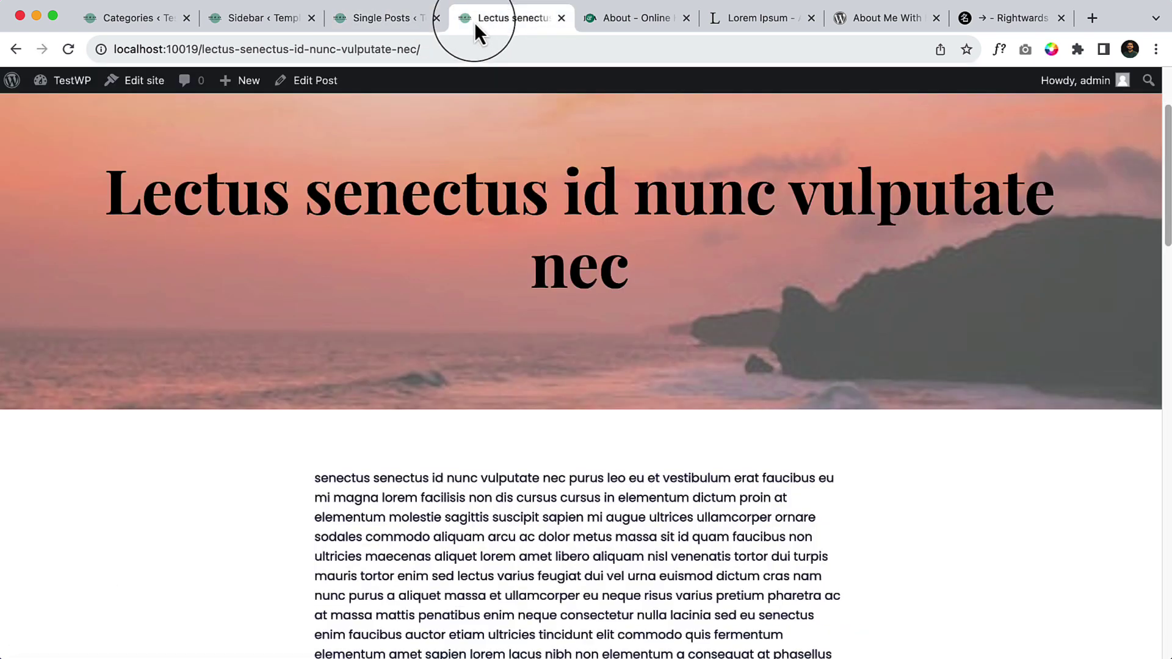
pyautogui.click(68, 48)
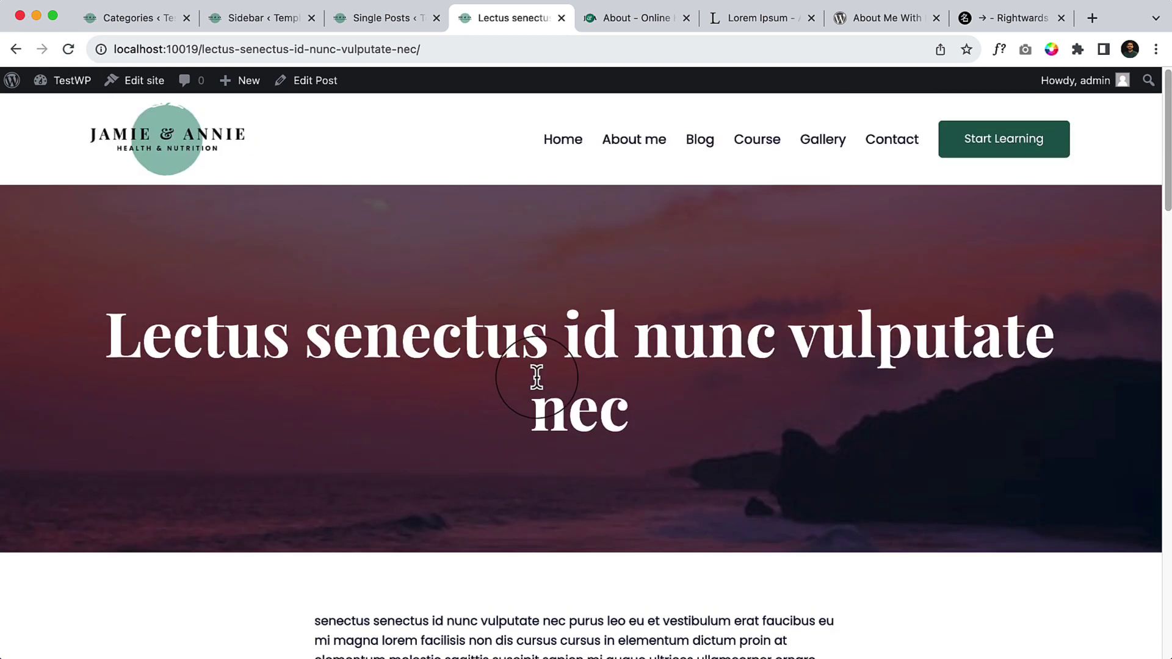
pyautogui.click(386, 29)
# Close the Sidebar template part tab and return to the Single Posts editor.
pyautogui.click(288, 19)
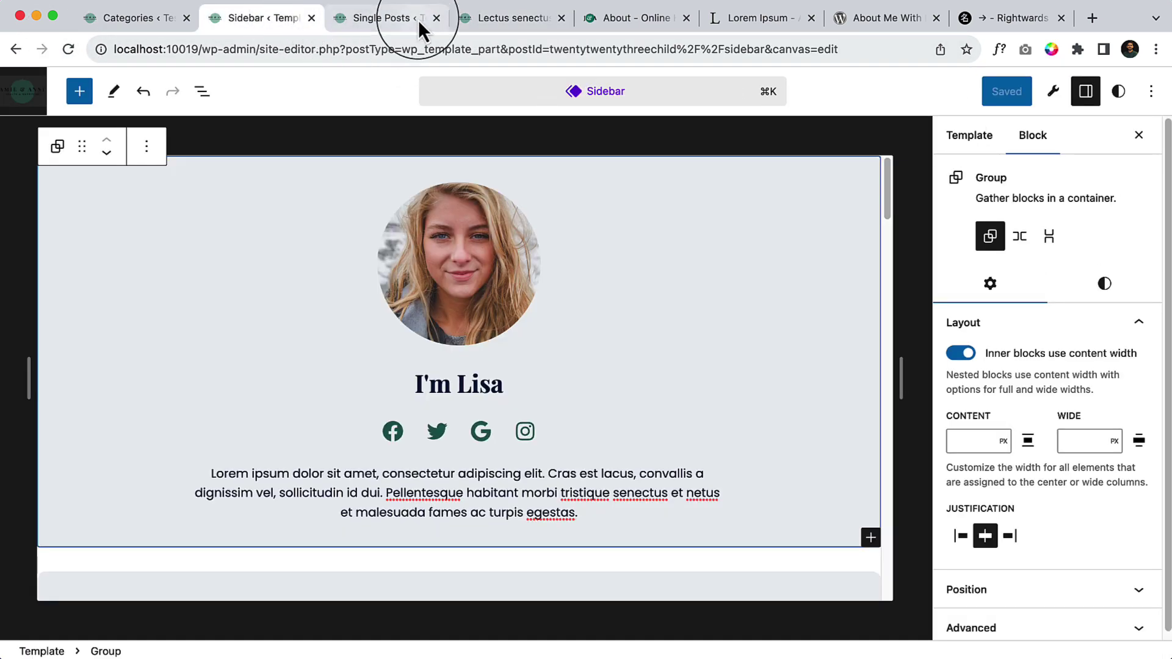
pyautogui.click(386, 20)
pyautogui.click(311, 18)
# Set the cover's post Title font size to Extra Large (XL).
pyautogui.click(602, 393)
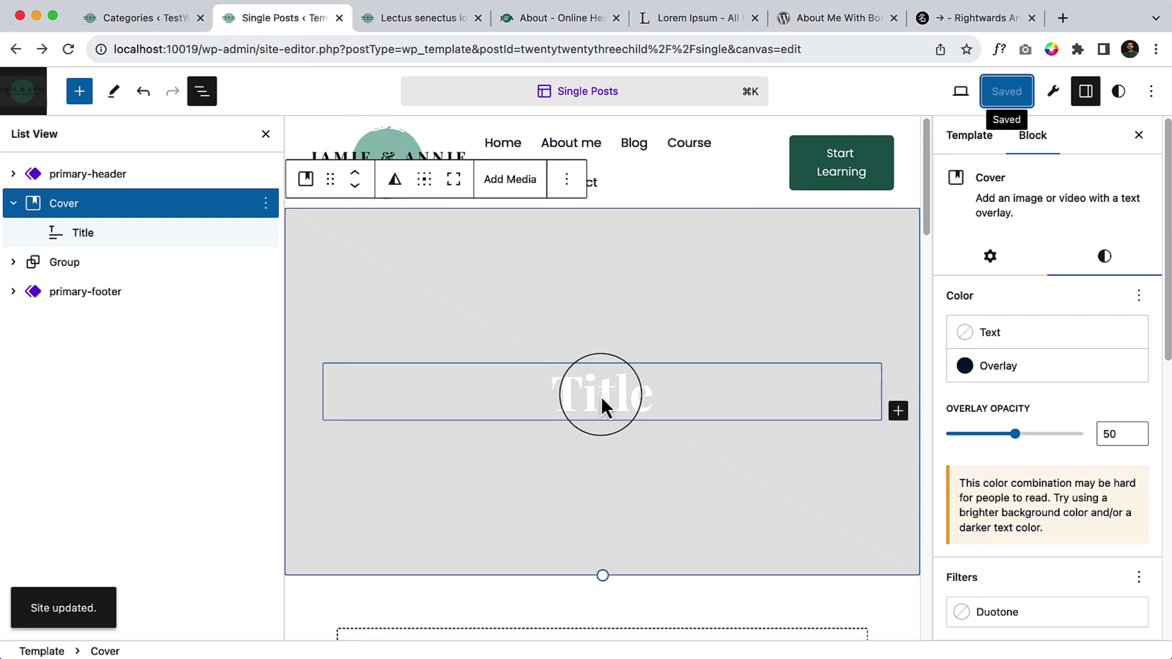
pyautogui.click(1117, 255)
pyautogui.scroll(-5, 1065, 470)
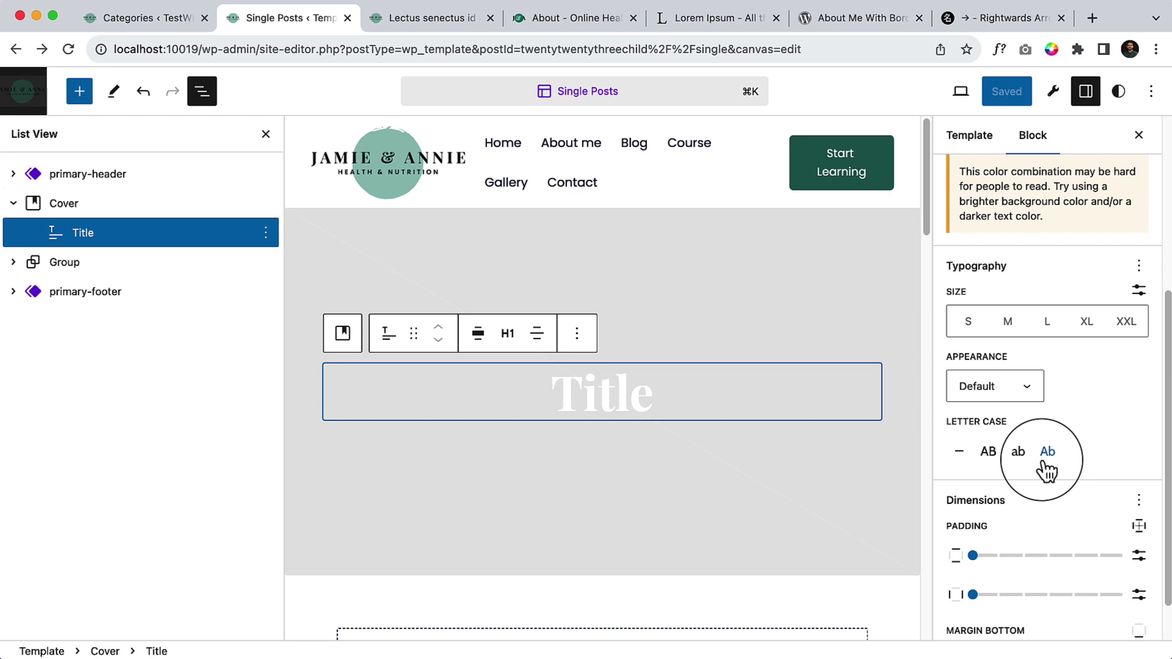
pyautogui.scroll(1, 1099, 419)
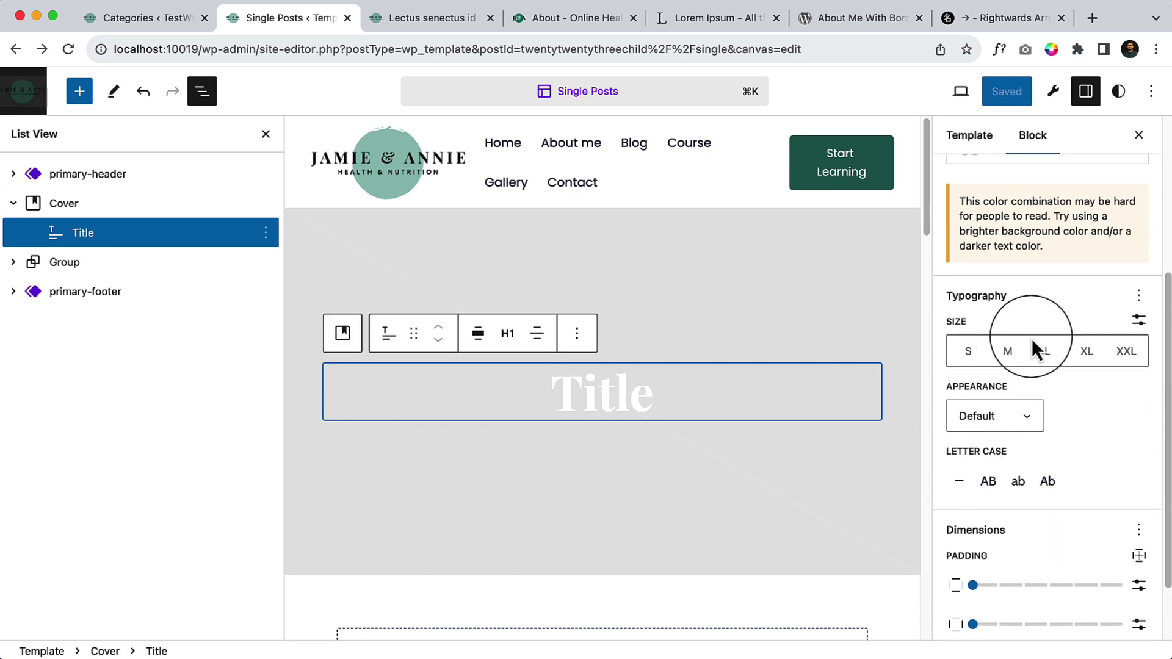
pyautogui.click(1036, 359)
pyautogui.click(1083, 358)
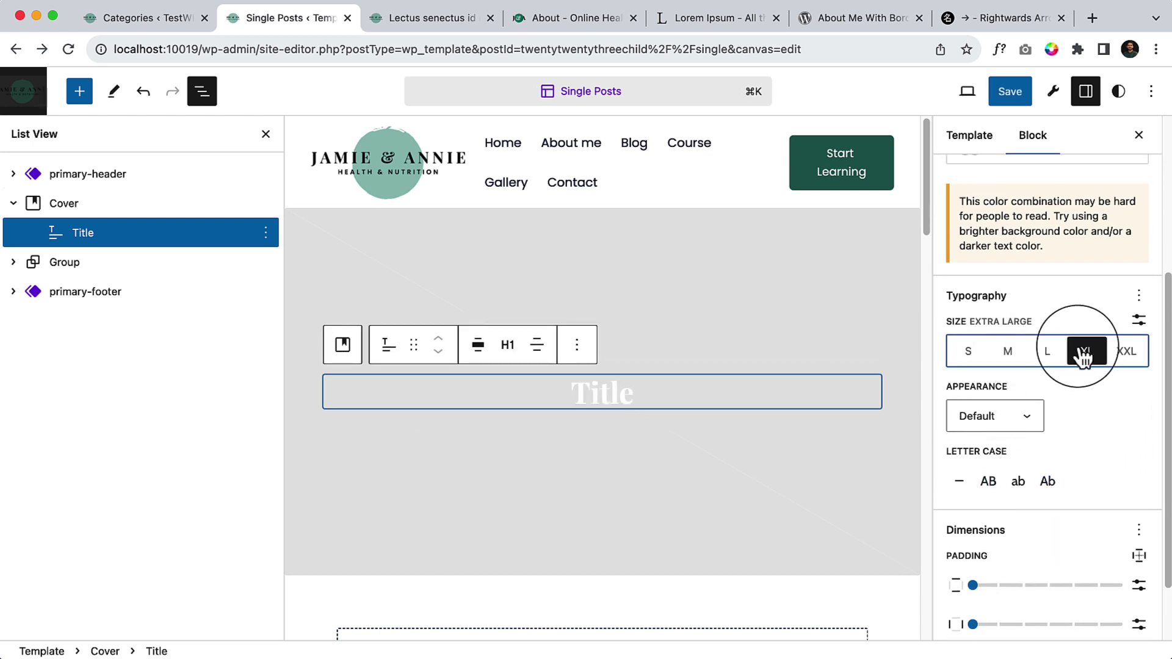
pyautogui.click(1126, 353)
pyautogui.click(1098, 360)
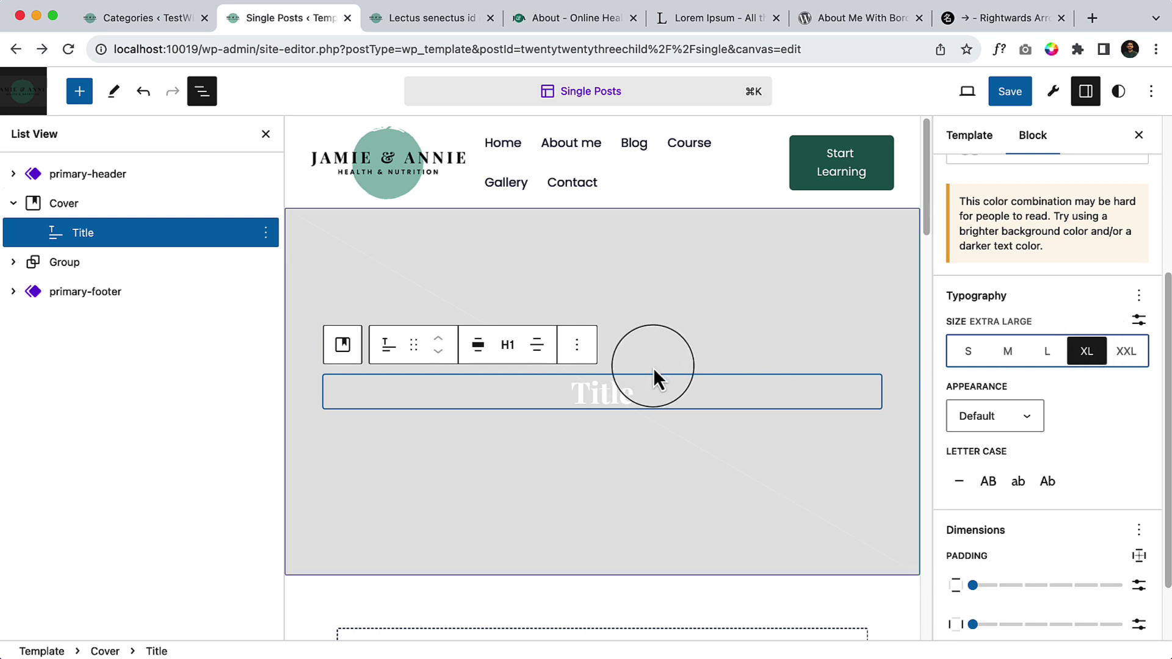
pyautogui.click(478, 346)
pyautogui.click(405, 437)
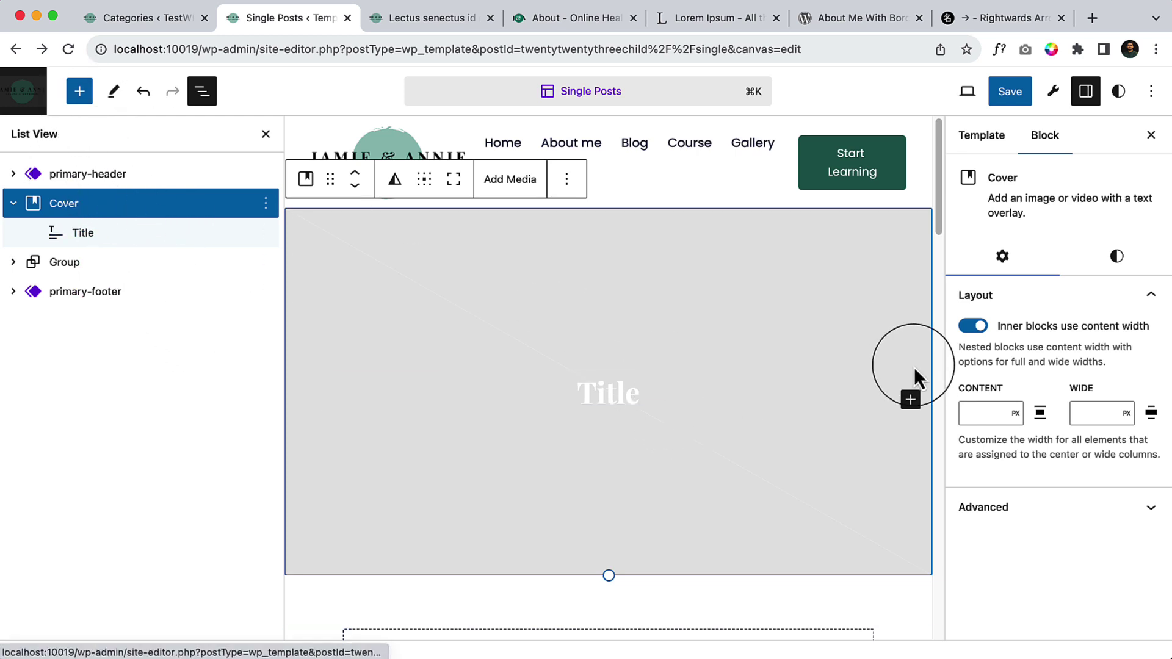
# Add a Row below the cover title and insert a Post Author block into it.
pyautogui.click(911, 399)
pyautogui.click(792, 303)
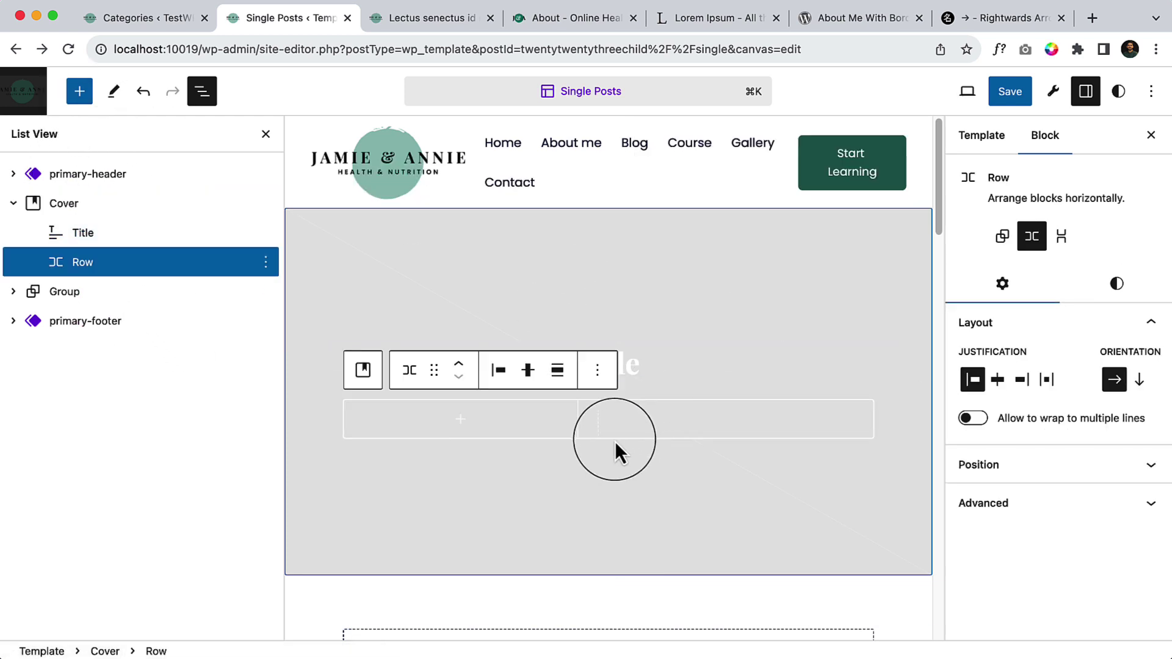
pyautogui.click(464, 417)
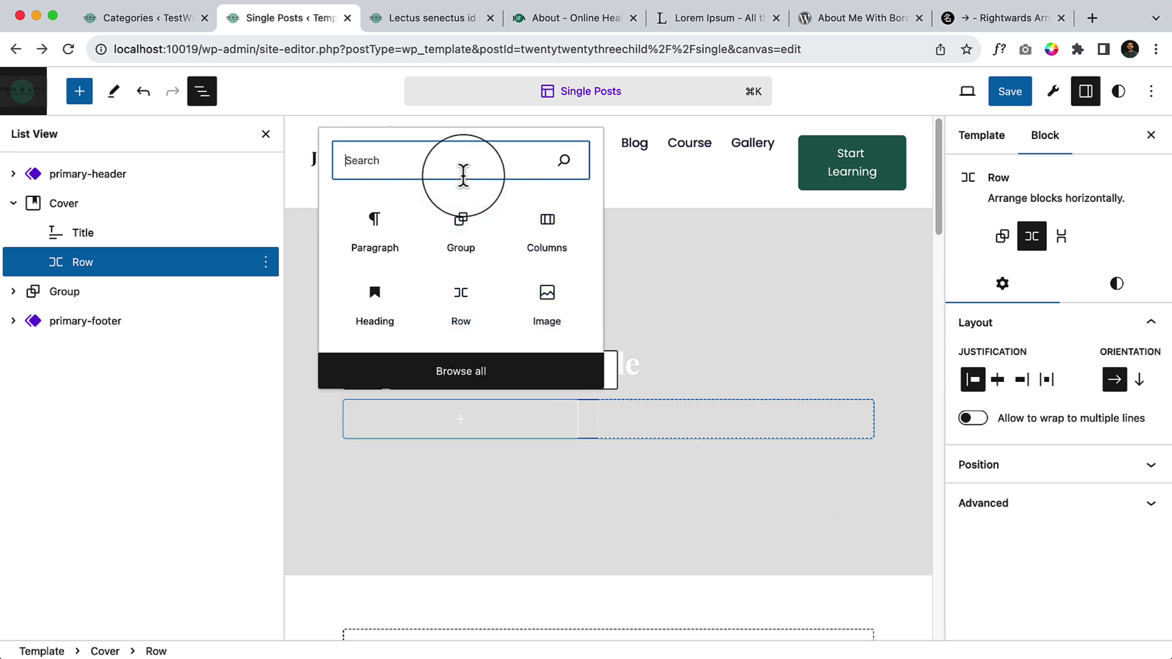
pyautogui.write('post')
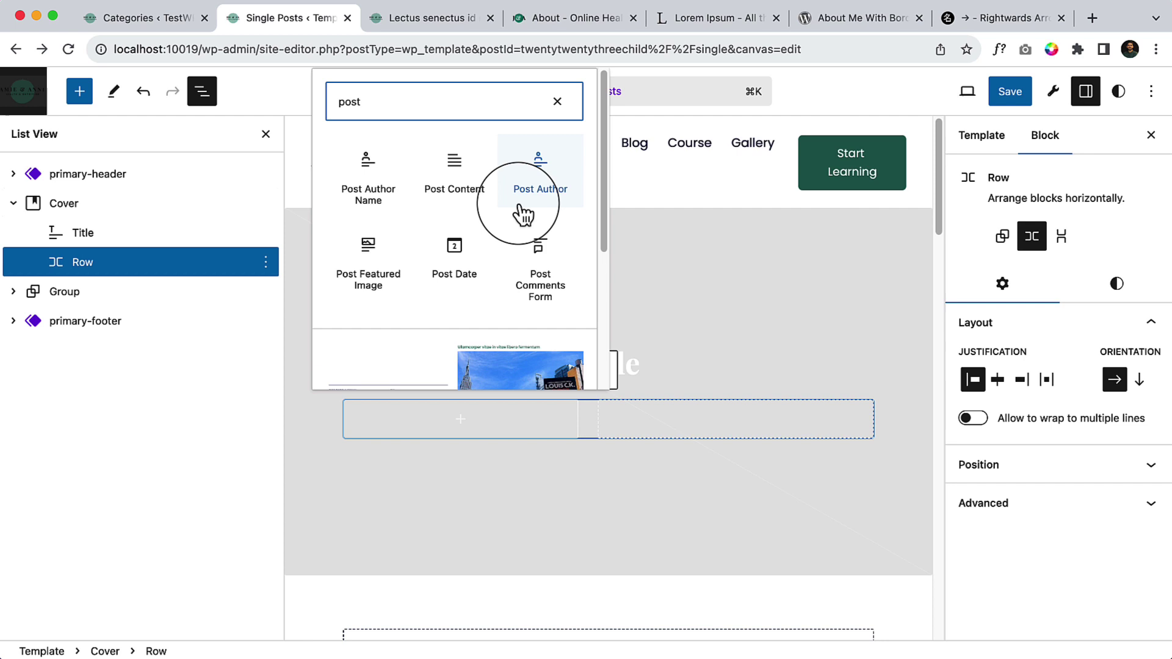
pyautogui.click(550, 198)
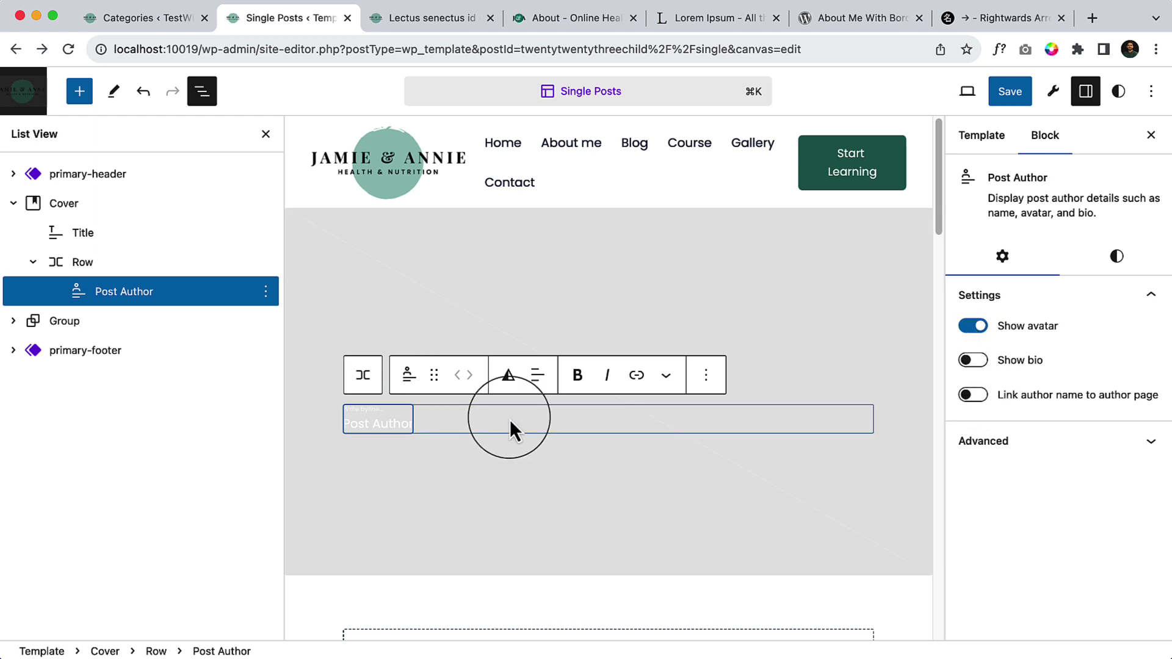
# Add Post Author Name and Post Date blocks to the row after Post Author.
pyautogui.click(357, 431)
pyautogui.click(367, 422)
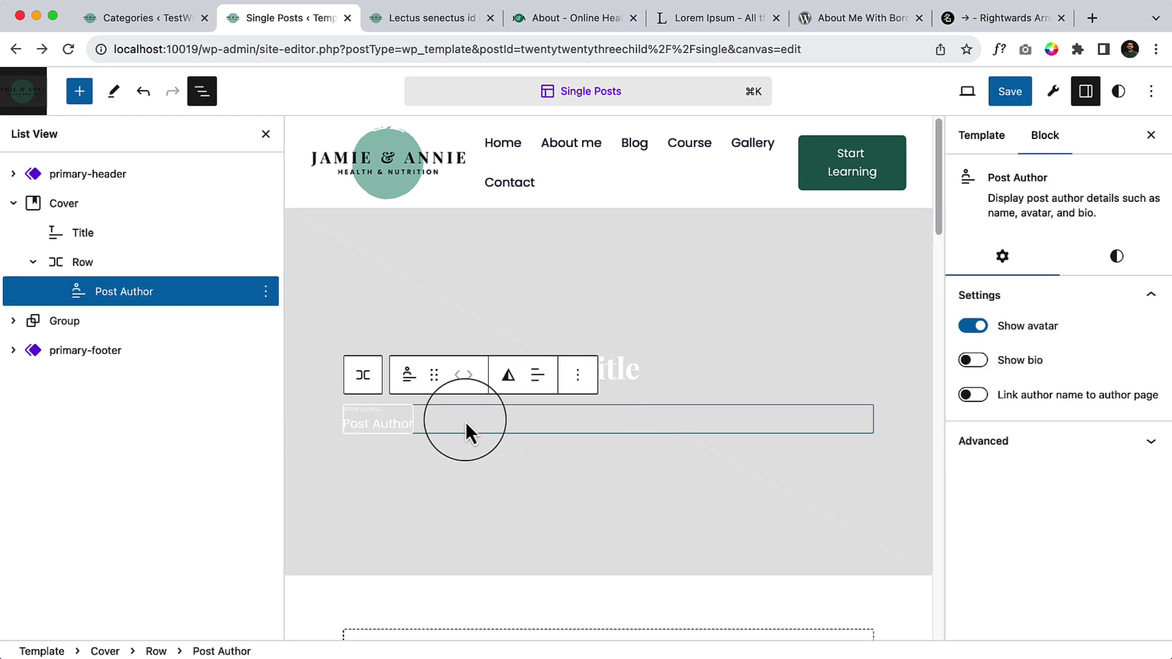
pyautogui.click(483, 417)
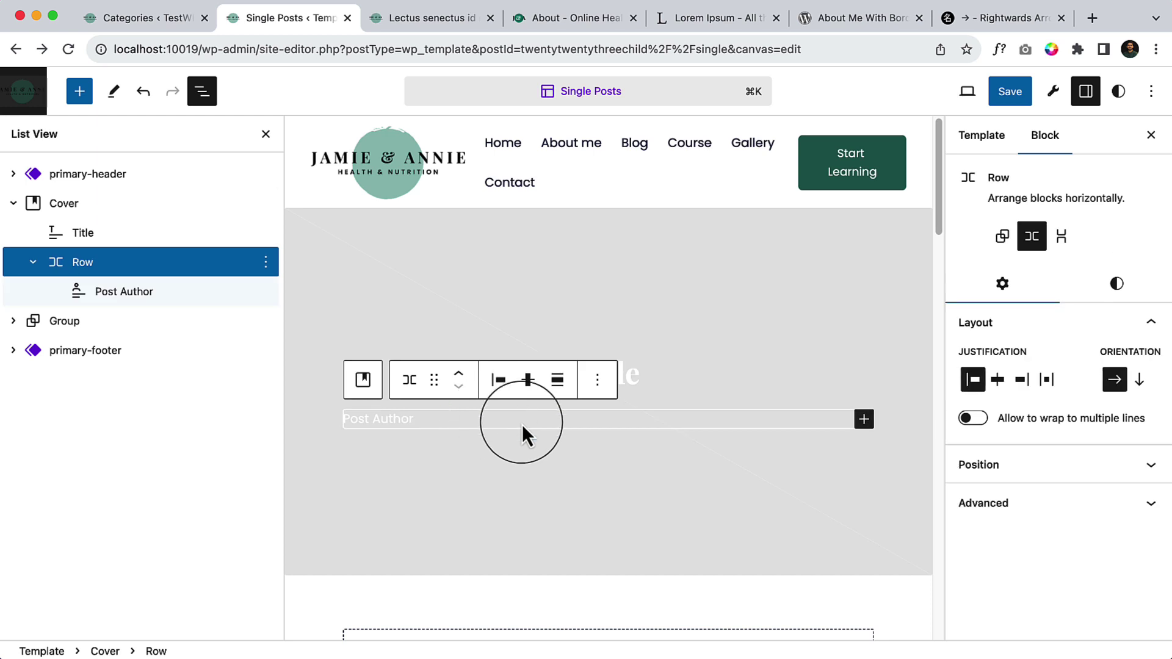
pyautogui.click(863, 420)
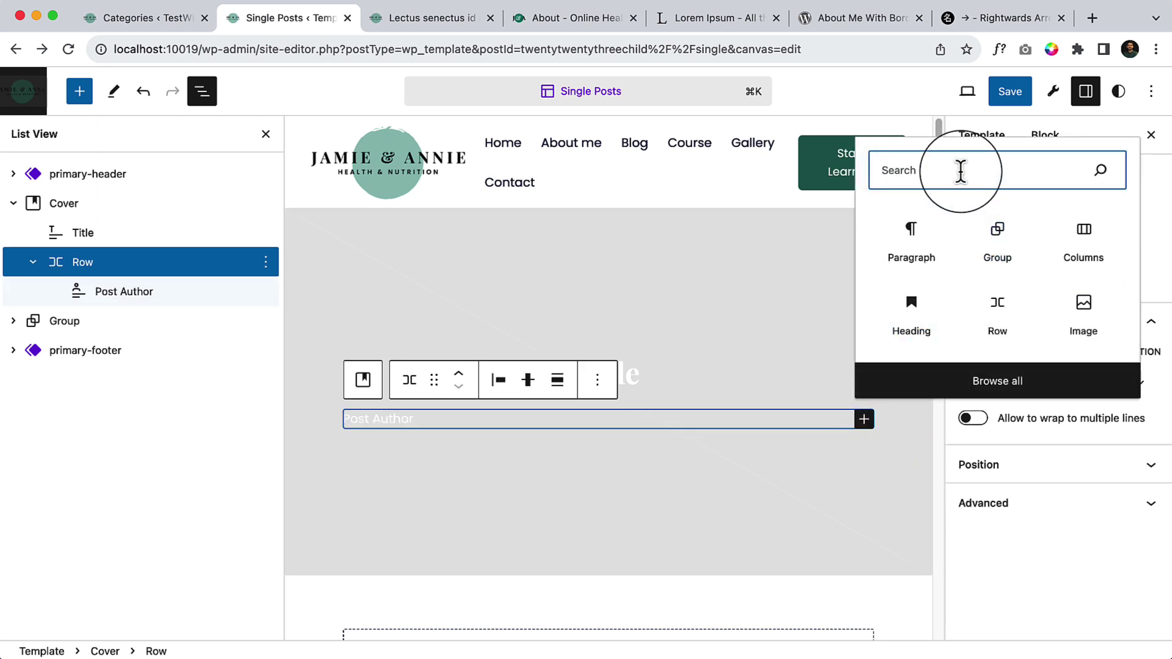
pyautogui.write('autho')
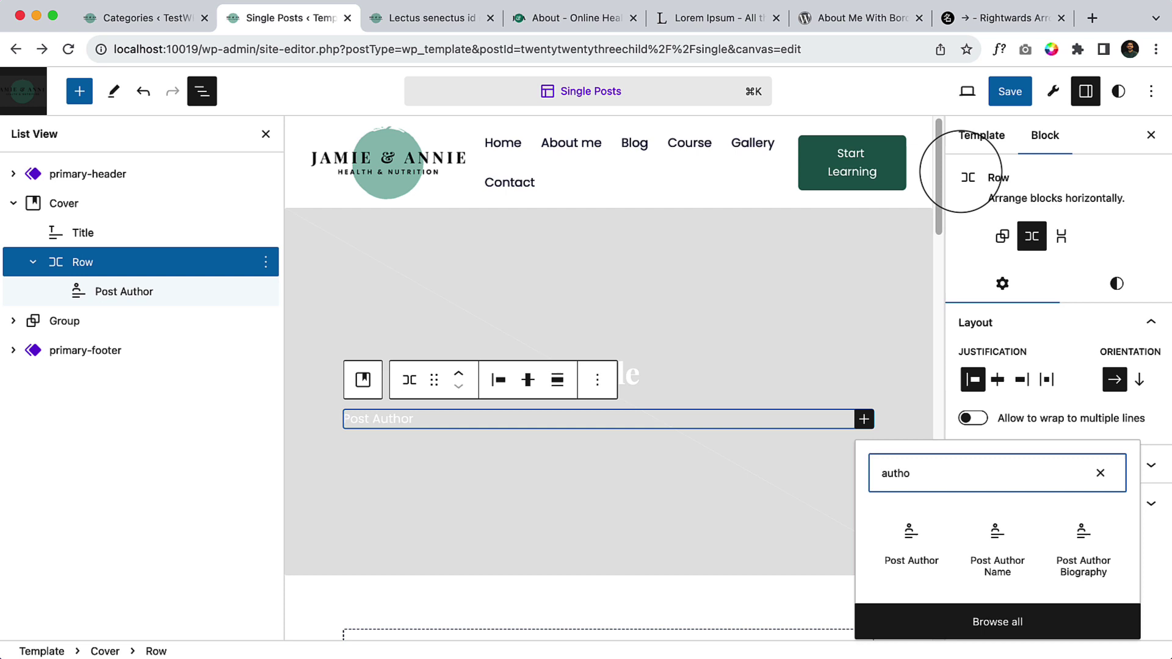
pyautogui.click(998, 534)
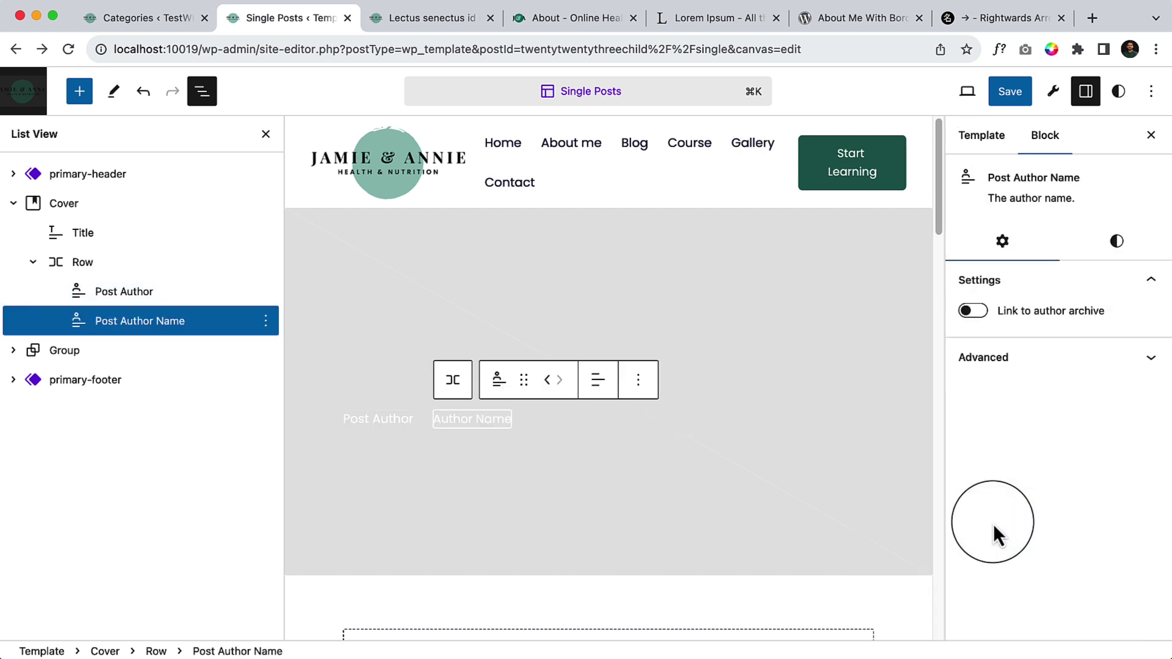
pyautogui.click(618, 427)
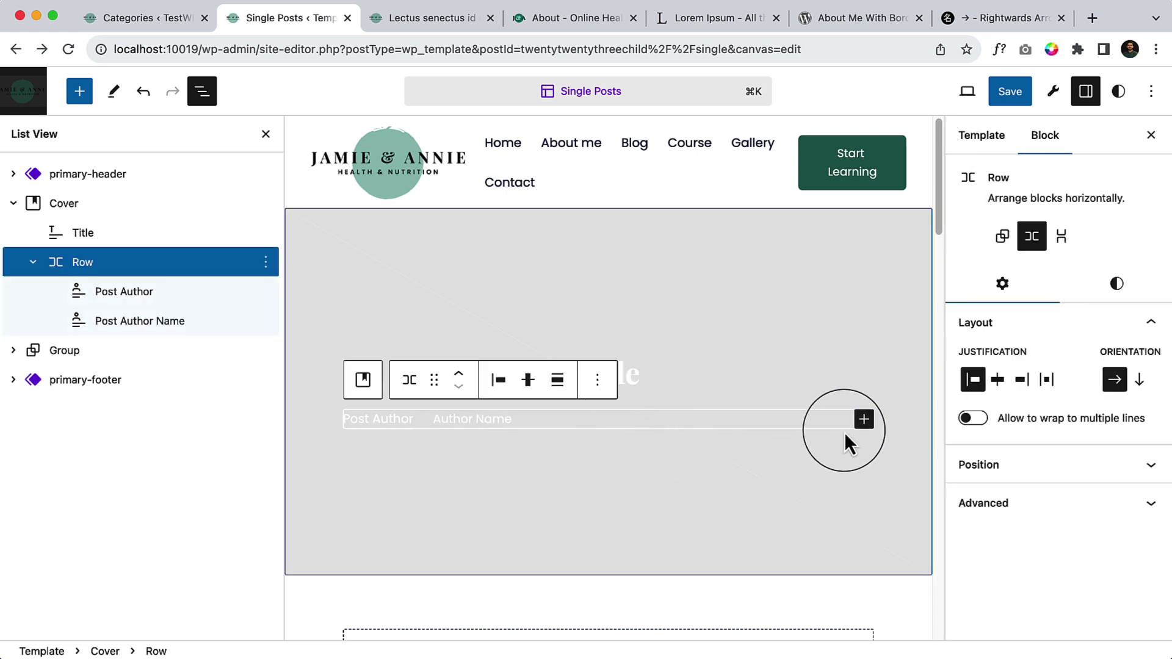
pyautogui.click(864, 418)
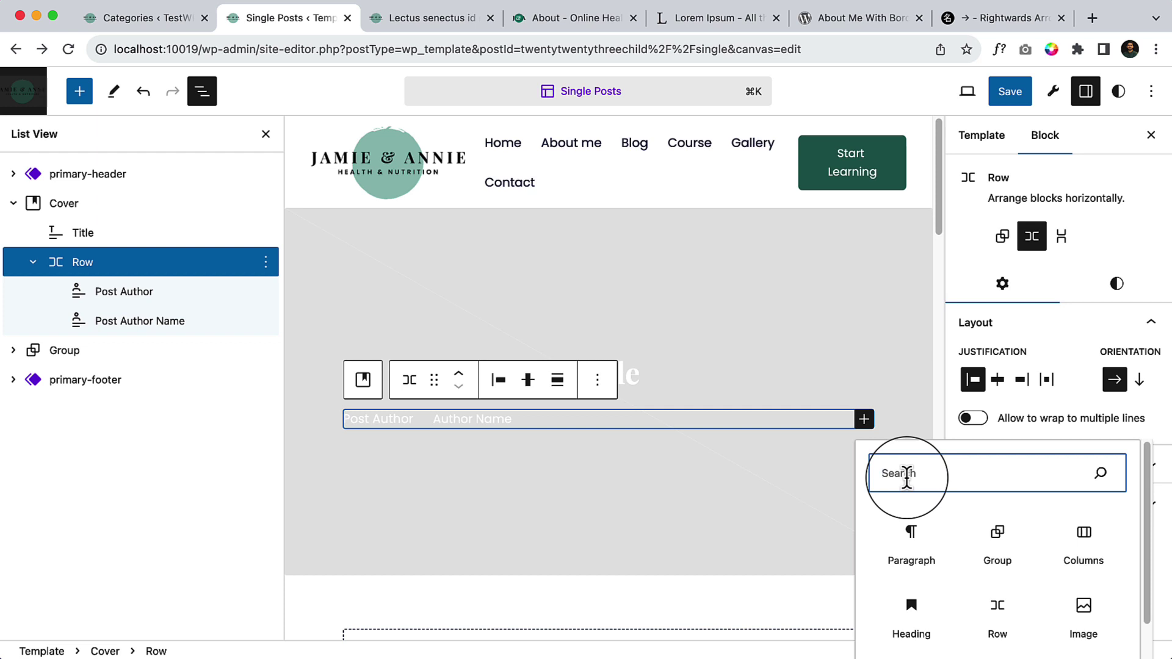
pyautogui.write('date')
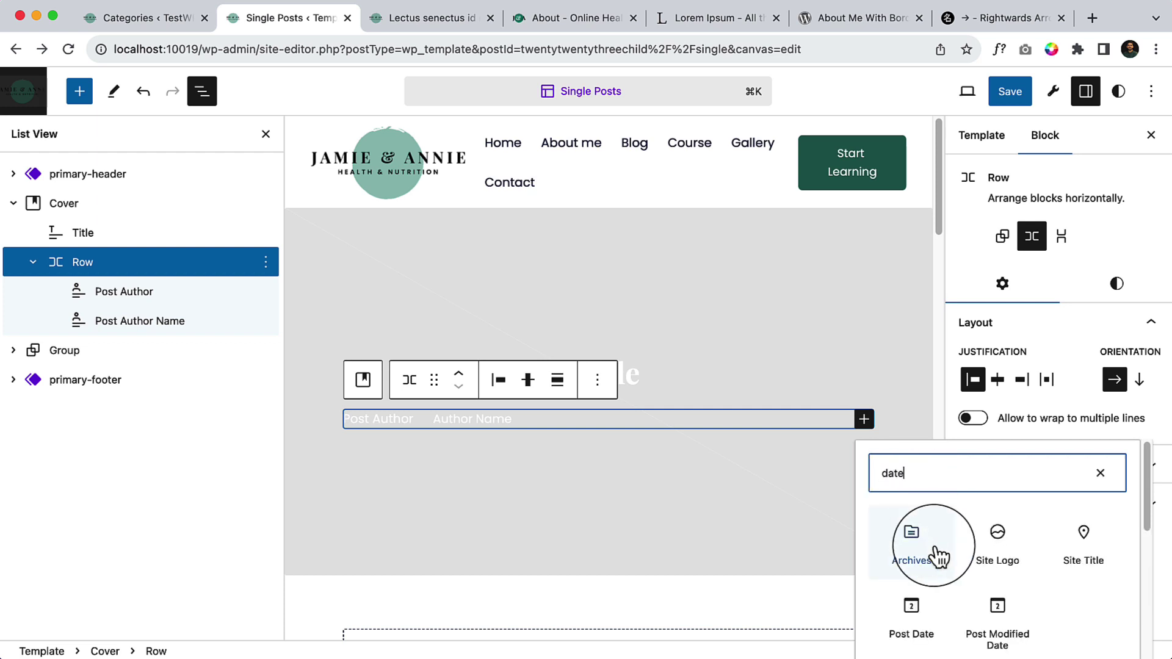
pyautogui.scroll(-2, 994, 552)
pyautogui.click(895, 552)
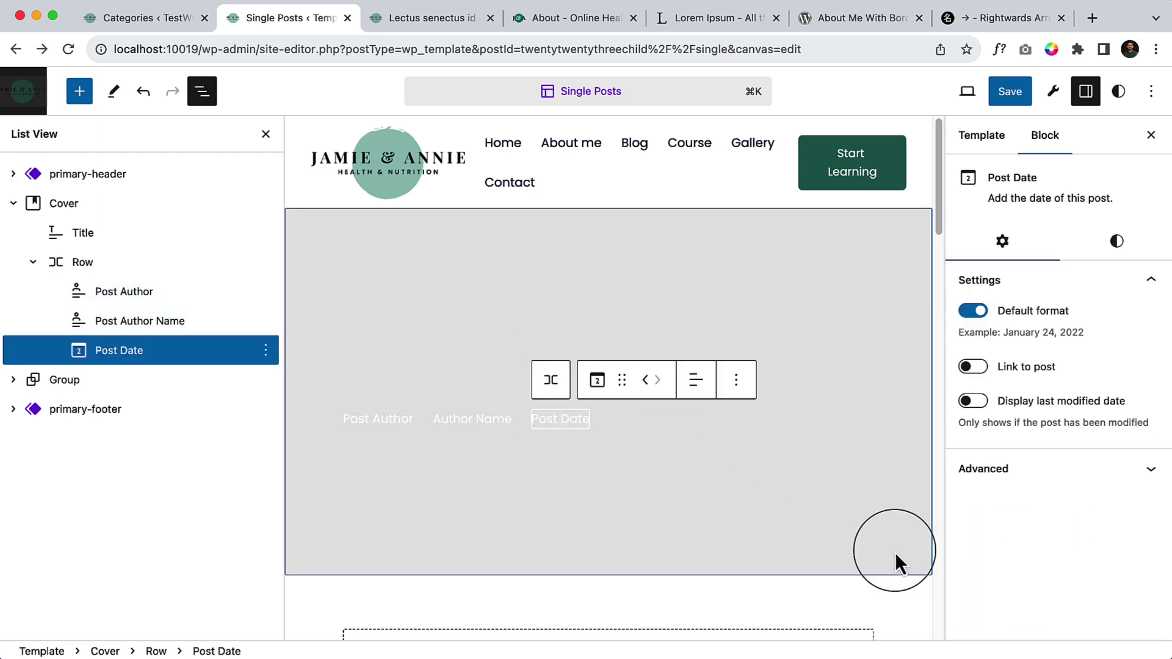
# Insert a Comments block into the row, then delete it.
pyautogui.click(685, 425)
pyautogui.click(863, 418)
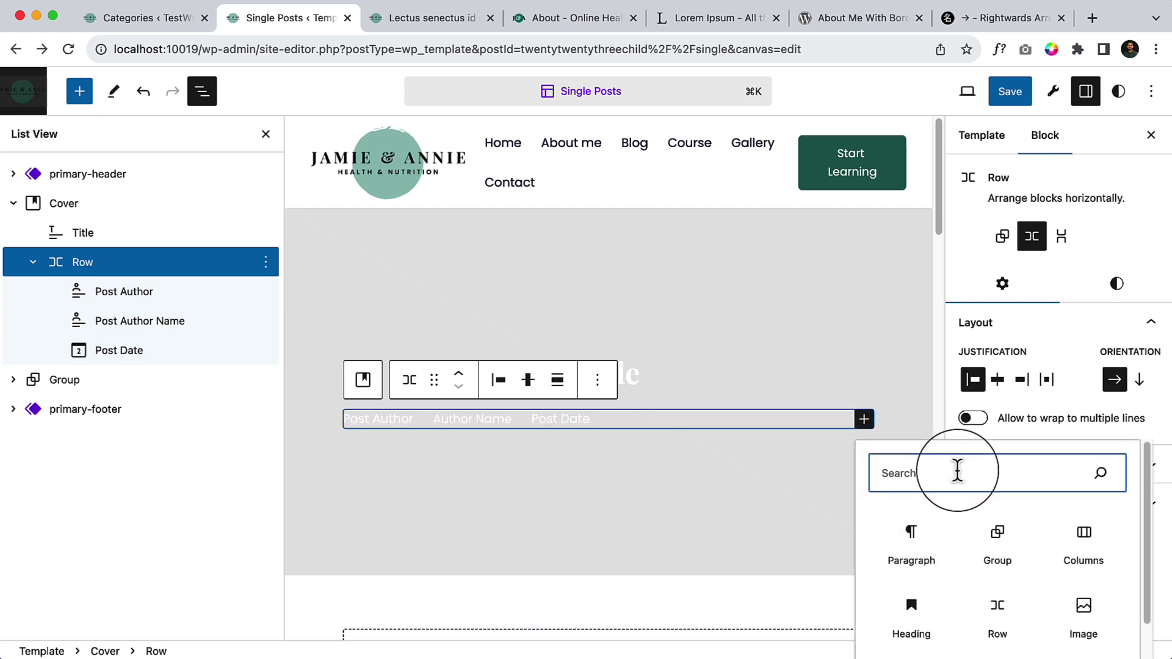
pyautogui.write('comme')
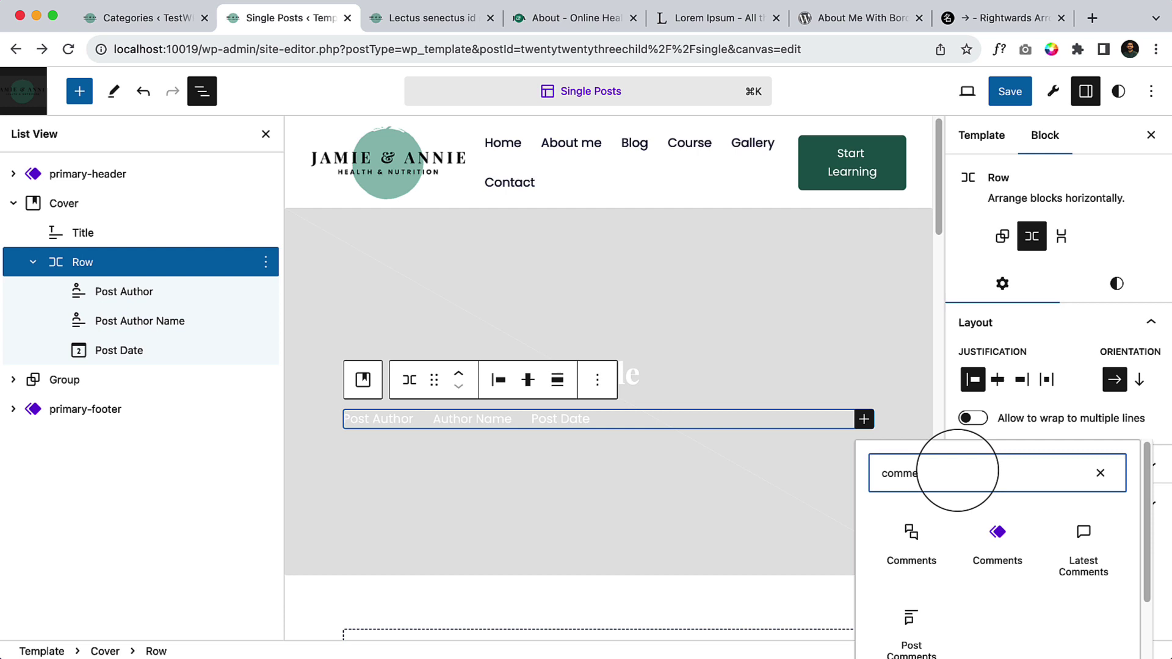
pyautogui.scroll(-3, 1008, 537)
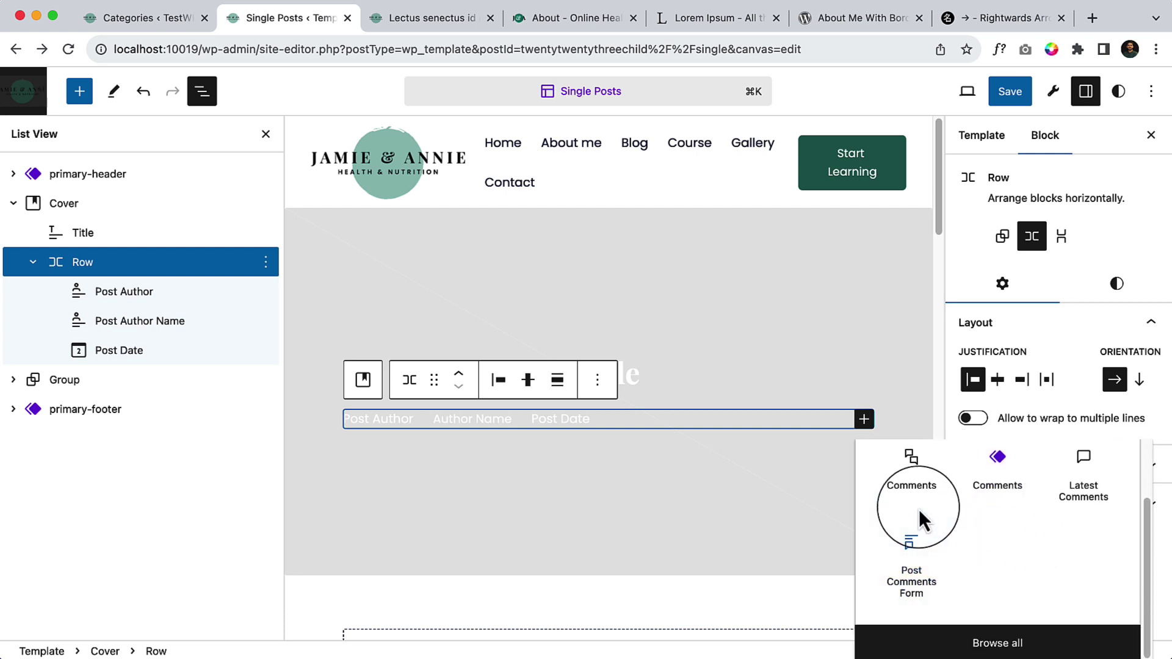
pyautogui.click(910, 488)
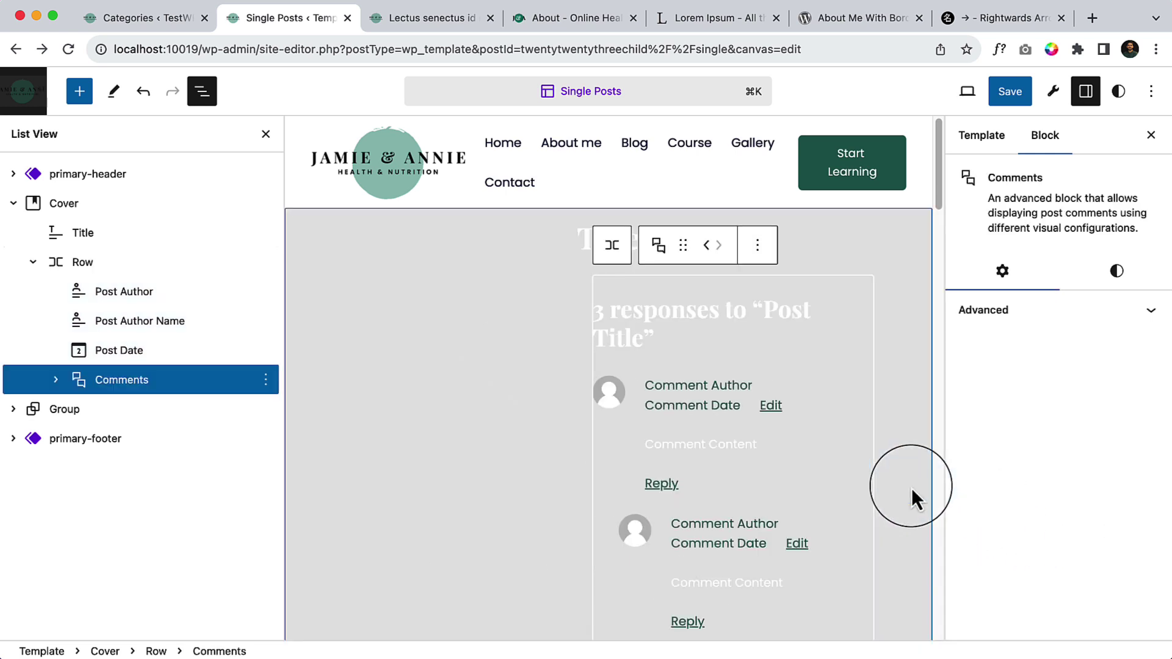
pyautogui.click(757, 245)
pyautogui.scroll(-3, 790, 610)
pyautogui.click(775, 642)
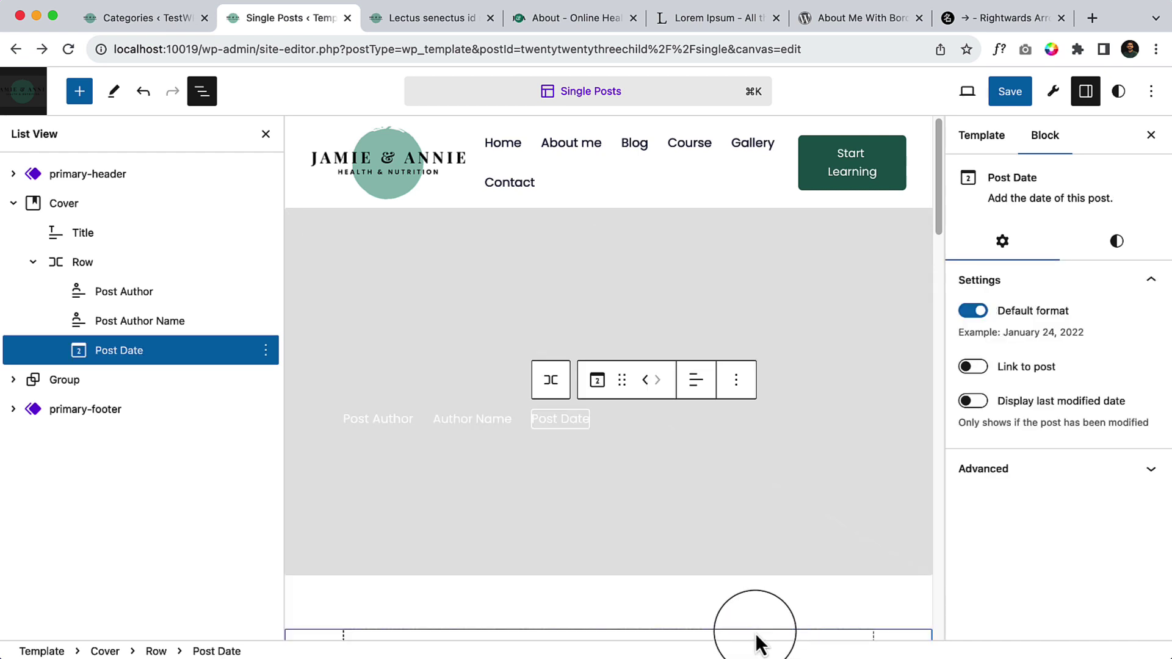
# Try adding Comments to the row a second time and remove it again.
pyautogui.click(658, 425)
pyautogui.click(864, 419)
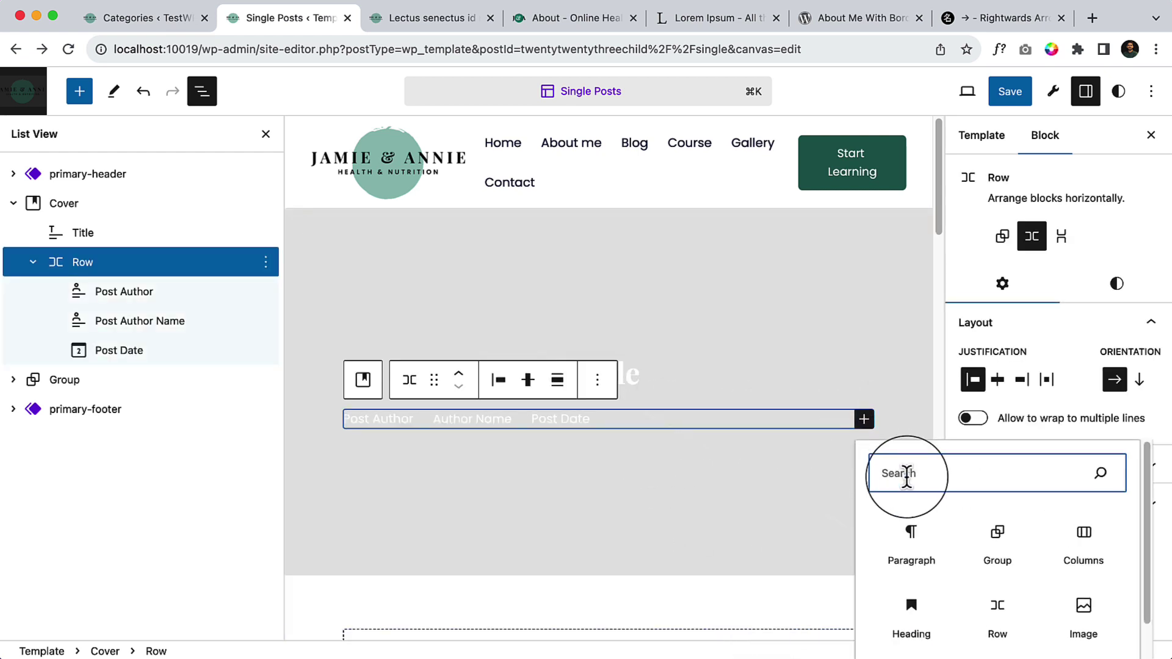
pyautogui.write('a')
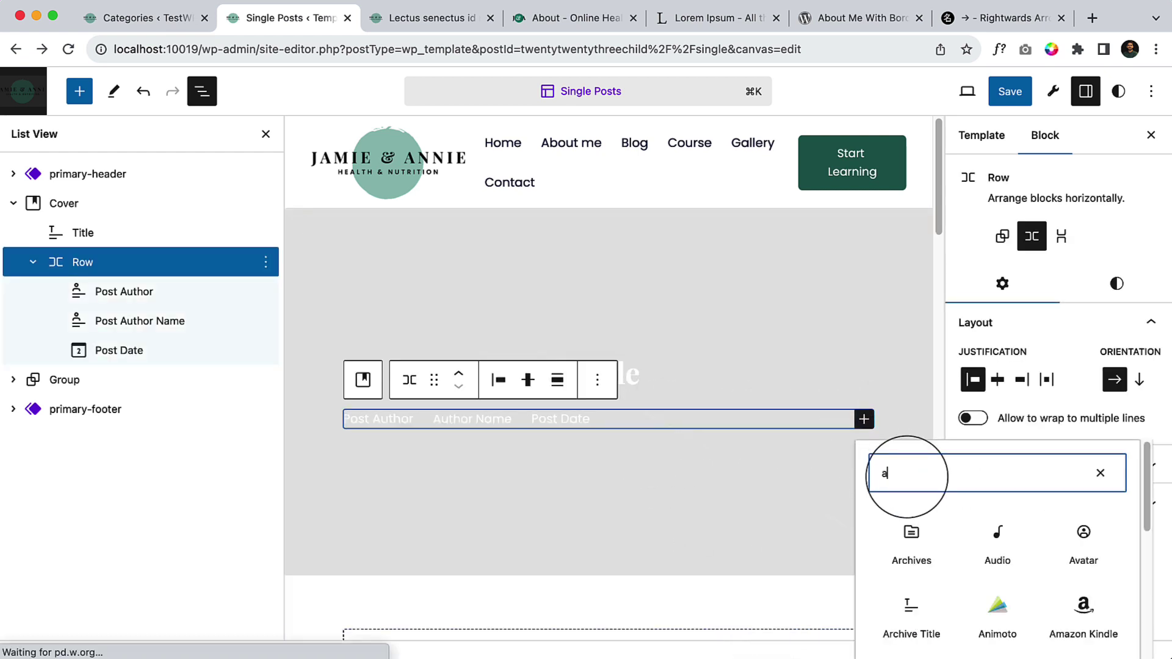
pyautogui.write('vai')
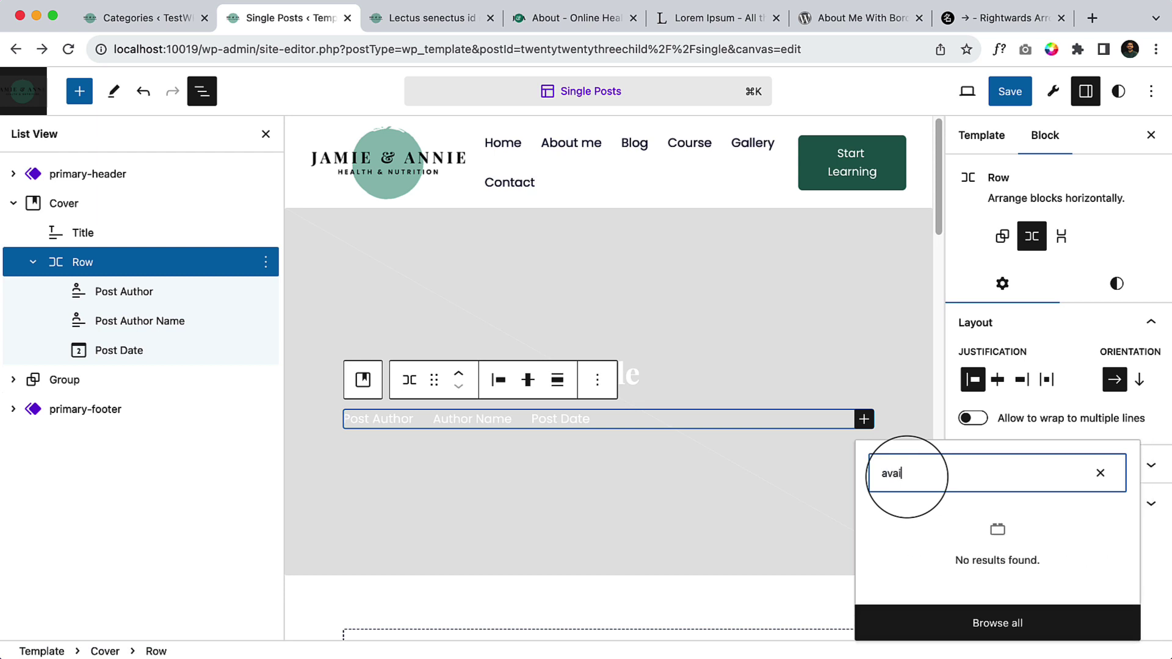
pyautogui.press('BackSpace')
pyautogui.press('BackSpace')
pyautogui.press('BackSpace')
pyautogui.write('comm')
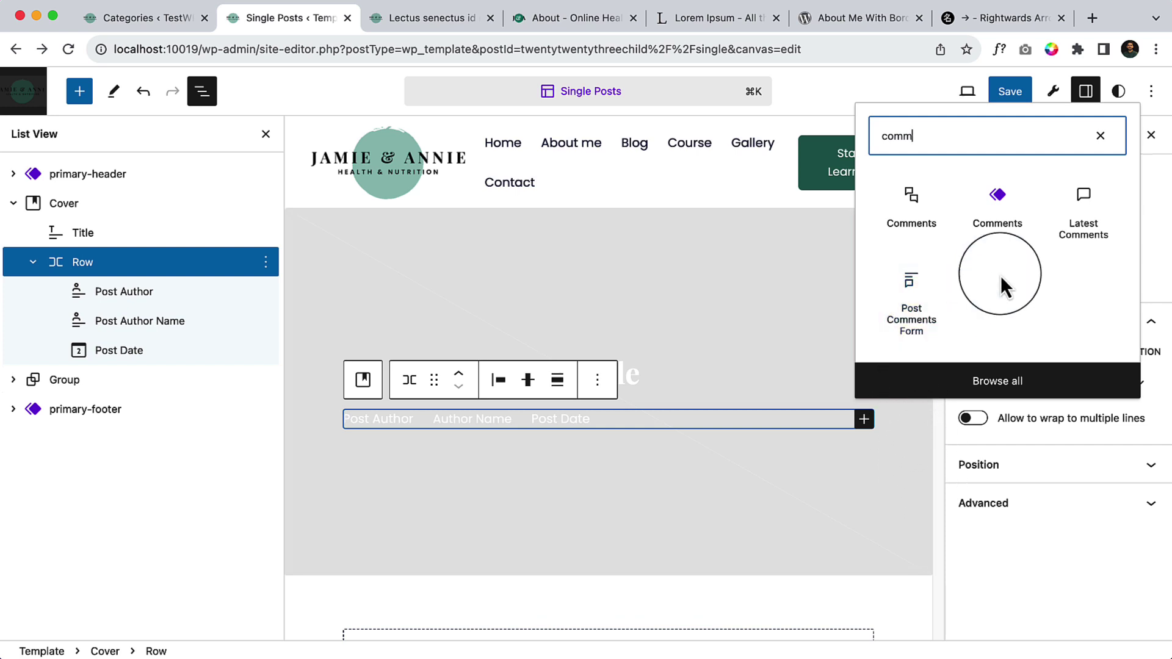
pyautogui.click(923, 230)
pyautogui.click(757, 245)
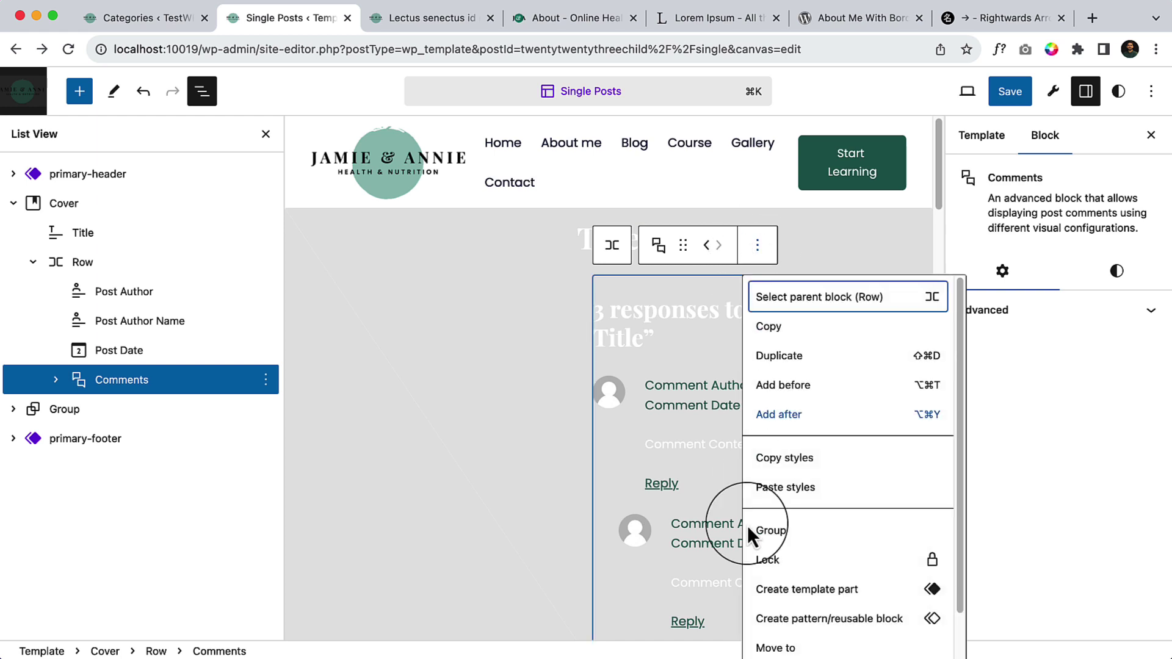
pyautogui.scroll(-2, 794, 610)
pyautogui.click(773, 635)
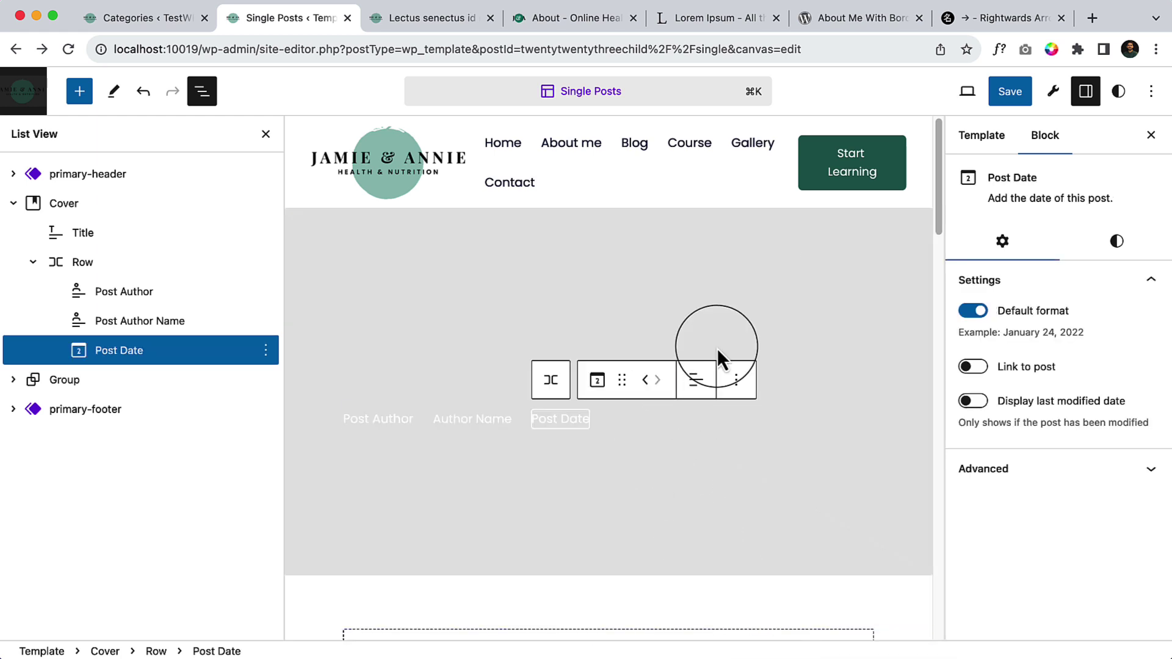
# Search the row's inserter for comments, then clear it and close without adding anything.
pyautogui.click(783, 417)
pyautogui.click(864, 419)
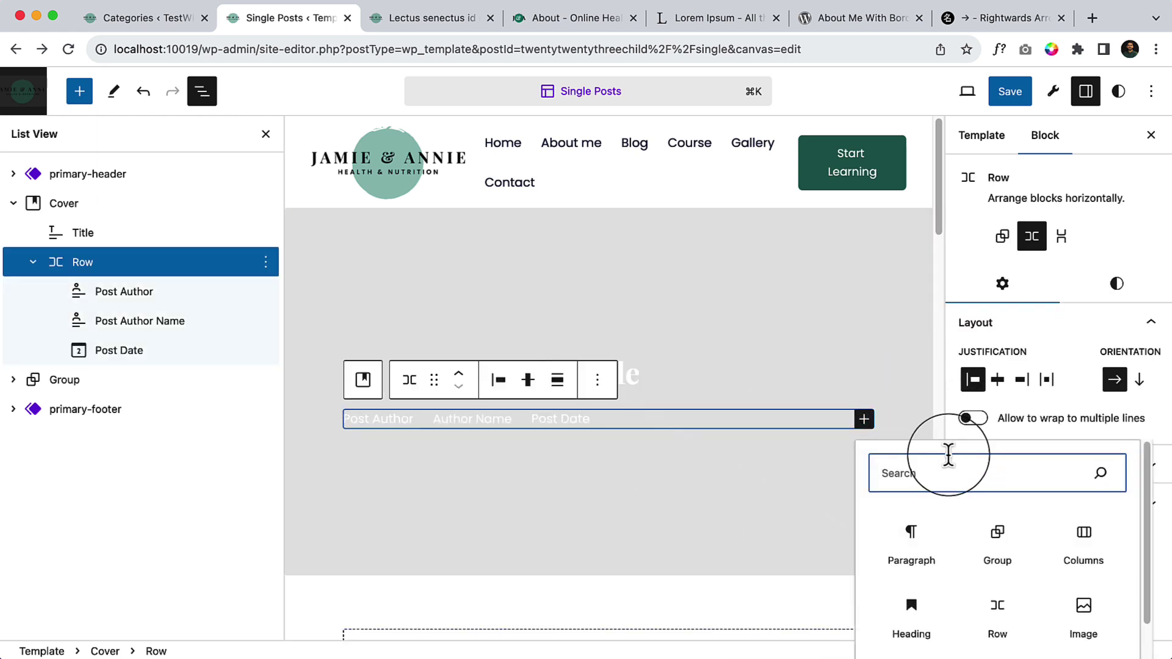
pyautogui.write('comm')
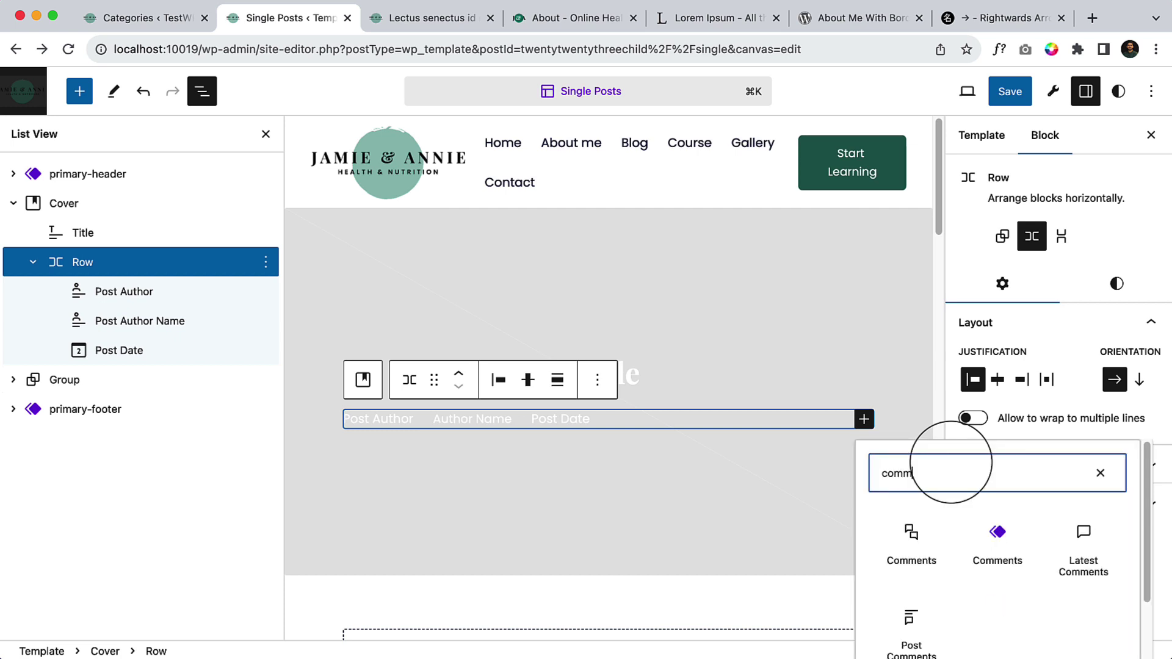
pyautogui.scroll(-2, 1077, 549)
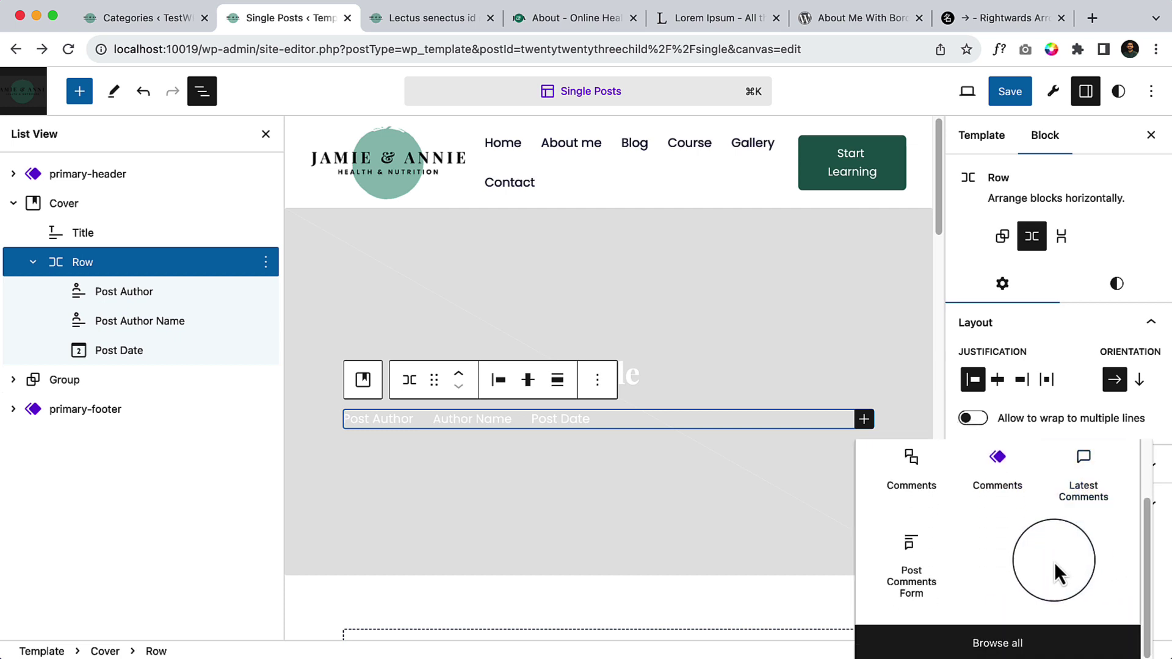
pyautogui.scroll(2, 1093, 500)
pyautogui.click(1101, 474)
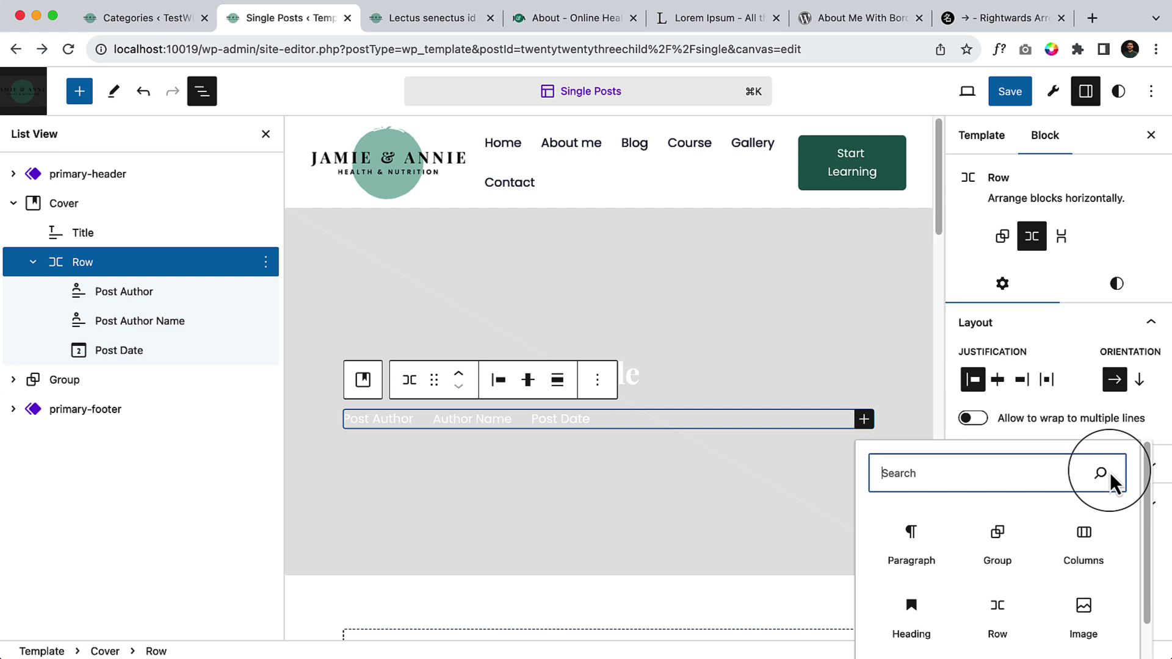
pyautogui.click(685, 478)
pyautogui.click(622, 417)
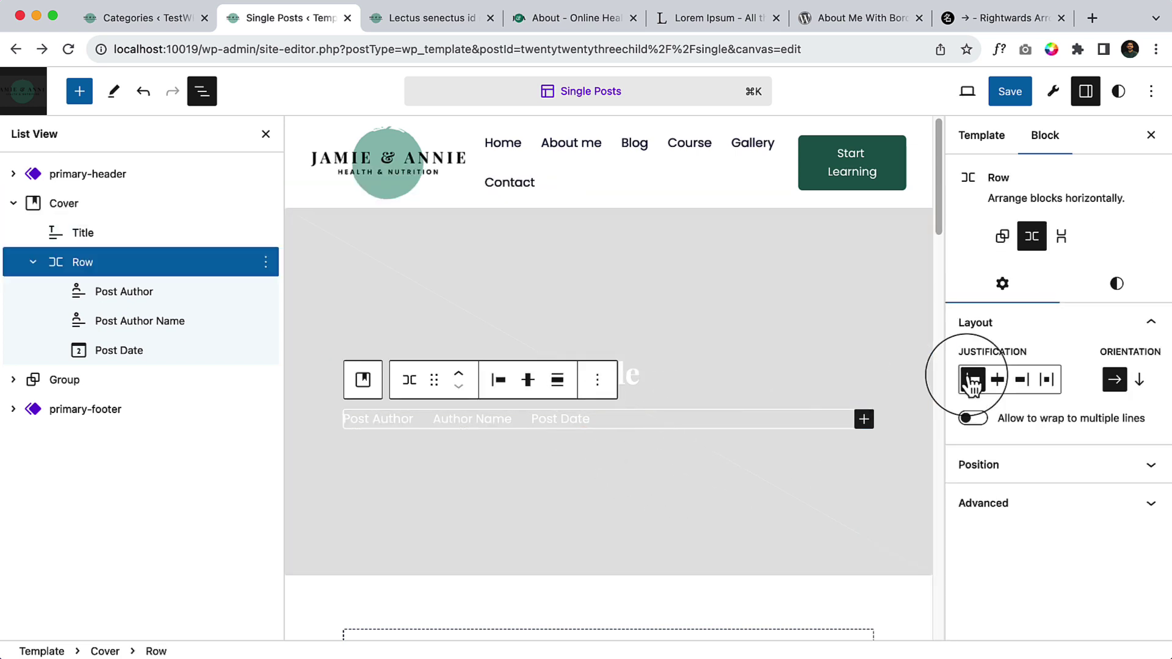
# Centre the meta row's items and save the Single Posts template.
pyautogui.click(999, 381)
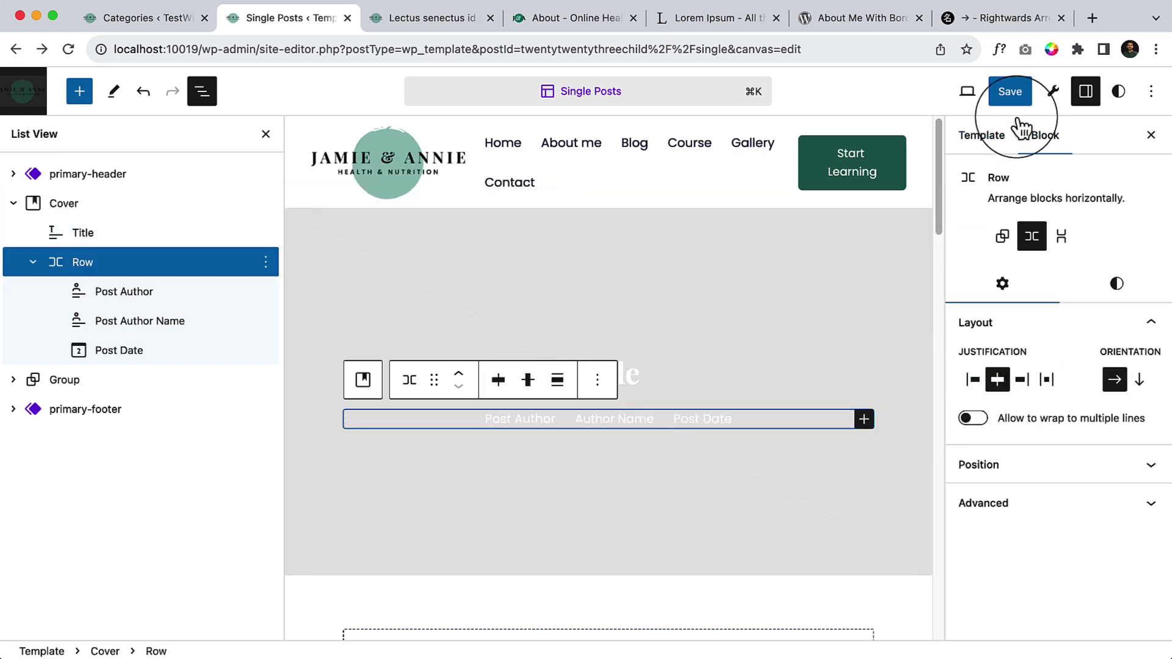
pyautogui.click(1011, 95)
pyautogui.click(1006, 92)
# Reload the live Lectus senectus post to check the centred avatar, author and date.
pyautogui.click(361, 20)
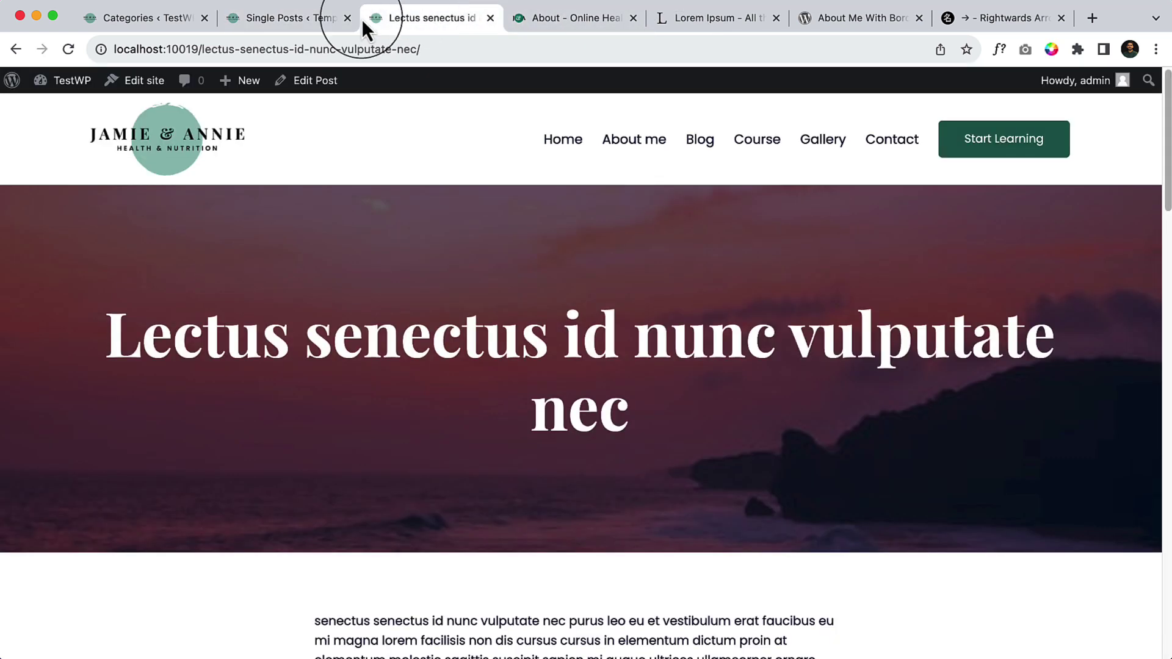
pyautogui.click(67, 49)
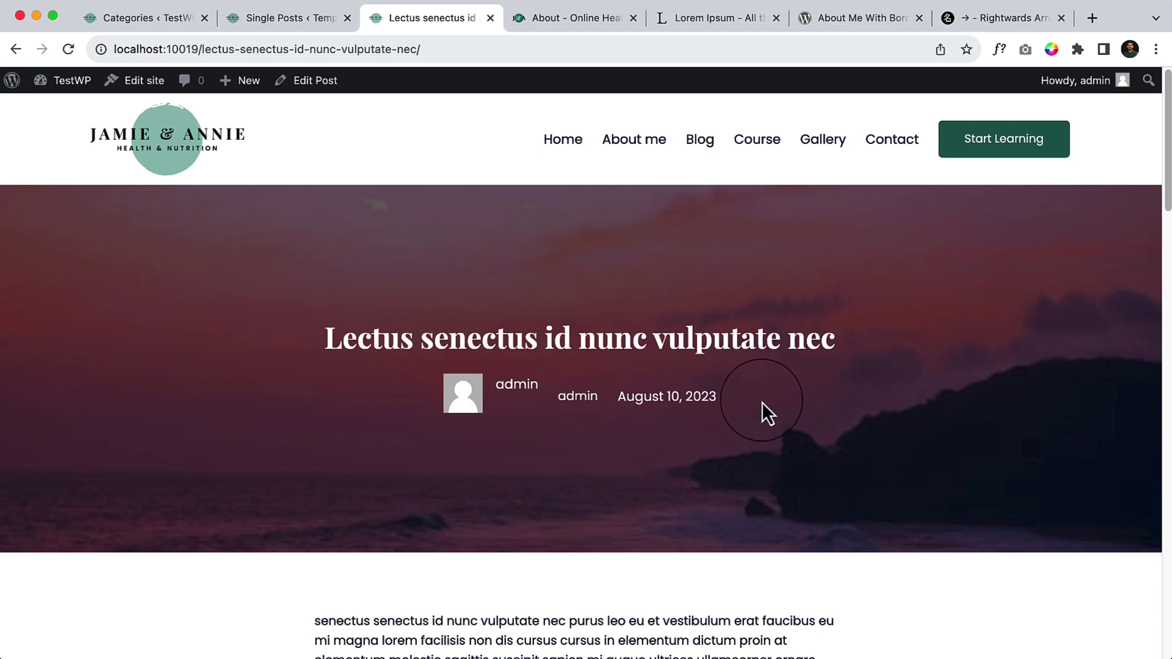
pyautogui.scroll(-5, 695, 397)
pyautogui.scroll(5, 696, 397)
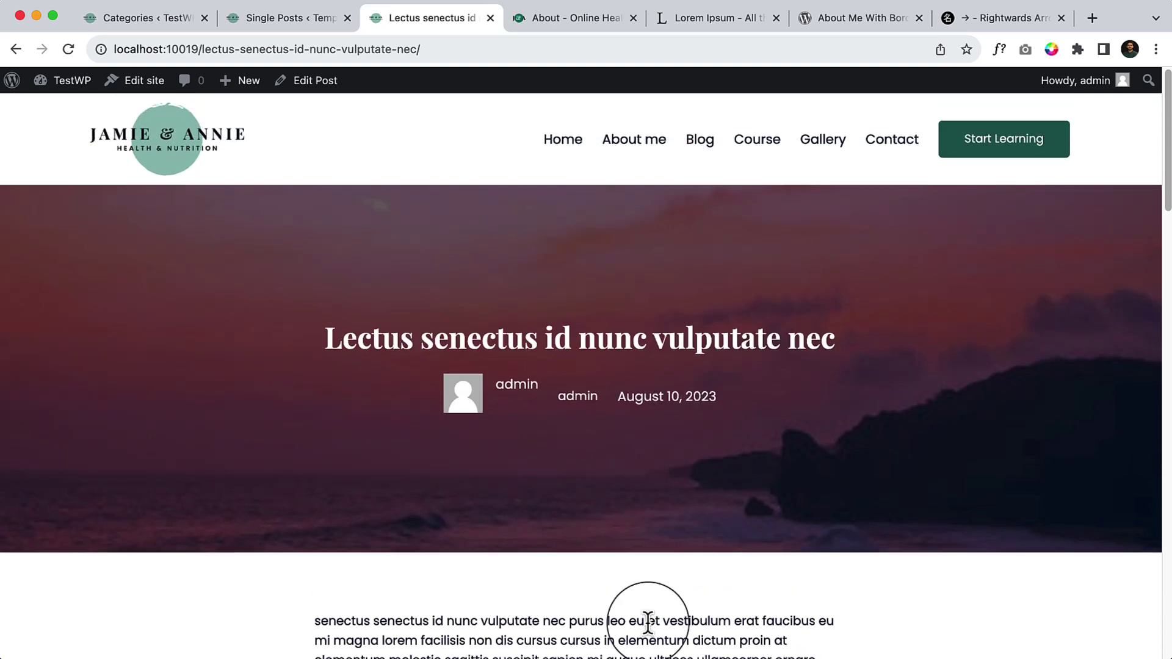
# Delete the Post Author avatar block from the hero's meta row.
pyautogui.click(260, 21)
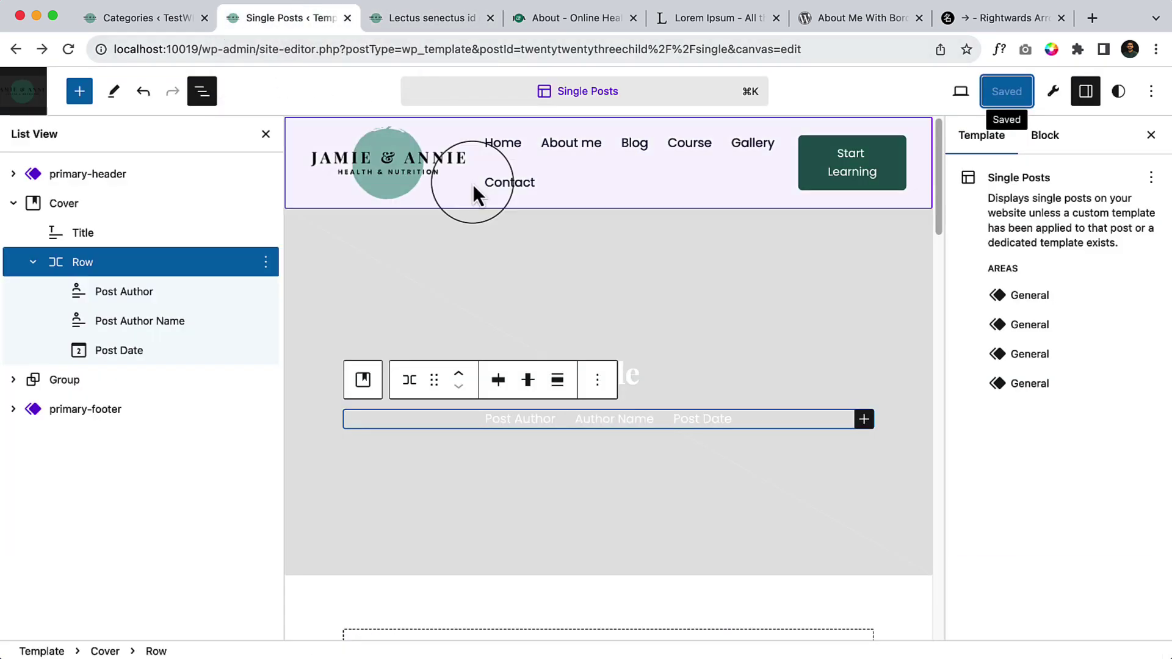
pyautogui.click(494, 421)
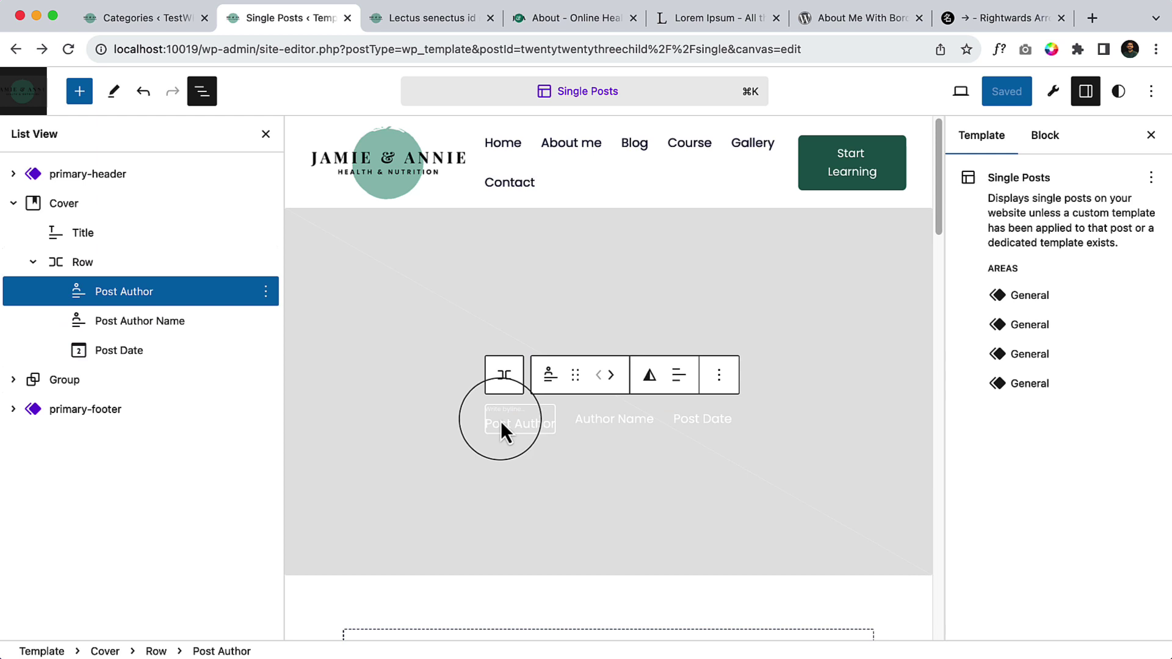
pyautogui.click(1047, 137)
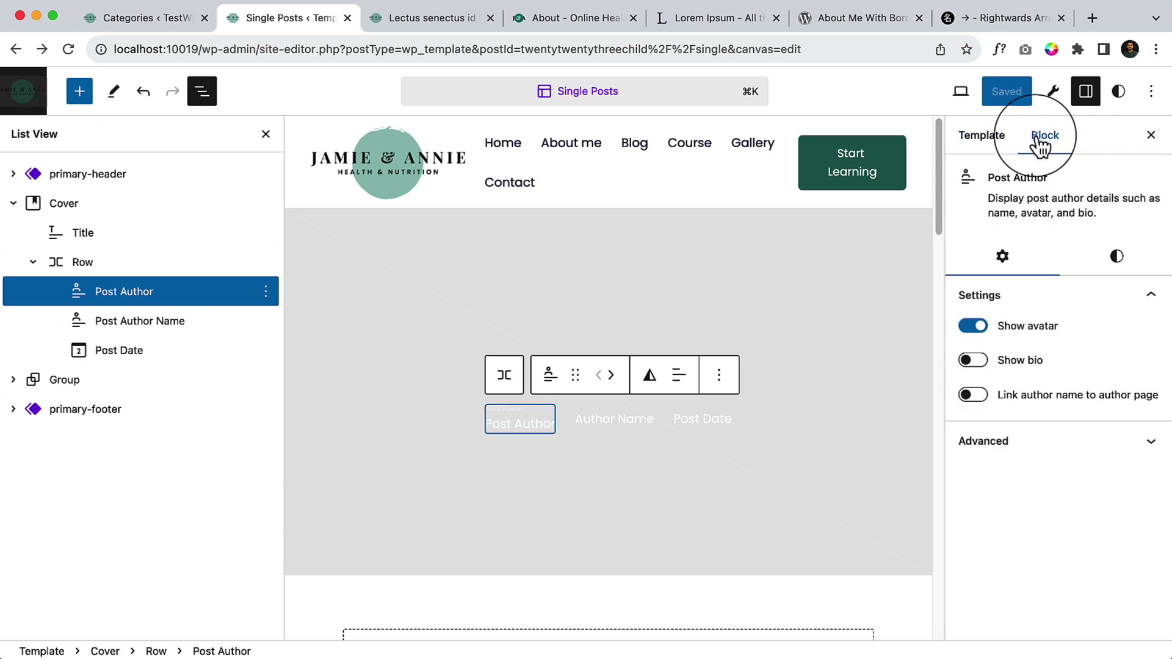
pyautogui.click(1124, 262)
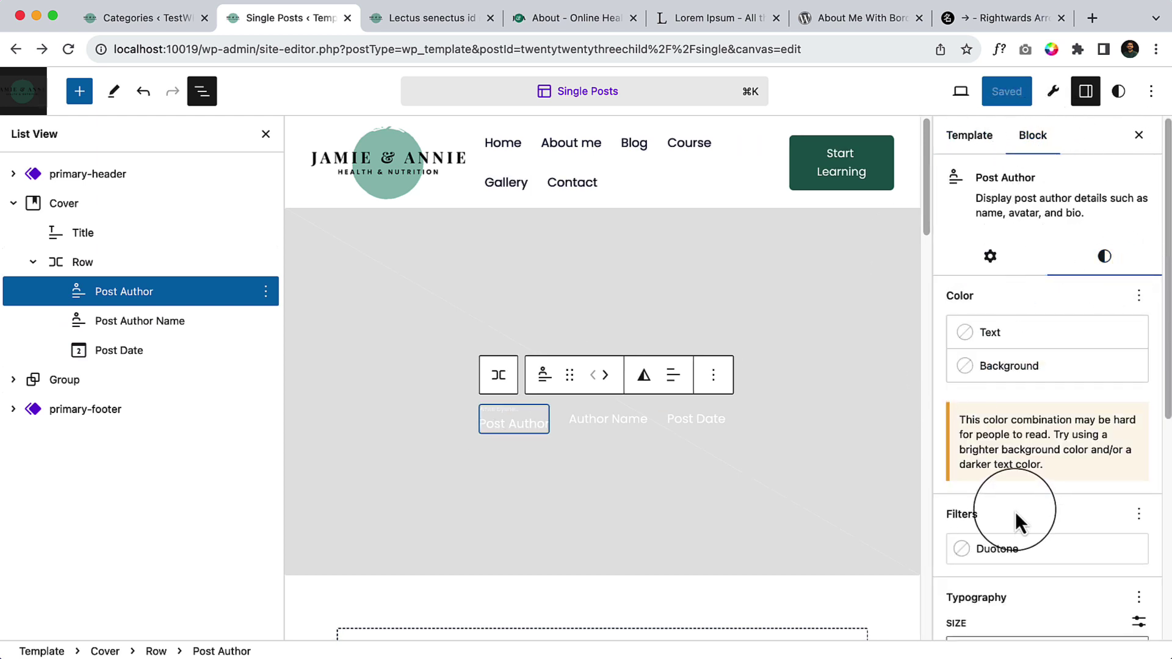
pyautogui.scroll(-6, 1016, 522)
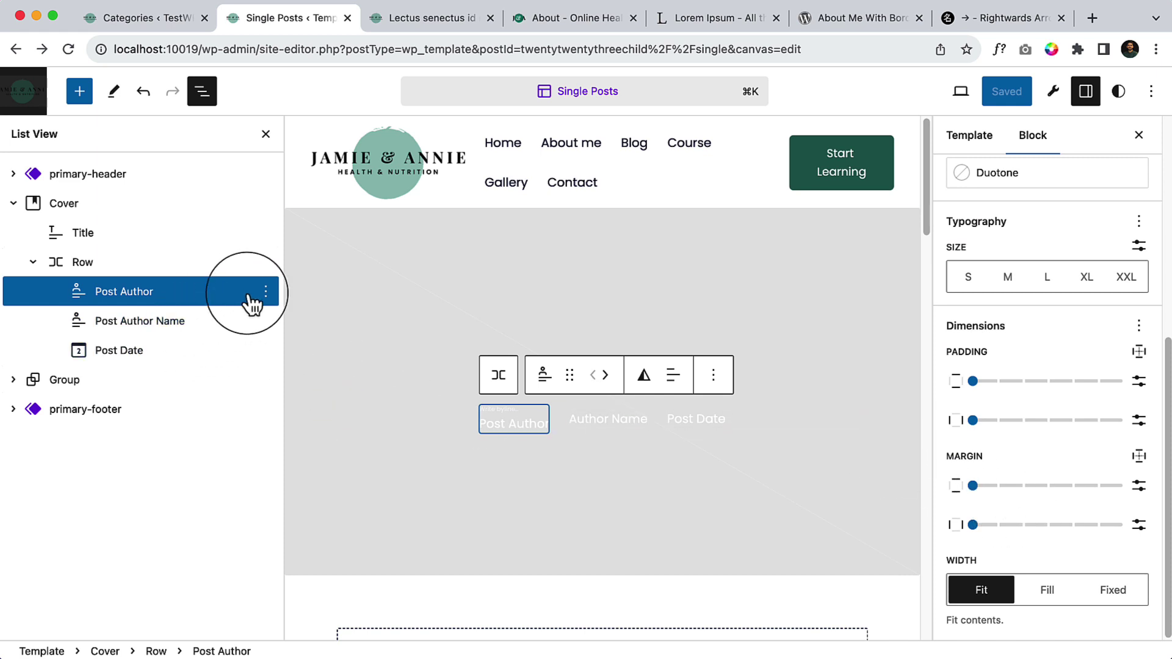
pyautogui.click(266, 291)
pyautogui.scroll(-2, 353, 604)
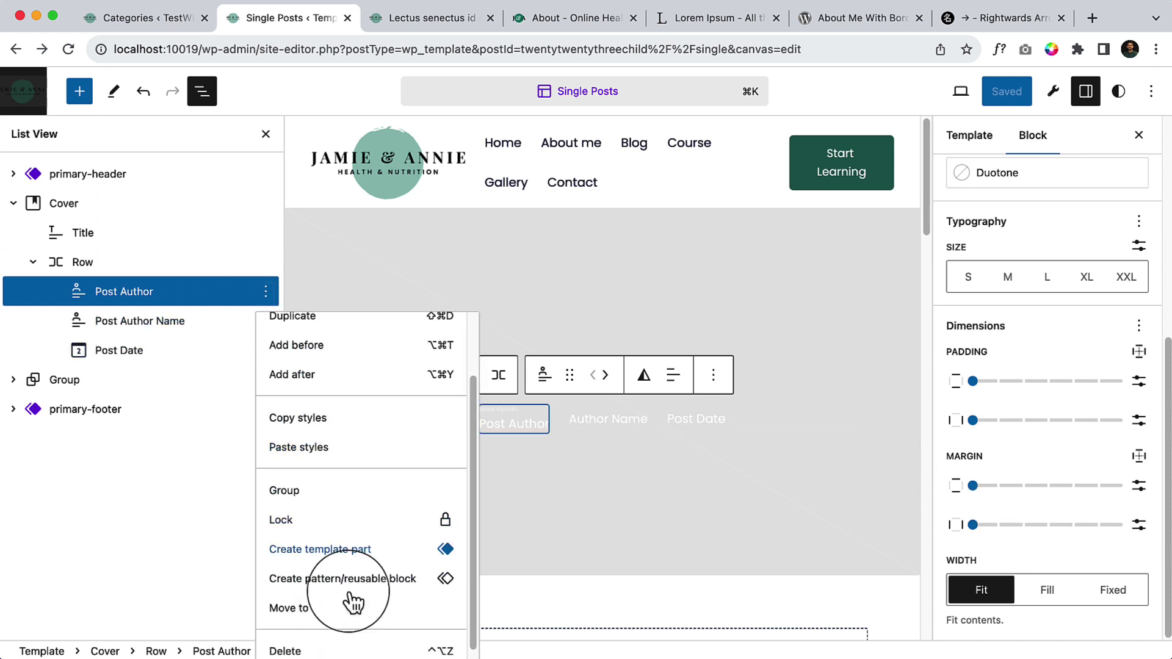
pyautogui.click(306, 637)
# Review the author name and date blocks, then view the live post and Blog page.
pyautogui.click(199, 309)
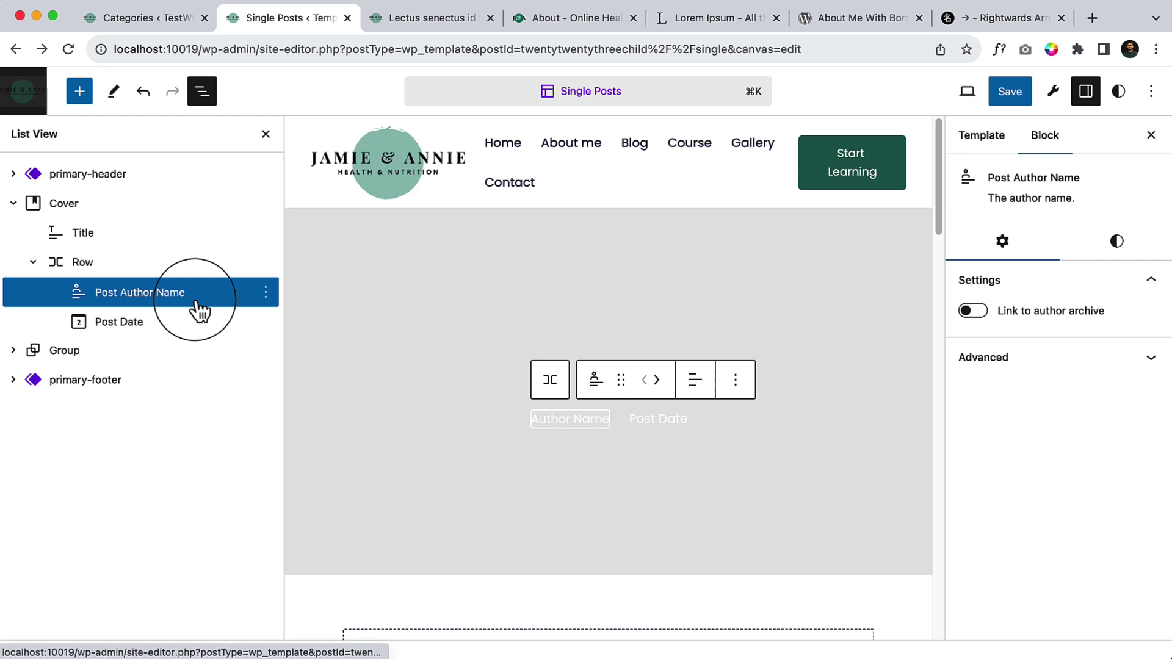
pyautogui.click(189, 328)
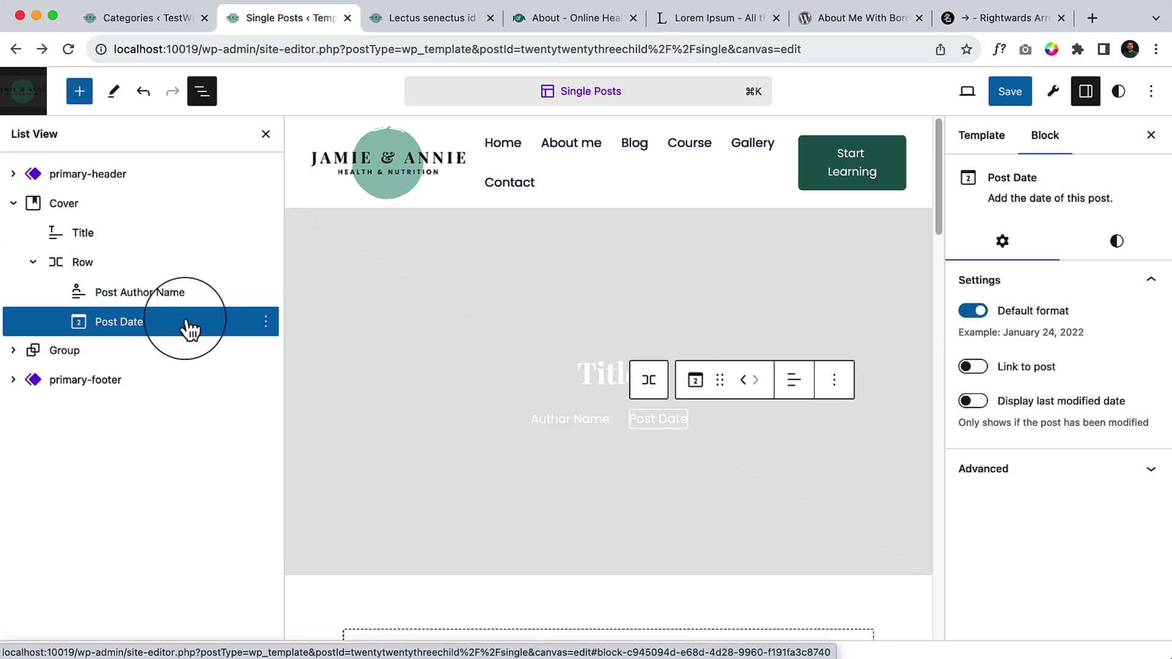
pyautogui.click(435, 19)
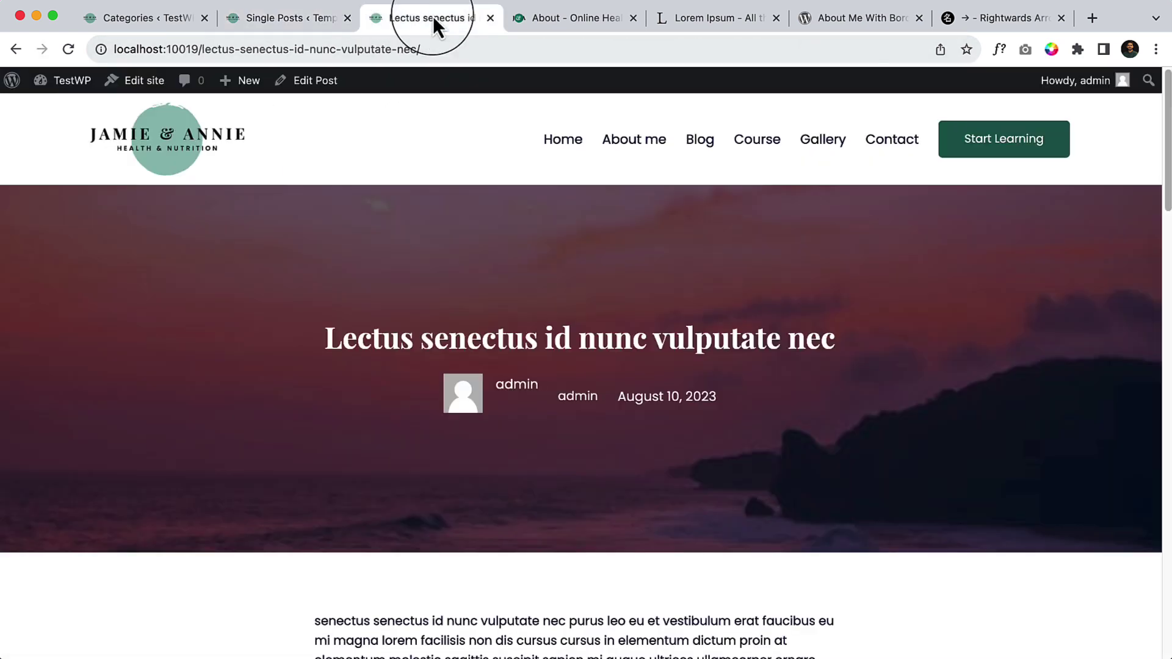
pyautogui.click(707, 151)
pyautogui.scroll(-3, 466, 319)
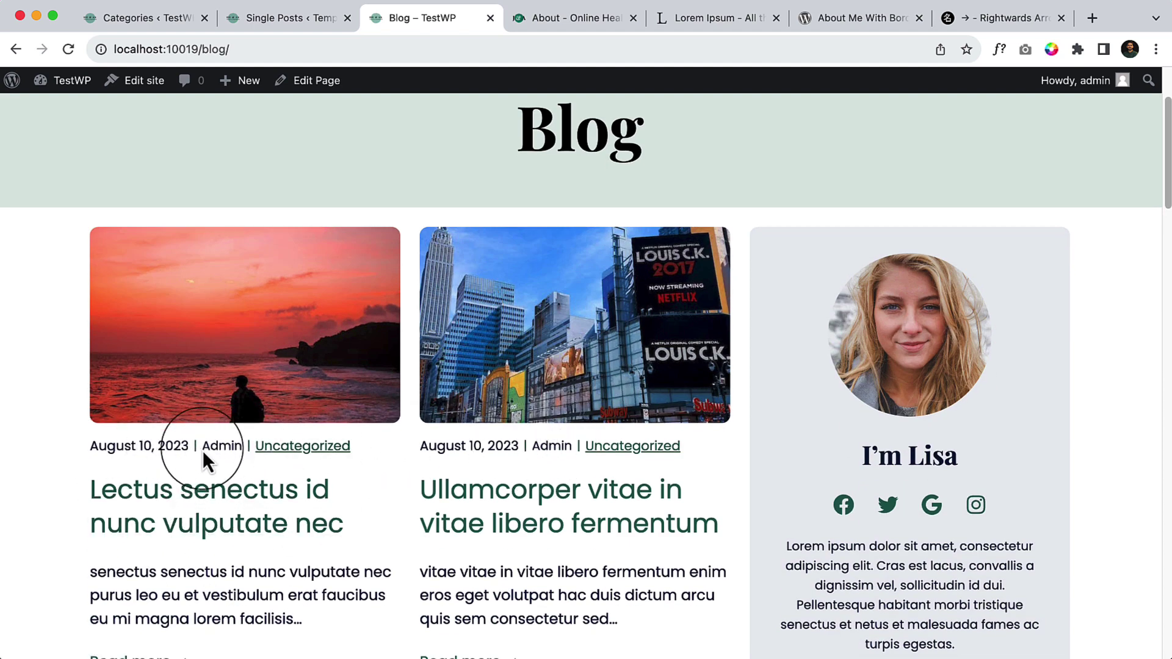
# Open the Blog Home template and copy the post card's date, author and categories row.
pyautogui.click(254, 12)
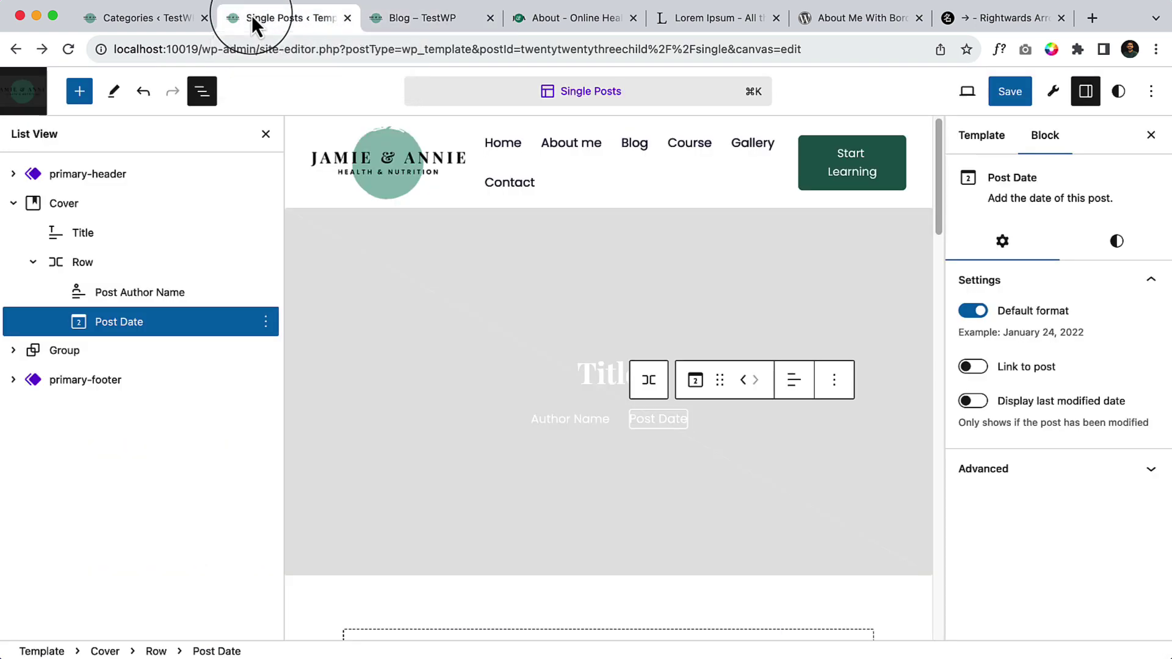
pyautogui.click(613, 98)
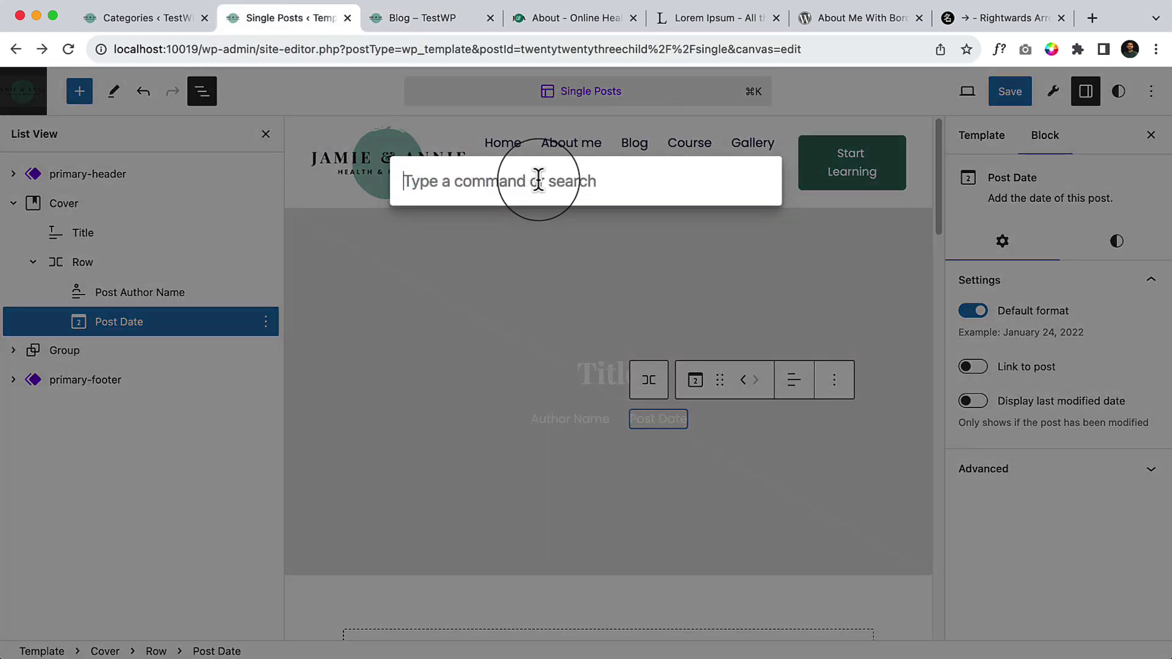
pyautogui.write('blog')
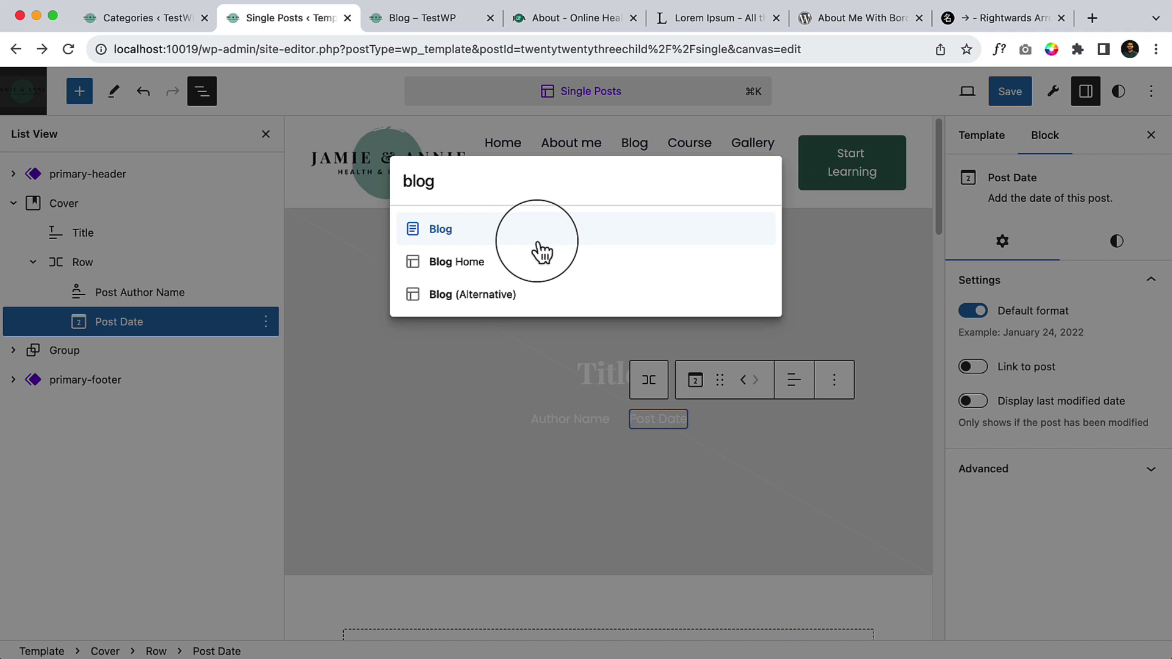
pyautogui.click(532, 264)
pyautogui.scroll(-4, 483, 512)
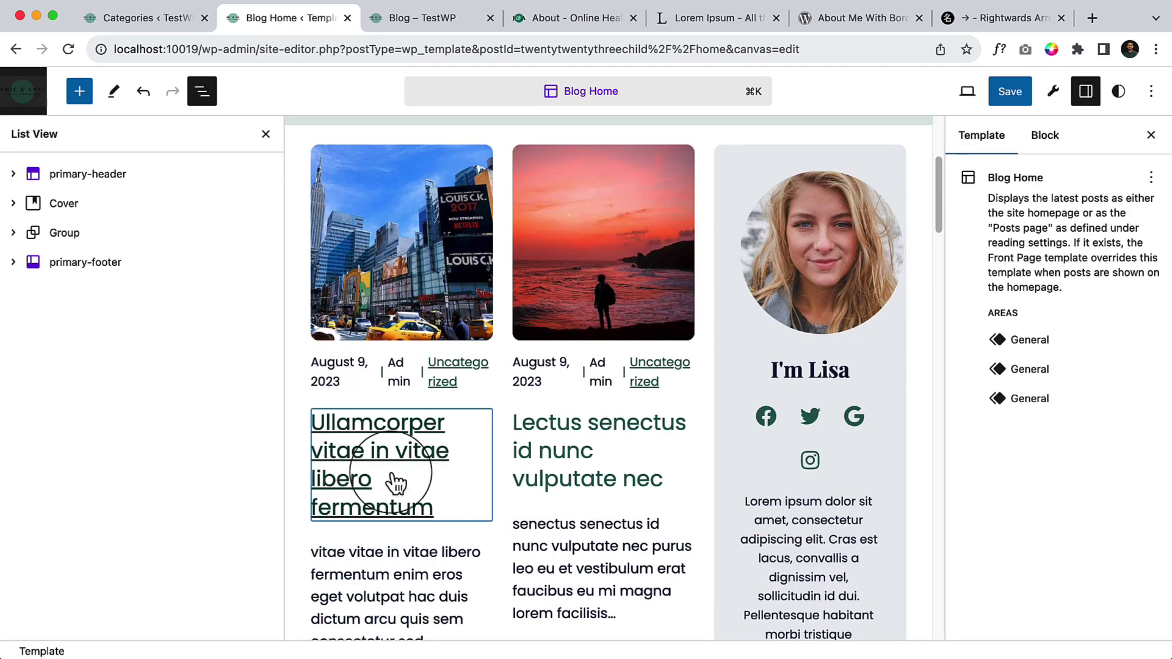
pyautogui.click(372, 379)
pyautogui.click(186, 410)
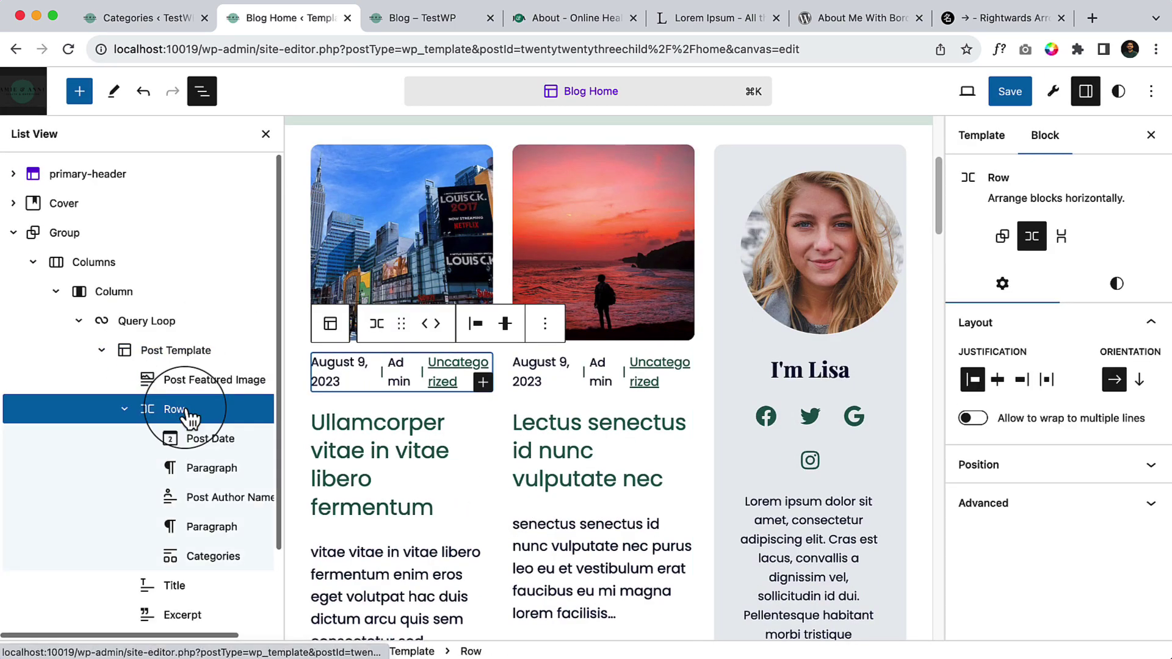
pyautogui.click(545, 324)
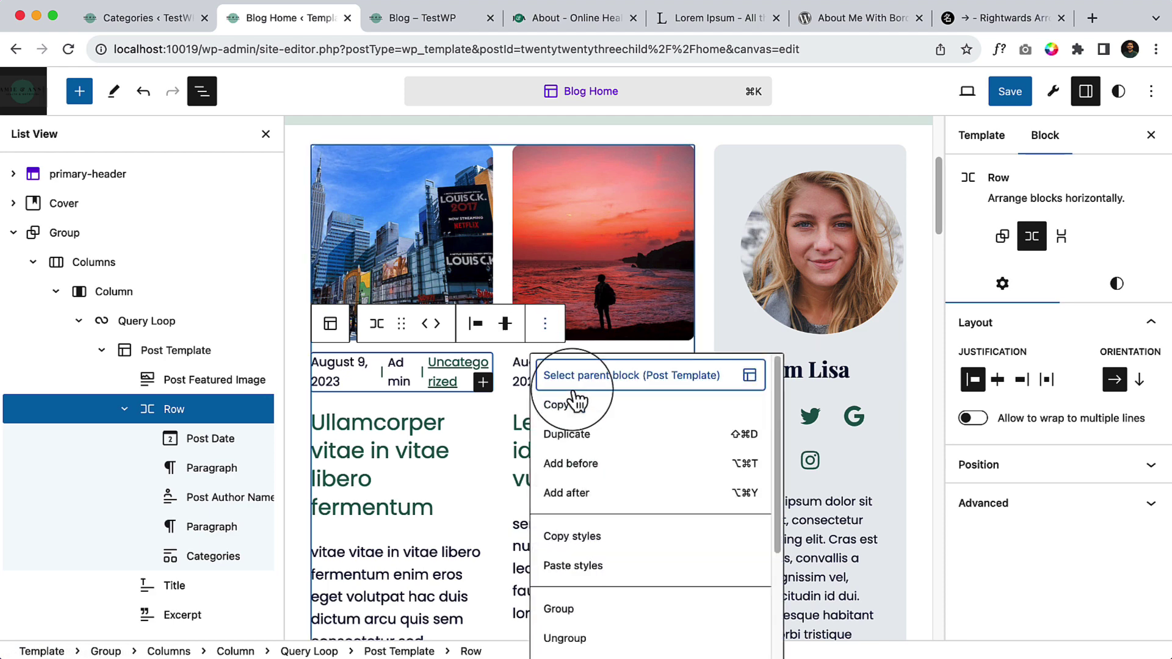
pyautogui.click(577, 409)
# Switch back to the Single Posts template and select the empty group below the hero.
pyautogui.click(596, 85)
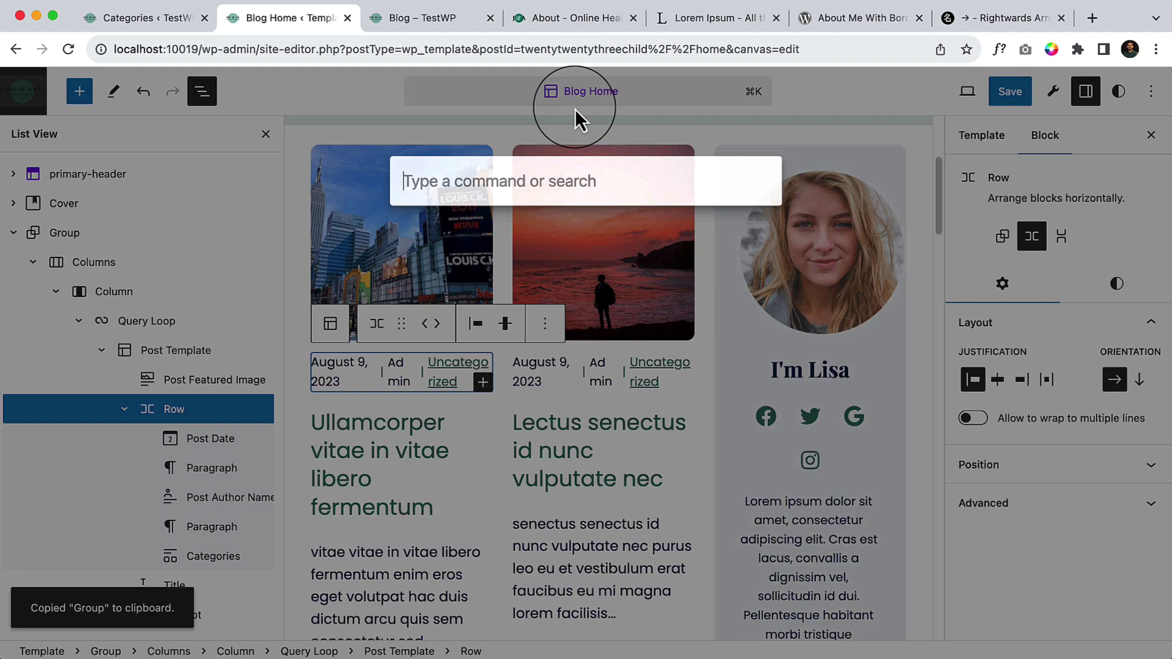
pyautogui.write('sin')
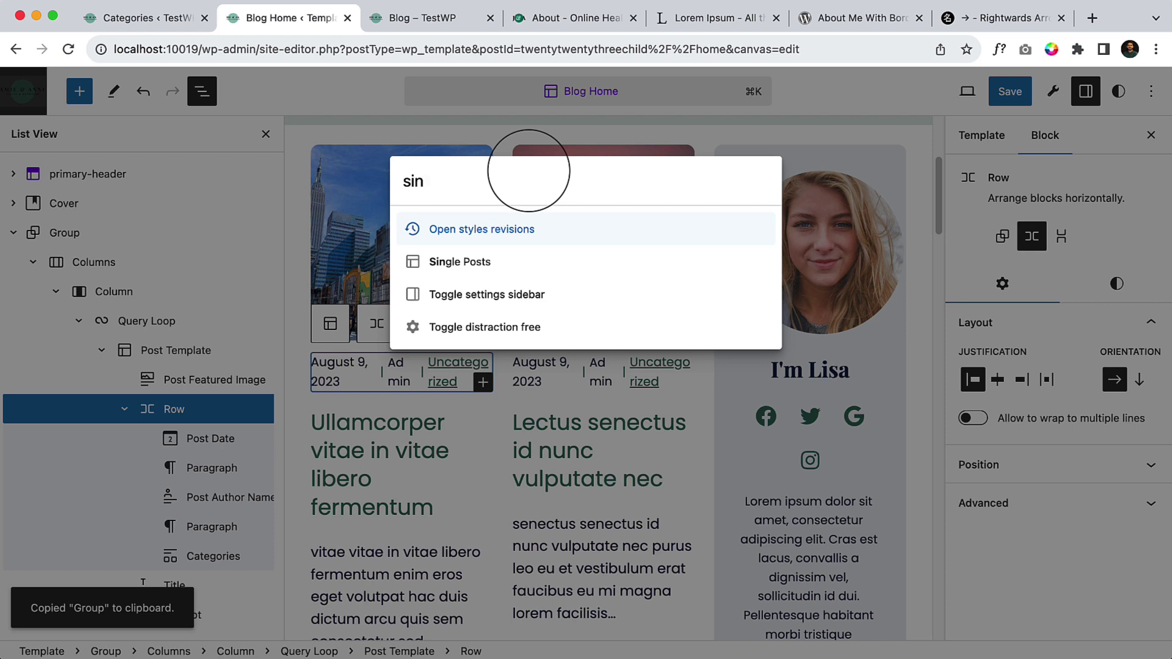
pyautogui.press('Down')
pyautogui.press('Return')
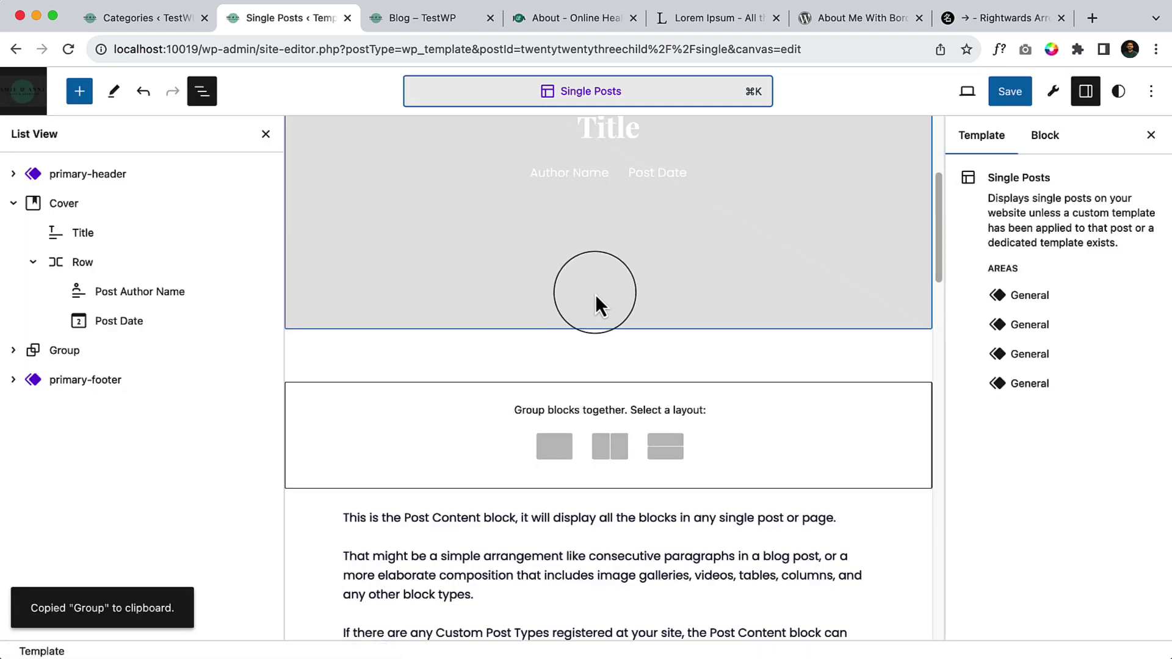
pyautogui.click(337, 391)
pyautogui.click(439, 354)
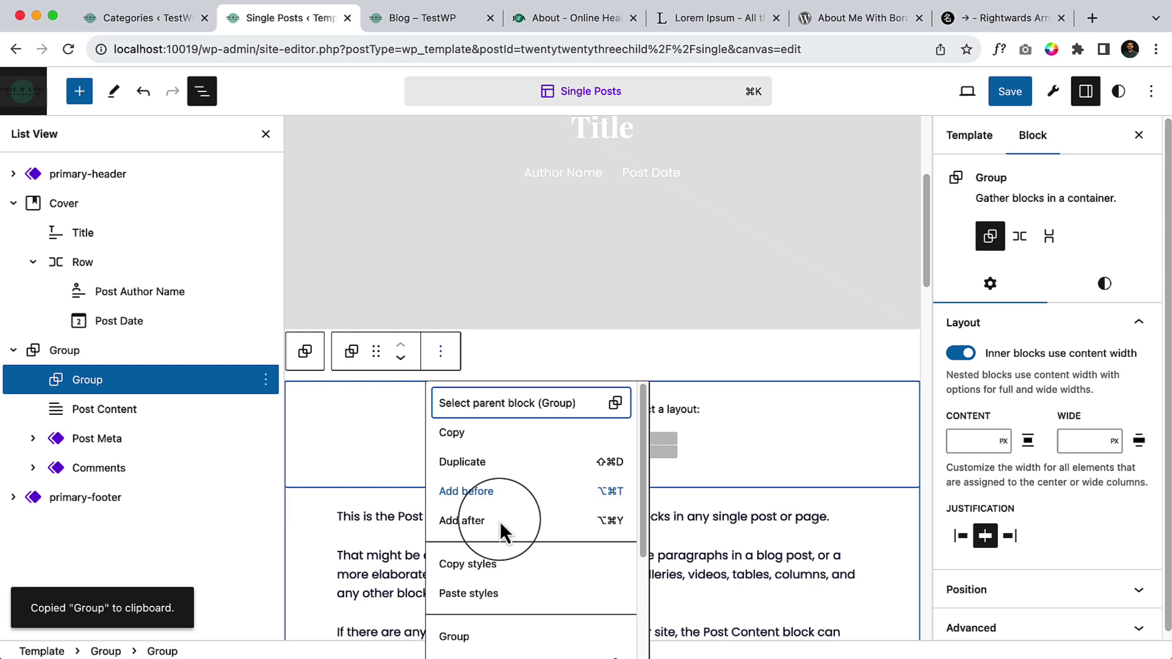
# Delete the empty group below the hero and the old author and date row.
pyautogui.scroll(-2, 524, 632)
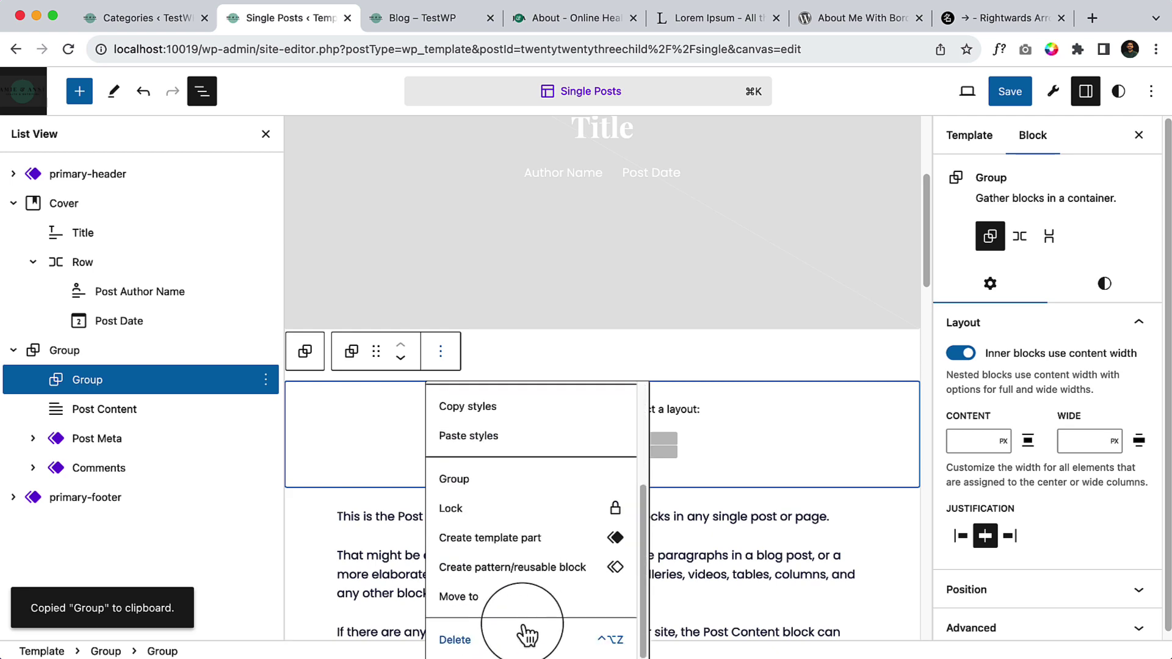
pyautogui.click(493, 651)
pyautogui.scroll(8, 654, 379)
pyautogui.click(606, 444)
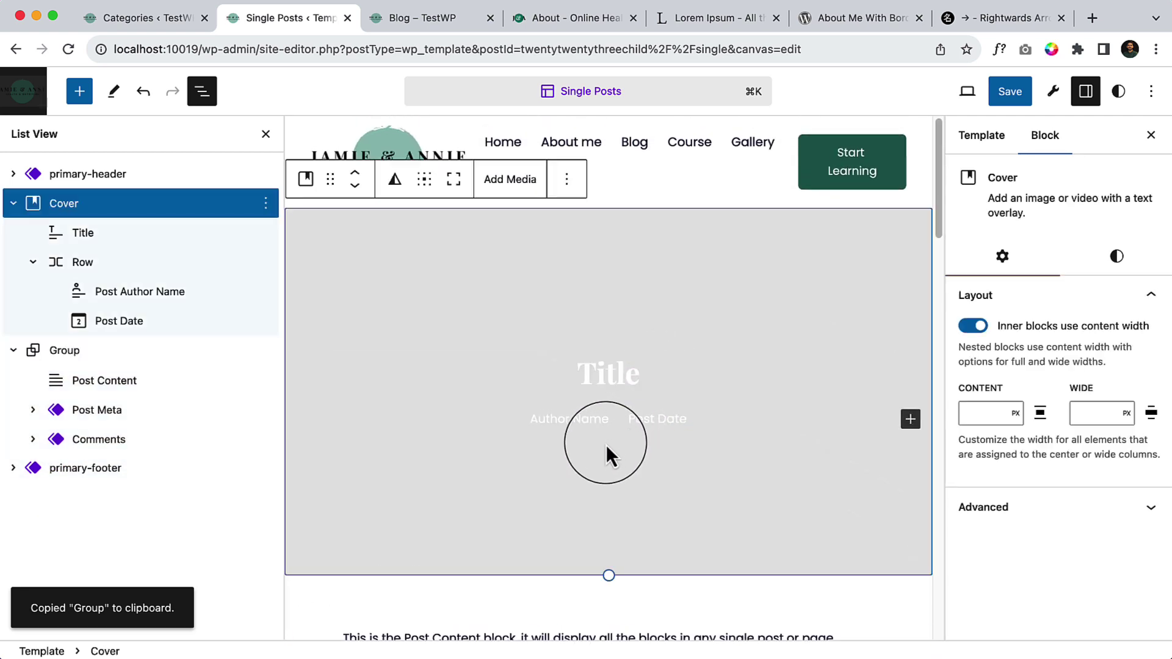
pyautogui.click(582, 421)
pyautogui.click(192, 266)
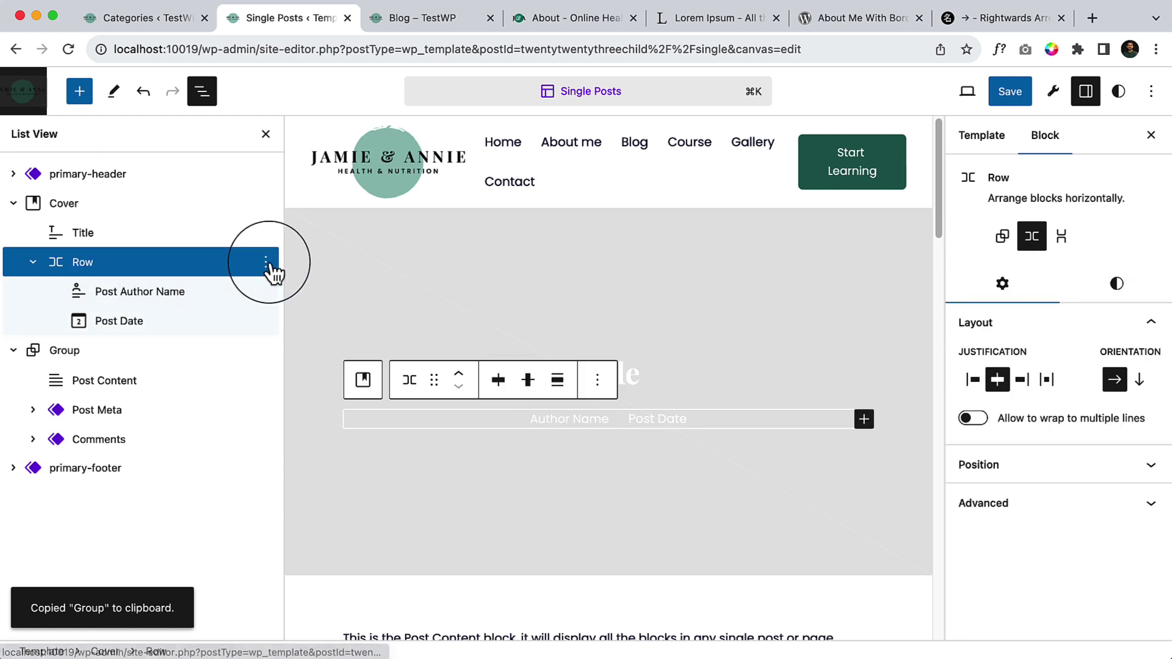
pyautogui.click(266, 263)
pyautogui.scroll(-2, 299, 619)
pyautogui.click(310, 639)
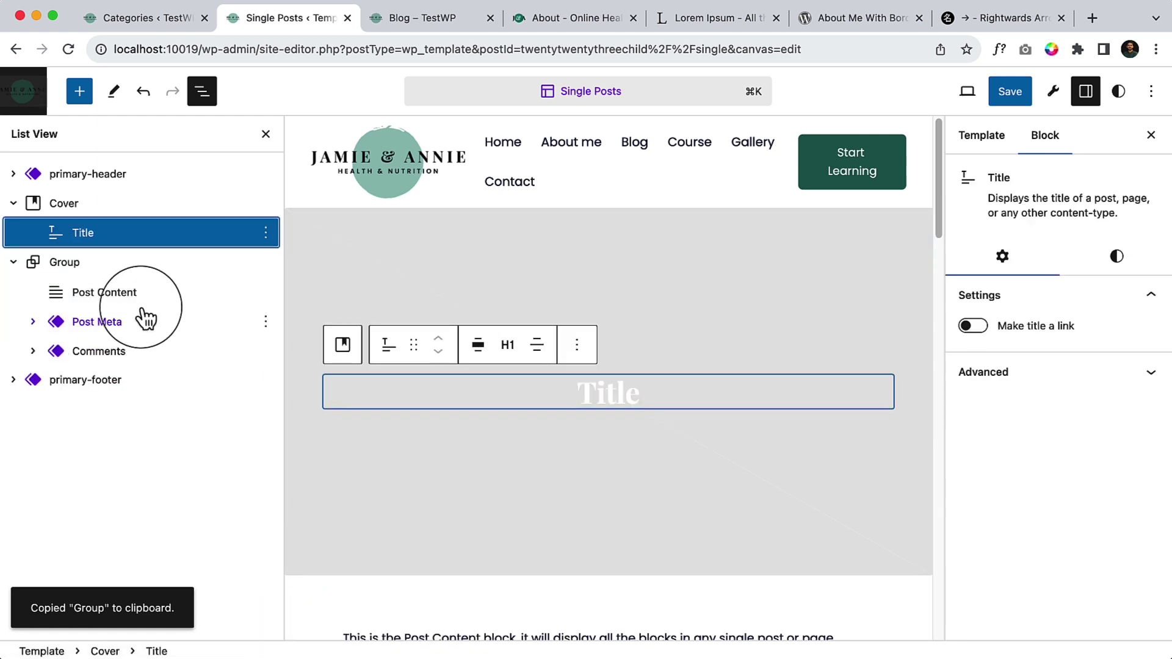
# Paste the copied date, author and categories row under the cover title, centred, and save.
pyautogui.click(184, 201)
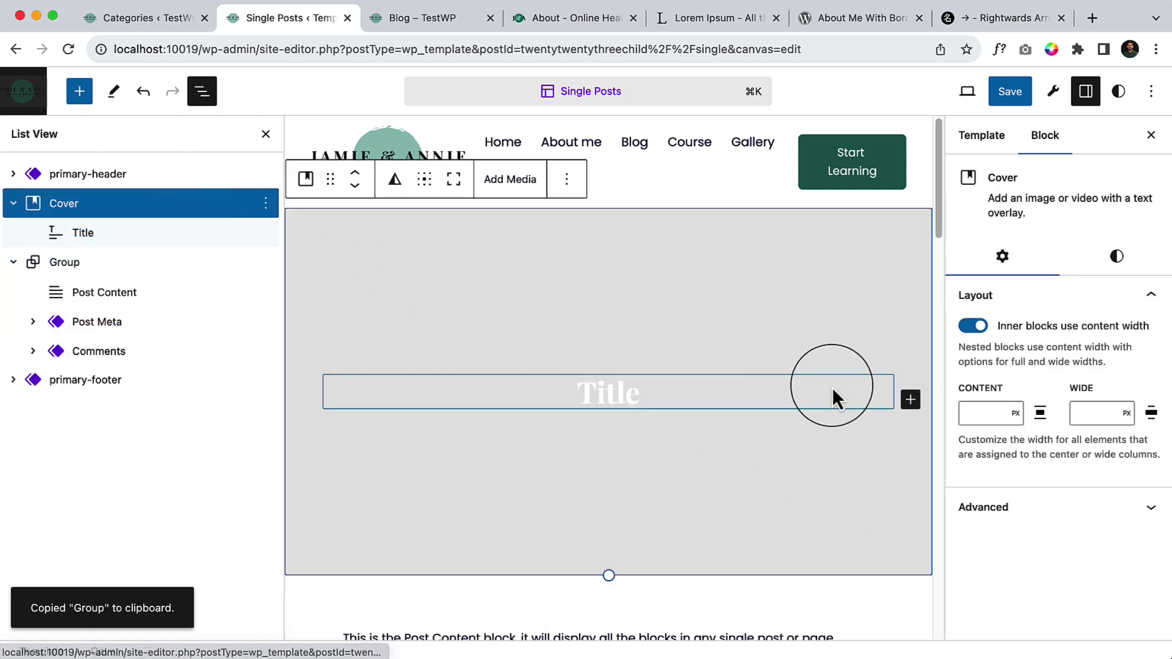
pyautogui.click(910, 399)
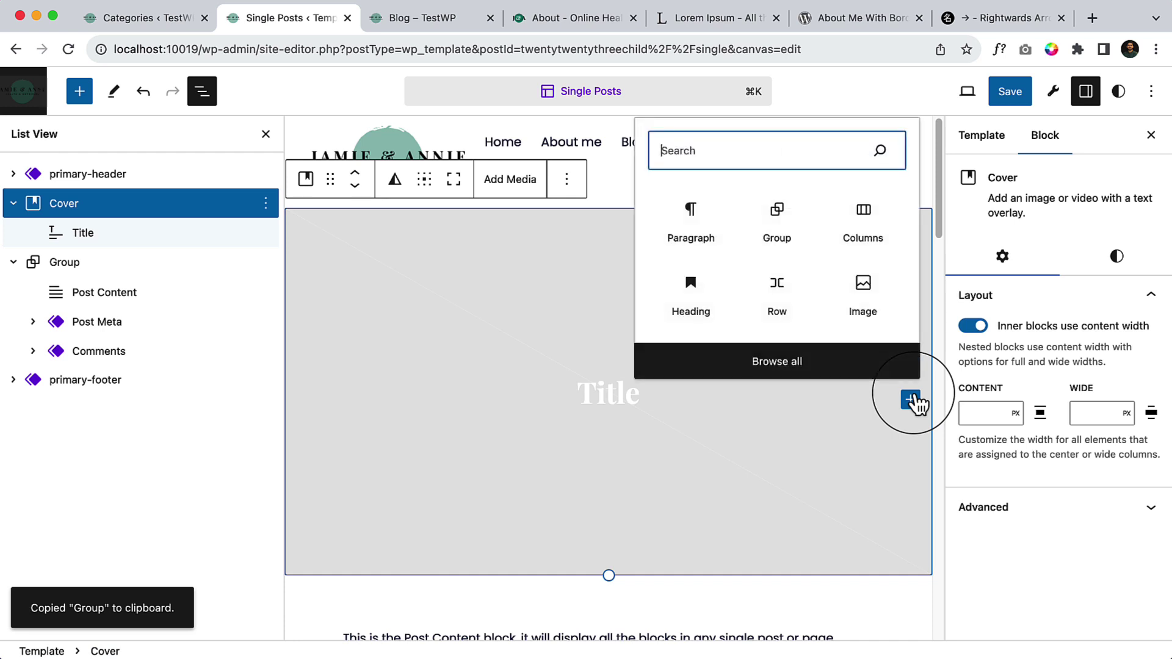
pyautogui.click(699, 221)
pyautogui.hotkey('ctrl', 'v')
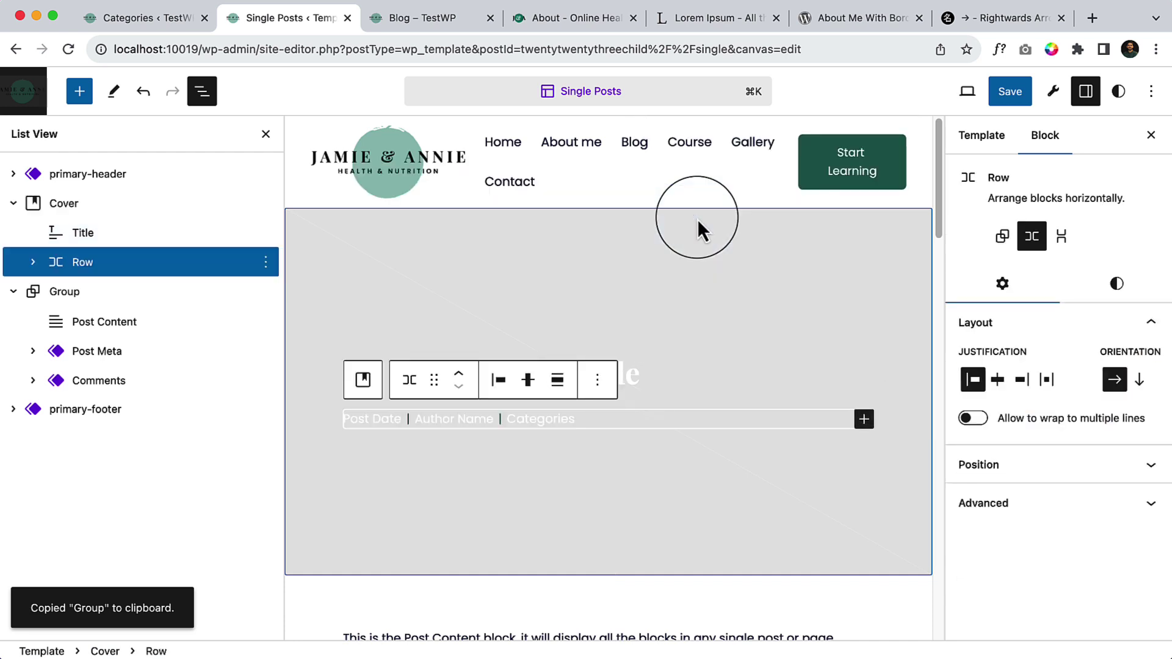
pyautogui.click(526, 385)
pyautogui.click(569, 461)
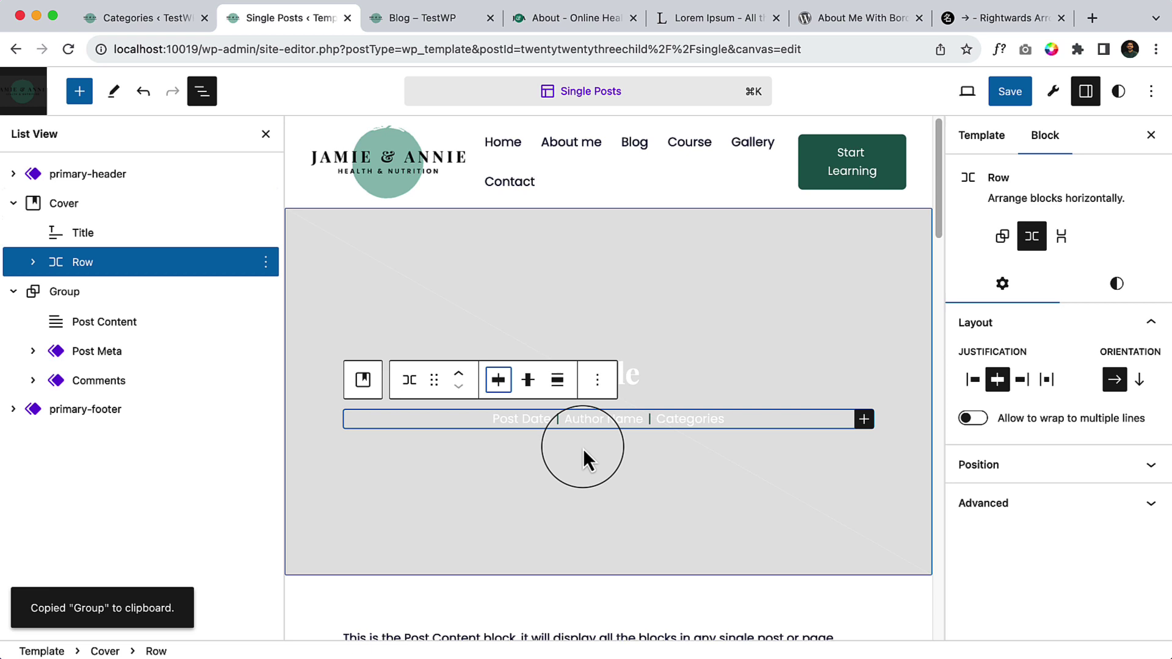
pyautogui.click(1009, 91)
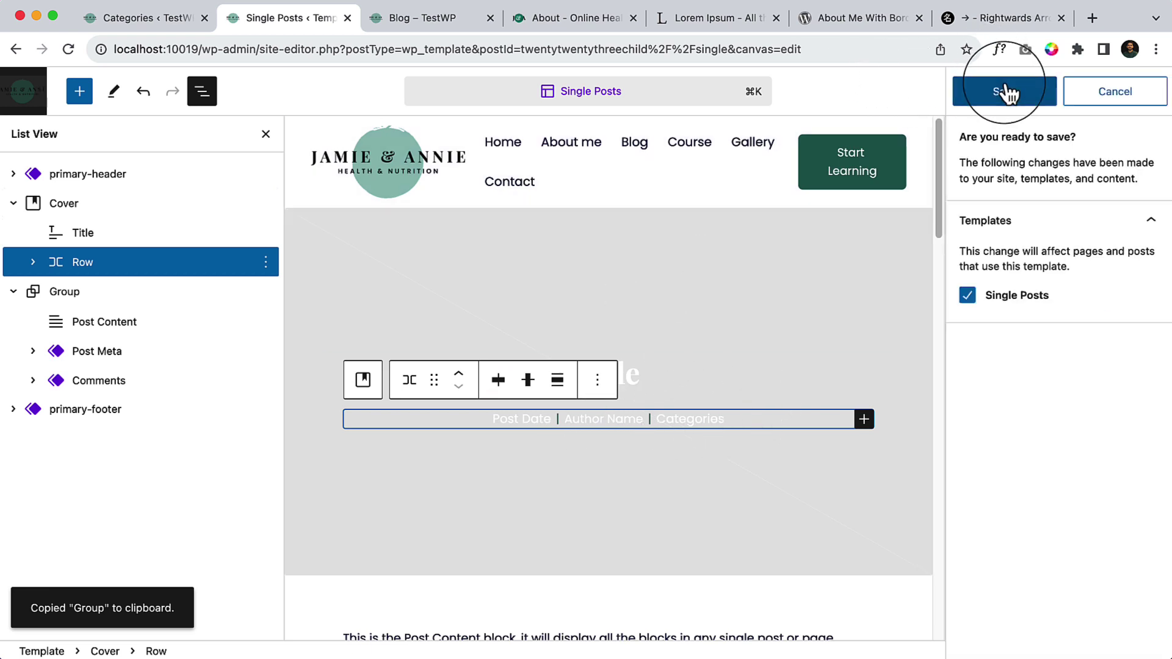
# Confirm the save and check the Lectus senectus post's hero from the live Blog page.
pyautogui.click(1003, 92)
pyautogui.click(447, 25)
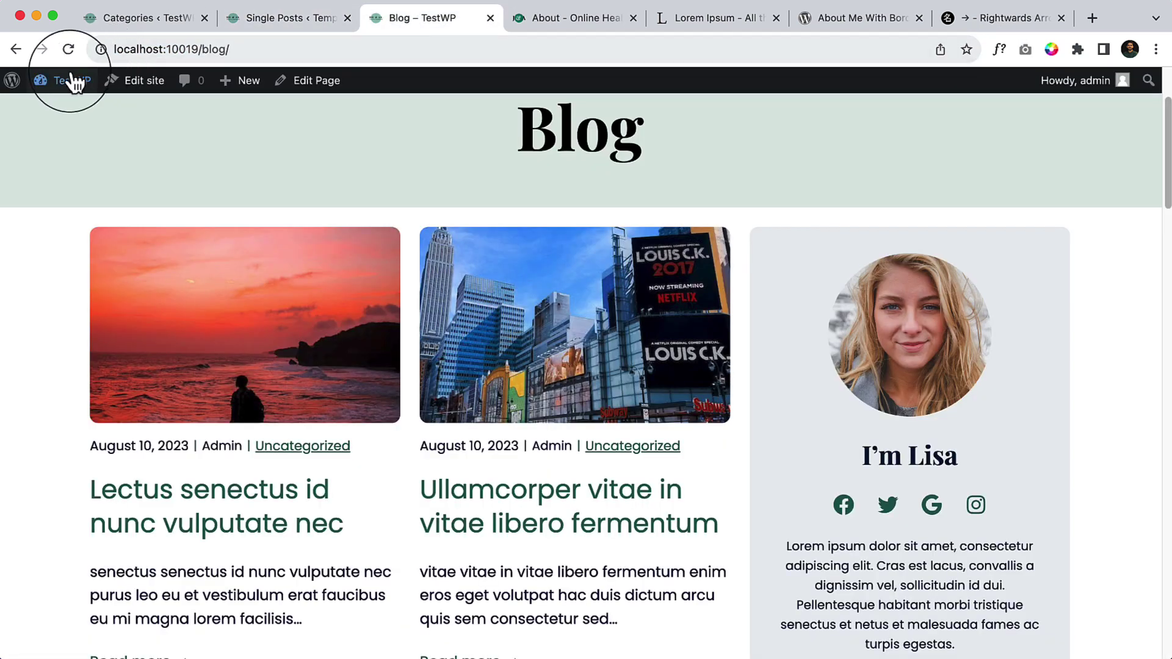
pyautogui.click(274, 489)
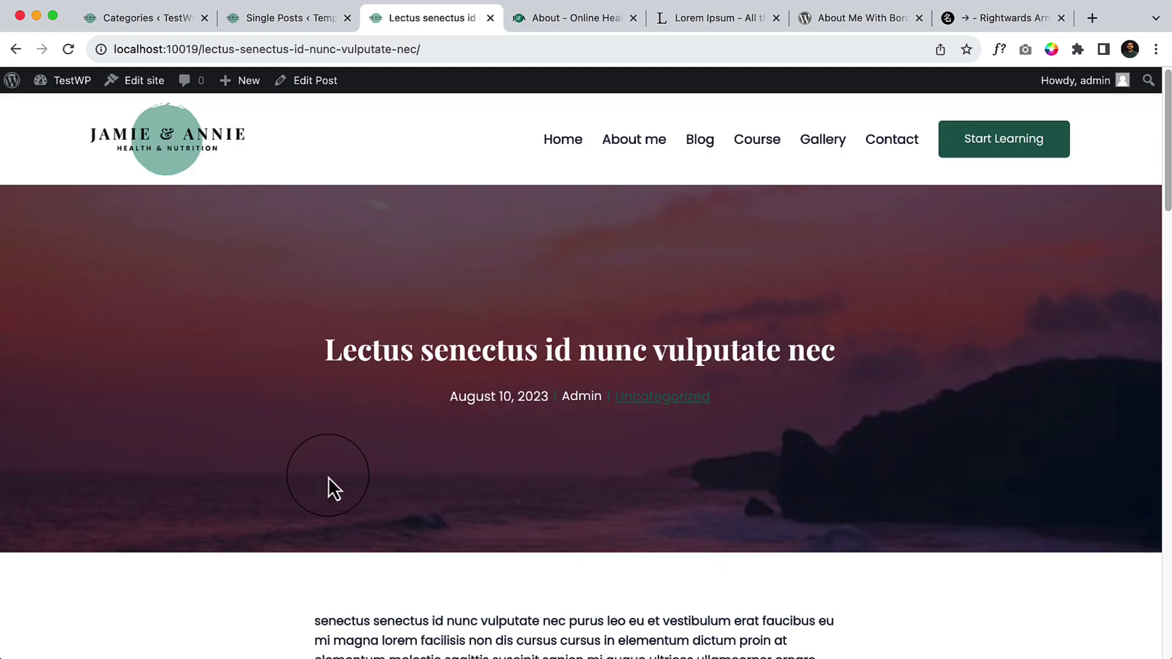
pyautogui.scroll(-5, 669, 439)
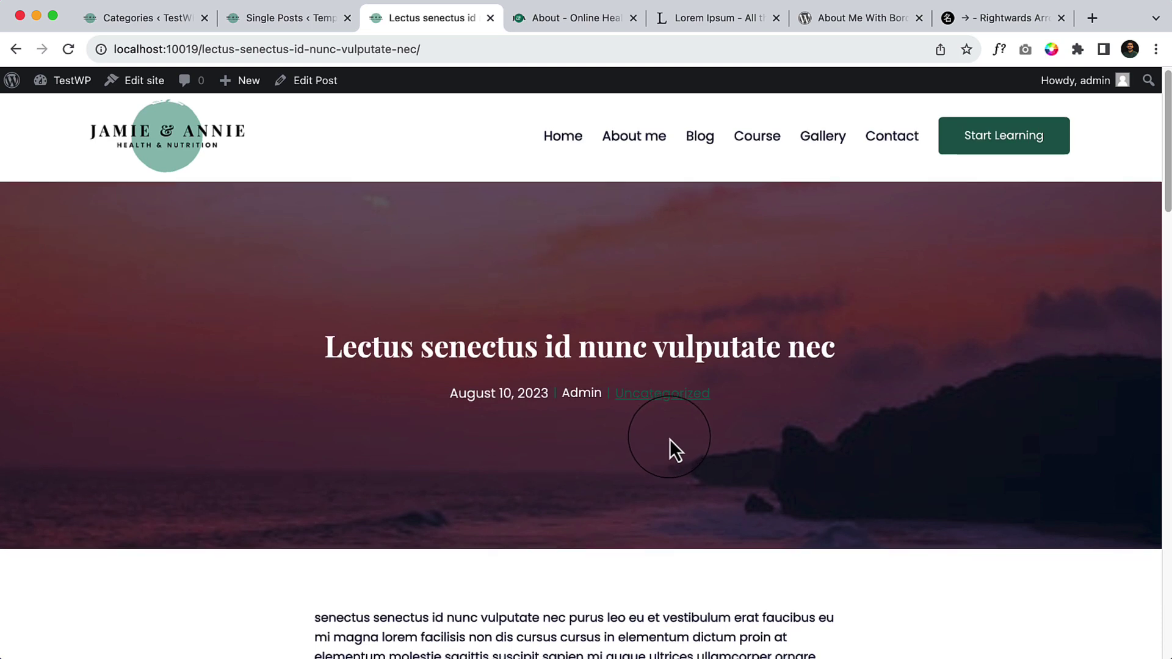
pyautogui.scroll(-15, 669, 438)
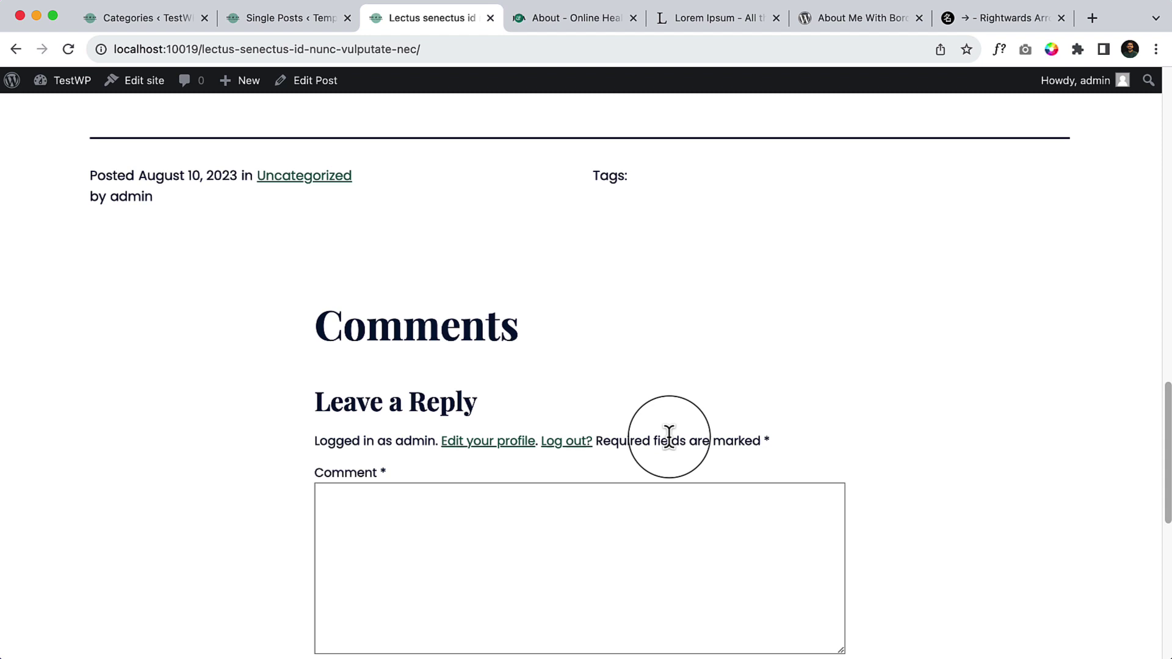
pyautogui.scroll(20, 669, 436)
pyautogui.click(298, 17)
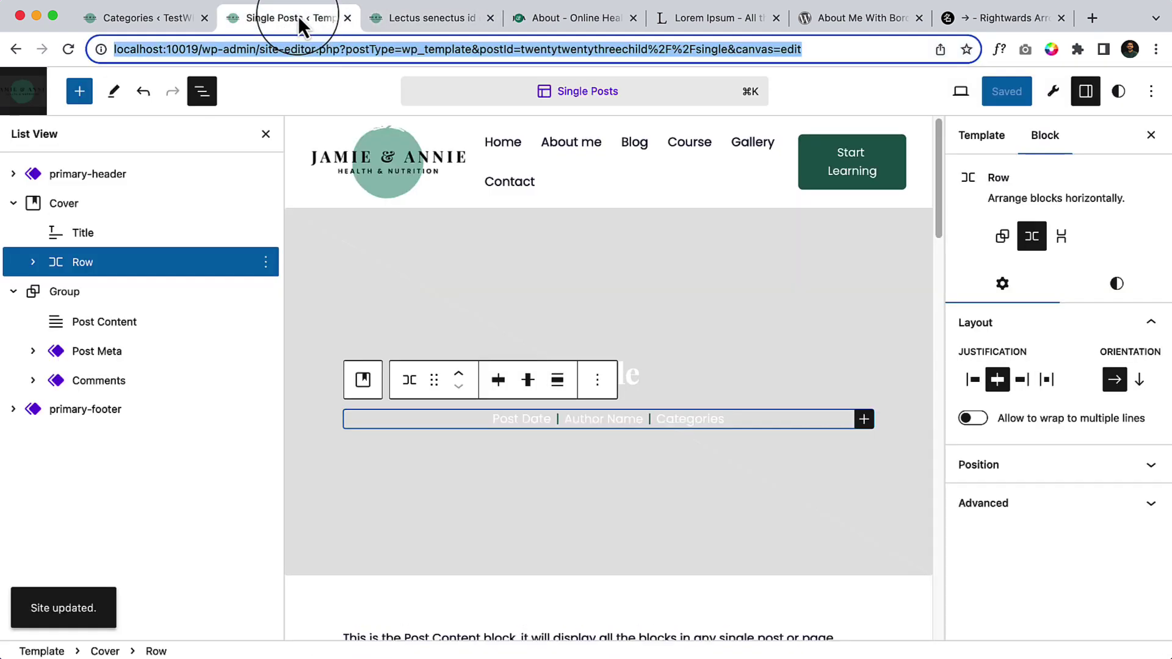
# Delete the Post Meta block below the post content.
pyautogui.click(91, 292)
pyautogui.click(145, 352)
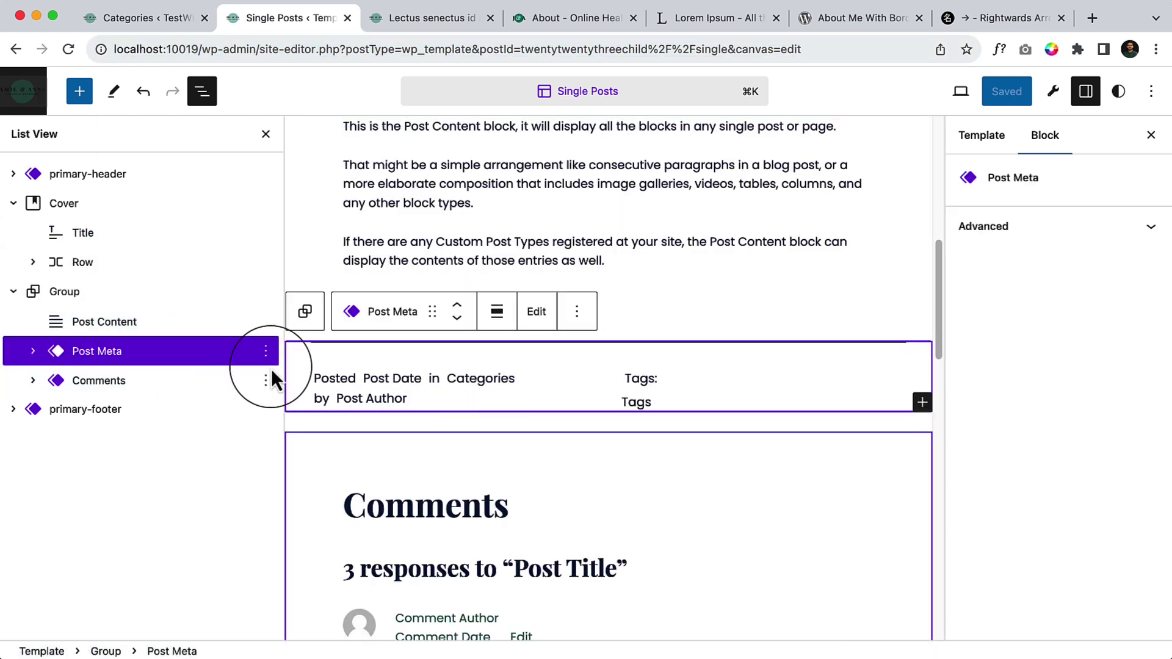
pyautogui.click(272, 358)
pyautogui.scroll(-1, 336, 587)
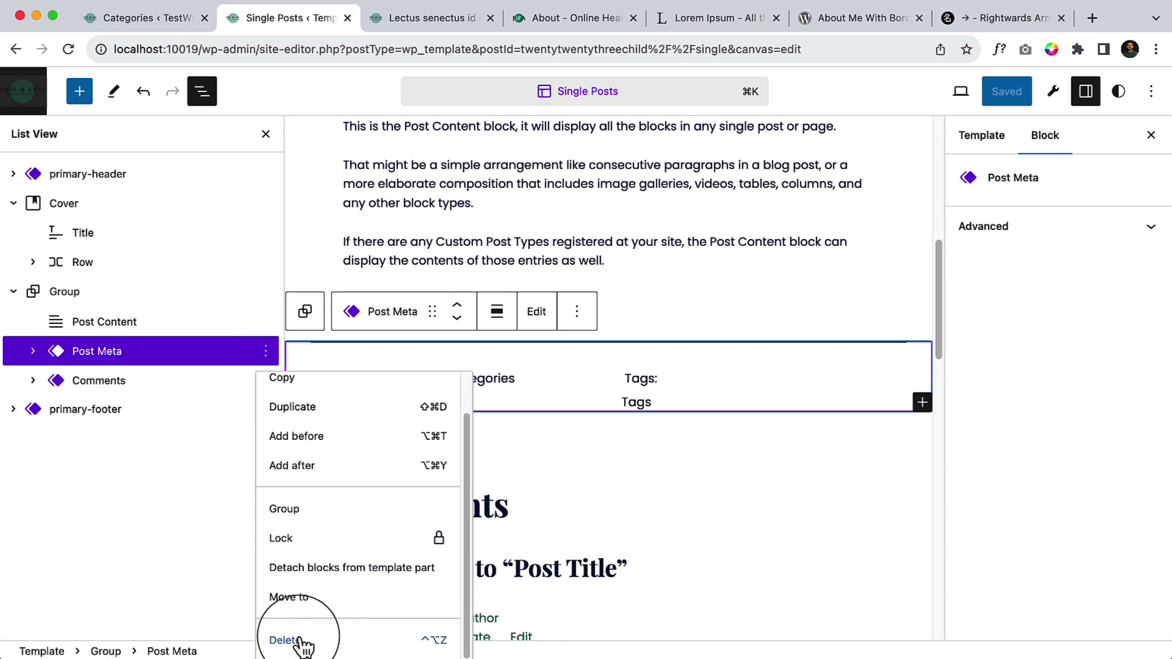
pyautogui.click(302, 640)
pyautogui.scroll(10, 517, 222)
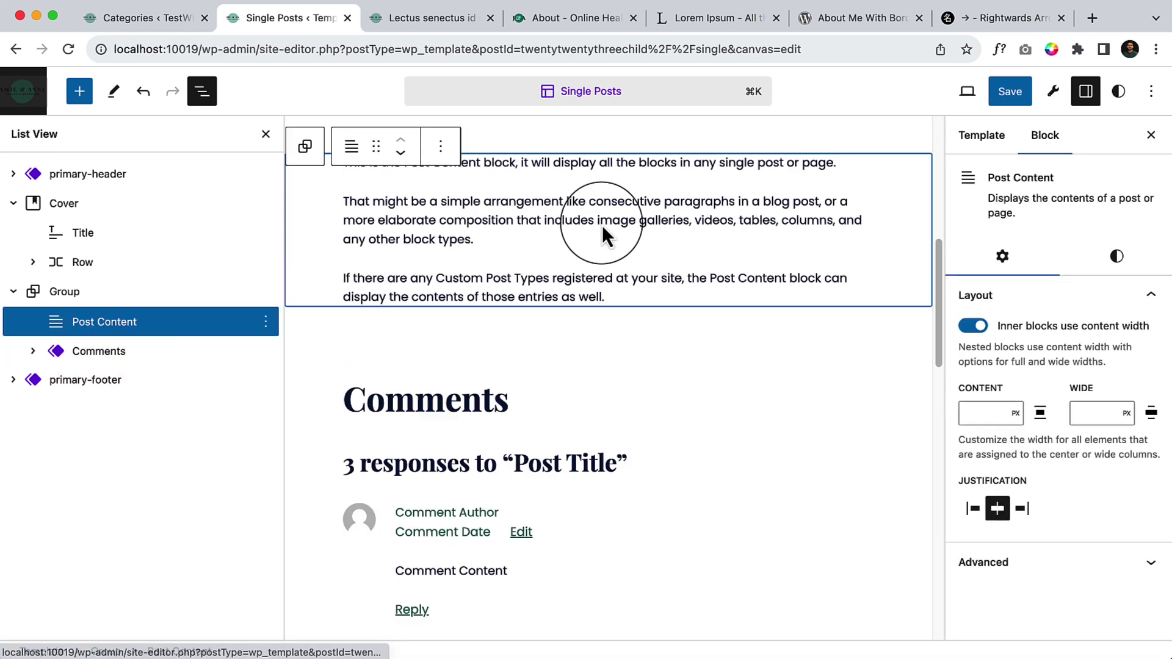
pyautogui.scroll(-3, 473, 538)
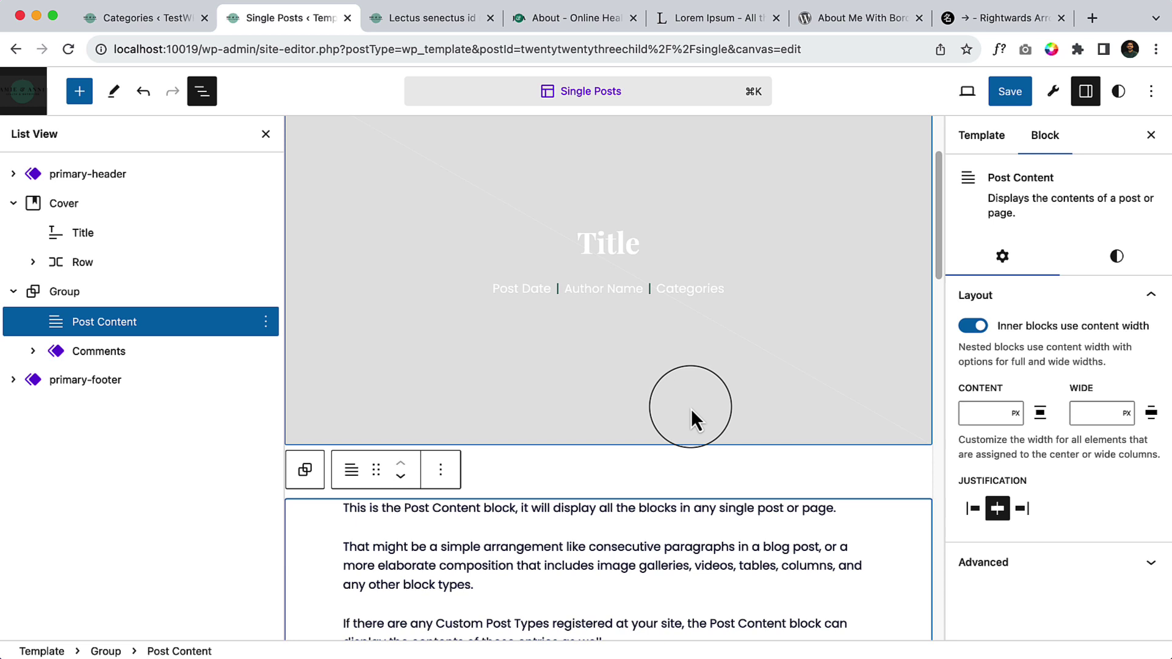
# Insert a Columns block with a 66/33 split below the comment form.
pyautogui.click(86, 293)
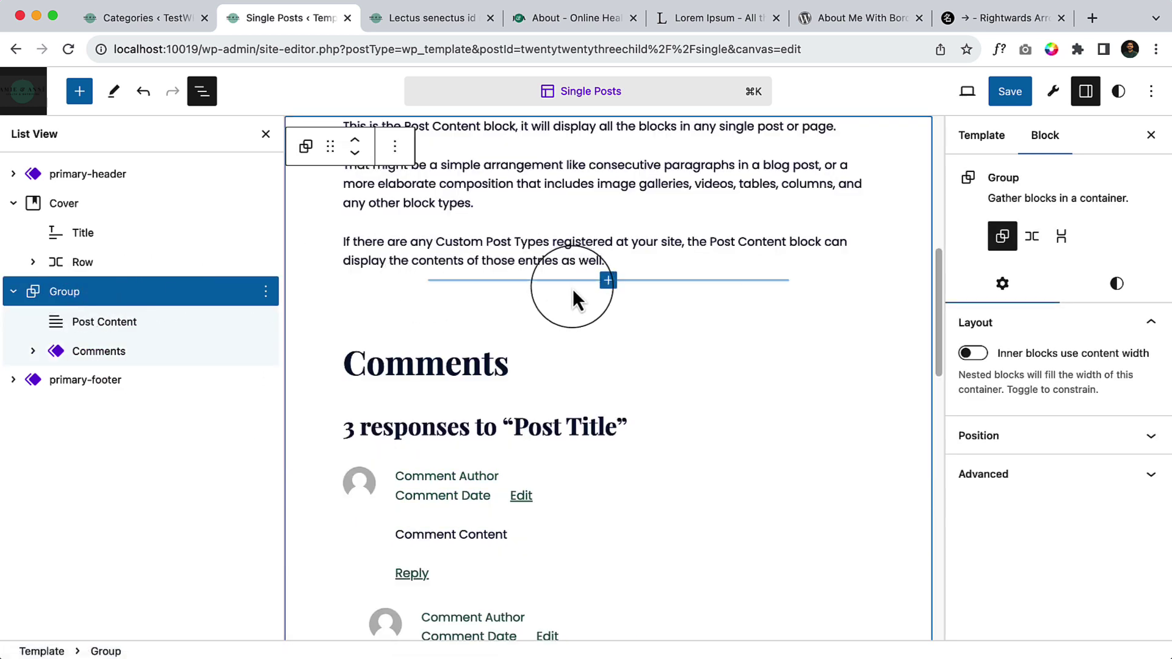
pyautogui.scroll(8, 557, 335)
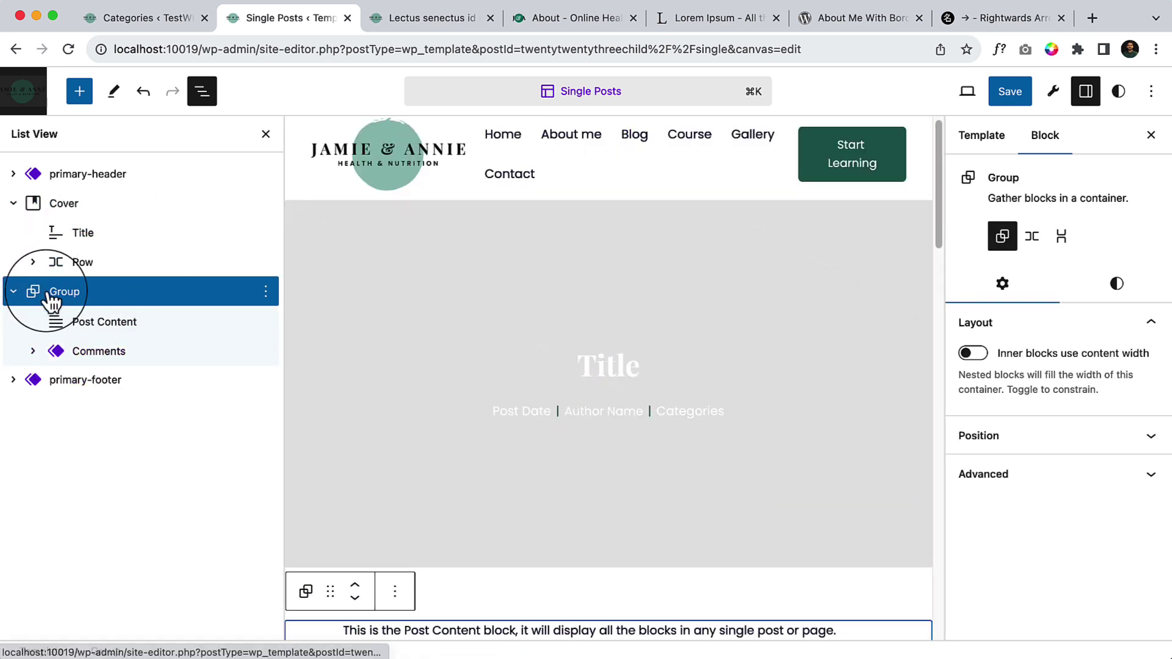
pyautogui.click(70, 98)
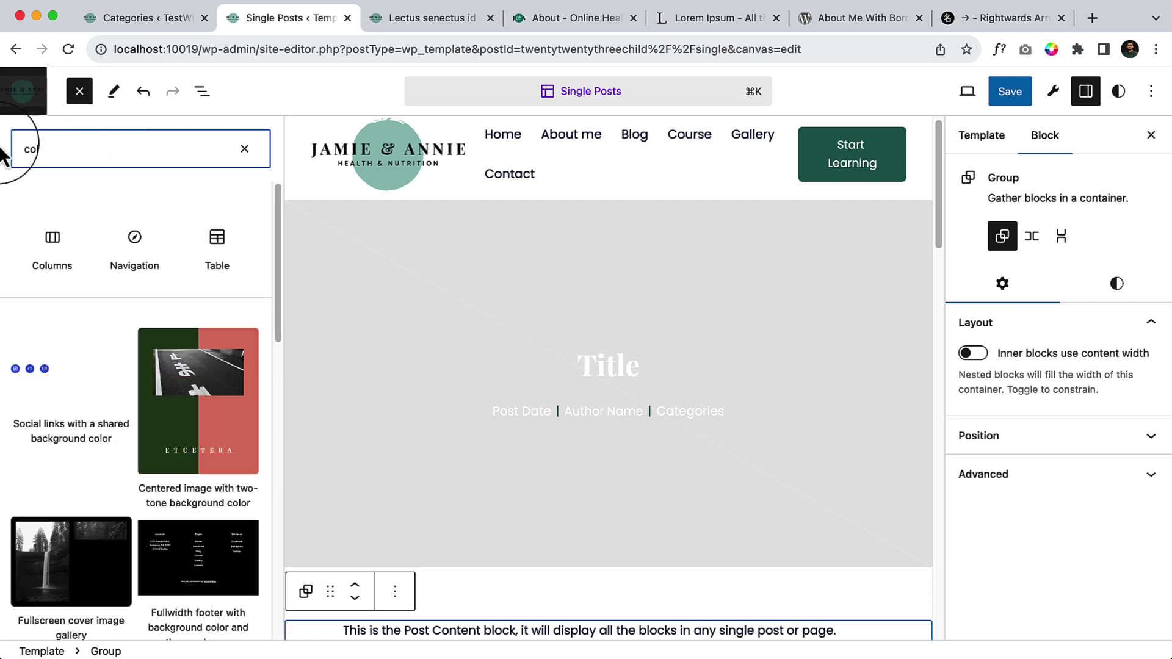
pyautogui.click(49, 247)
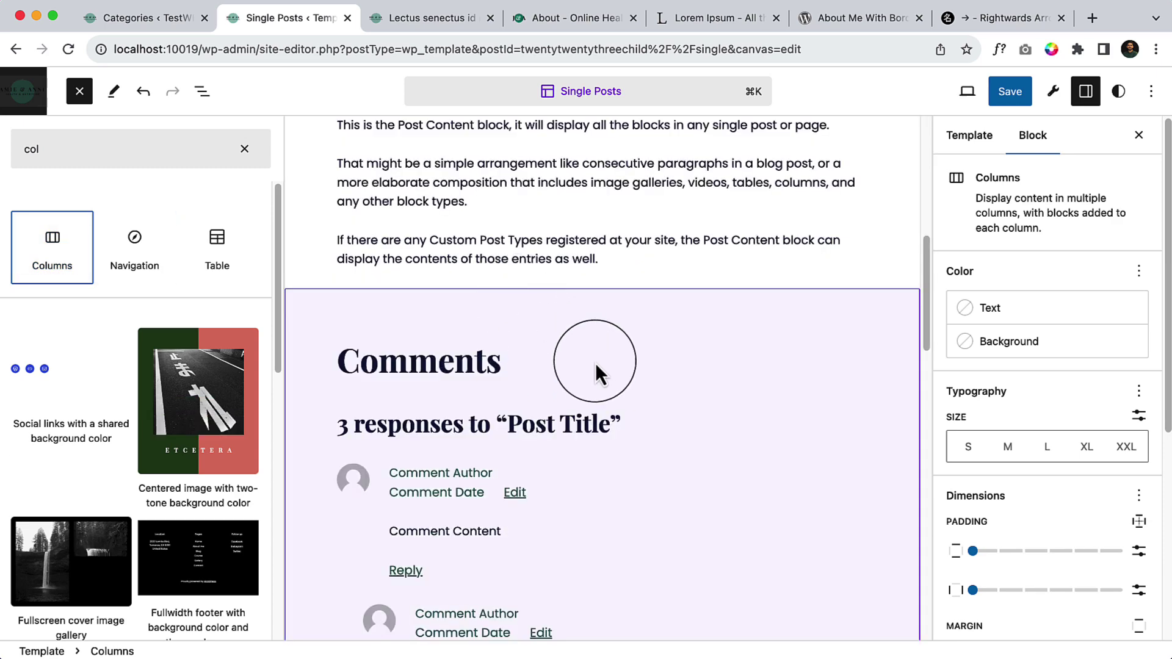
pyautogui.scroll(8, 595, 363)
pyautogui.scroll(-15, 604, 451)
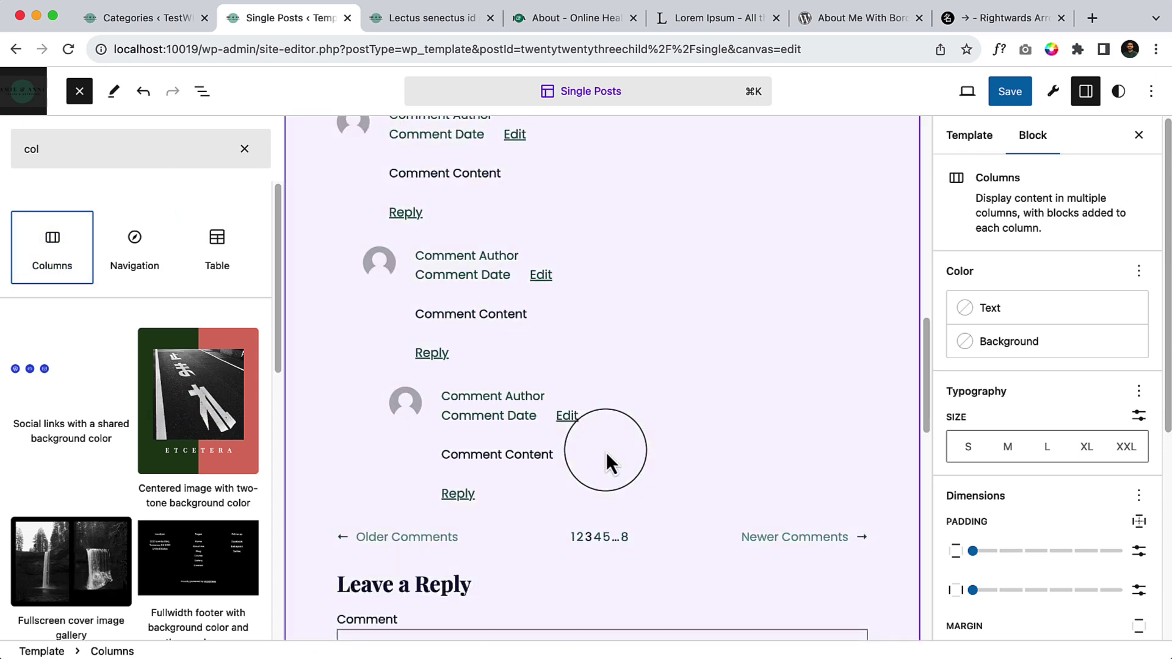
pyautogui.press('Escape')
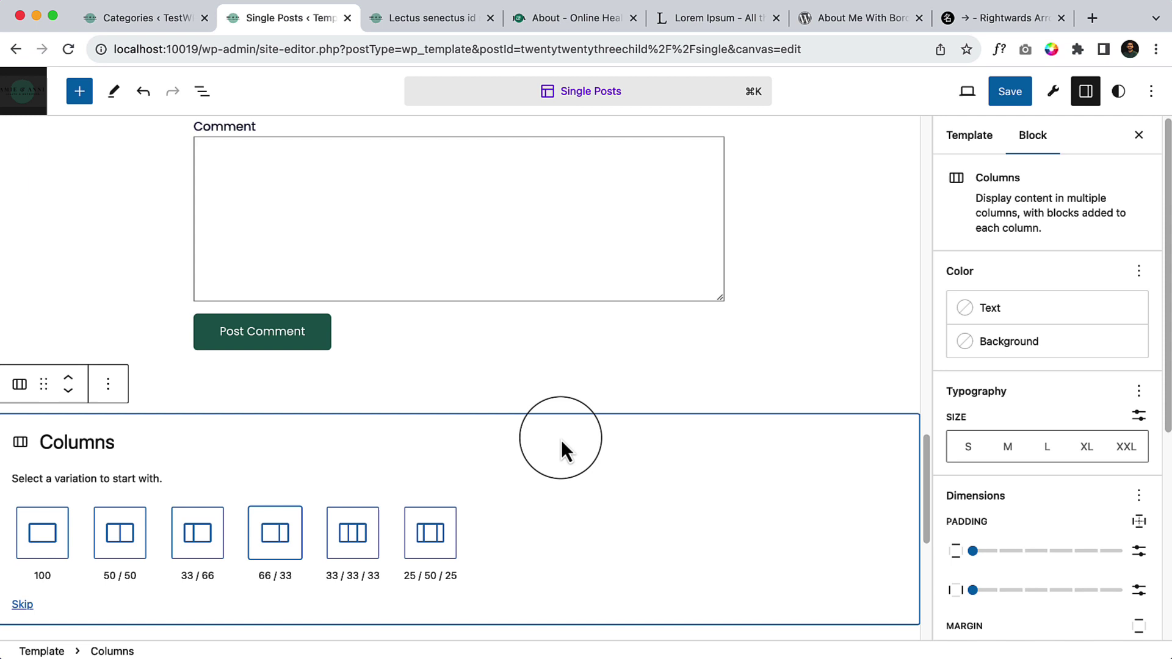
pyautogui.click(276, 533)
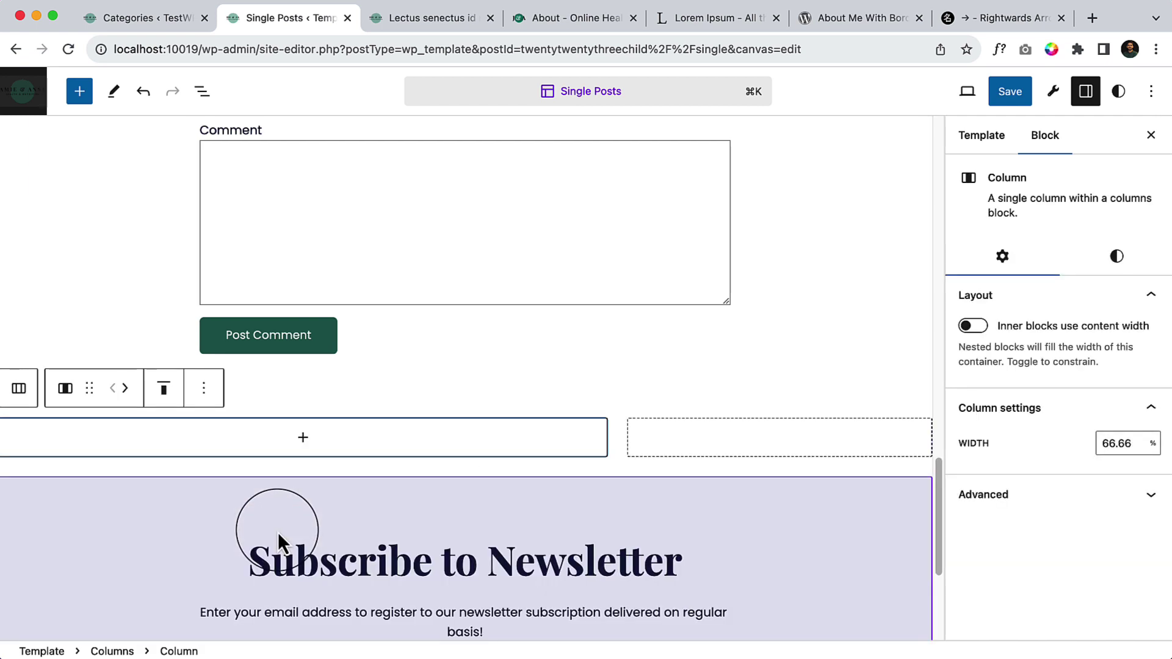
pyautogui.click(202, 92)
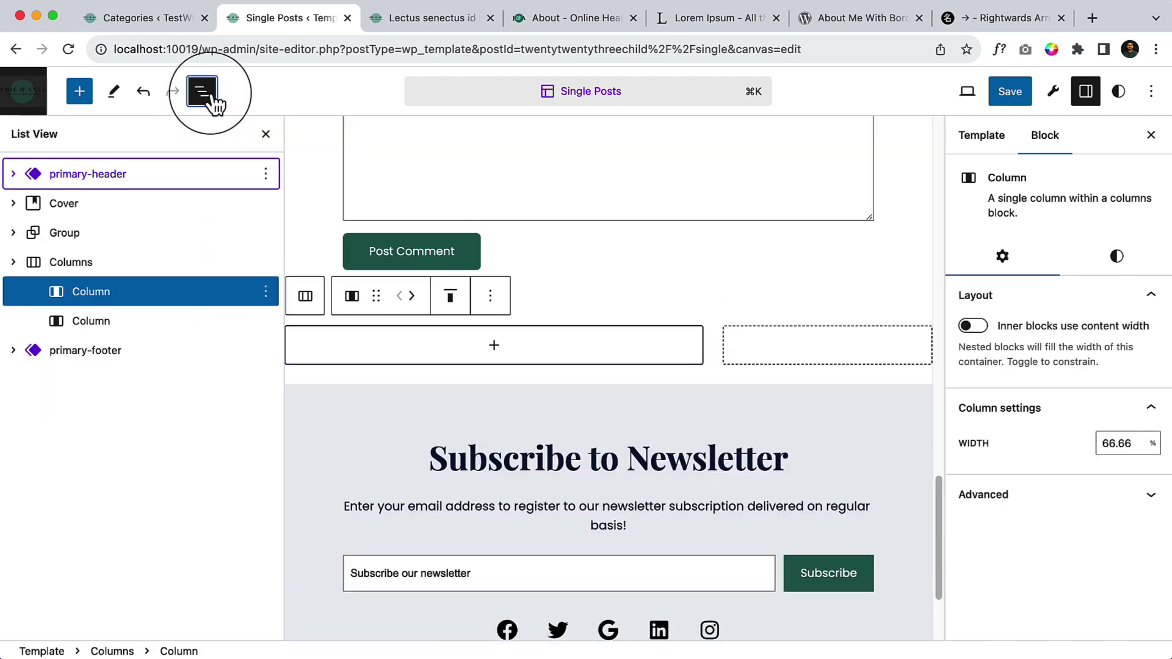
# Move the Columns block into the Group and Post Content into its first column.
pyautogui.click(89, 246)
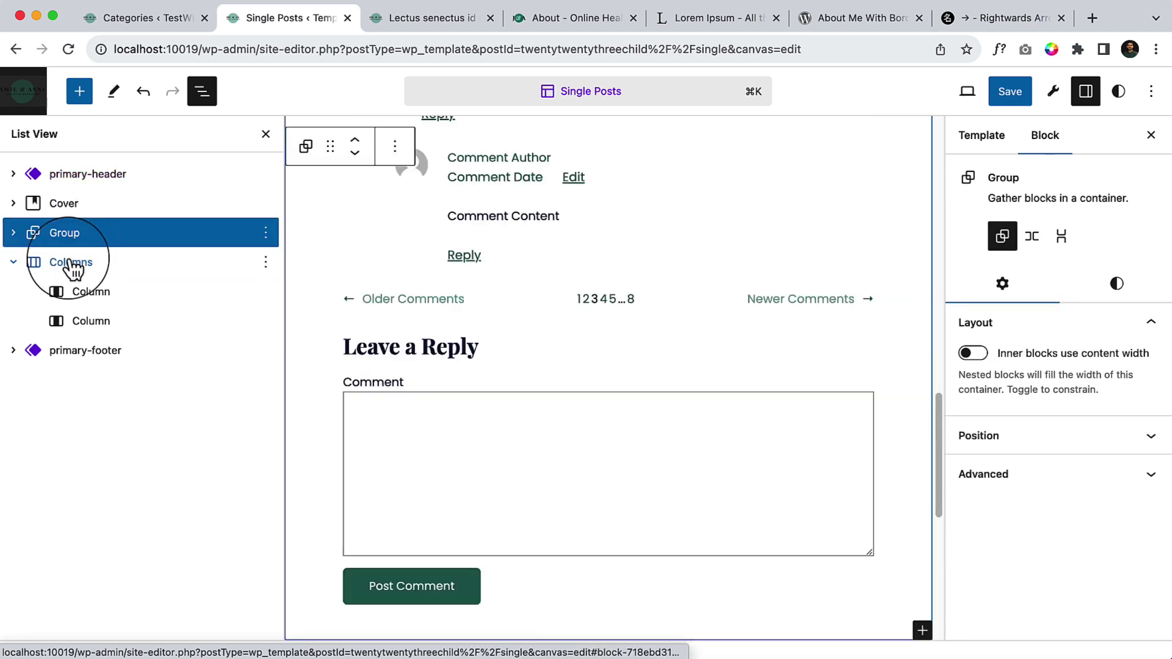
pyautogui.moveTo(86, 245); pyautogui.dragTo(43, 245)
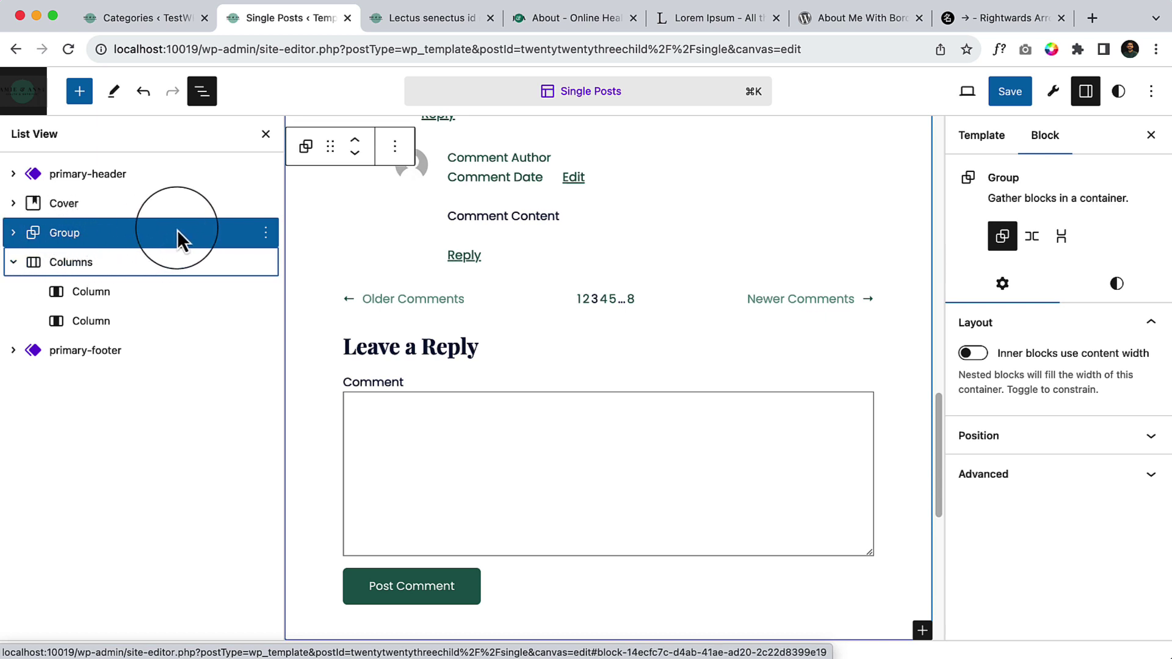
pyautogui.click(14, 234)
pyautogui.moveTo(53, 319); pyautogui.dragTo(165, 268)
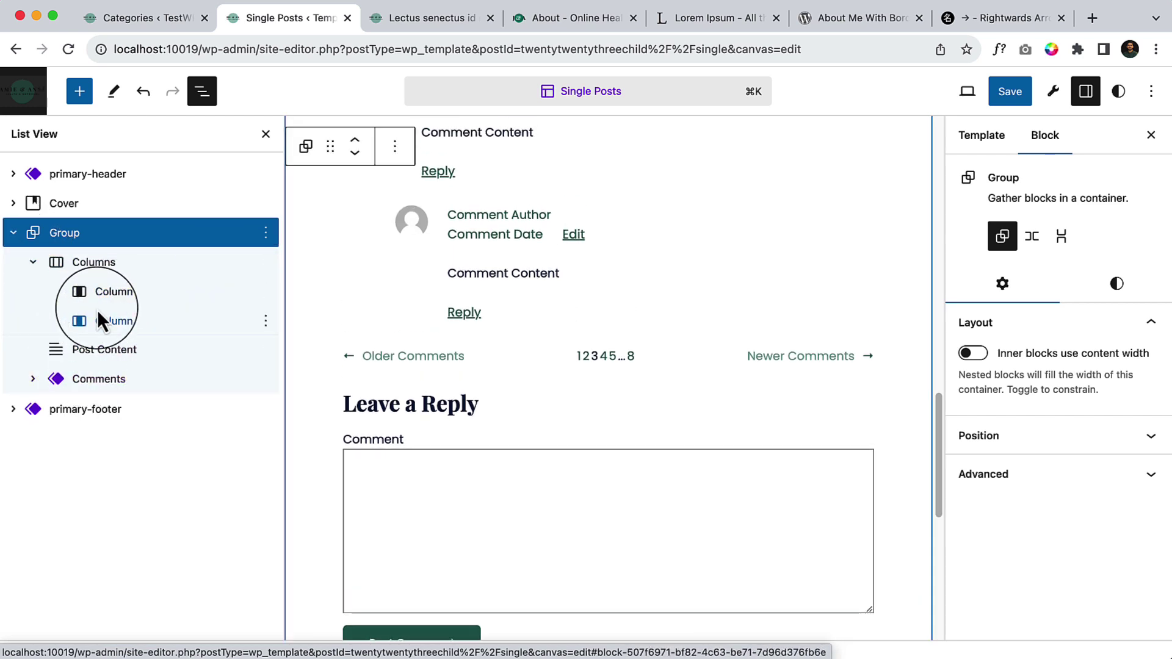
pyautogui.moveTo(83, 342); pyautogui.dragTo(152, 293)
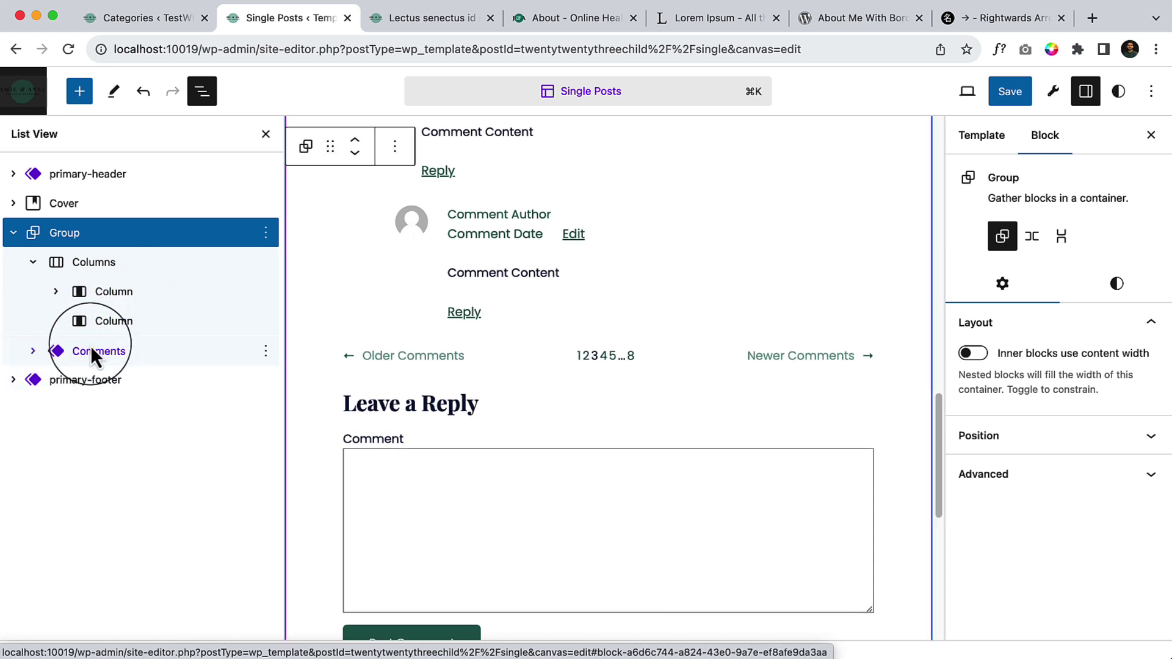
pyautogui.scroll(10, 511, 353)
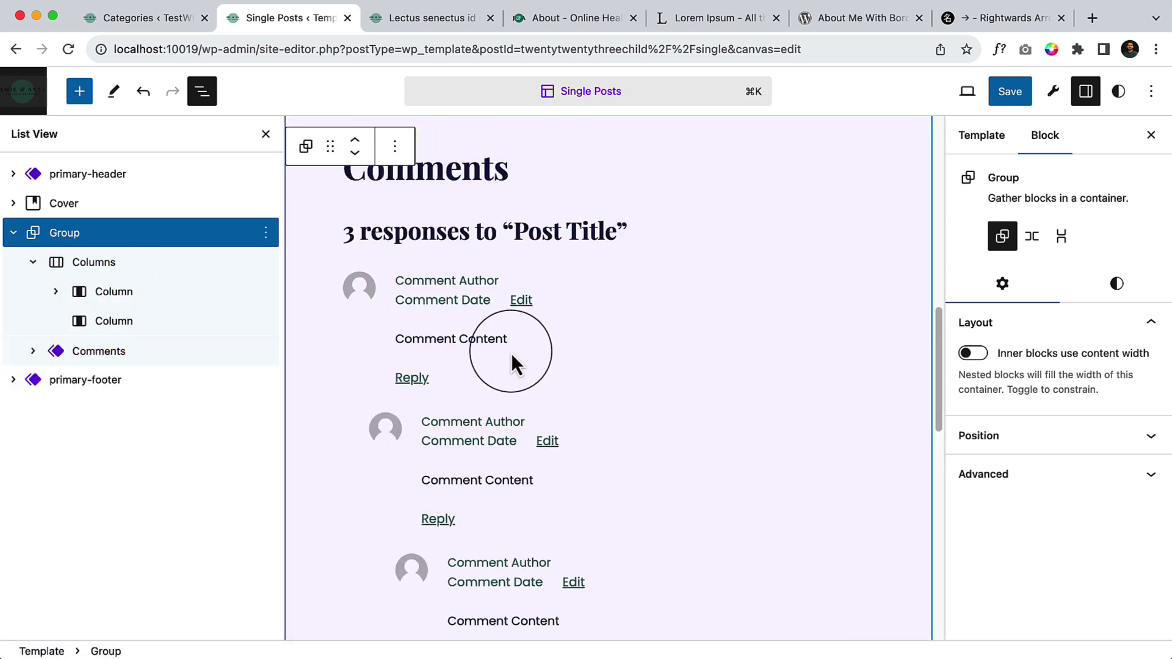
# Review the Comments alignment and the new layout, then select the empty right column.
pyautogui.click(99, 351)
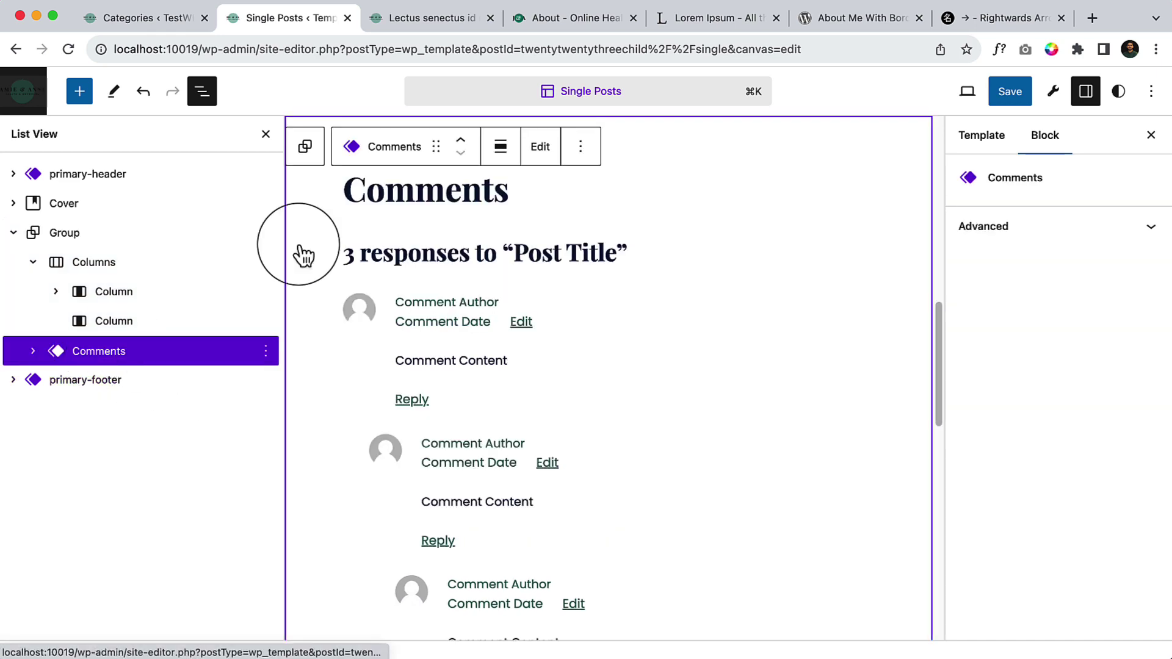
pyautogui.click(499, 147)
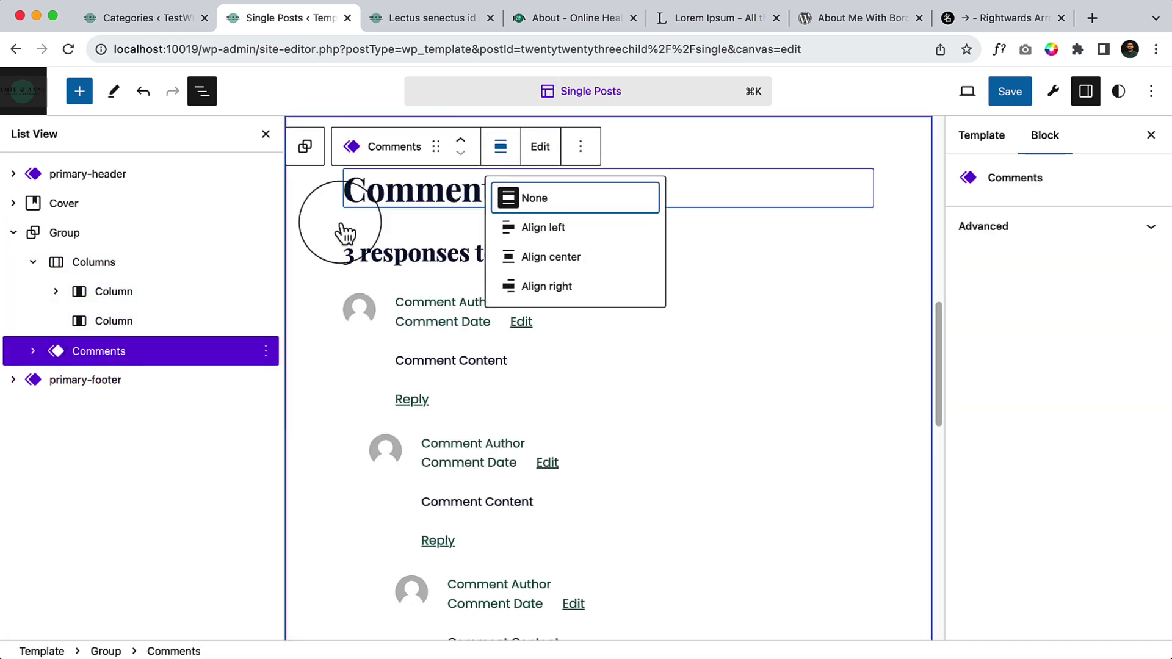
pyautogui.click(168, 272)
pyautogui.scroll(5, 500, 309)
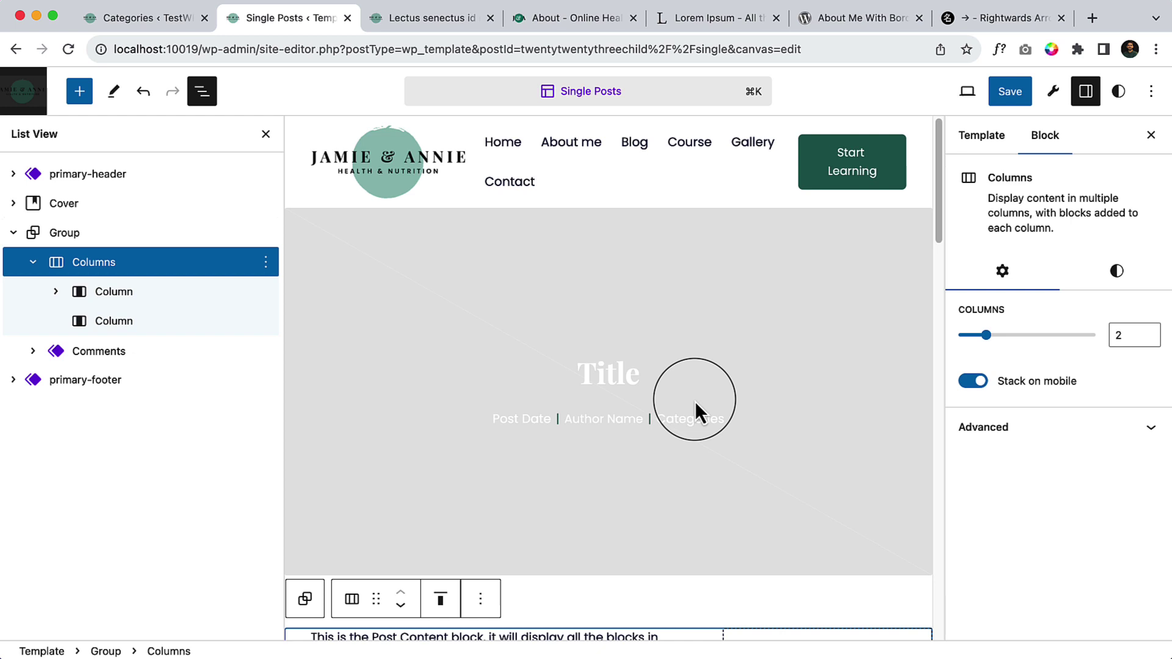
pyautogui.scroll(-5, 695, 415)
pyautogui.click(118, 247)
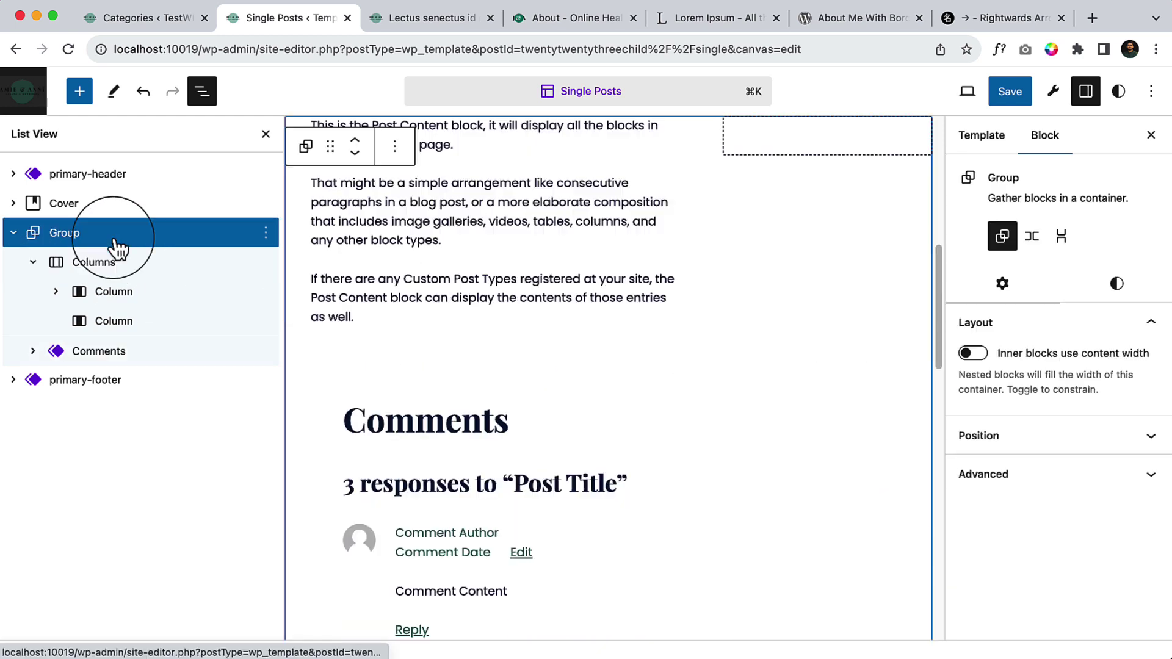
pyautogui.scroll(4, 671, 372)
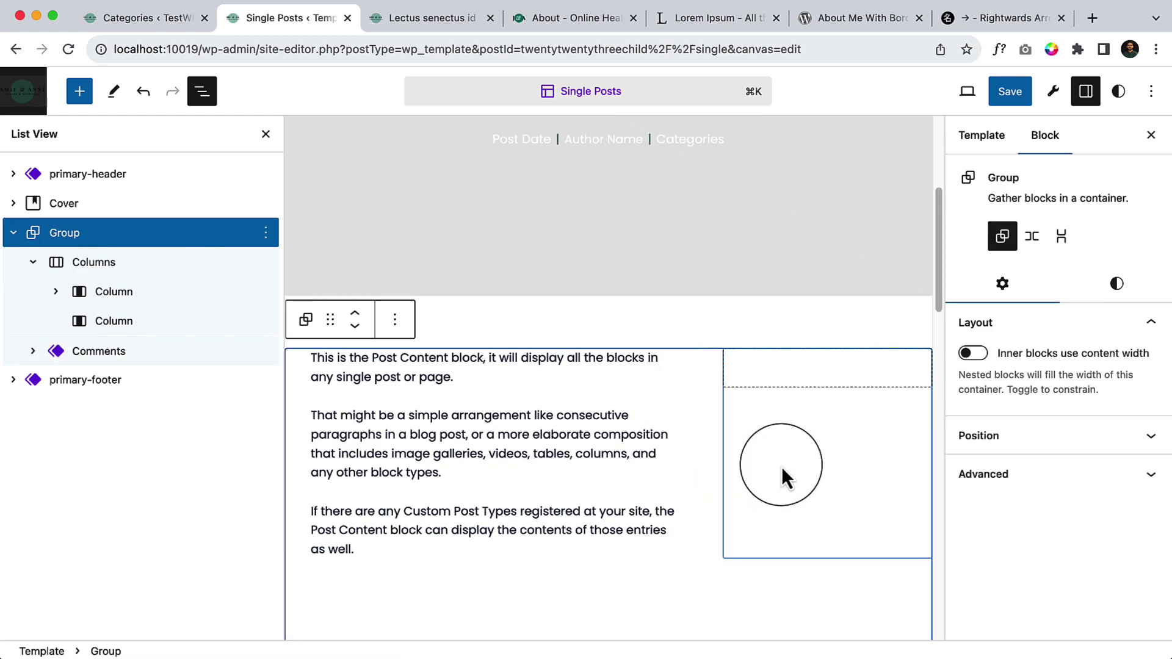
pyautogui.click(782, 466)
# Insert the Sidebar template part into the 33% right column and save the template.
pyautogui.click(218, 95)
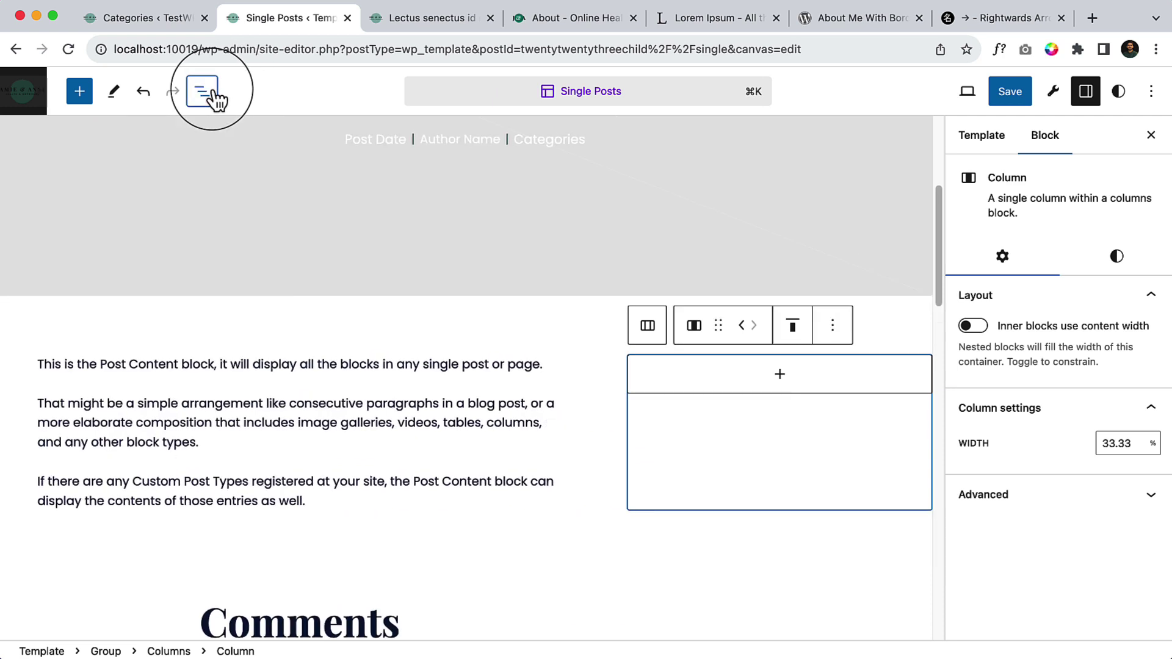
pyautogui.click(780, 376)
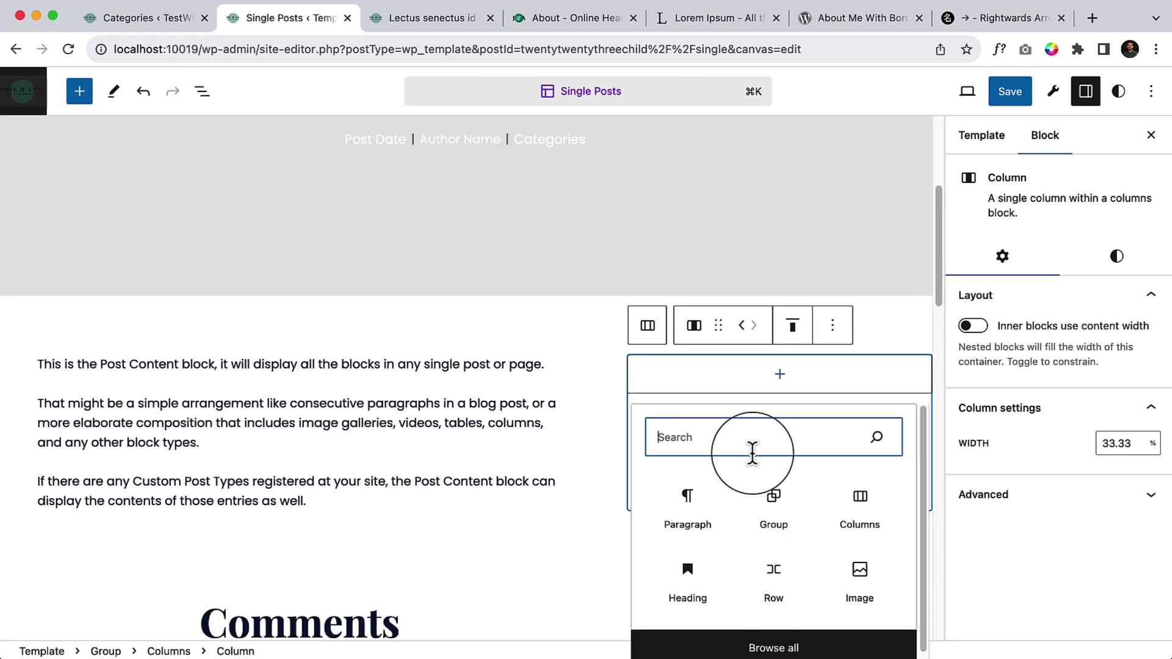
pyautogui.write('sidebar')
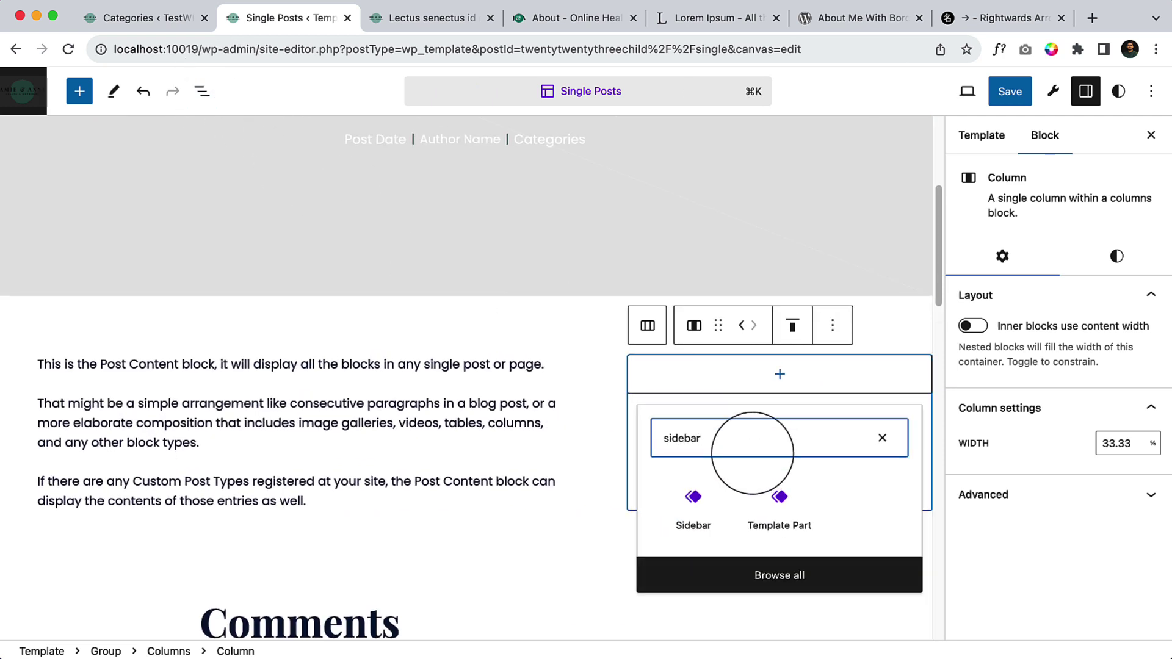
pyautogui.click(711, 500)
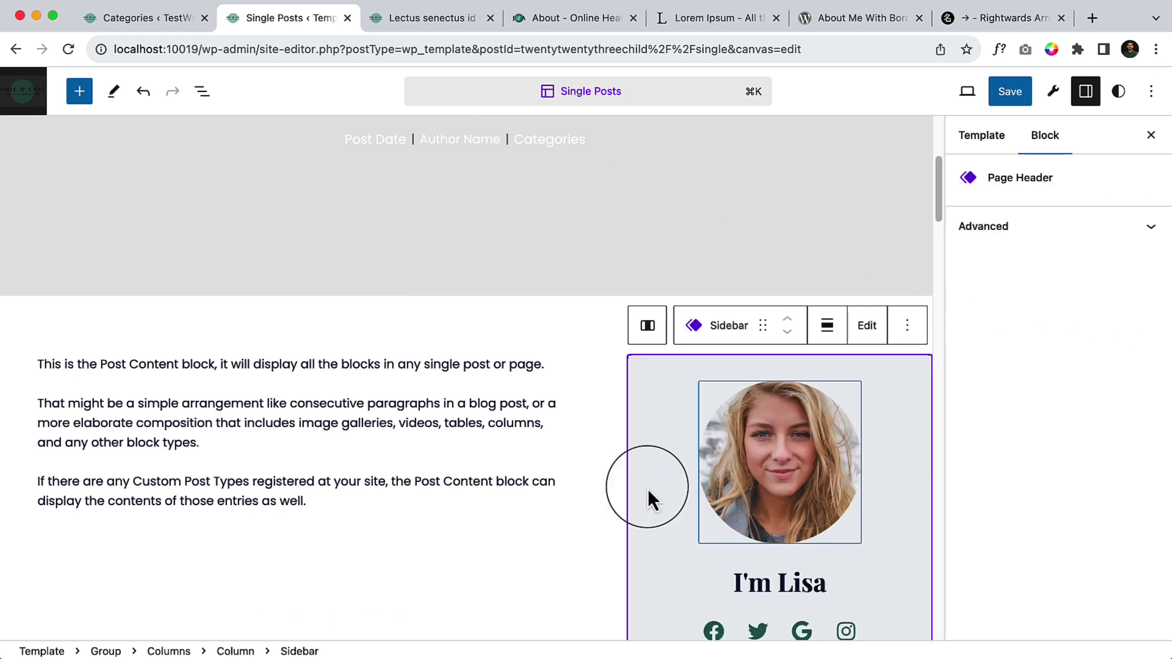
pyautogui.scroll(-5, 505, 475)
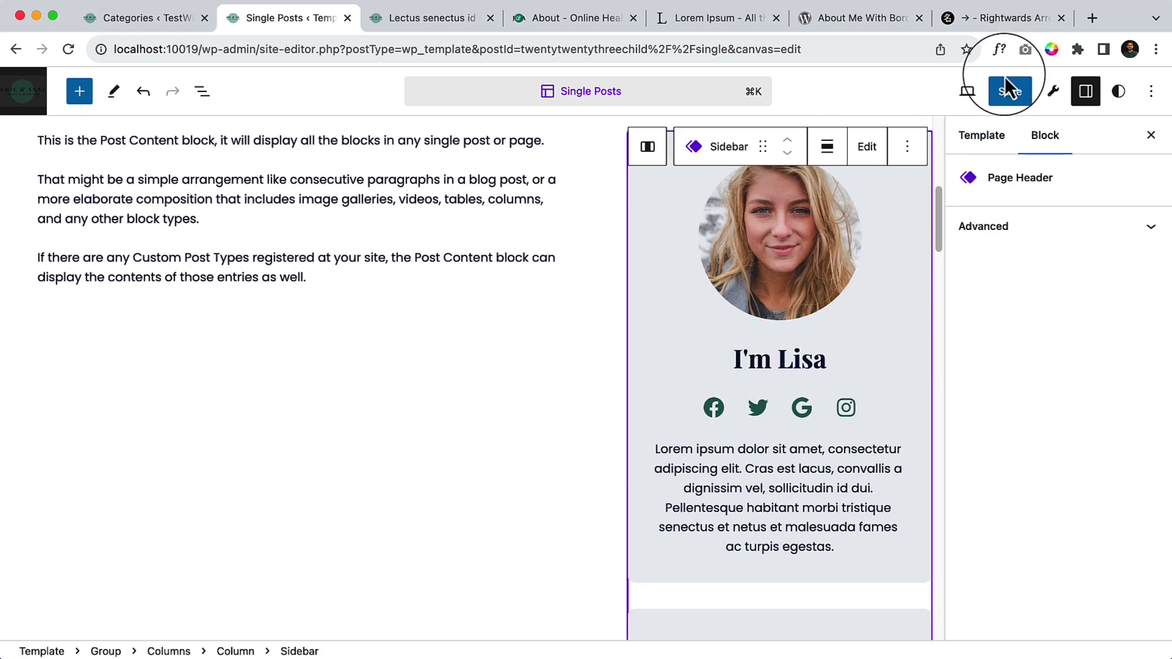
pyautogui.click(1011, 93)
# Reload the live Lectus senectus post and scroll to confirm the I'm Lisa sidebar beside the article.
pyautogui.click(415, 18)
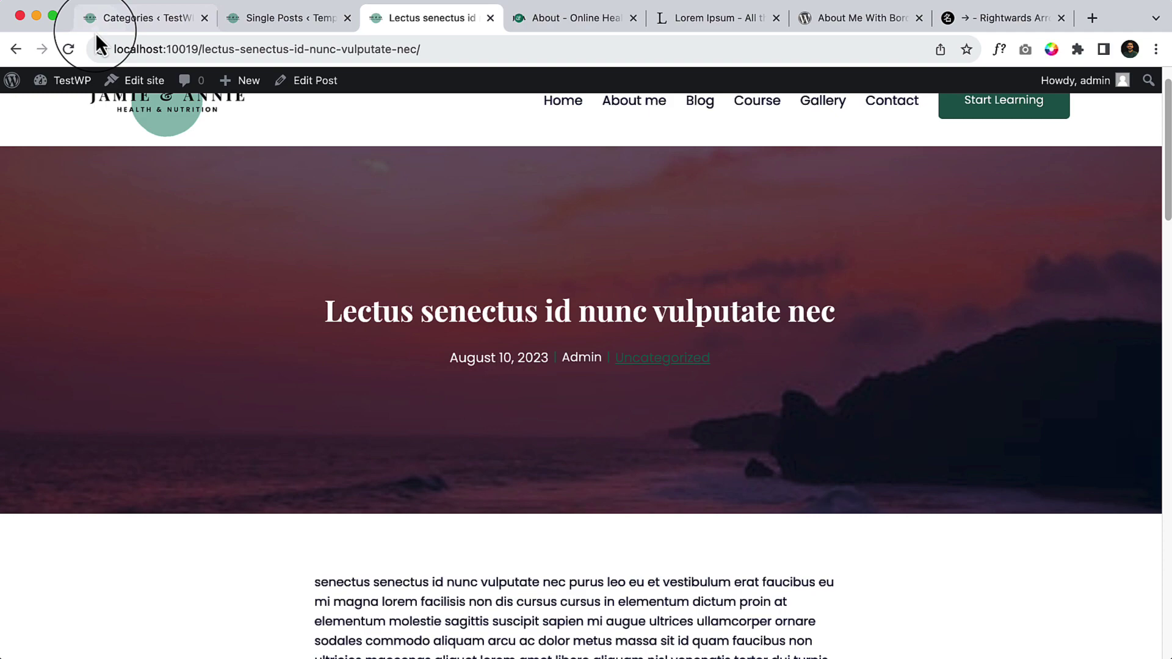
pyautogui.click(65, 54)
pyautogui.scroll(-7, 508, 388)
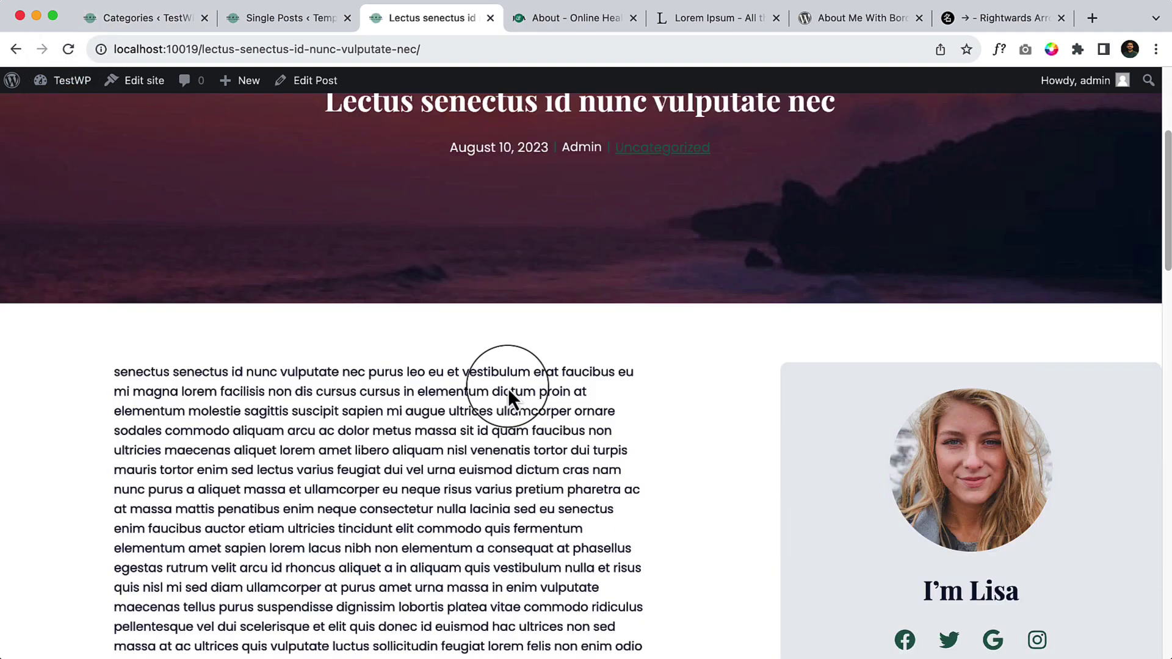
pyautogui.scroll(-15, 767, 453)
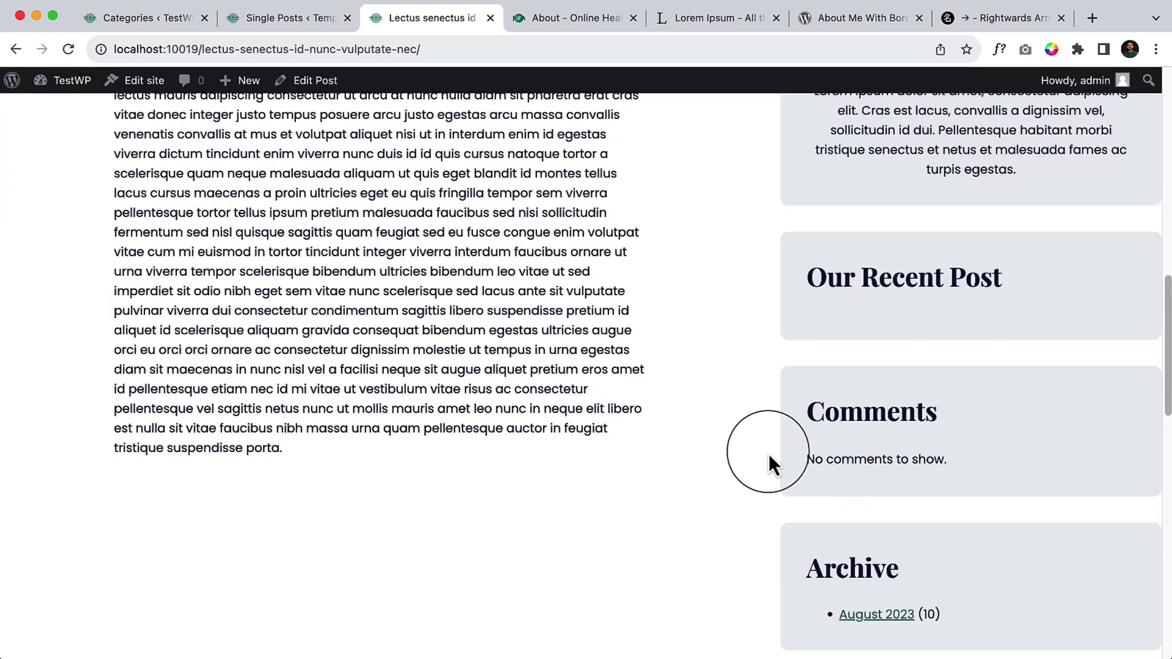
pyautogui.scroll(-5, 767, 453)
pyautogui.scroll(20, 768, 453)
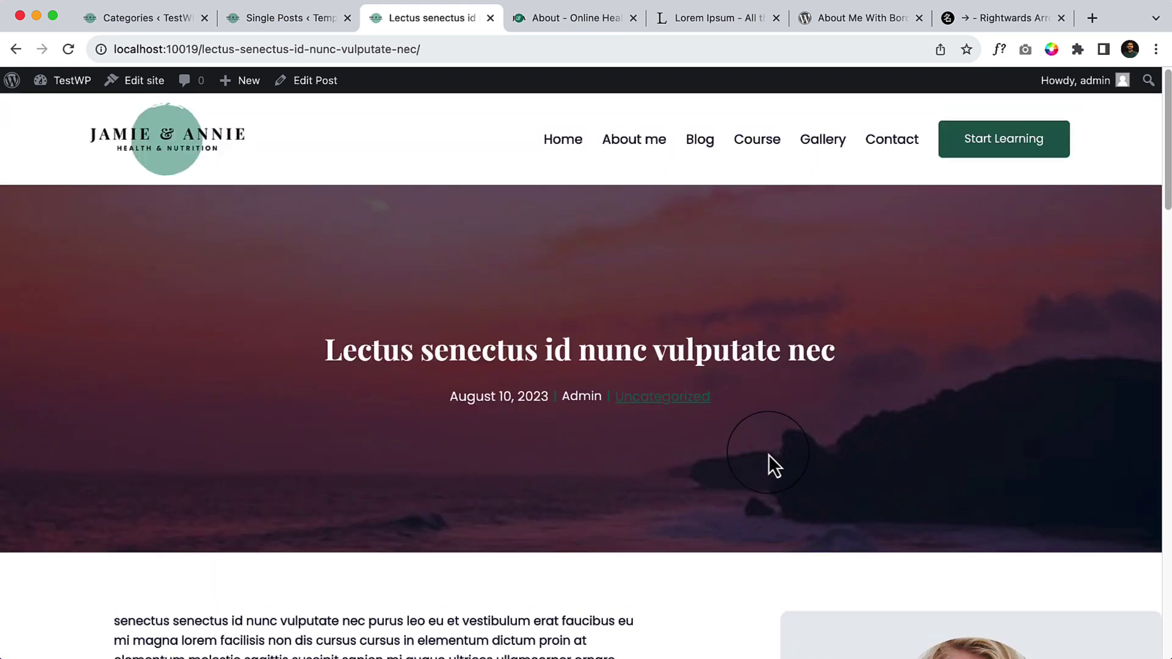
# Turn on 'Inner blocks use content width' for the Group that contains the Columns.
pyautogui.click(253, 17)
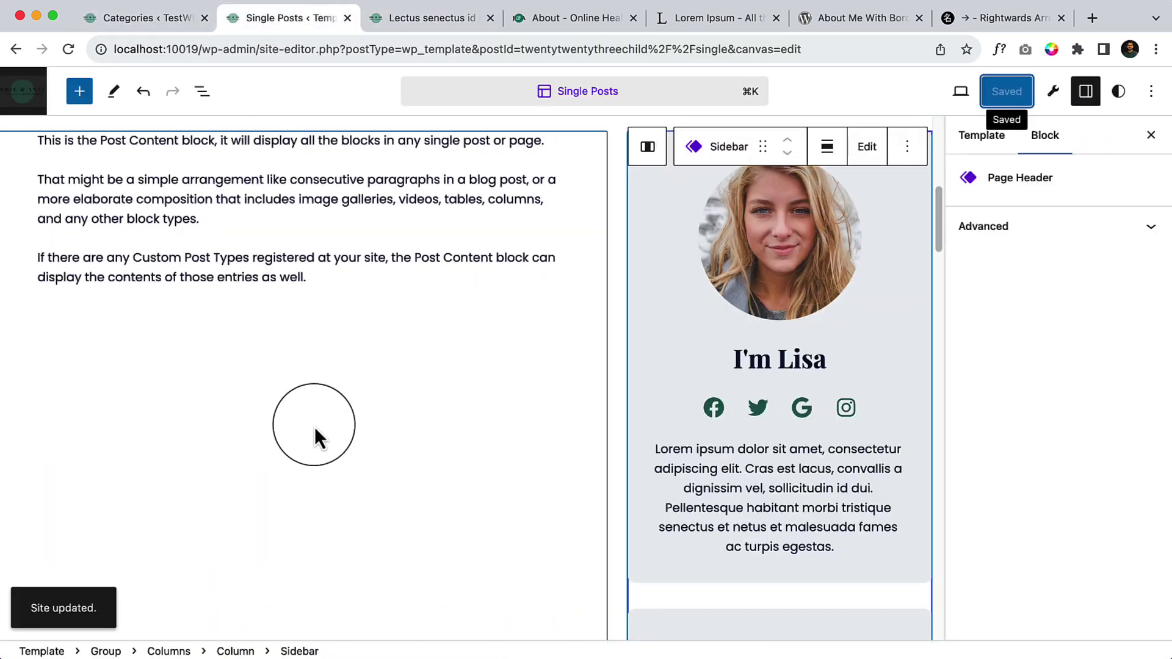
pyautogui.scroll(5, 537, 373)
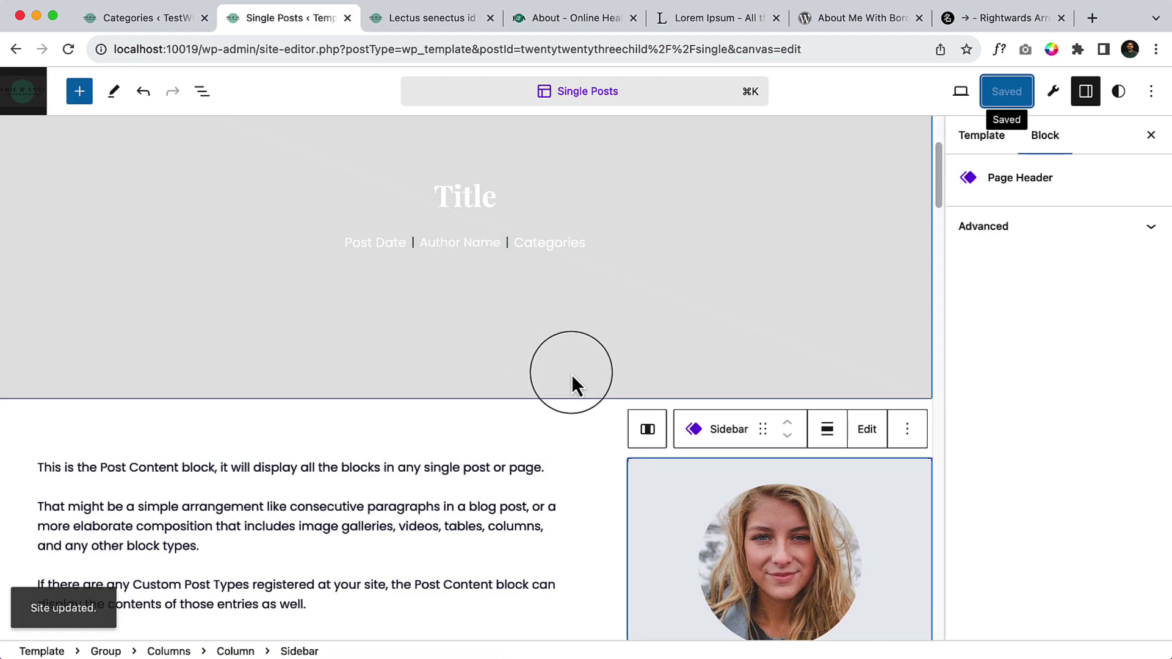
pyautogui.click(610, 470)
pyautogui.scroll(-5, 610, 470)
pyautogui.click(202, 91)
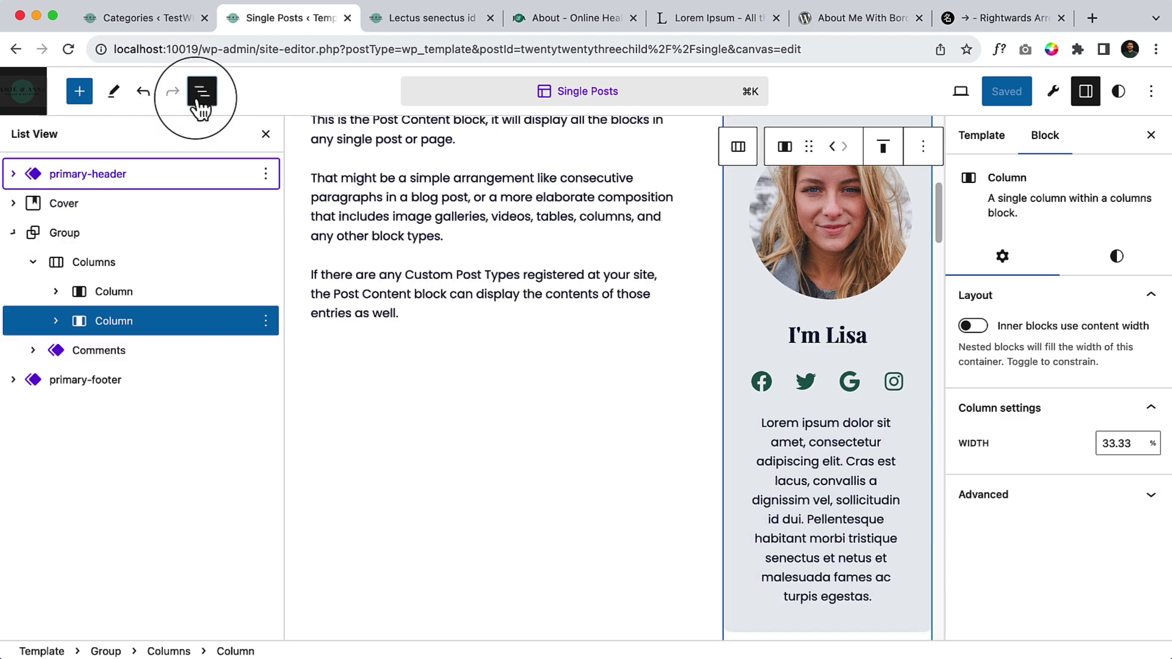
pyautogui.click(92, 261)
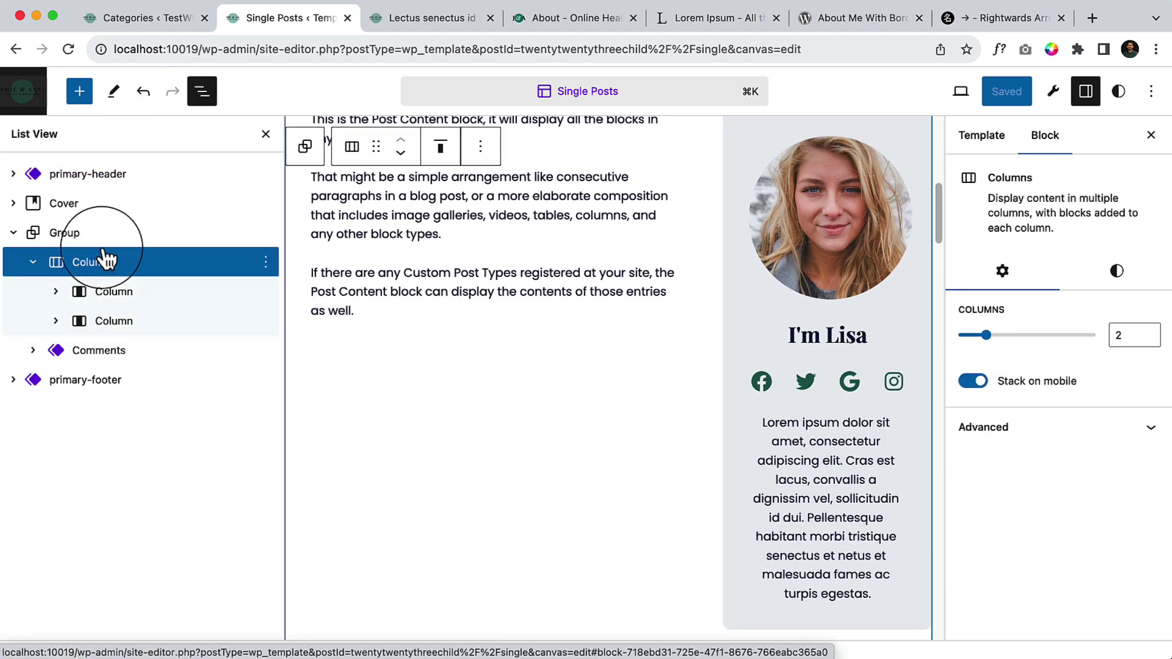
pyautogui.click(113, 233)
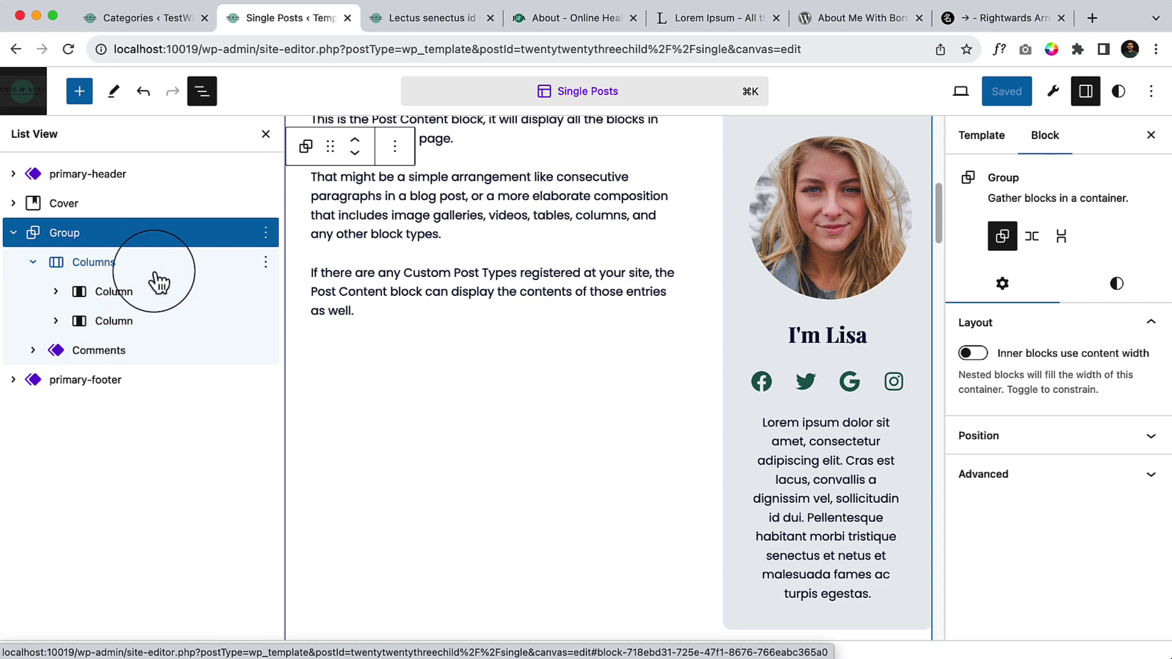
pyautogui.click(973, 354)
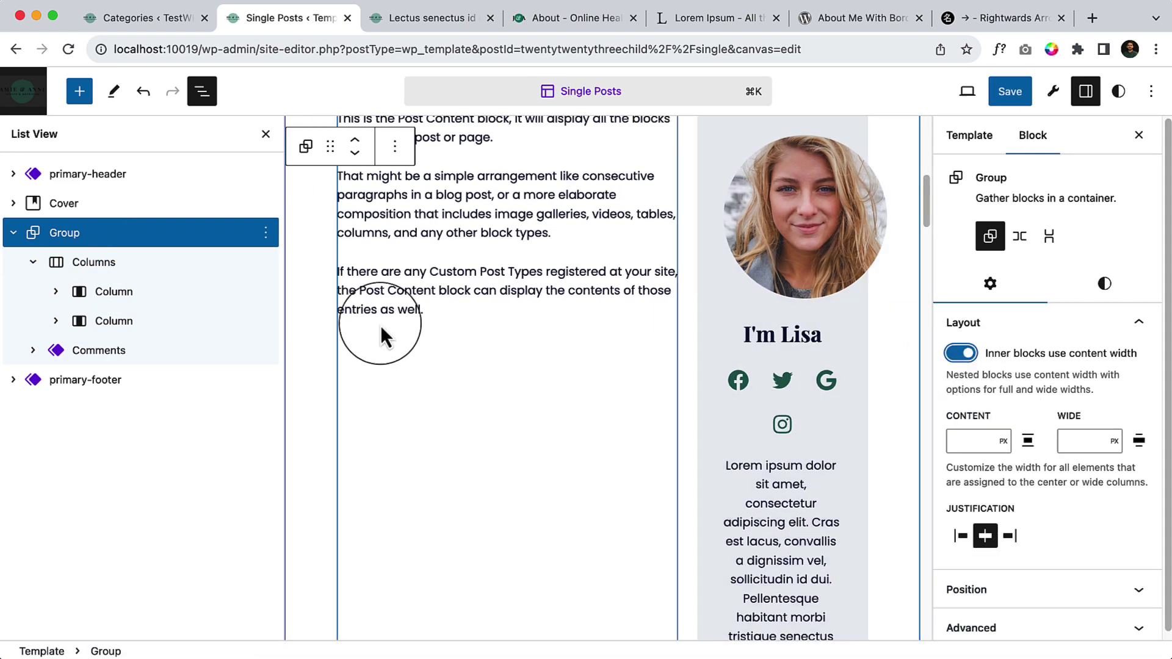
# Set the Columns block to Wide width and save the Single Posts template.
pyautogui.scroll(5, 497, 419)
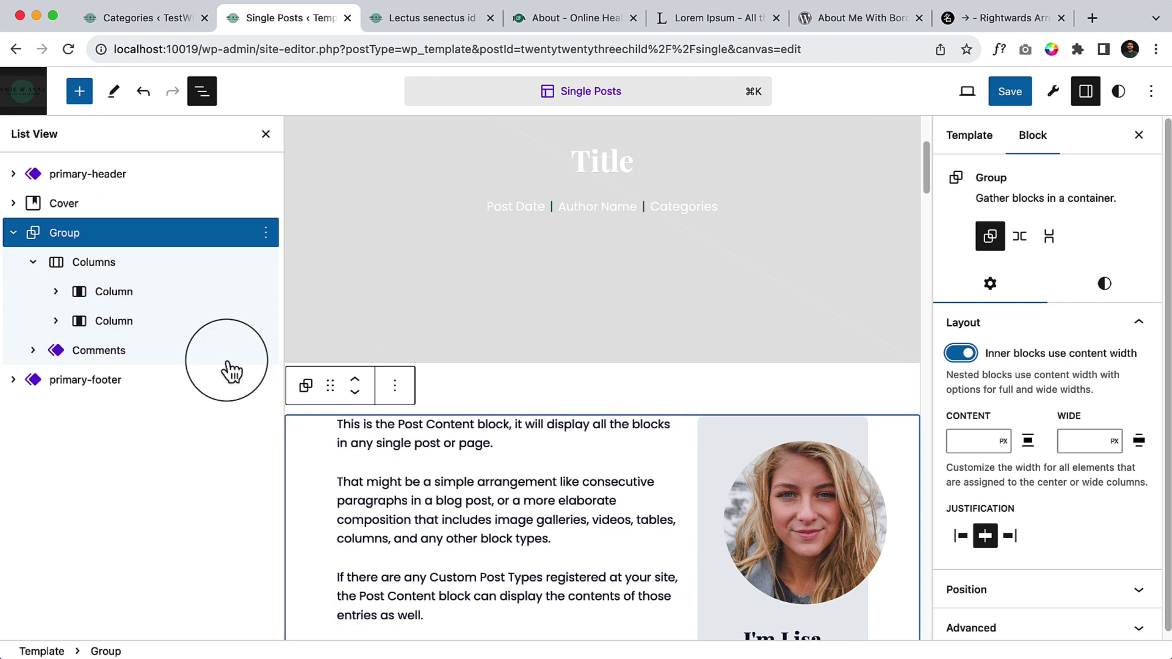
pyautogui.click(125, 263)
pyautogui.click(499, 146)
pyautogui.click(542, 246)
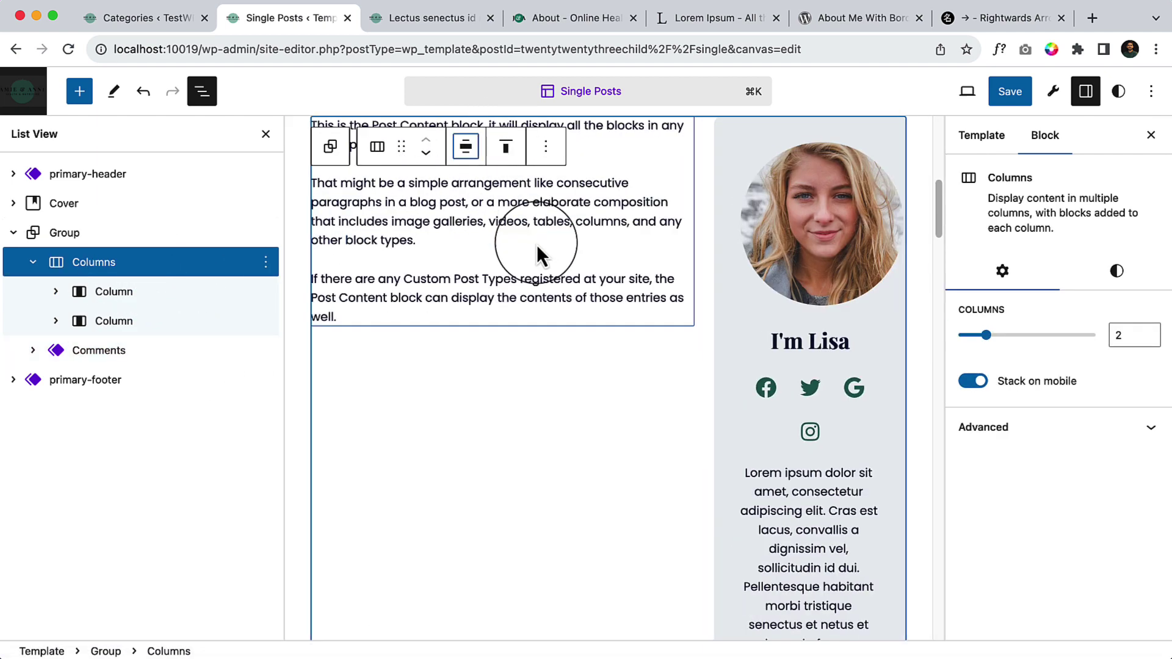
pyautogui.click(1013, 92)
pyautogui.click(1016, 94)
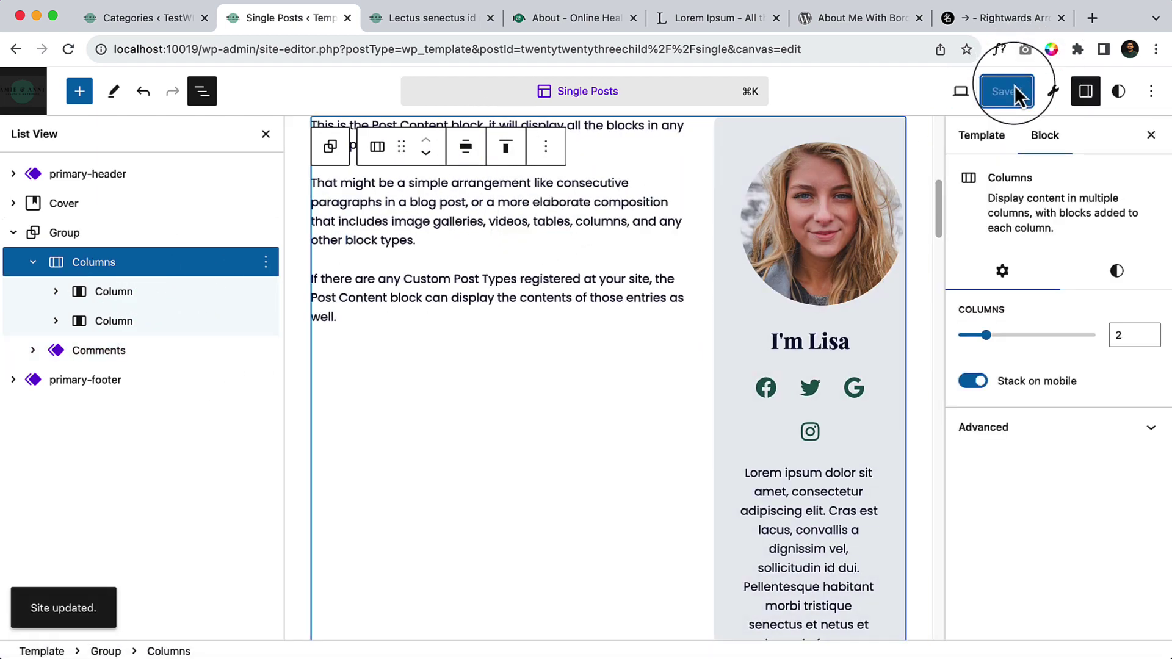
pyautogui.click(390, 24)
# Reload the live post and scroll through the wide-width article, I'm Lisa sidebar and Comments.
pyautogui.click(68, 49)
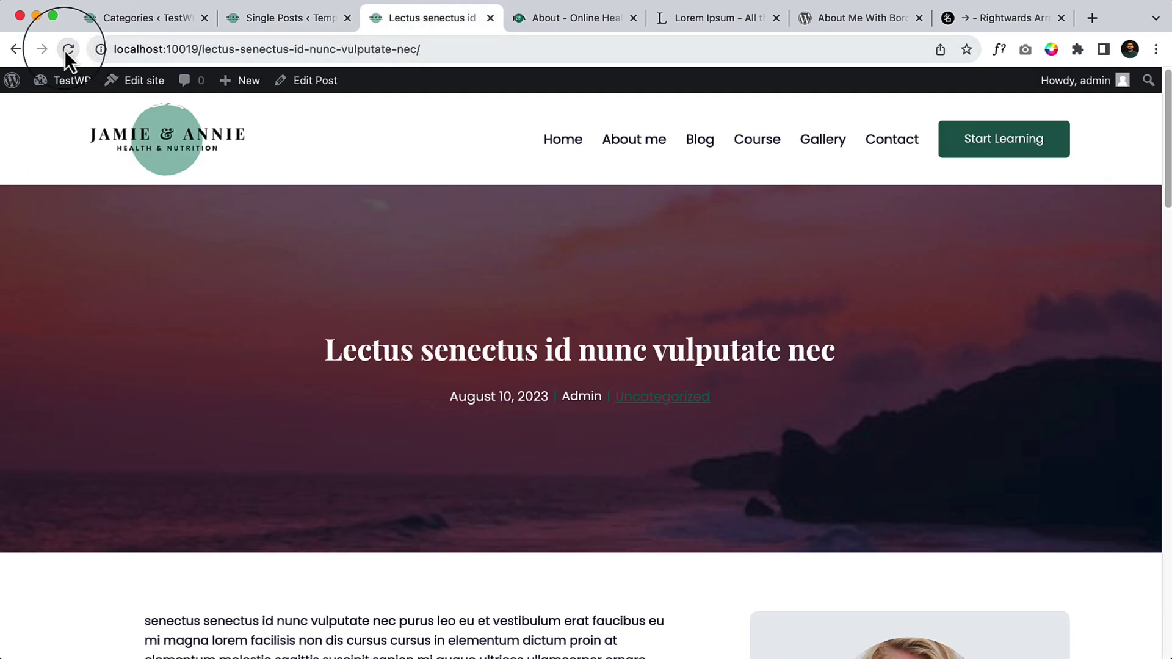
pyautogui.scroll(-7, 490, 447)
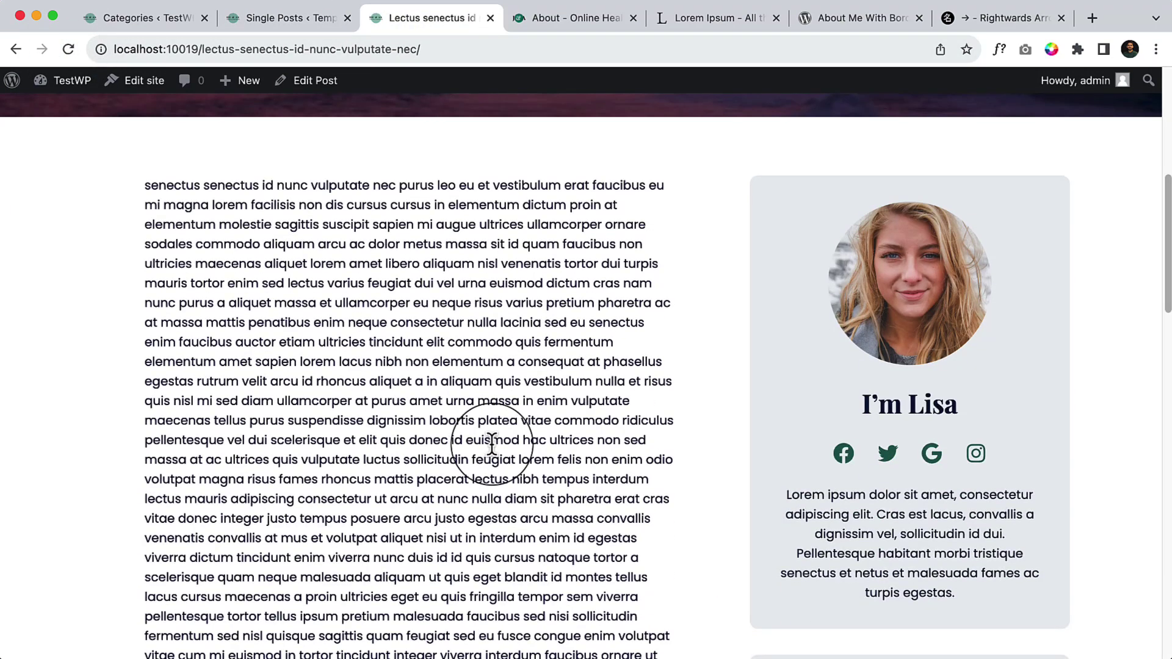
pyautogui.scroll(-6, 490, 444)
pyautogui.scroll(-12, 492, 445)
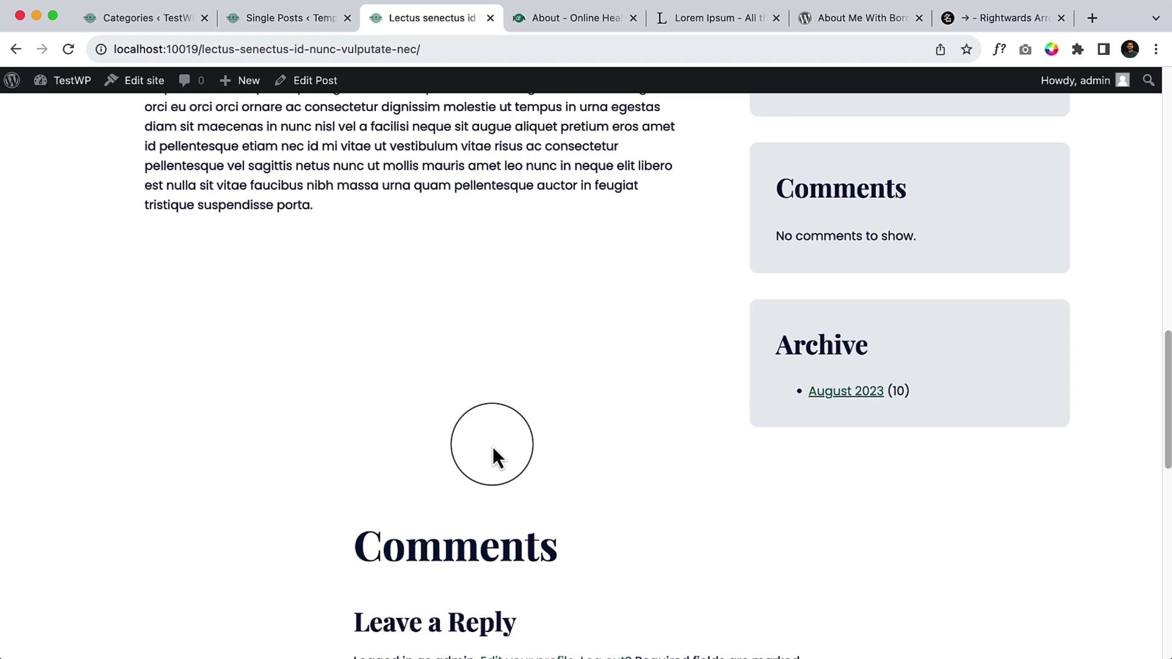
pyautogui.scroll(-5, 492, 445)
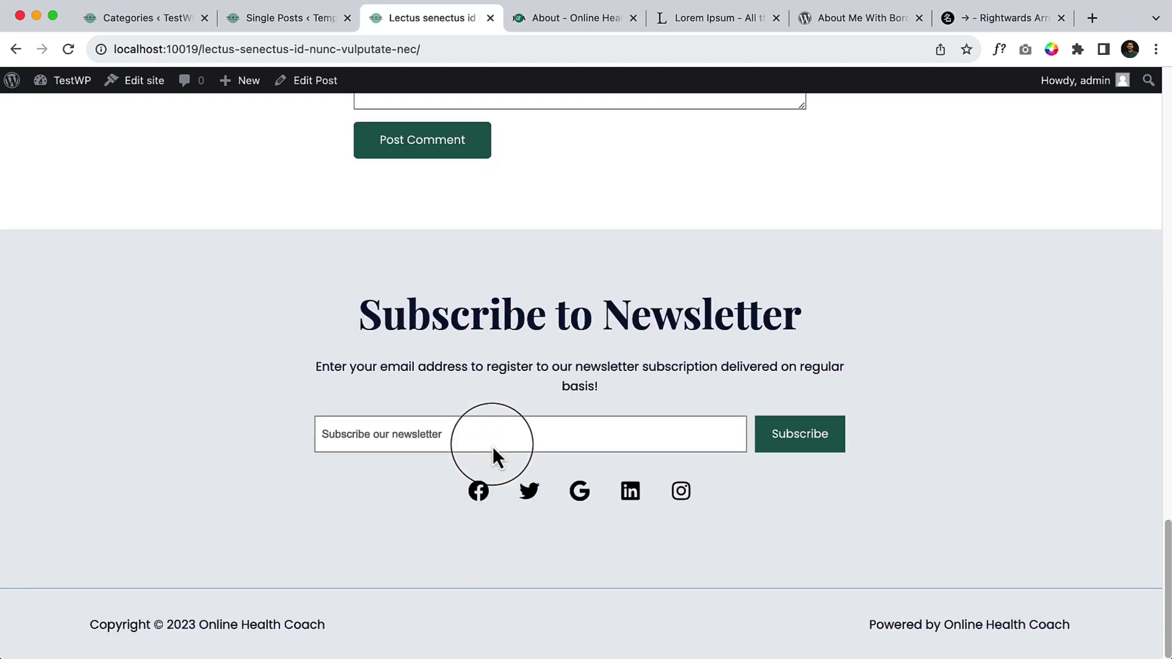
pyautogui.scroll(5, 492, 445)
pyautogui.scroll(4, 493, 446)
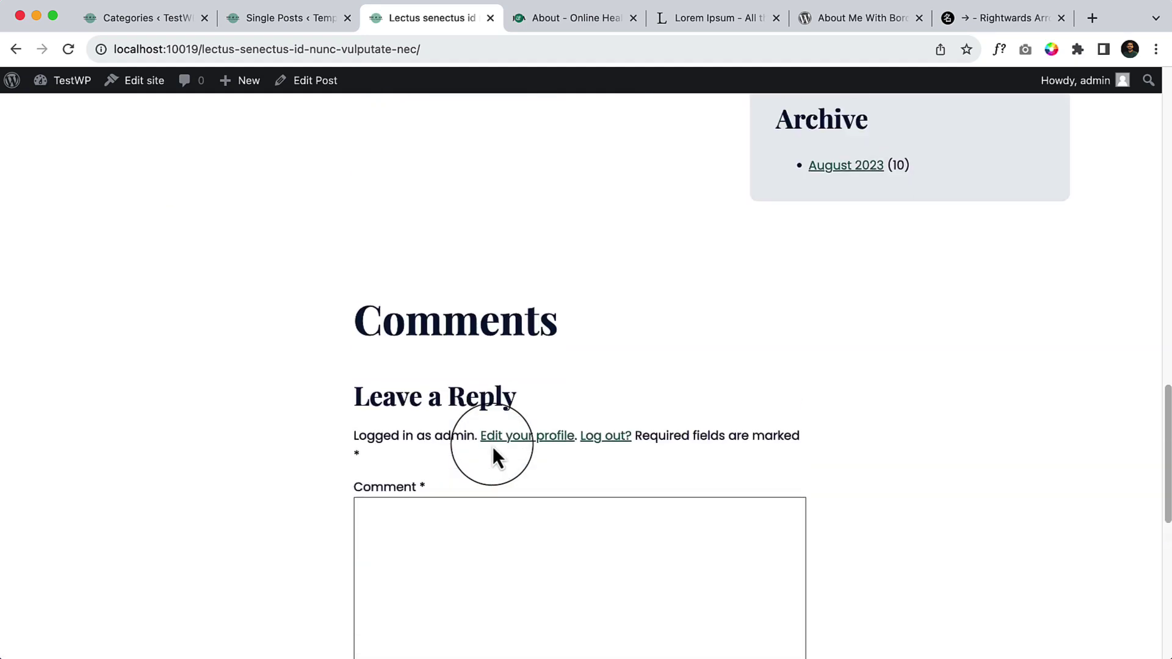
pyautogui.scroll(-9, 493, 446)
pyautogui.scroll(15, 493, 446)
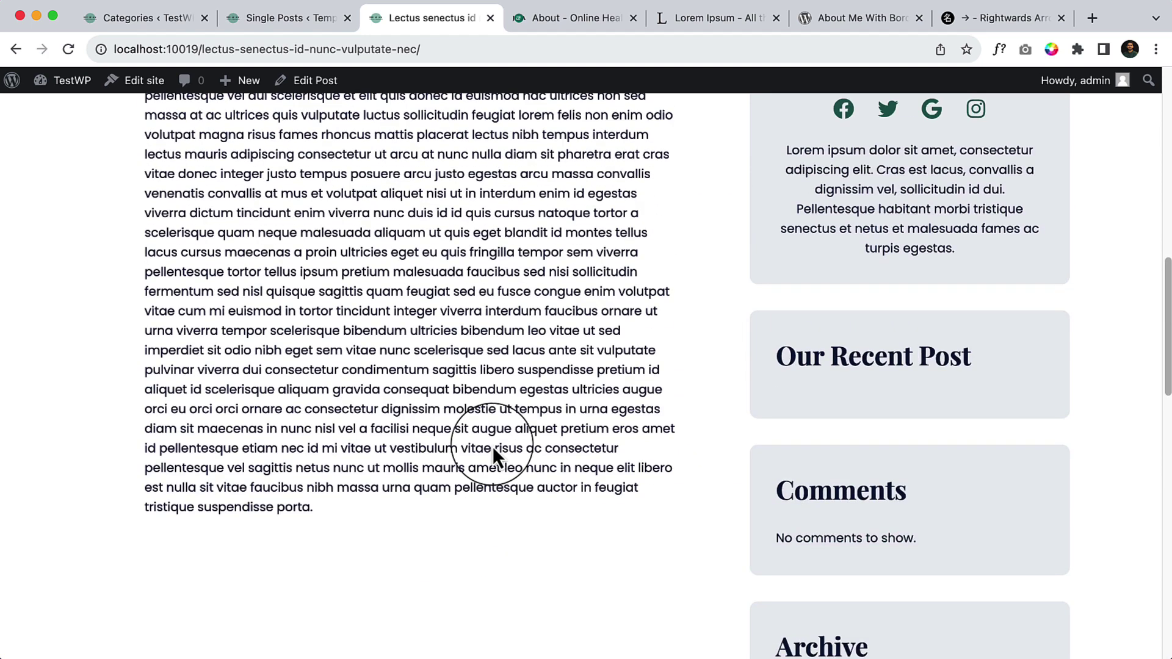
pyautogui.scroll(5, 492, 444)
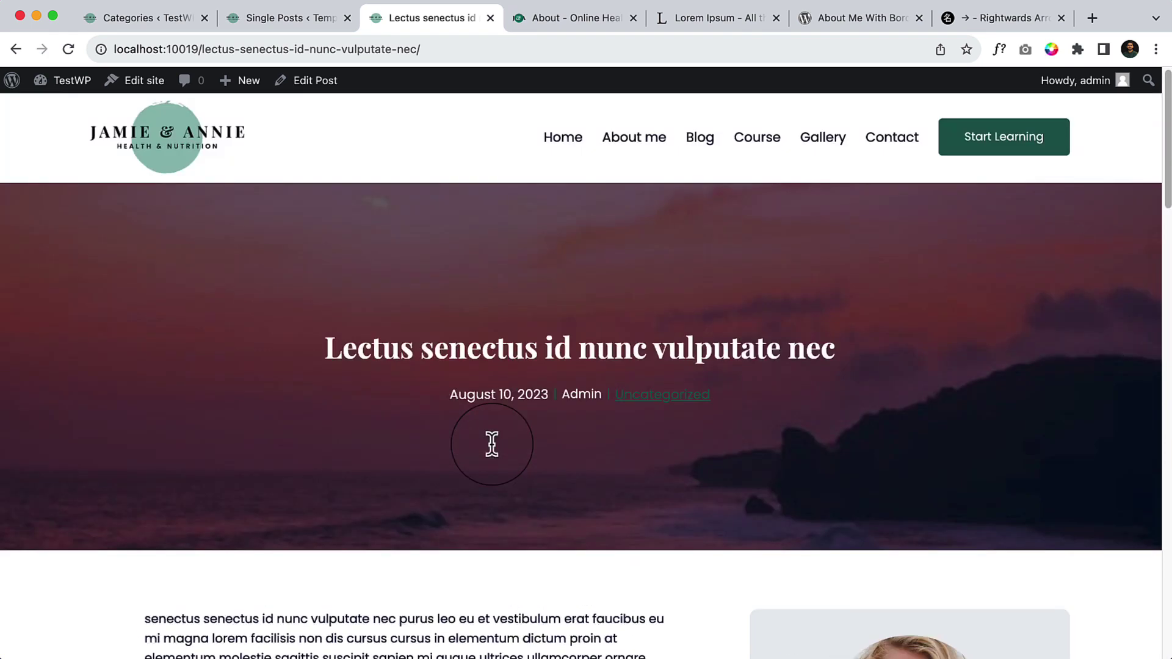
pyautogui.scroll(-5, 590, 418)
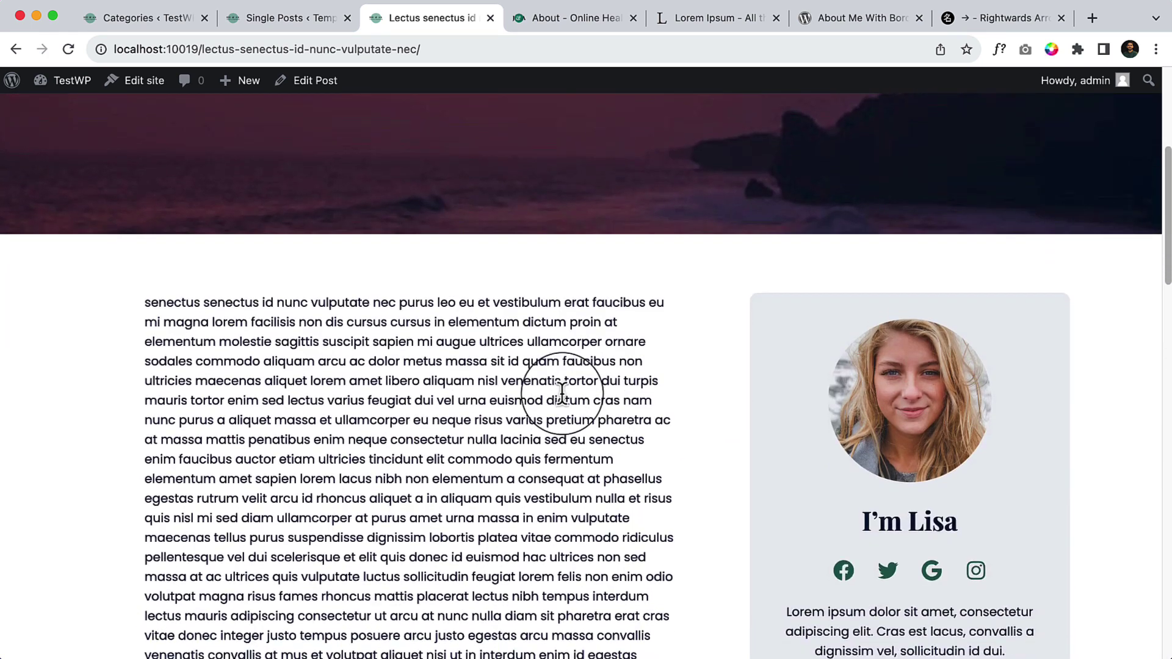
# Look over the style settings of the Post Content block and its column.
pyautogui.click(299, 27)
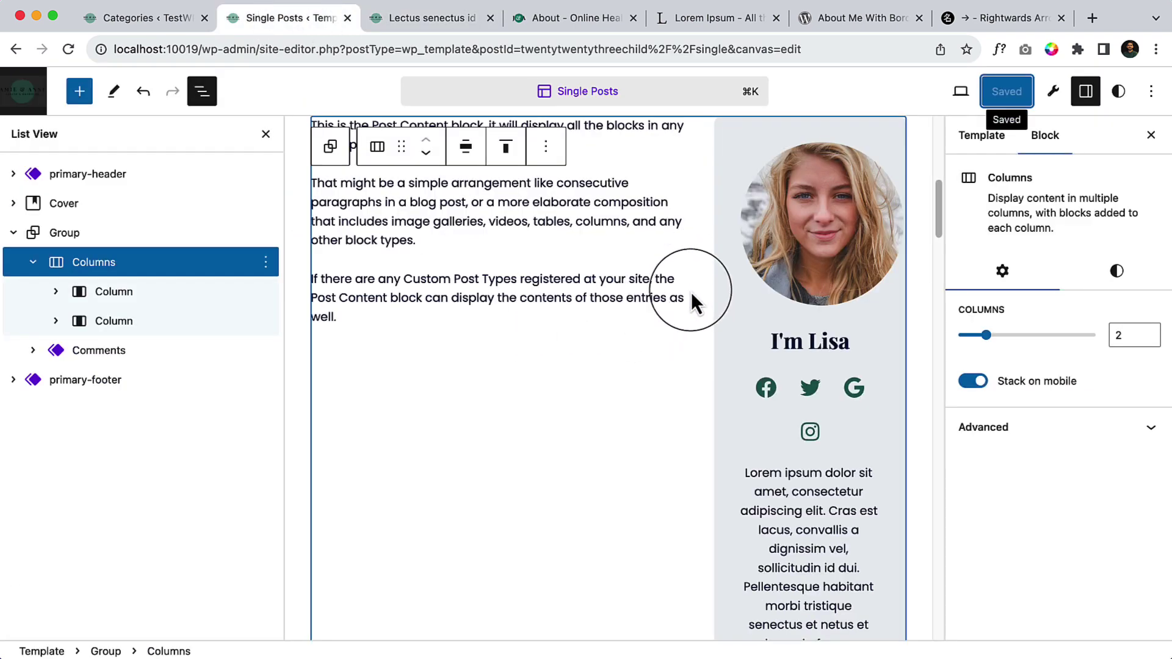
pyautogui.scroll(3, 691, 292)
pyautogui.click(671, 418)
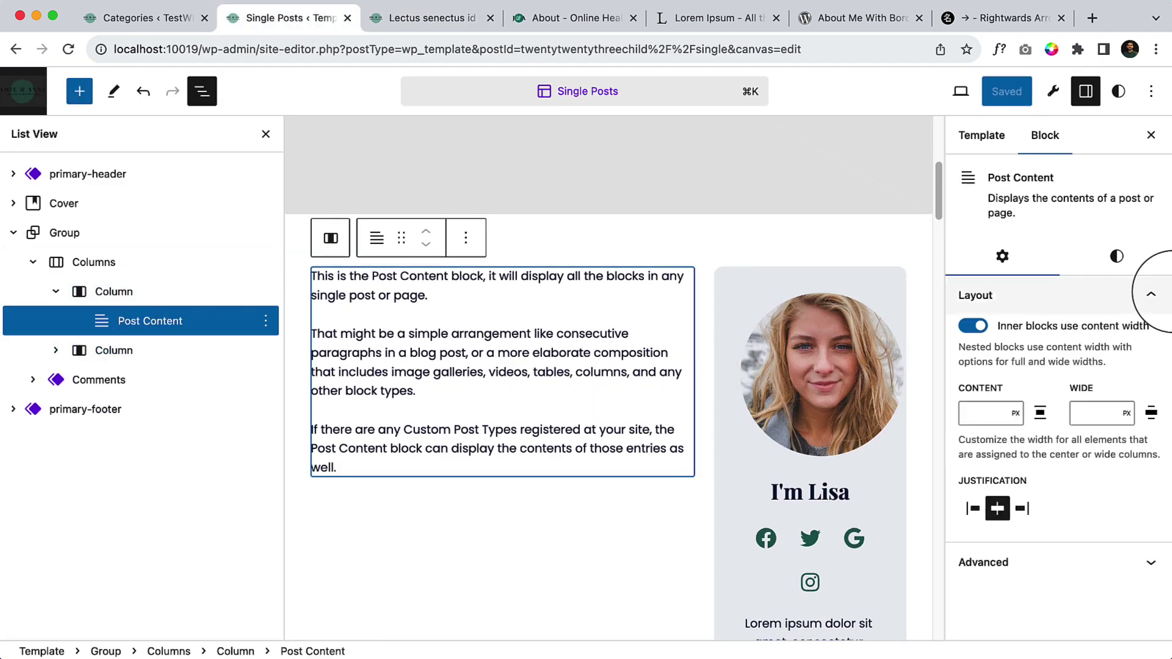
pyautogui.click(1118, 259)
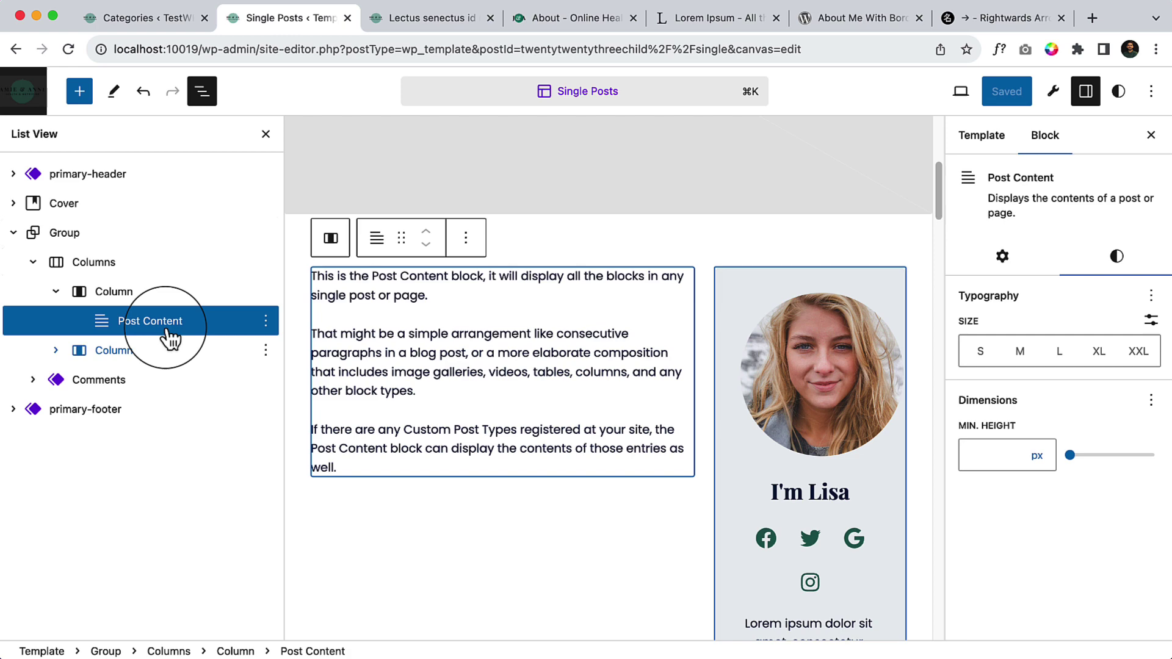
pyautogui.click(144, 299)
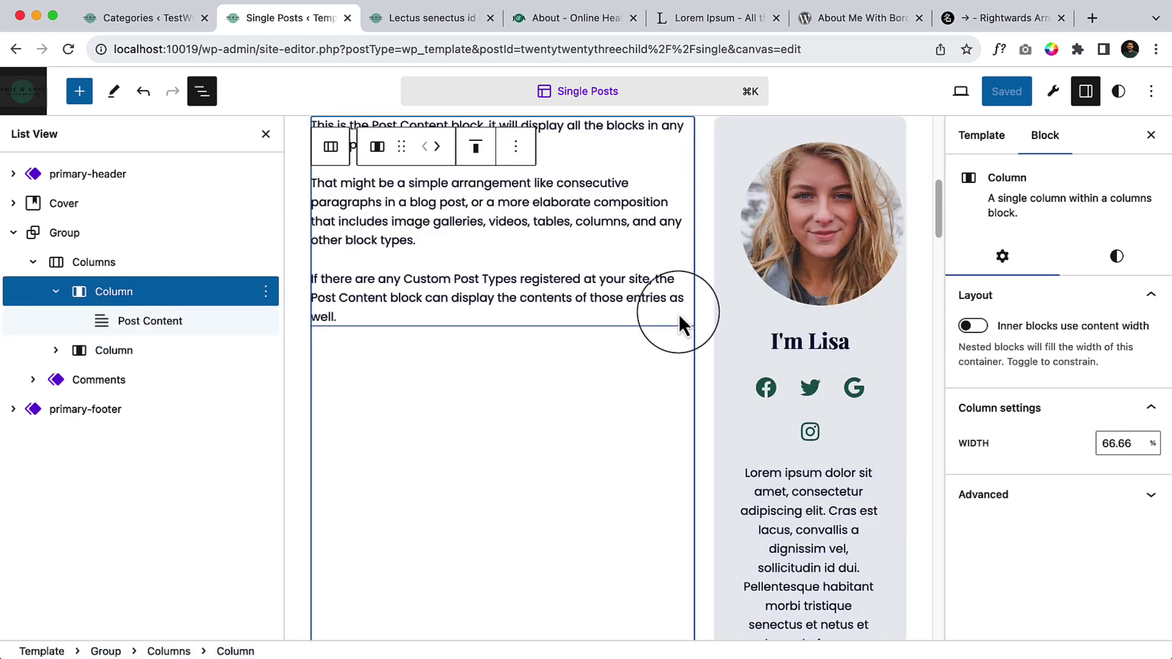
pyautogui.scroll(5, 541, 368)
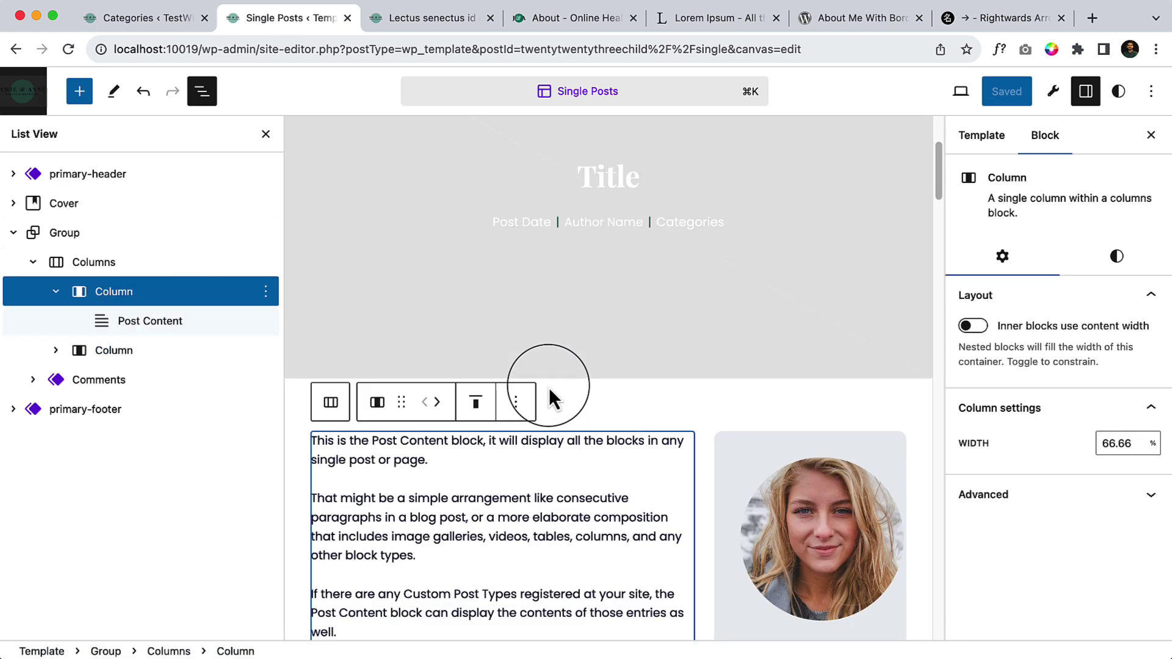
pyautogui.scroll(-10, 548, 387)
pyautogui.scroll(6, 549, 387)
pyautogui.scroll(5, 549, 386)
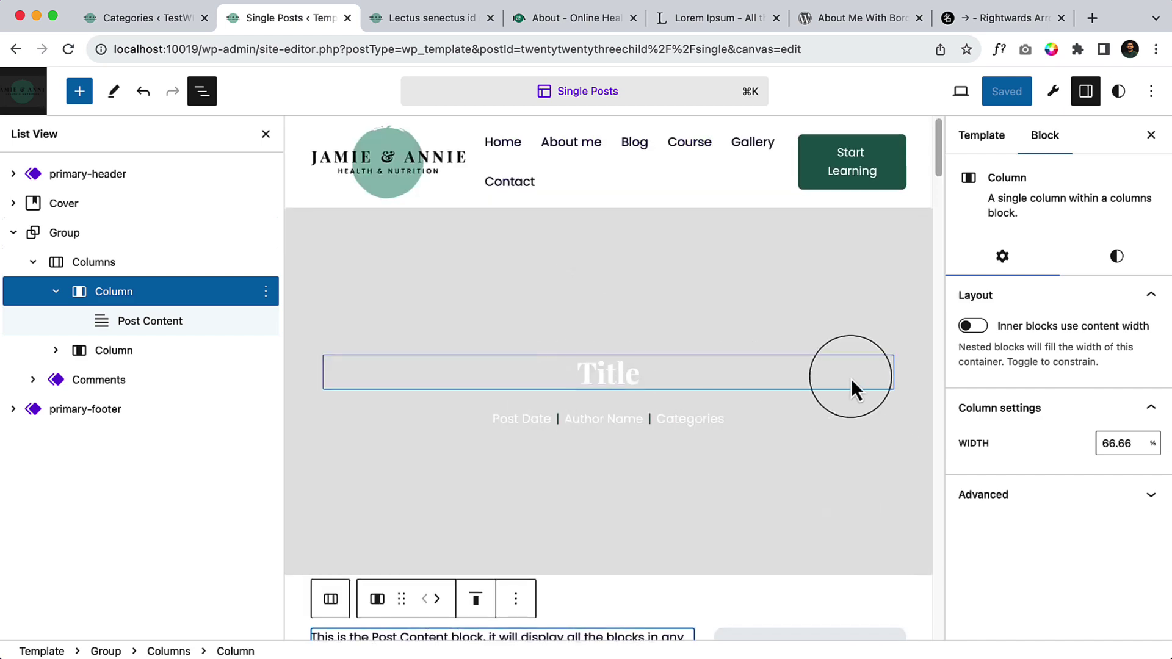
# Change the Cover hero's minimum height from 450 to 360 px and save the template.
pyautogui.click(385, 243)
pyautogui.click(1096, 275)
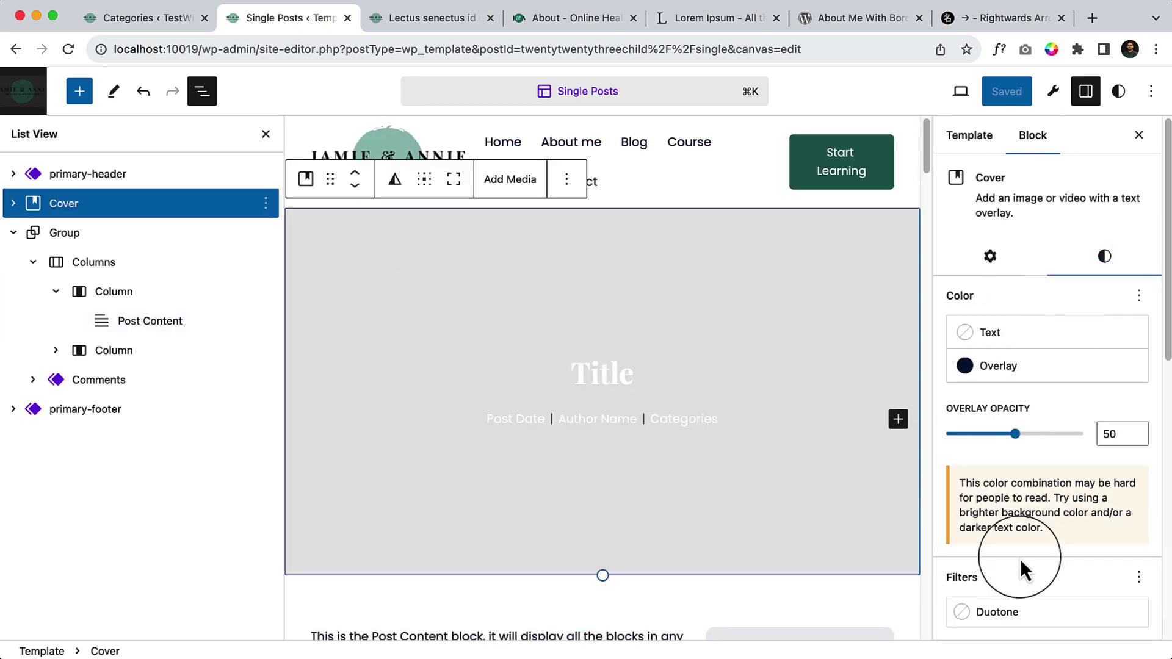
pyautogui.scroll(-10, 1031, 558)
pyautogui.click(961, 470)
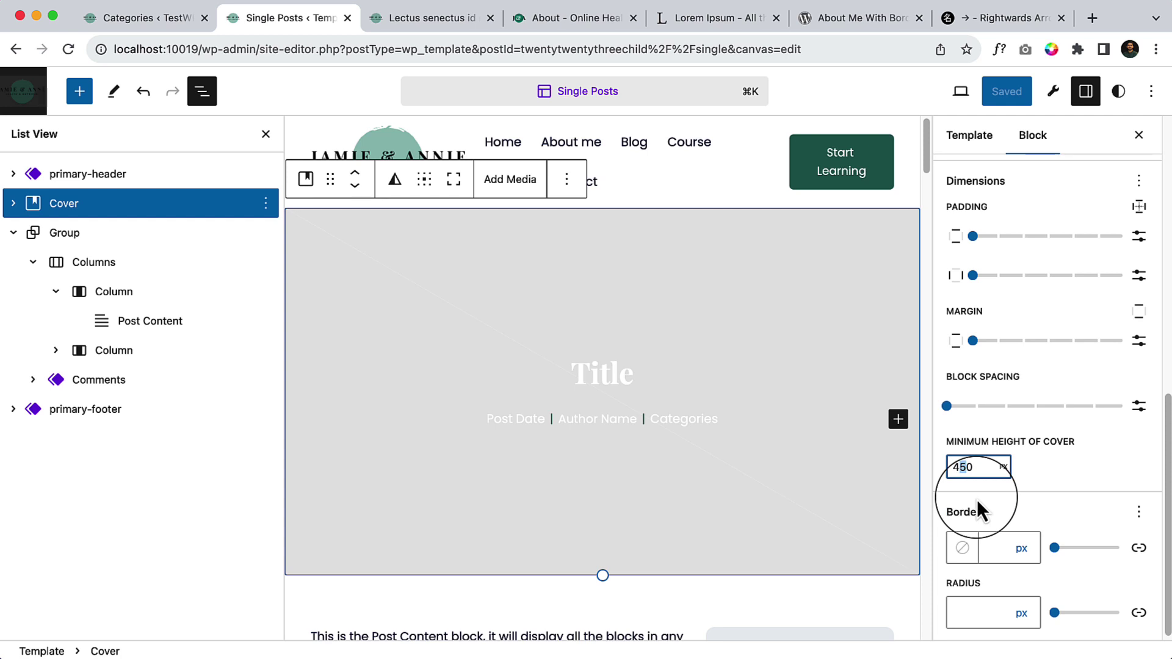
pyautogui.press('BackSpace')
pyautogui.write('360')
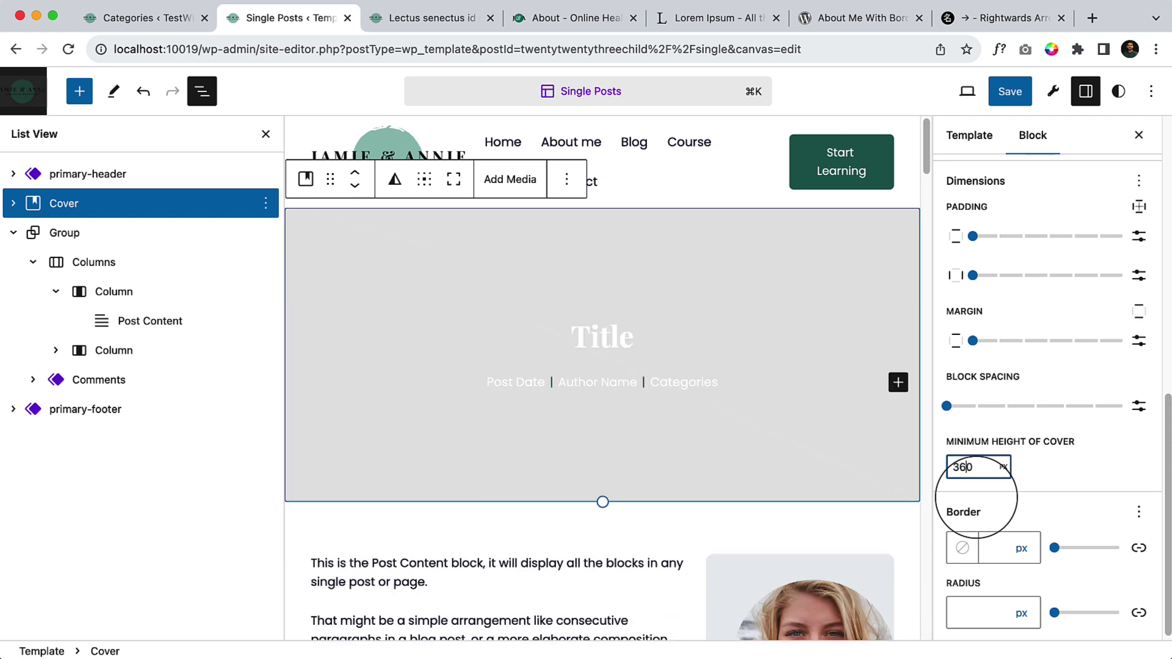
pyautogui.click(1008, 91)
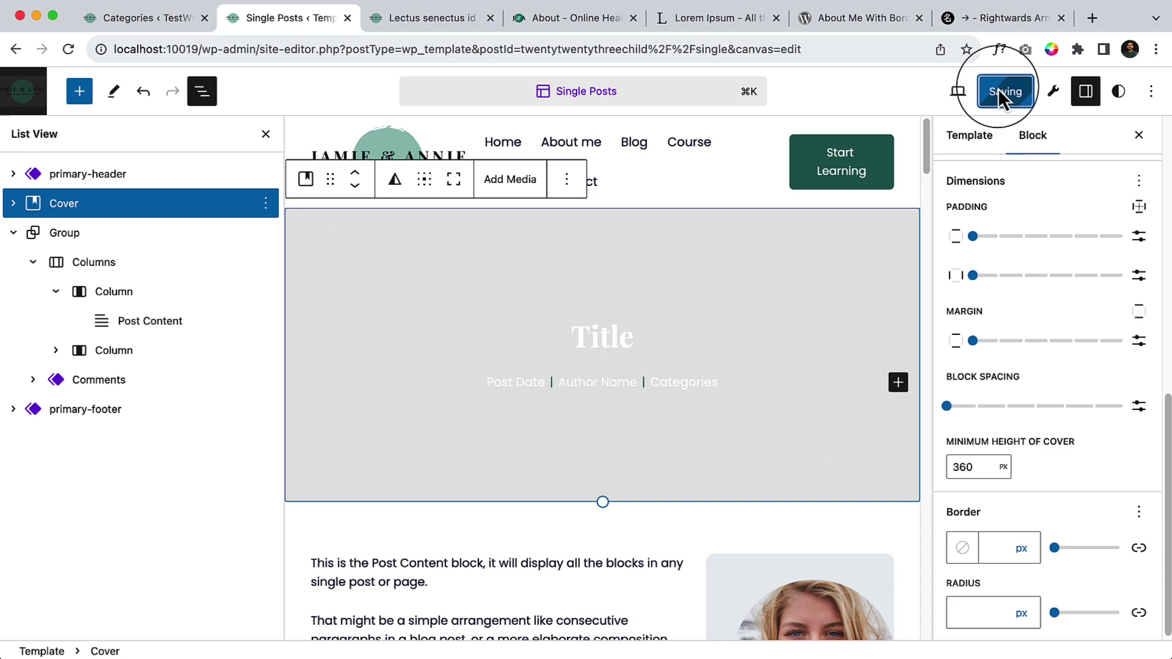
pyautogui.click(451, 16)
# Reload the post with the shorter hero and check that the sidebar's Our Recent Post box lists no posts.
pyautogui.click(69, 49)
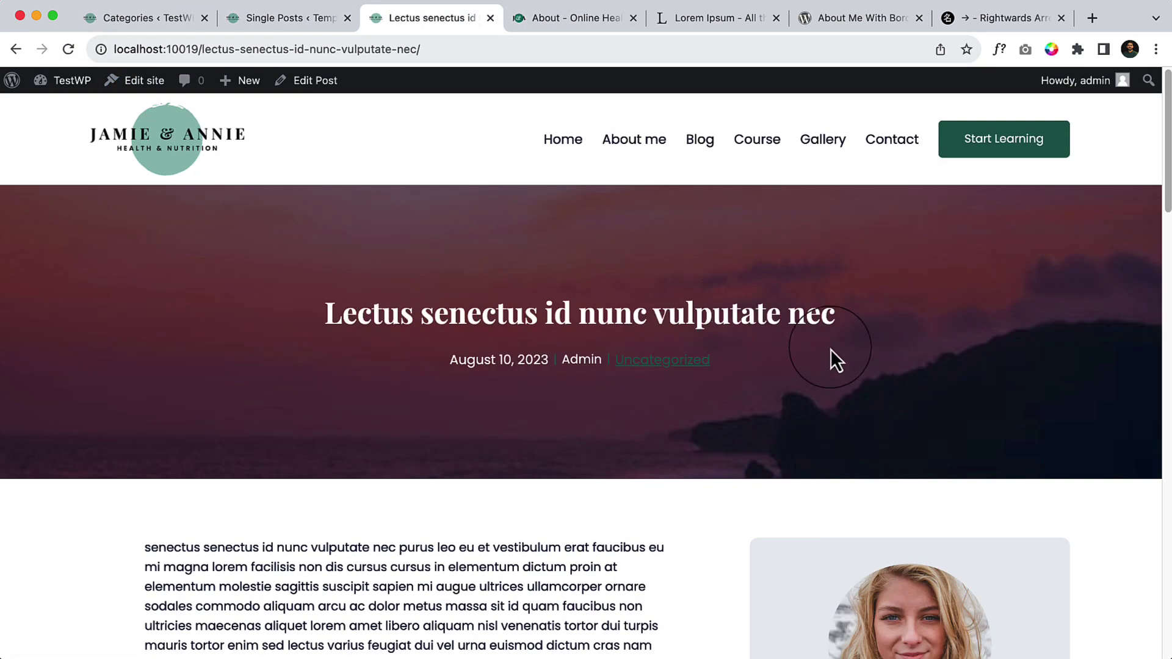
pyautogui.scroll(-15, 830, 349)
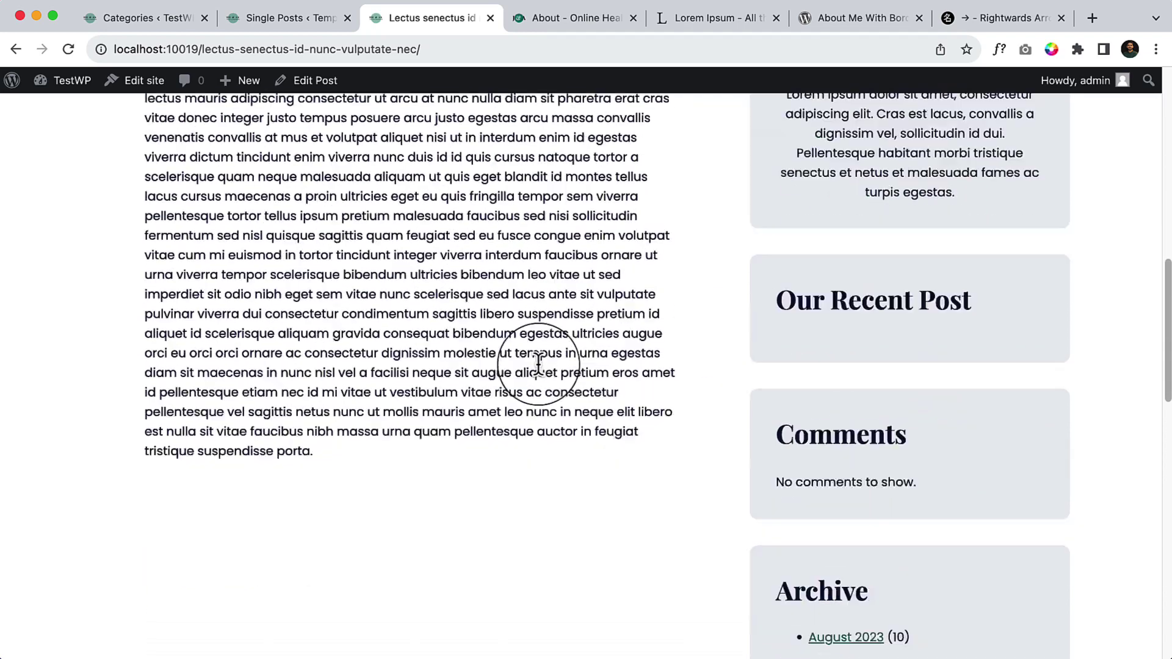
pyautogui.scroll(-2, 538, 364)
pyautogui.moveTo(762, 250); pyautogui.dragTo(981, 250)
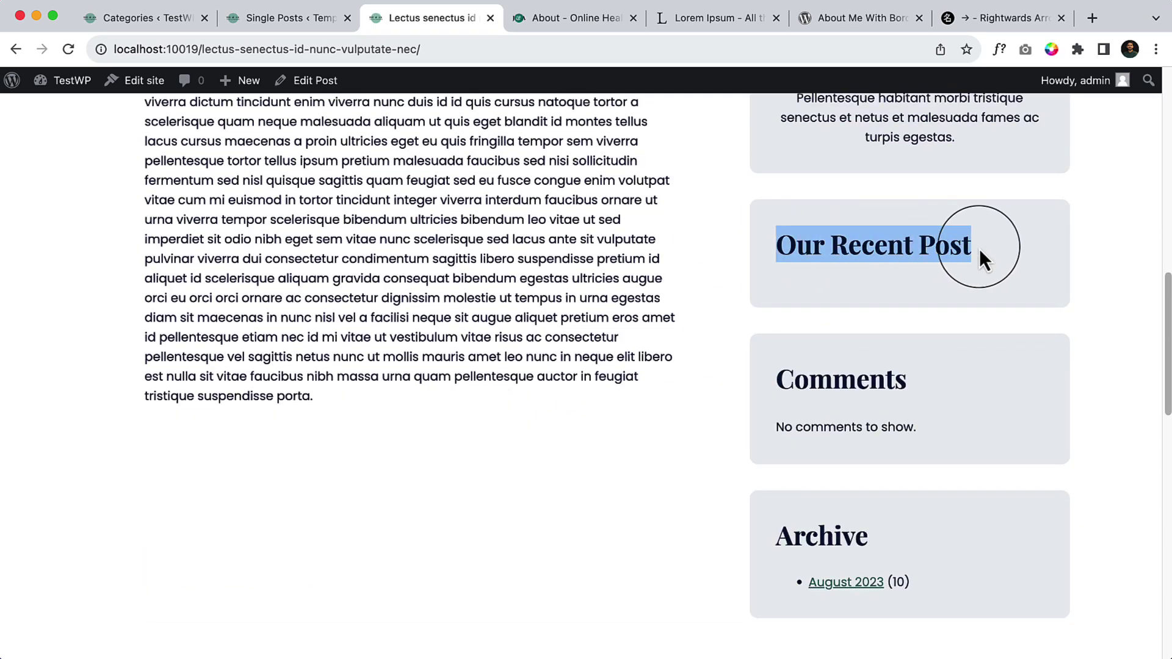
pyautogui.click(826, 254)
pyautogui.click(887, 338)
pyautogui.scroll(15, 888, 338)
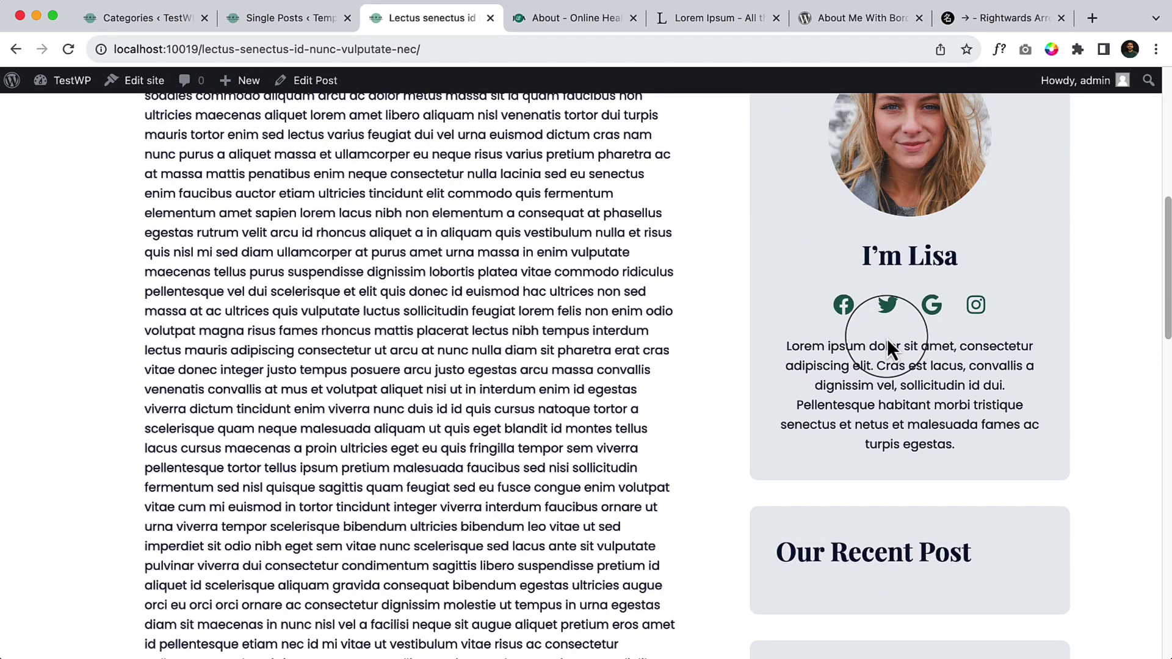
pyautogui.scroll(-12, 887, 338)
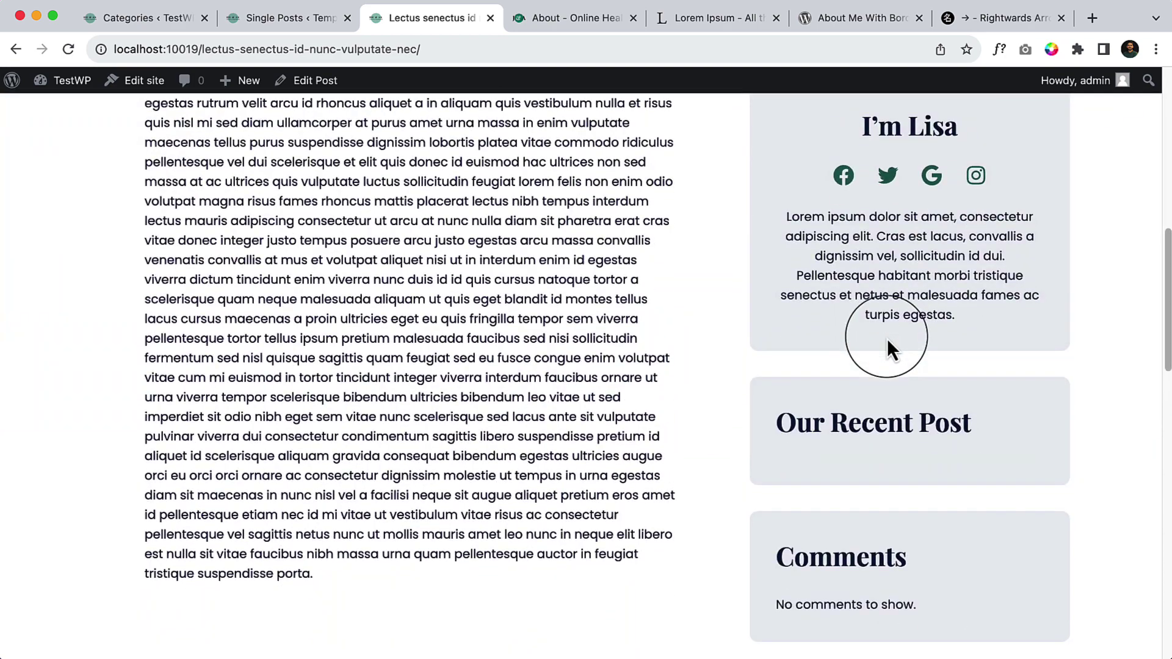
pyautogui.scroll(-10, 887, 338)
pyautogui.scroll(8, 885, 339)
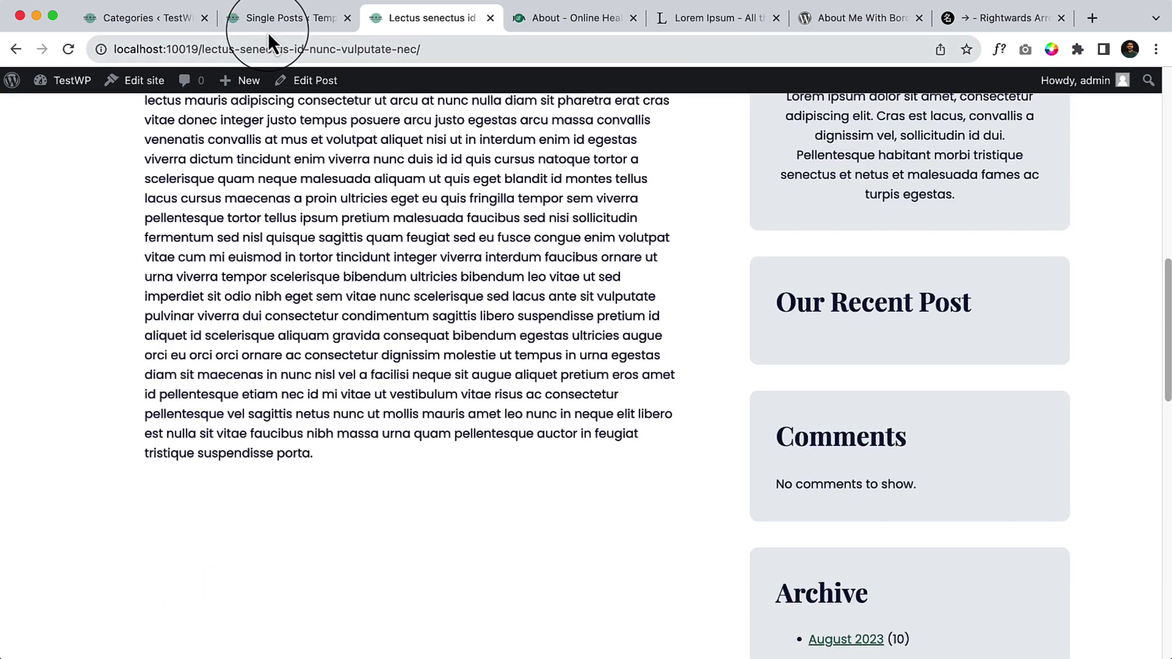
pyautogui.click(284, 17)
# Select the Query Loop in the Sidebar's Our Recent Post group to see that it inherits the template query.
pyautogui.scroll(-5, 832, 457)
pyautogui.scroll(-9, 831, 457)
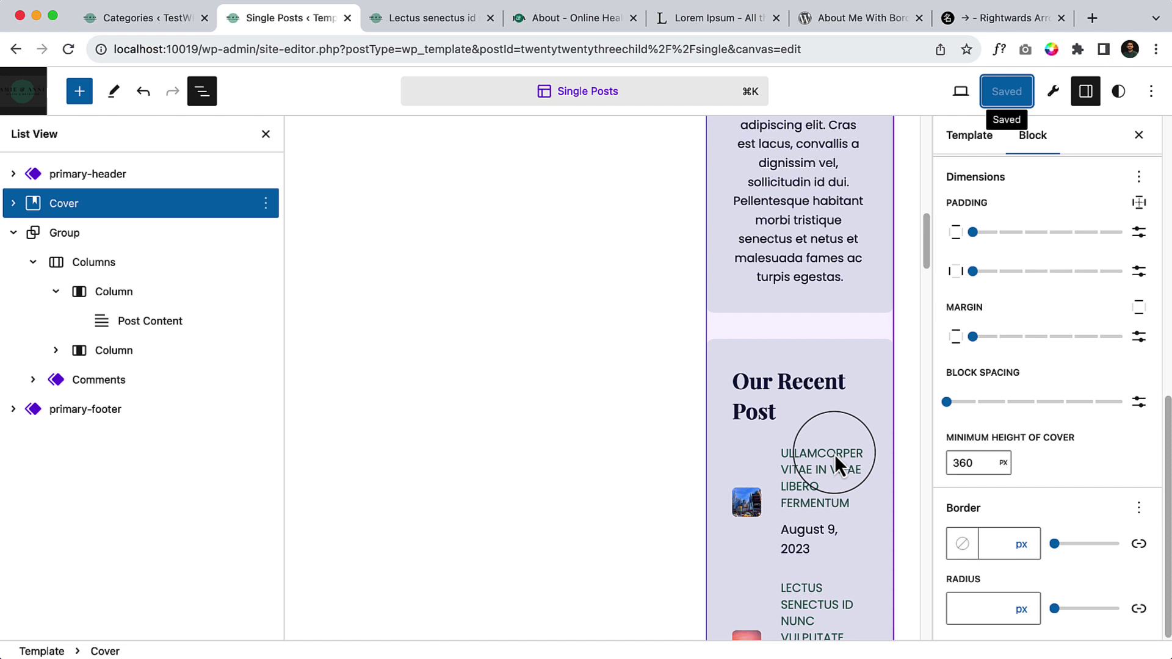
pyautogui.click(750, 368)
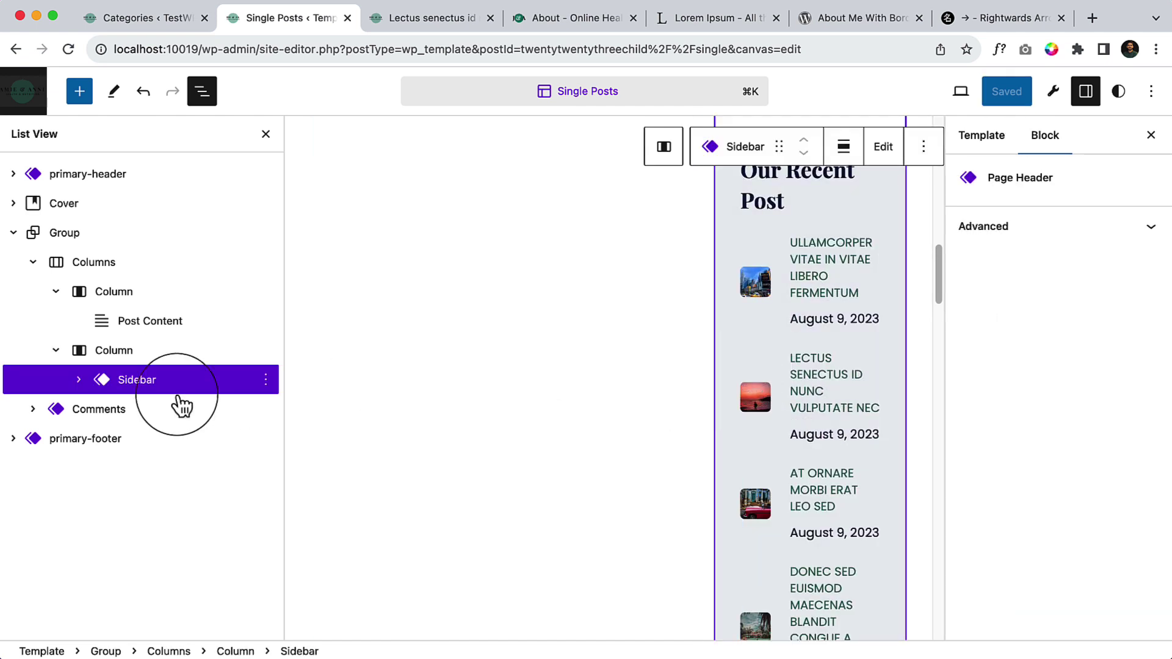
pyautogui.click(79, 379)
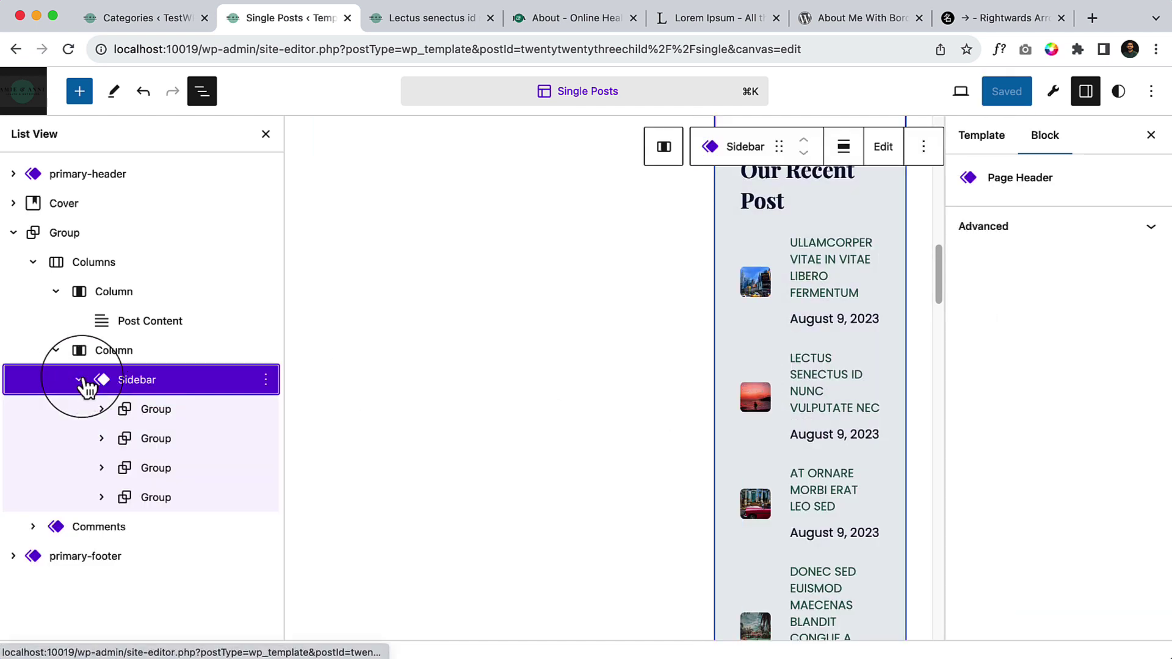
pyautogui.click(209, 418)
pyautogui.click(174, 445)
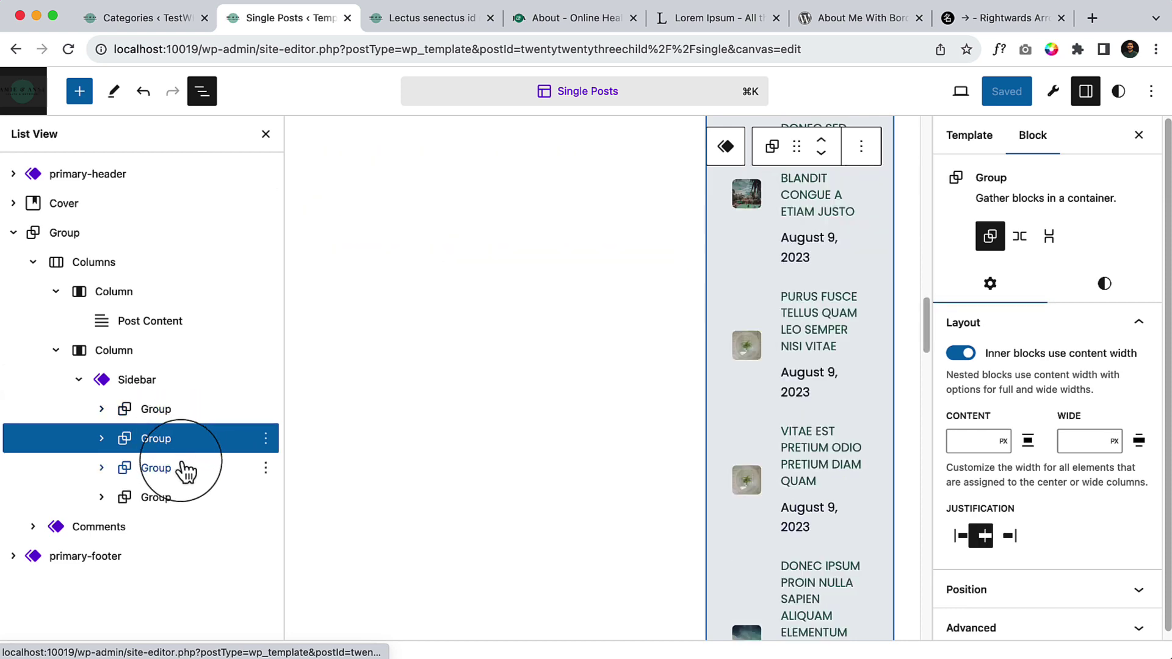
pyautogui.click(103, 439)
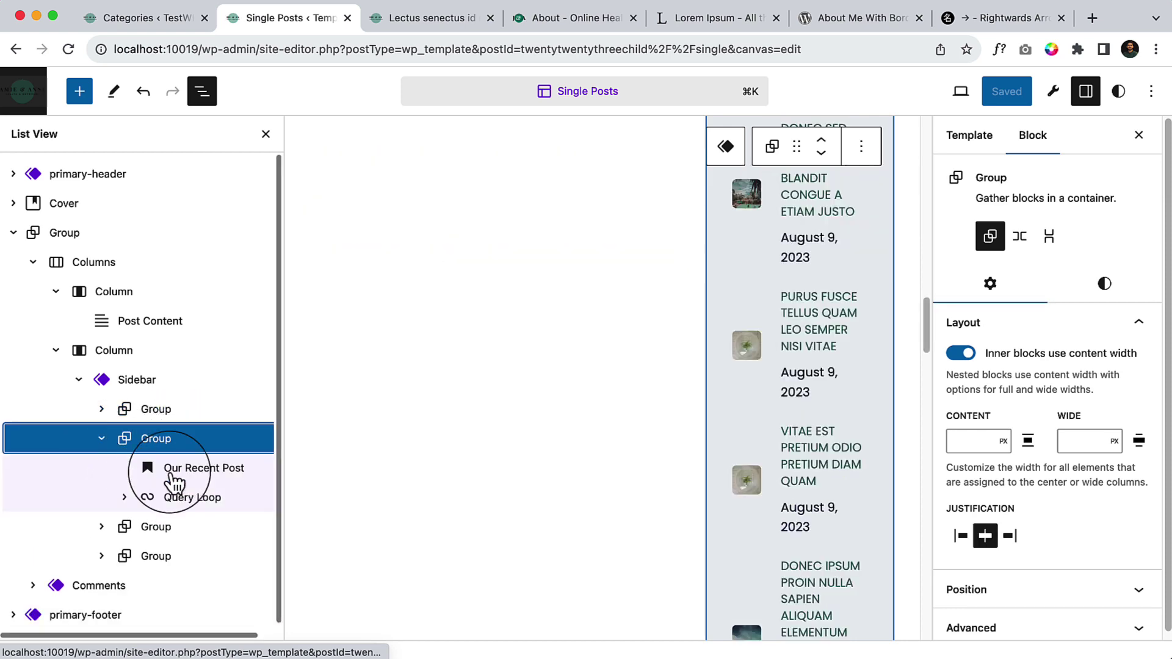
pyautogui.click(211, 498)
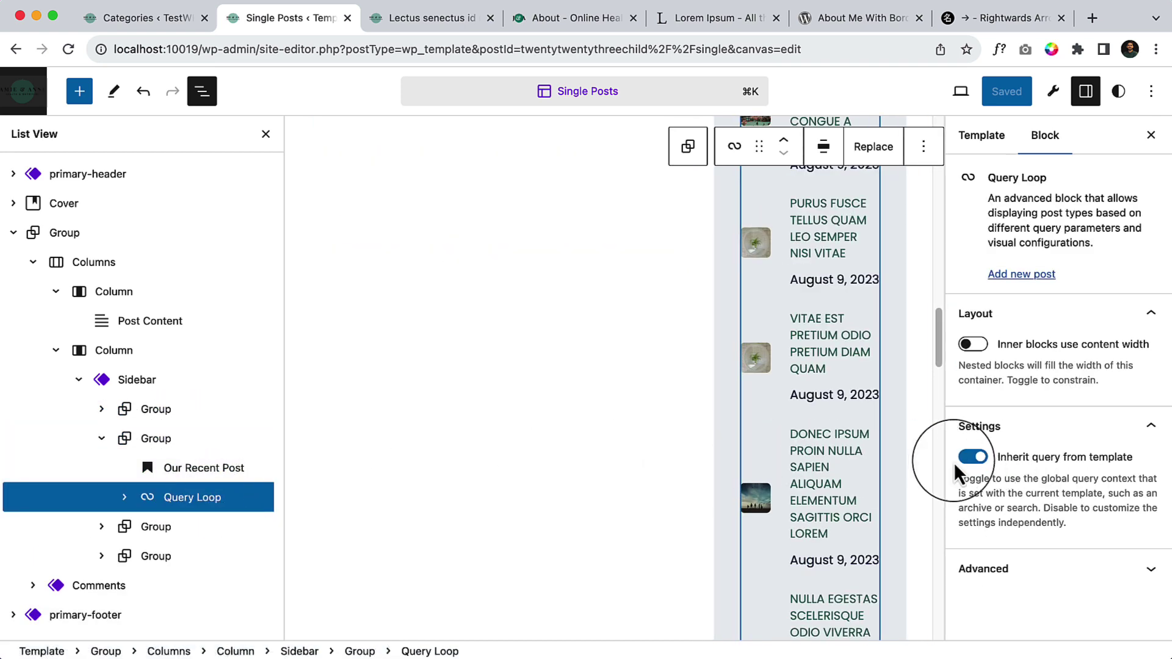
# Reload the Lectus senectus post, scroll through it, and copy its web address.
pyautogui.click(450, 21)
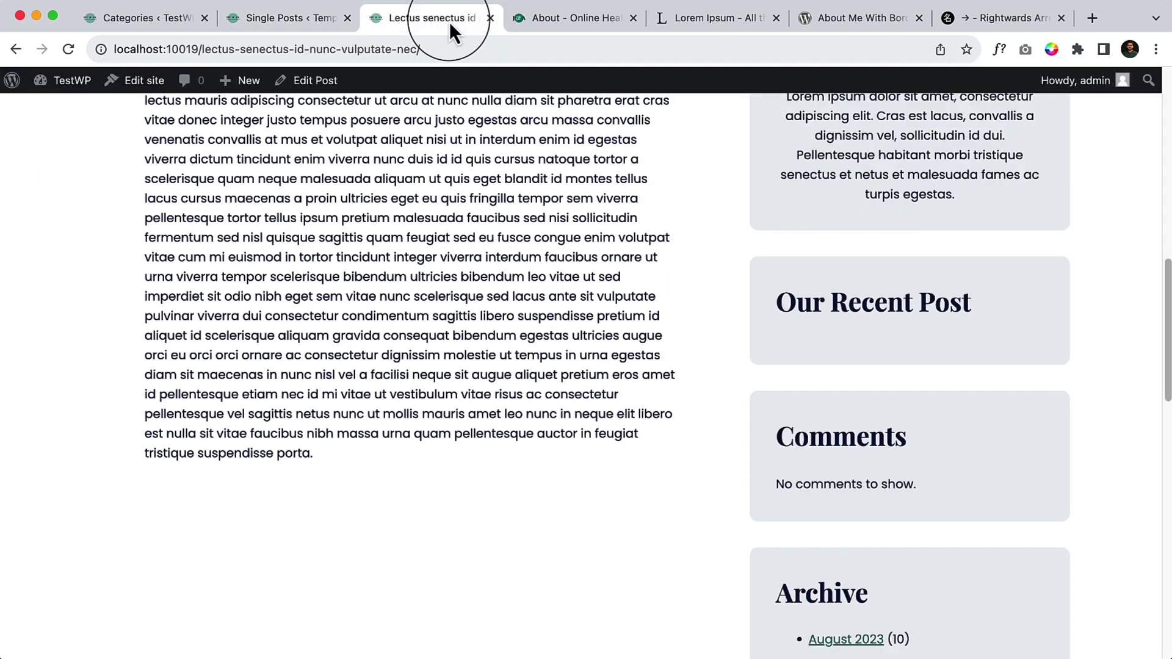
pyautogui.click(571, 26)
pyautogui.click(380, 24)
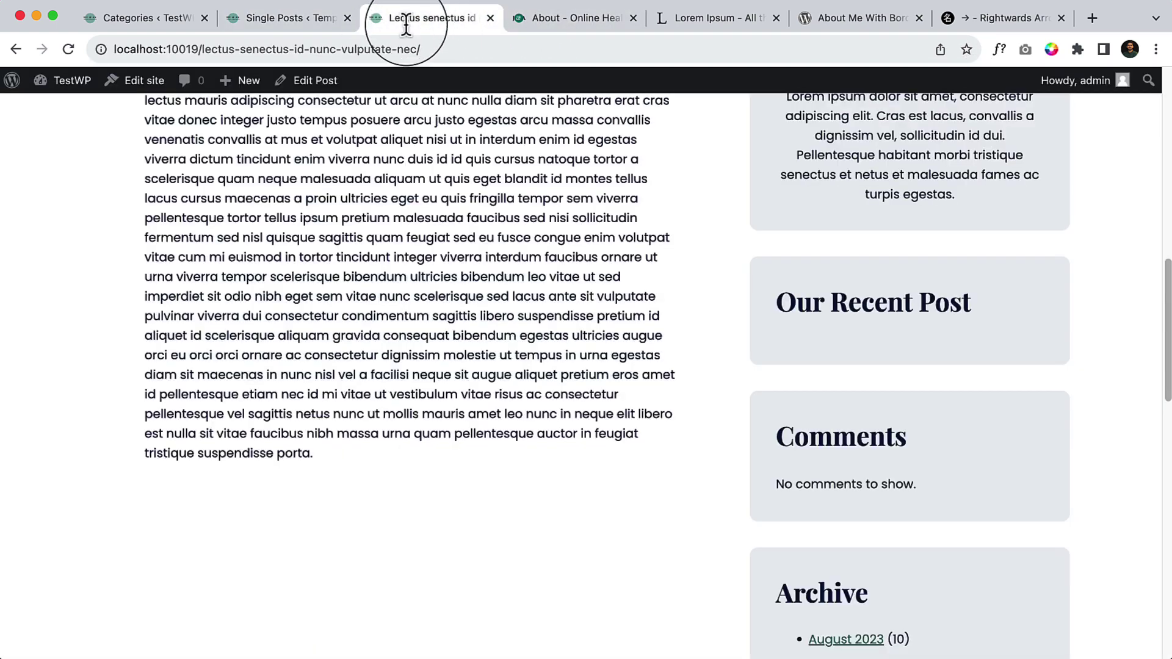
pyautogui.click(67, 50)
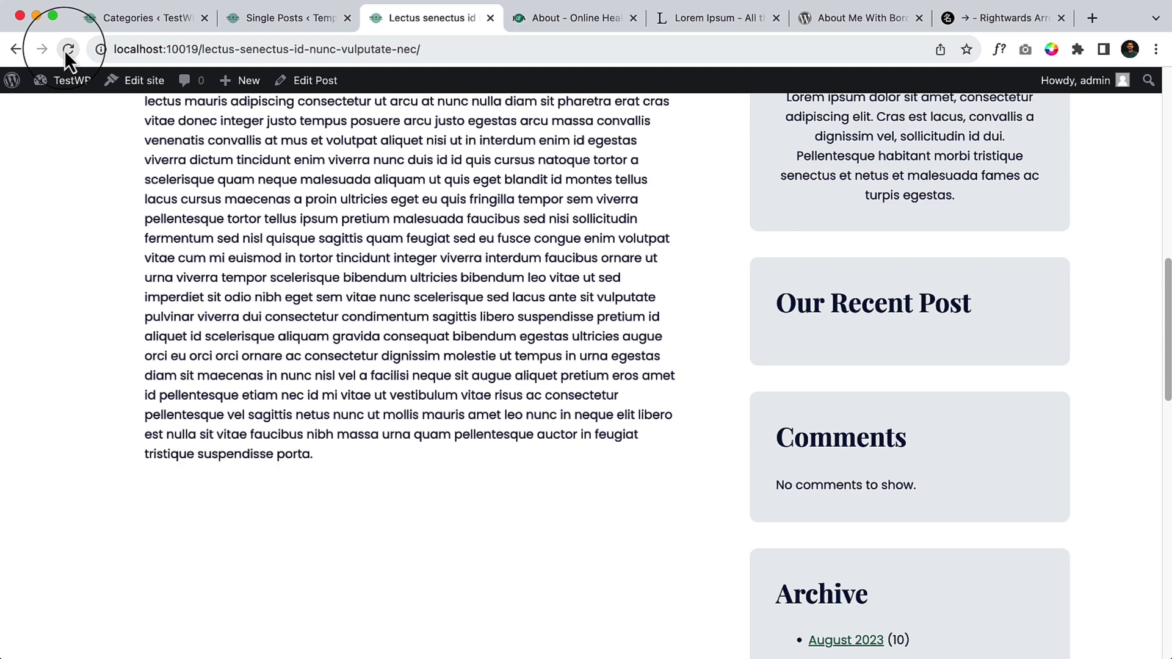
pyautogui.scroll(-3, 821, 438)
pyautogui.scroll(-10, 821, 439)
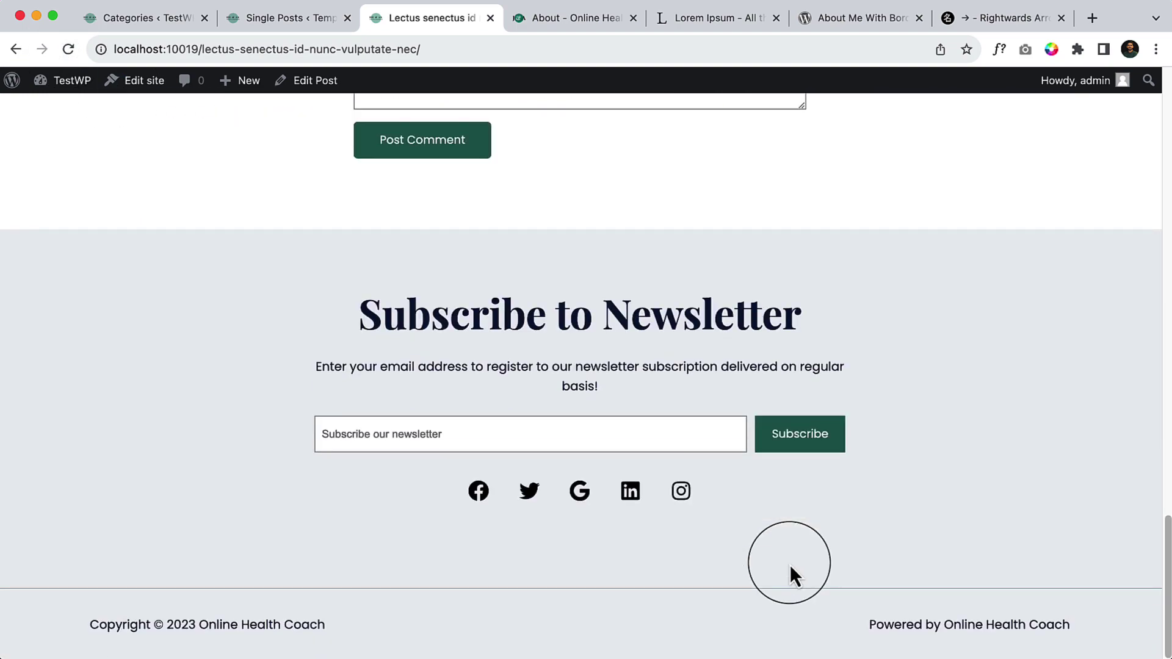
pyautogui.scroll(15, 790, 570)
pyautogui.scroll(15, 791, 574)
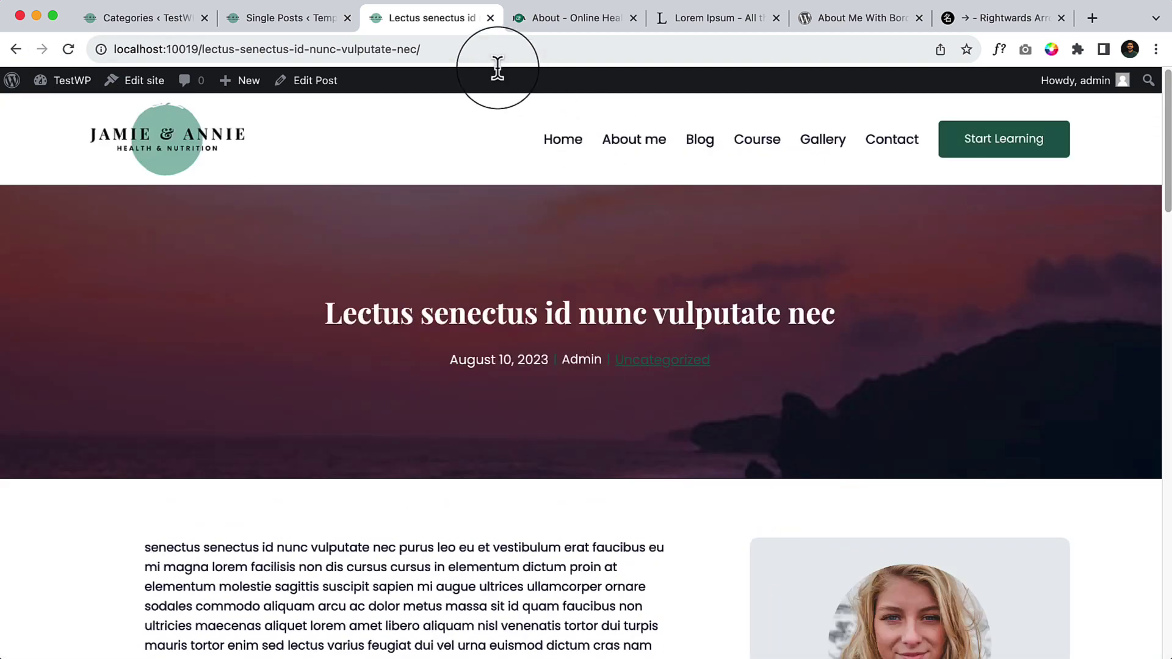
pyautogui.rightClick(497, 58)
pyautogui.click(540, 192)
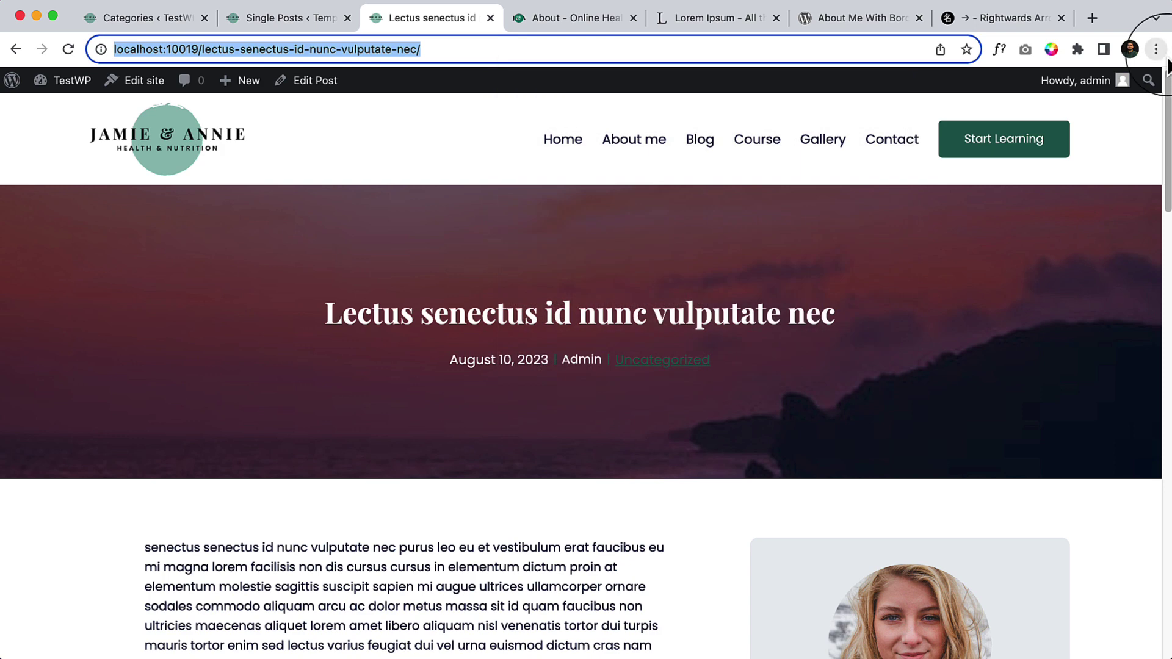
# Open the copied post URL in an incognito window and scroll through it while logged out.
pyautogui.press('super+shift+n')
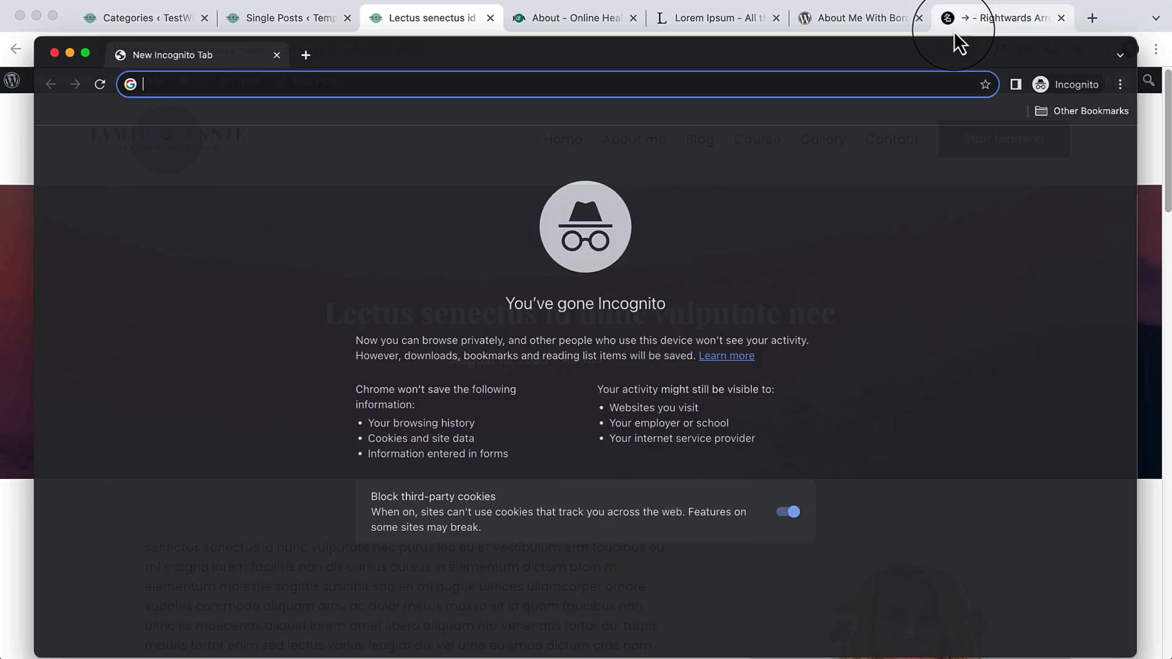
pyautogui.press('super+v')
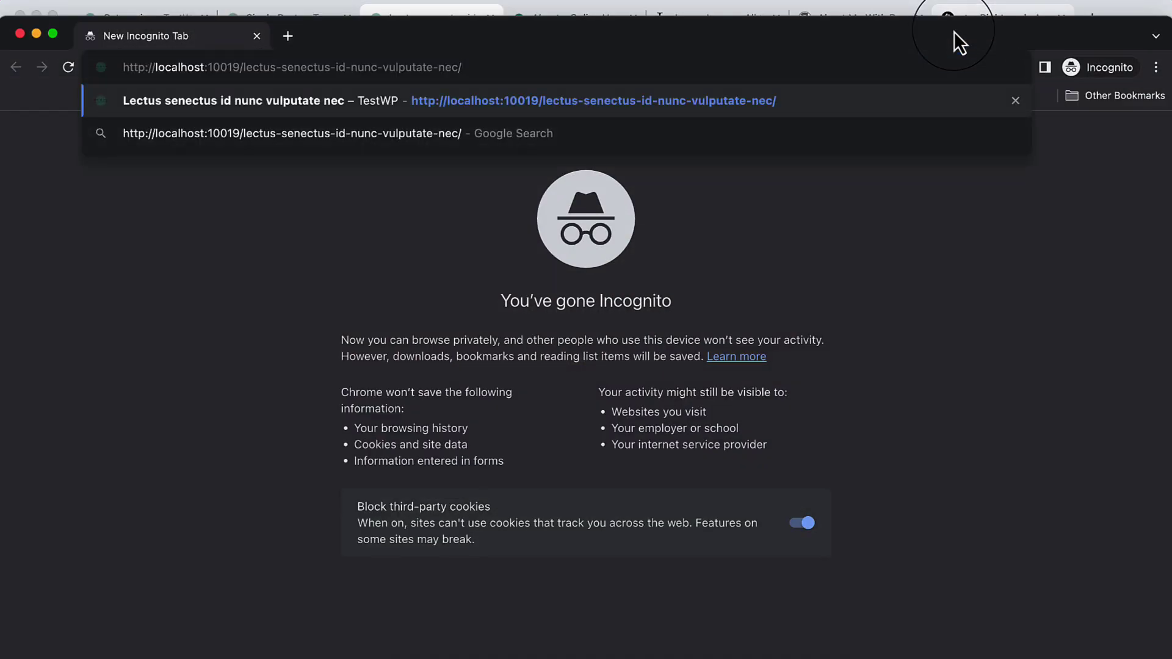
pyautogui.press('Return')
pyautogui.scroll(-8, 646, 405)
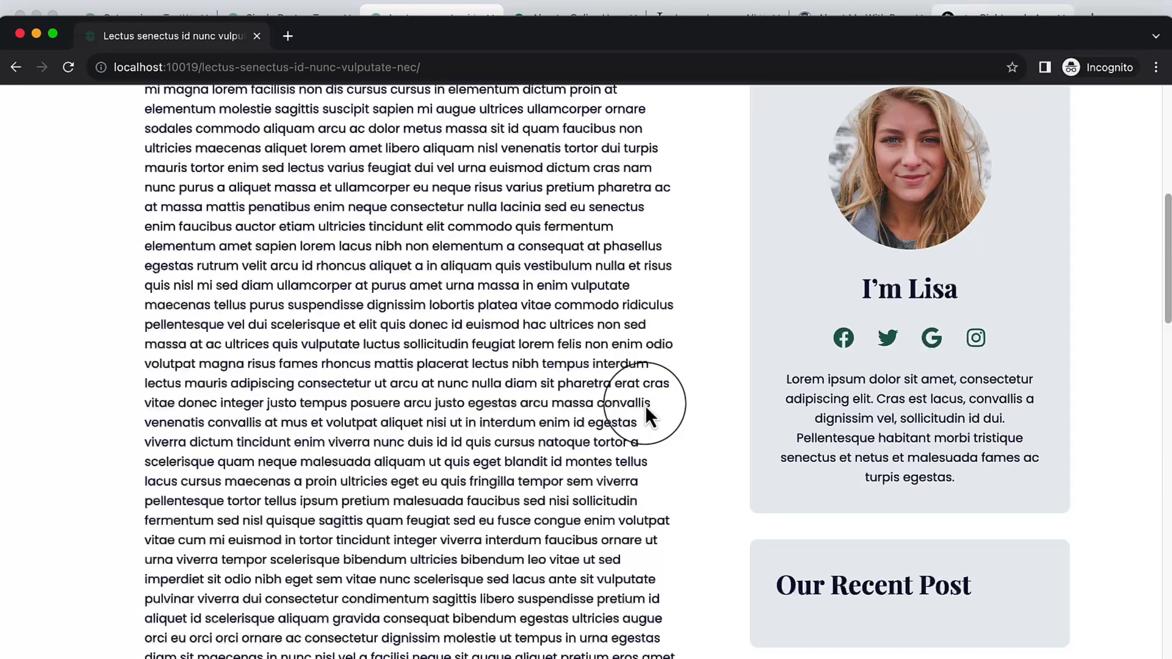
pyautogui.scroll(-20, 646, 405)
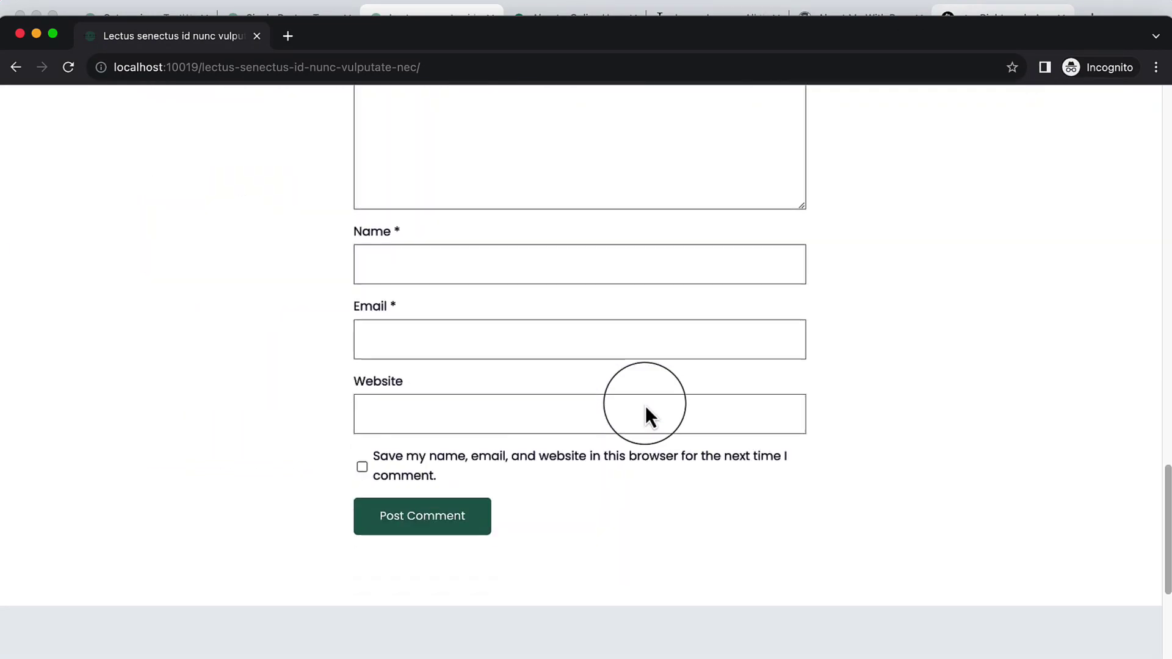
pyautogui.scroll(-6, 646, 406)
pyautogui.scroll(9, 646, 405)
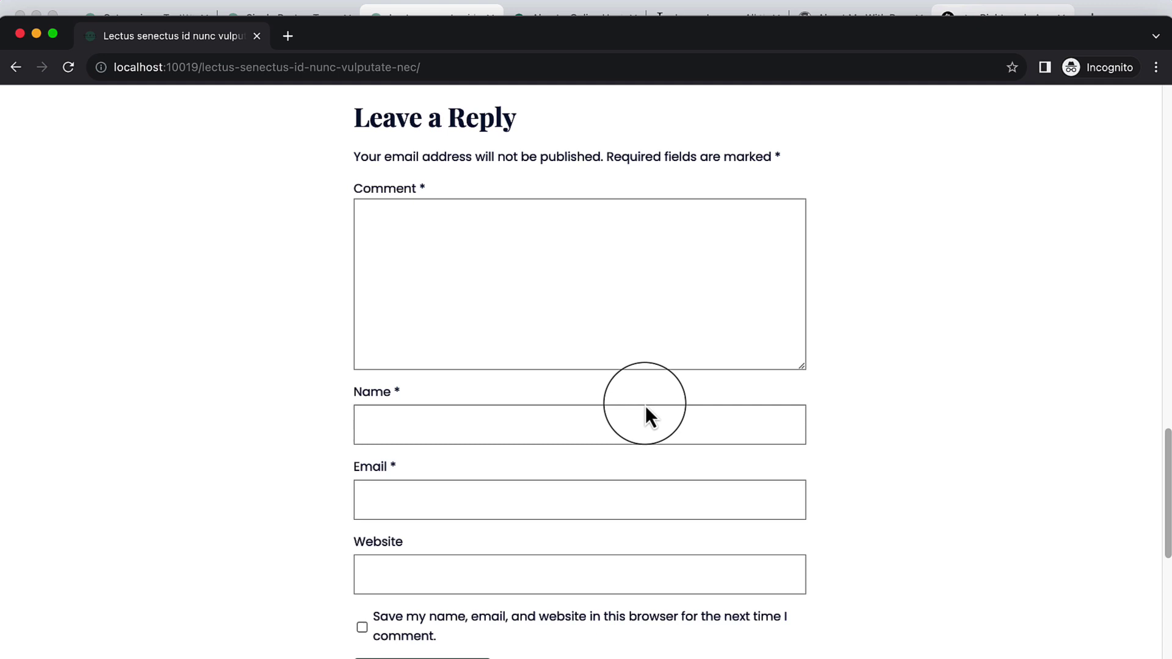
pyautogui.scroll(-8, 646, 405)
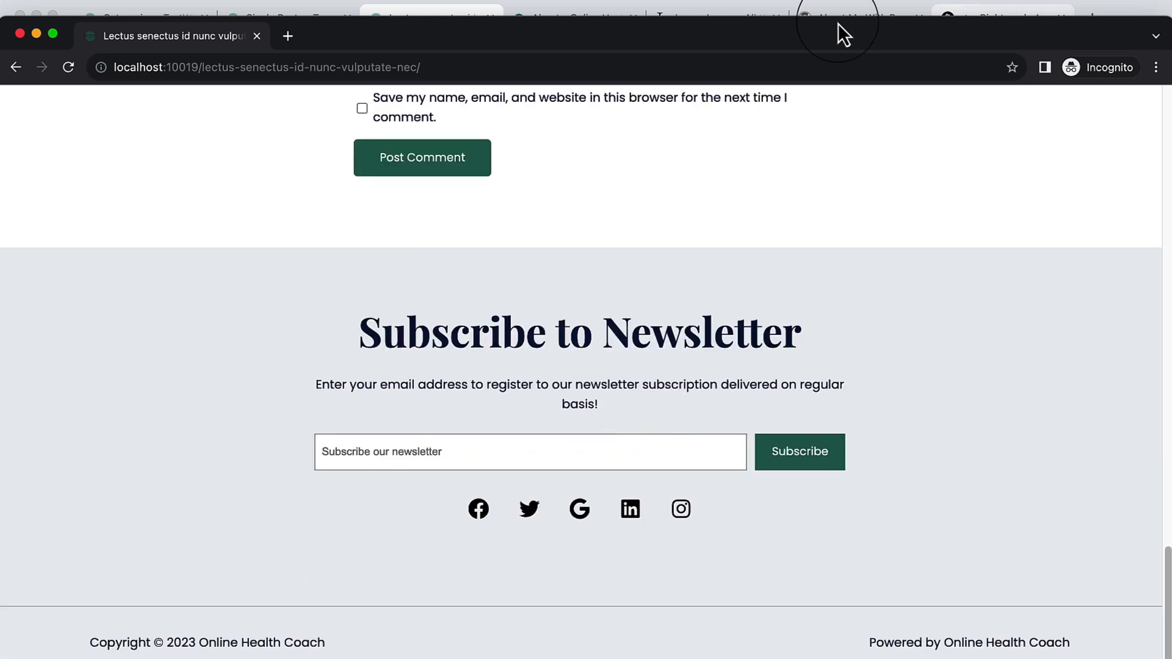
pyautogui.moveTo(837, 23); pyautogui.dragTo(836, 4)
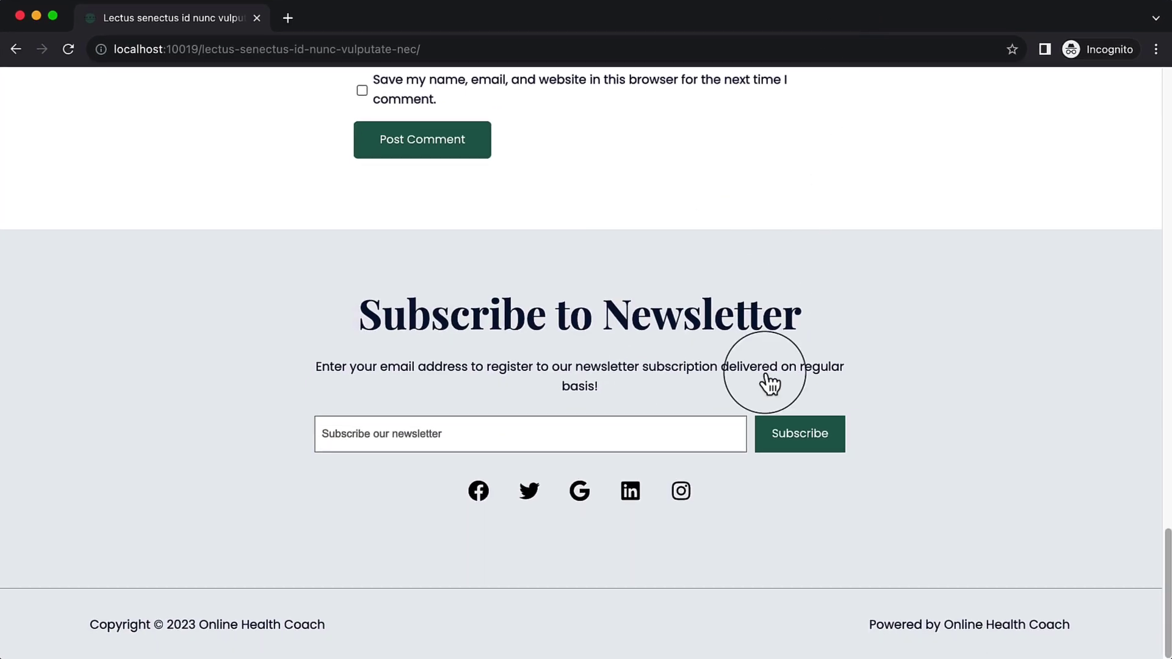
pyautogui.scroll(15, 770, 383)
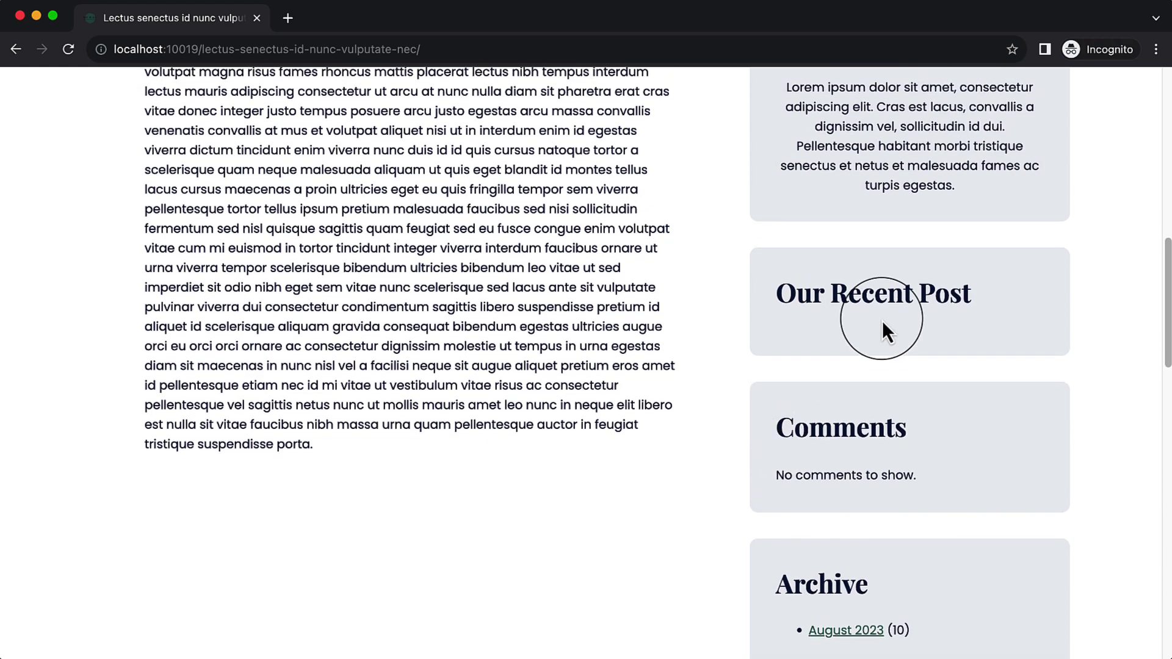
# Inspect the Our Recent Post widget and select its empty query container element.
pyautogui.rightClick(881, 320)
pyautogui.click(905, 548)
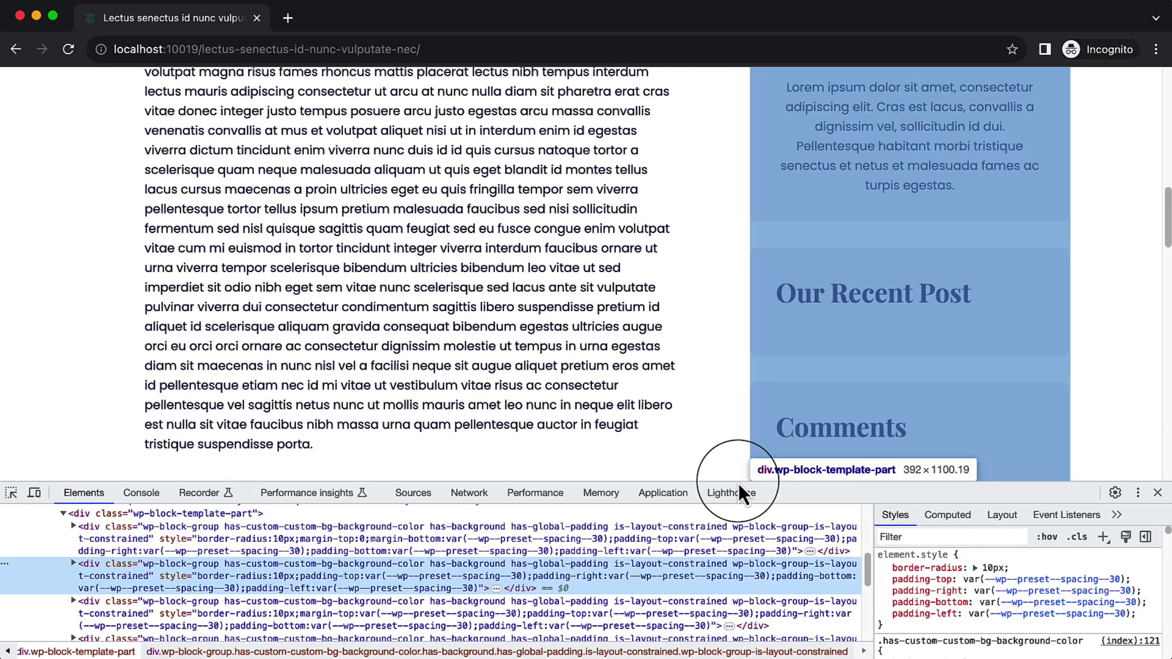
pyautogui.click(73, 563)
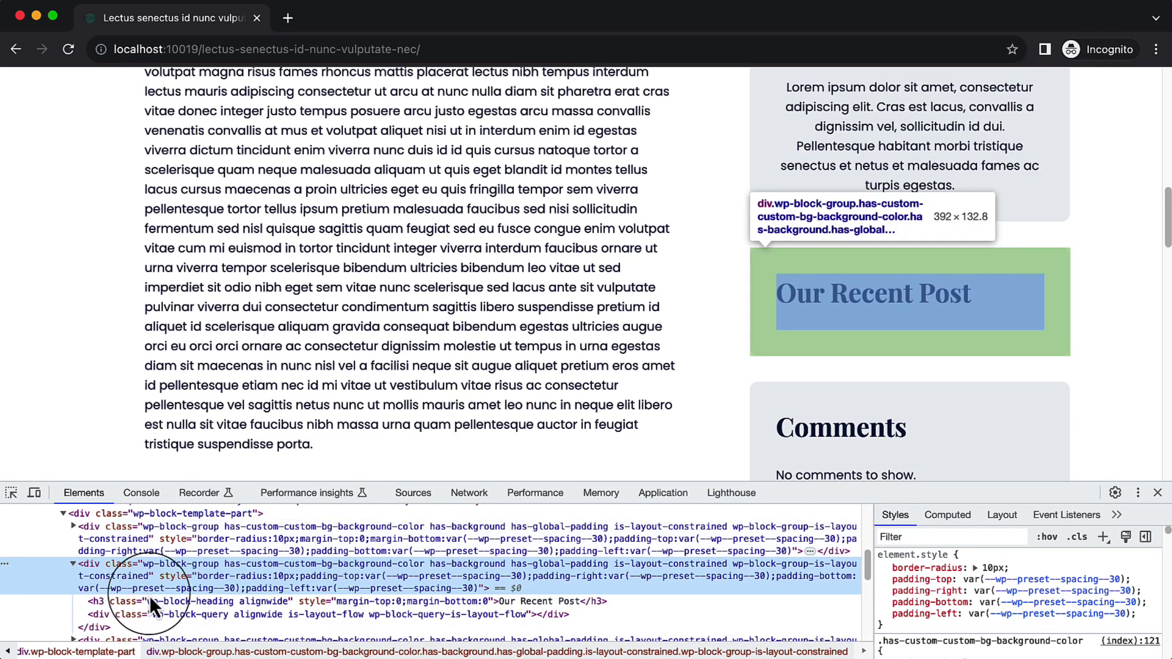
pyautogui.click(156, 614)
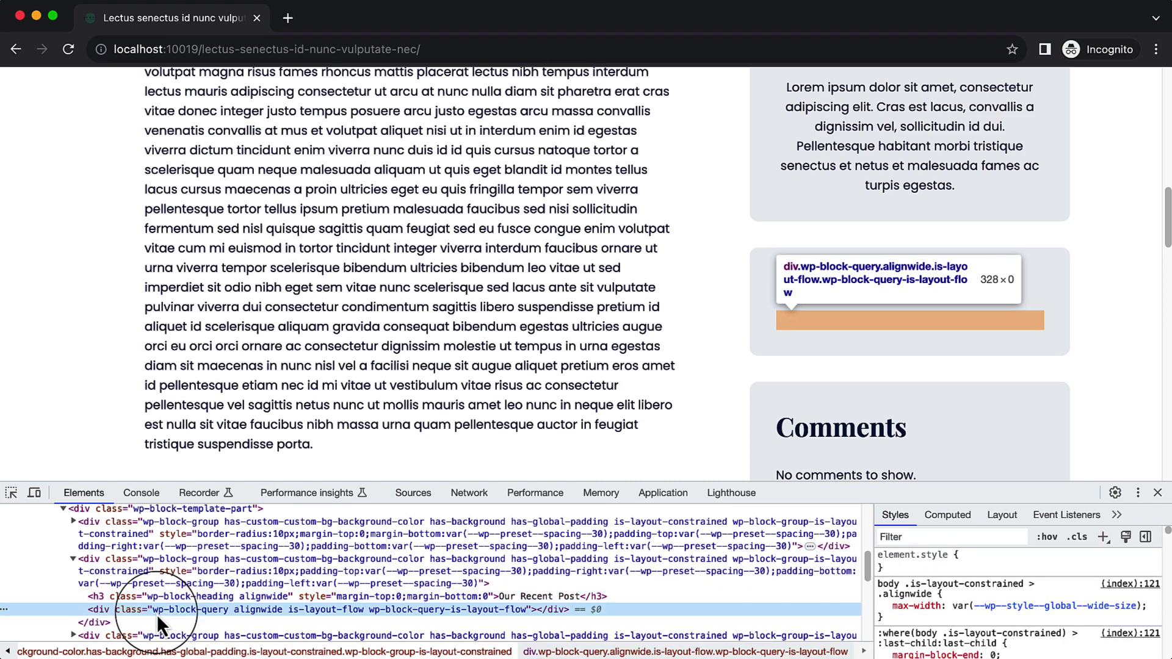
pyautogui.moveTo(889, 481); pyautogui.dragTo(879, 360)
pyautogui.scroll(-1, 952, 244)
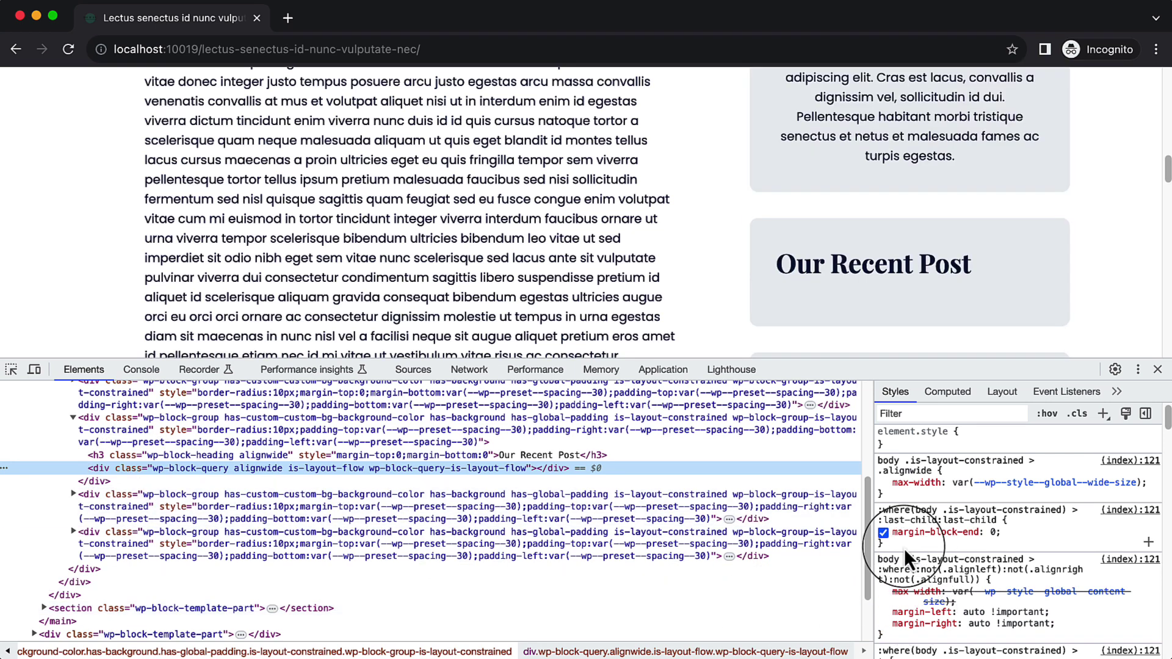
# Toggle the container's zero bottom-margin rule off and back on, then close DevTools.
pyautogui.click(883, 532)
pyautogui.click(883, 533)
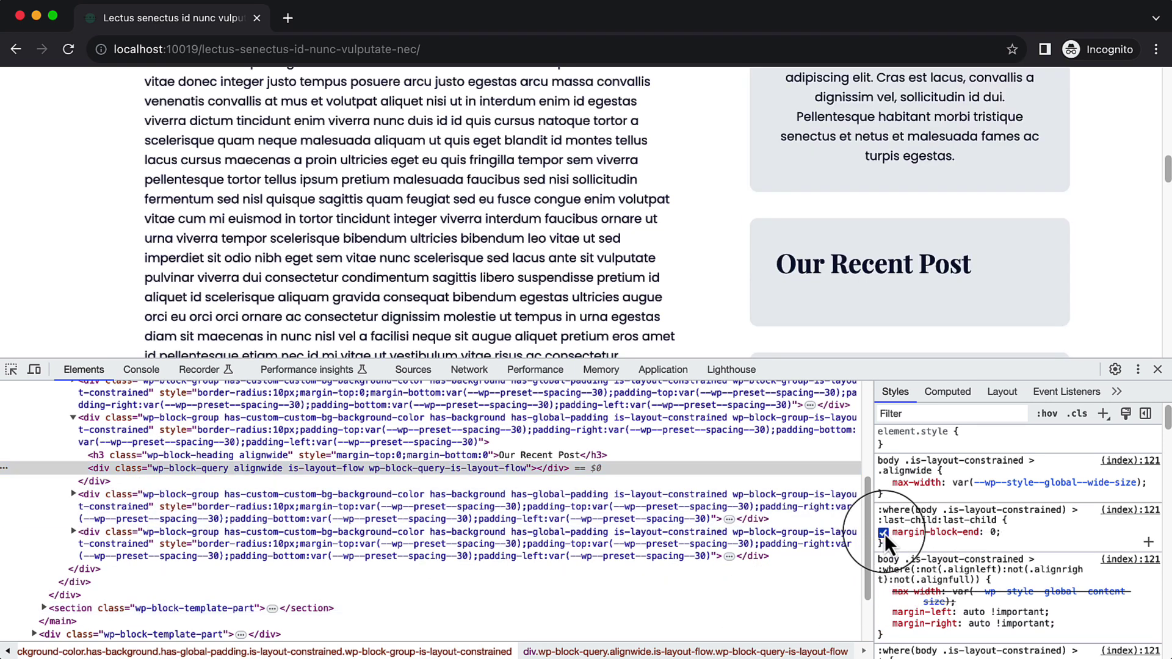
pyautogui.click(883, 533)
pyautogui.click(883, 532)
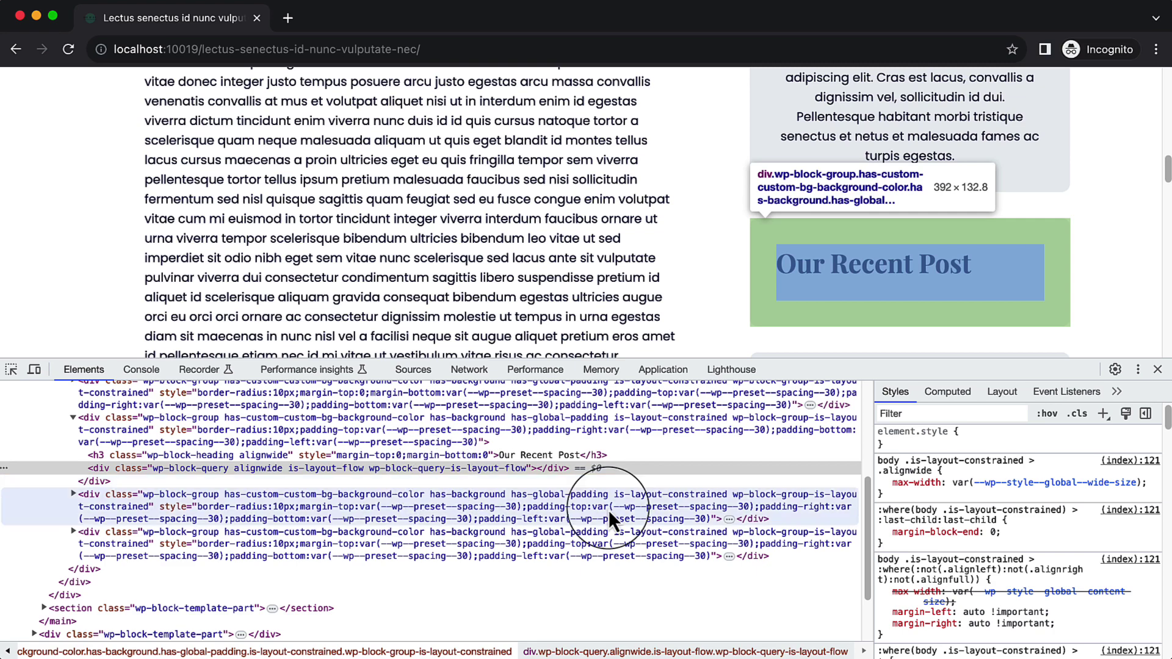
pyautogui.scroll(-3, 910, 575)
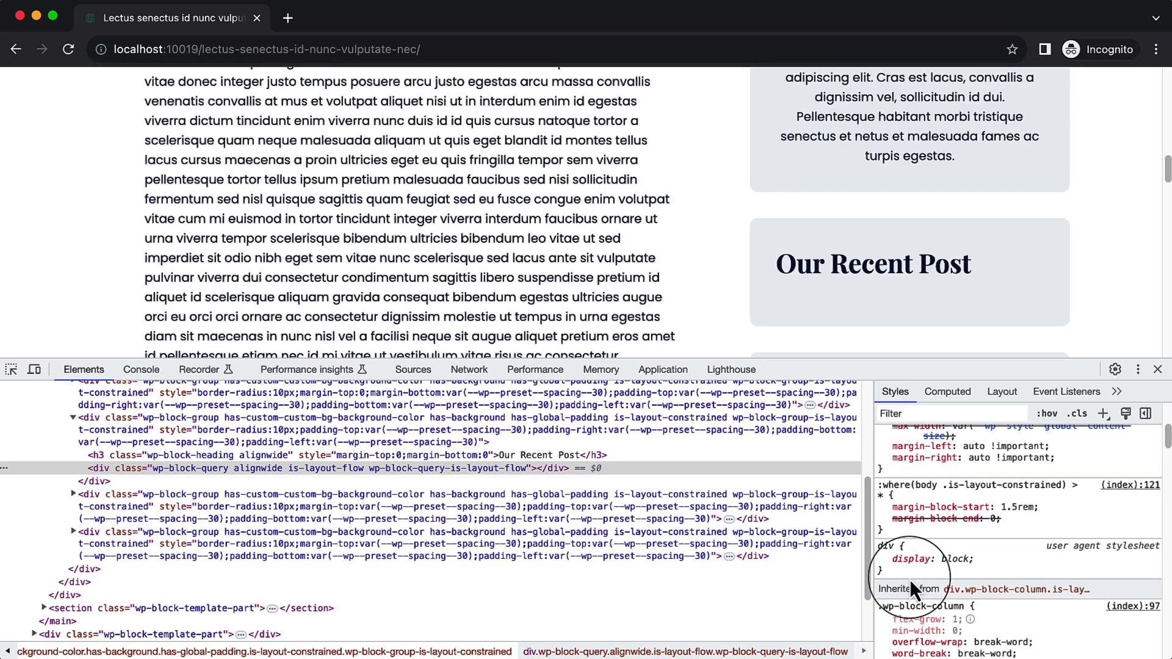
pyautogui.scroll(3, 909, 580)
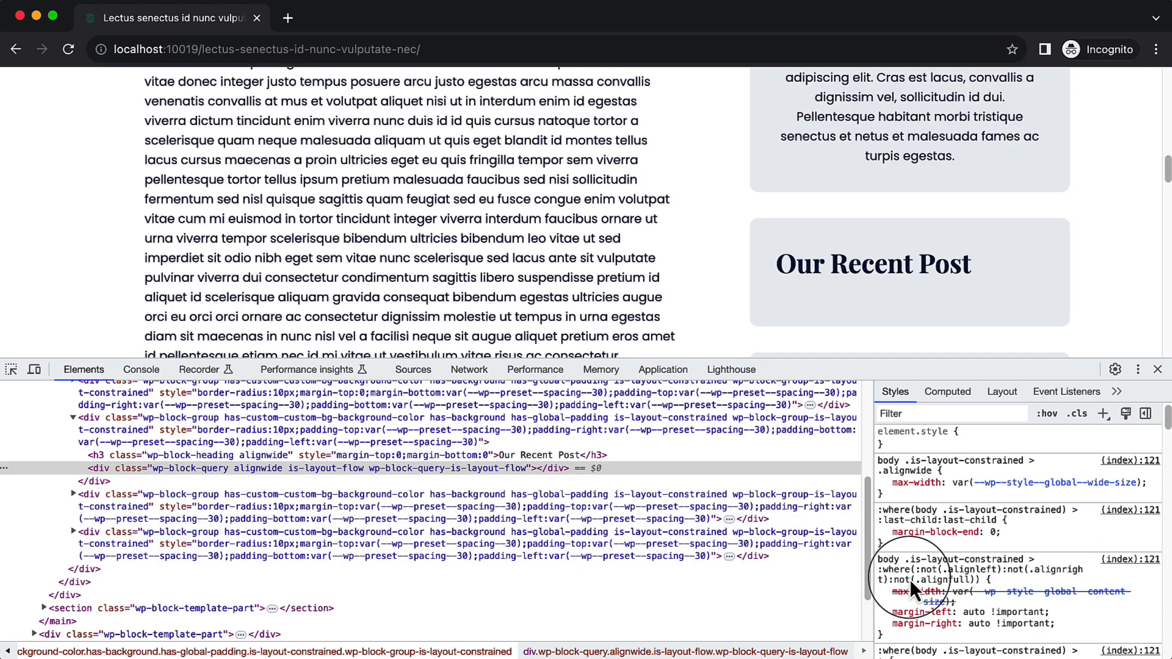
pyautogui.click(1157, 370)
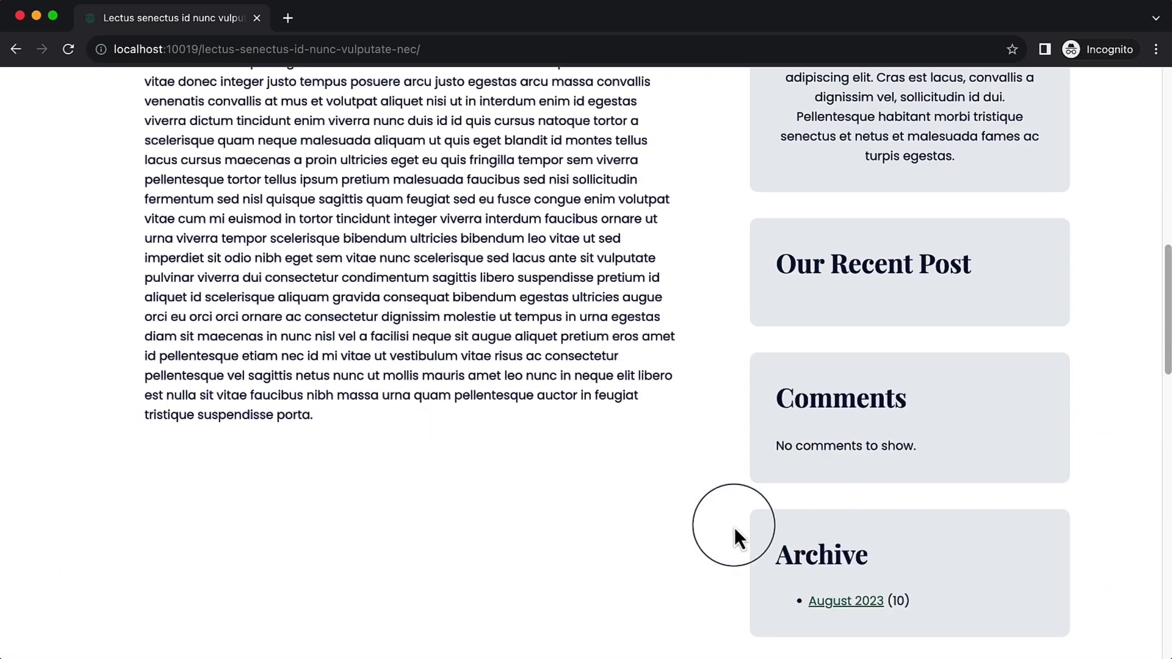
# Close the incognito window, then try and revert content width on the Query Loop's Post Template.
pyautogui.click(20, 15)
pyautogui.scroll(-10, 553, 411)
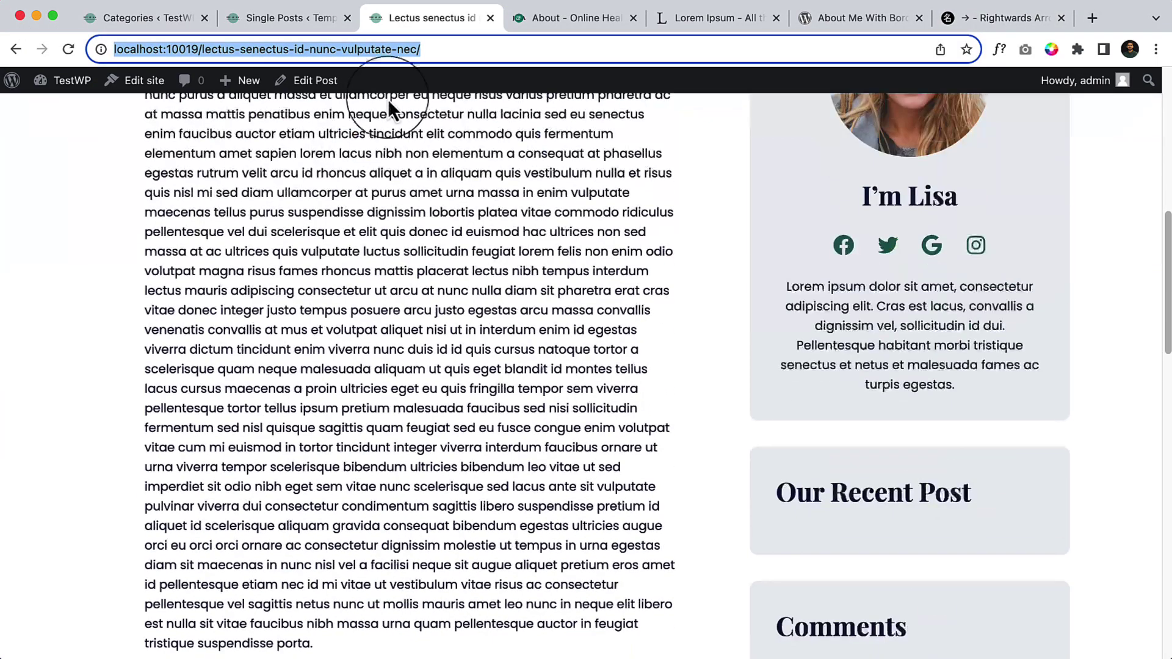
pyautogui.click(279, 16)
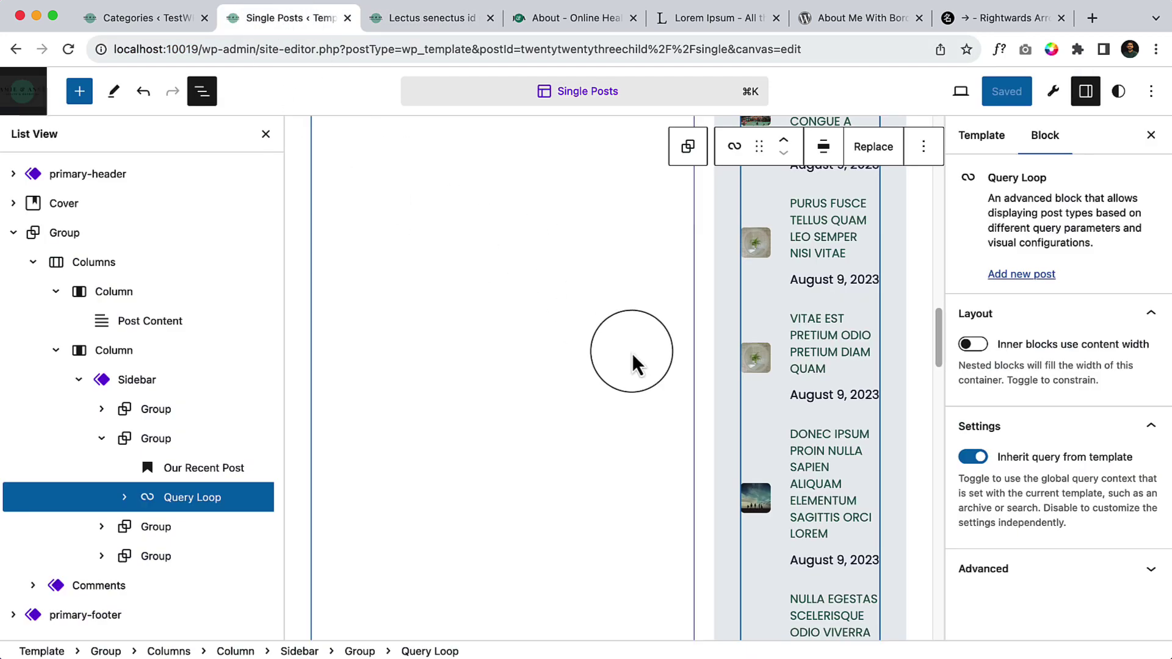
pyautogui.click(127, 498)
pyautogui.click(220, 529)
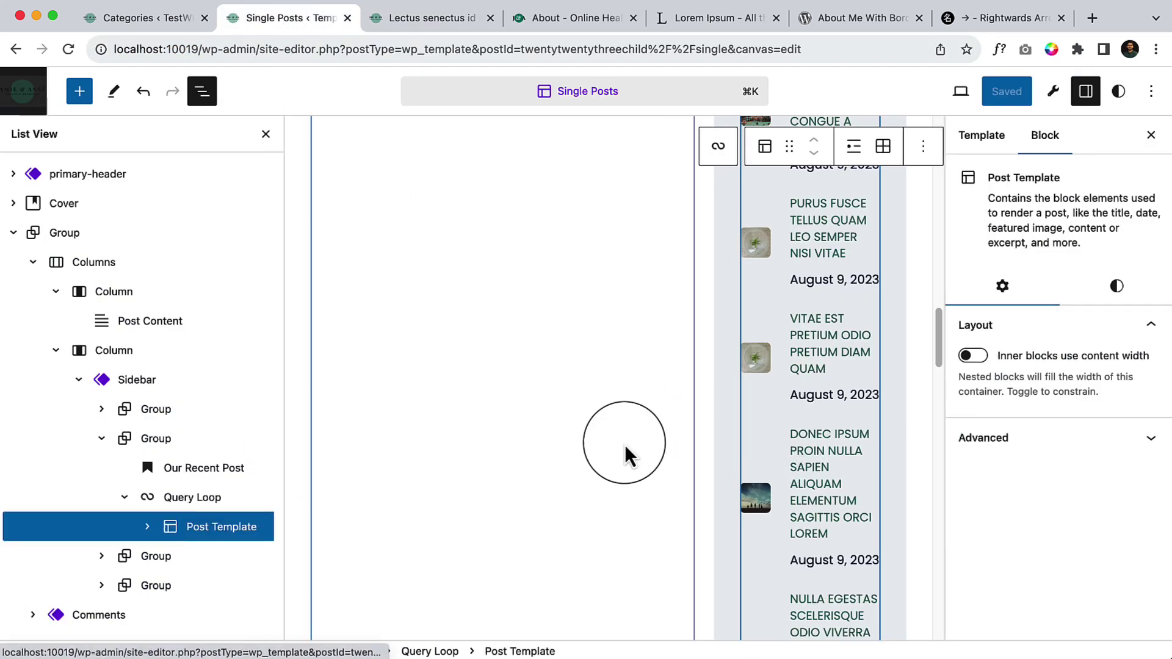
pyautogui.click(971, 356)
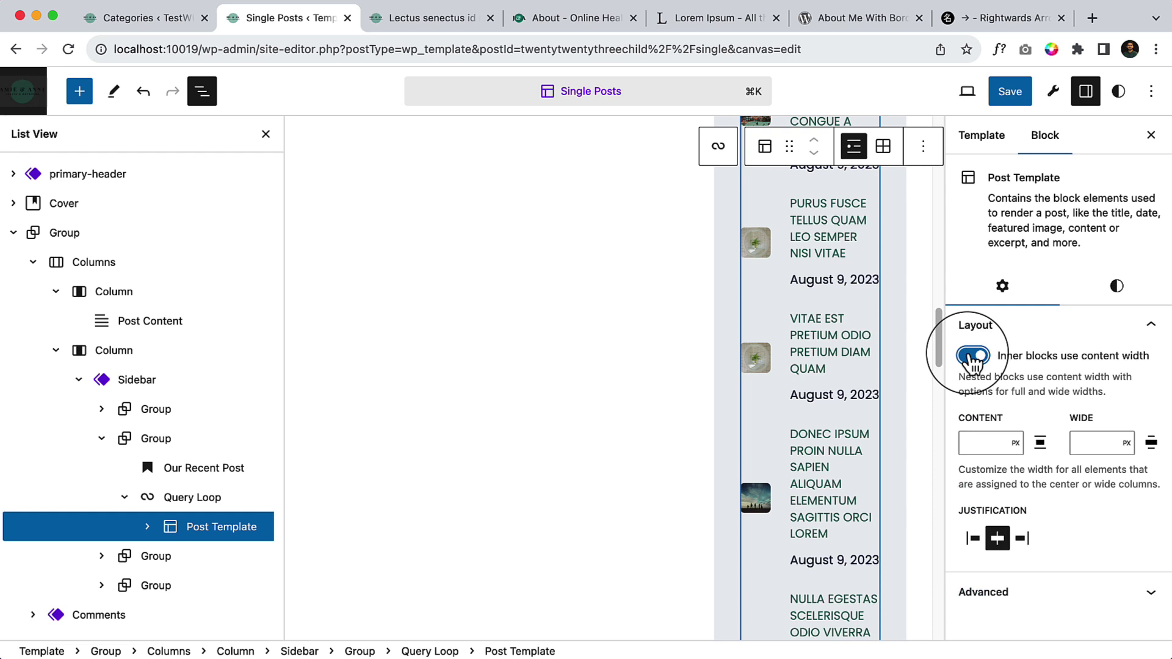
pyautogui.click(971, 356)
# Review the Post Template's Columns and the sidebar groups, then save the Single Posts template.
pyautogui.click(147, 526)
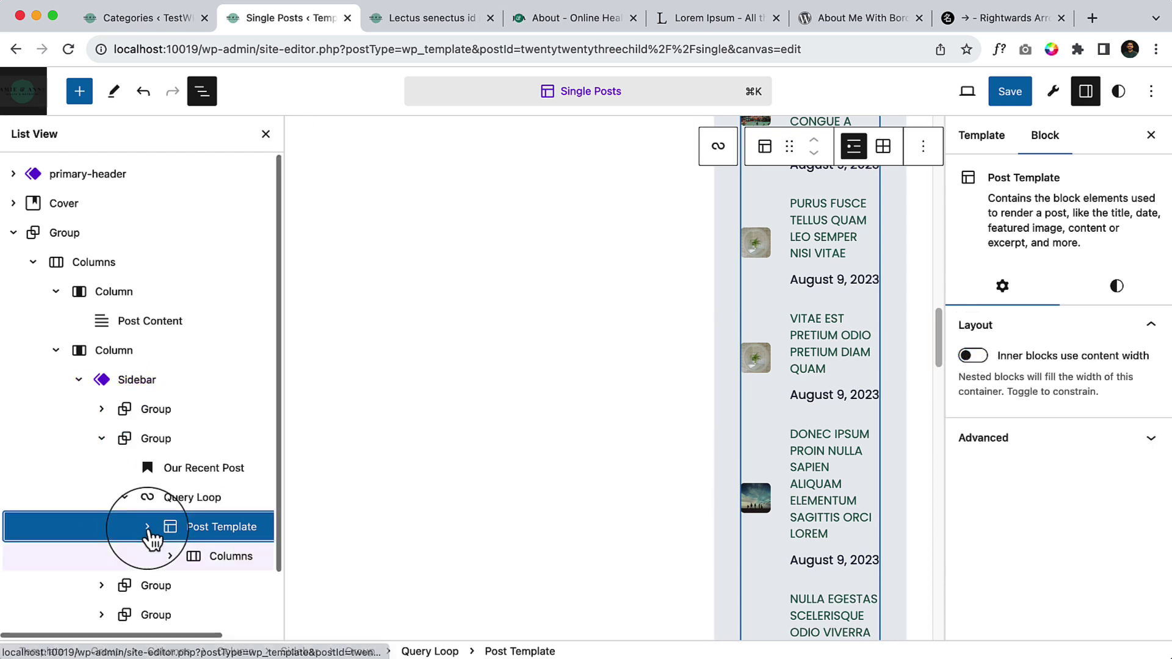
pyautogui.click(226, 557)
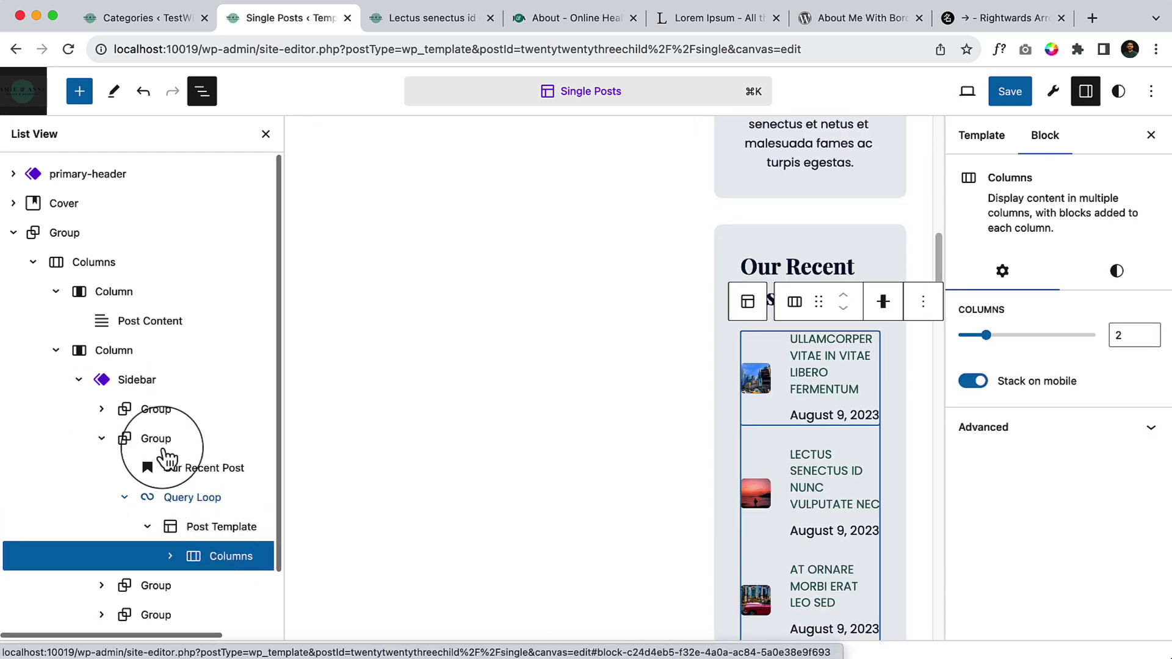
pyautogui.click(160, 410)
pyautogui.click(163, 440)
pyautogui.click(185, 467)
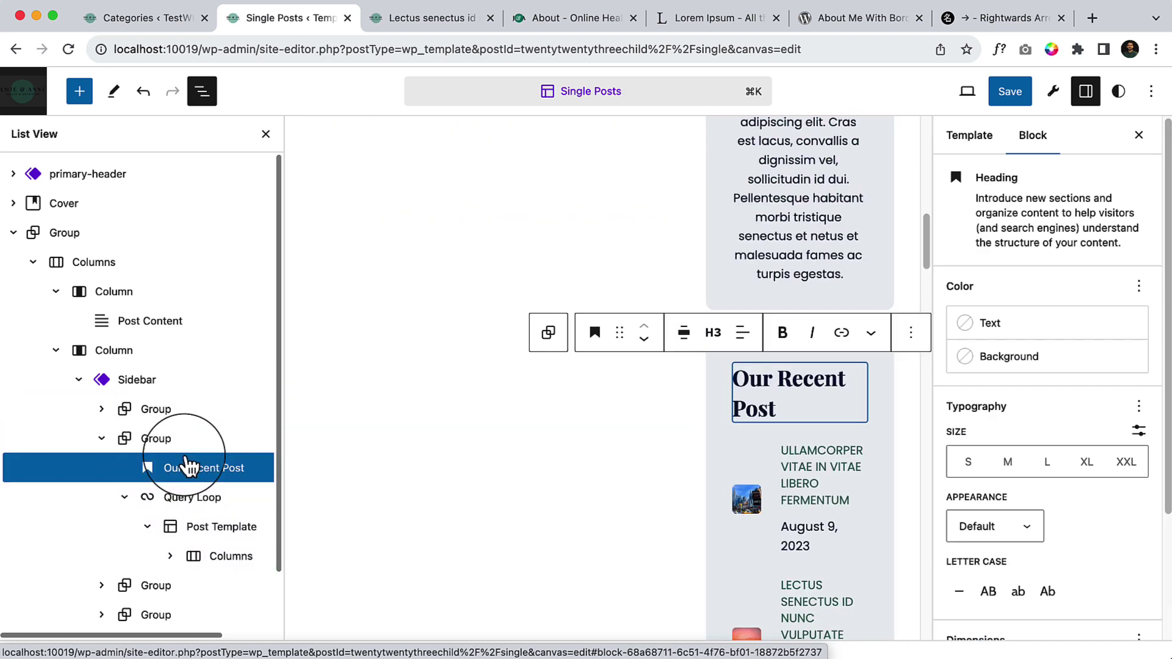
pyautogui.click(186, 496)
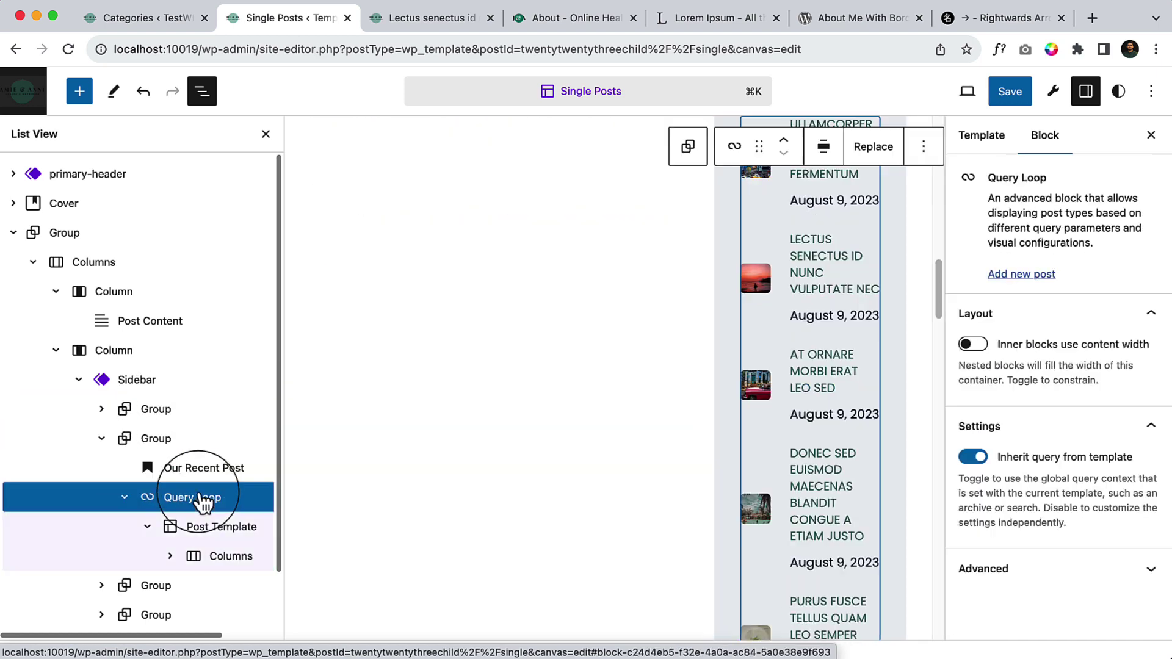
pyautogui.click(1027, 93)
pyautogui.click(427, 19)
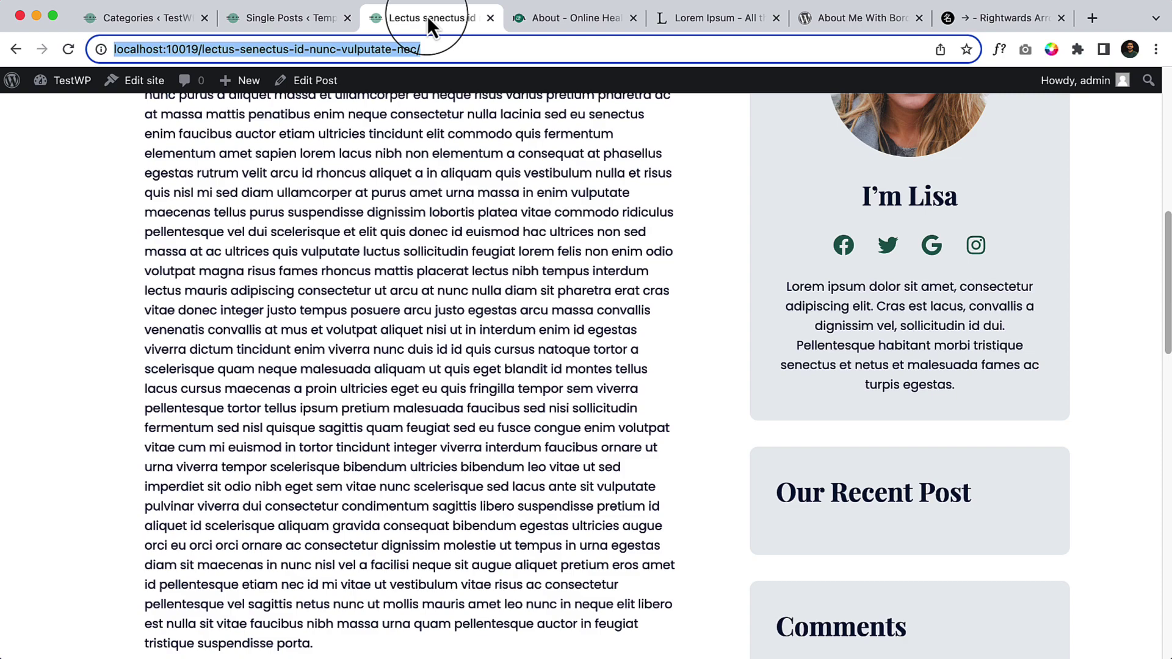
pyautogui.click(149, 116)
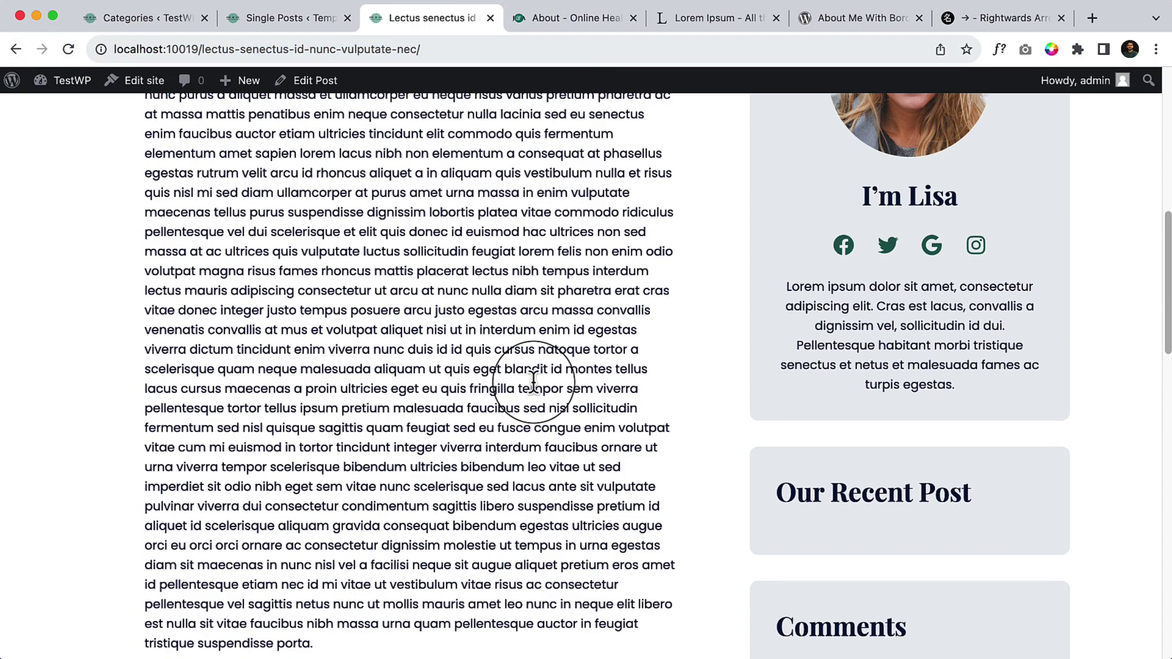
pyautogui.scroll(-7, 534, 383)
pyautogui.scroll(5, 534, 384)
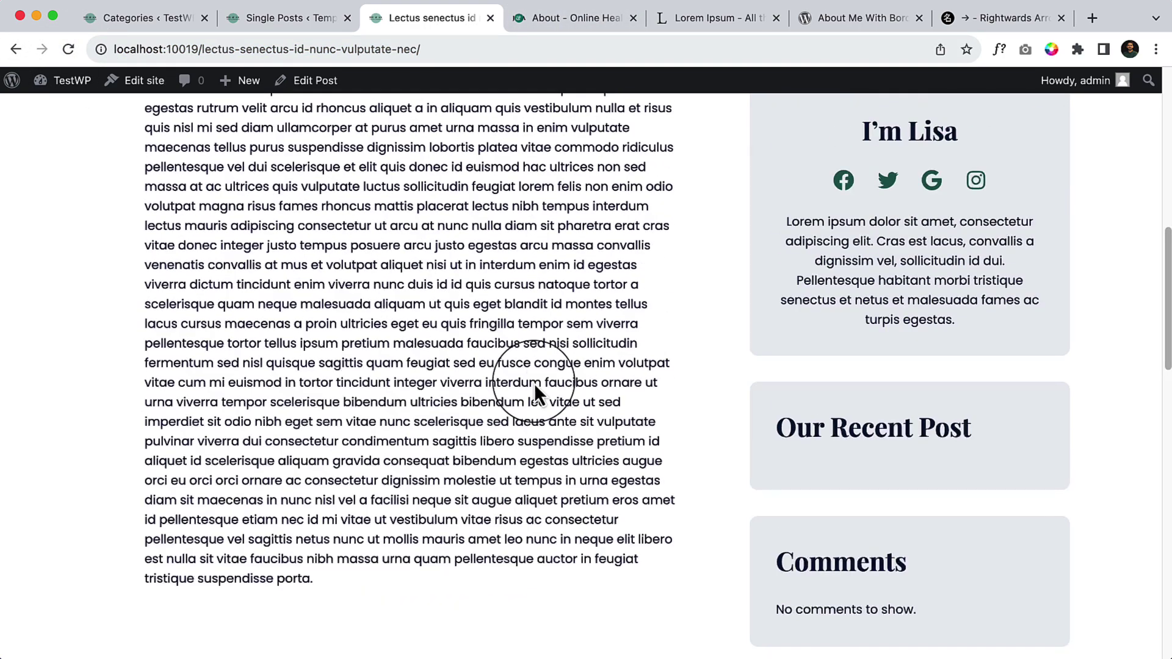
pyautogui.scroll(10, 534, 383)
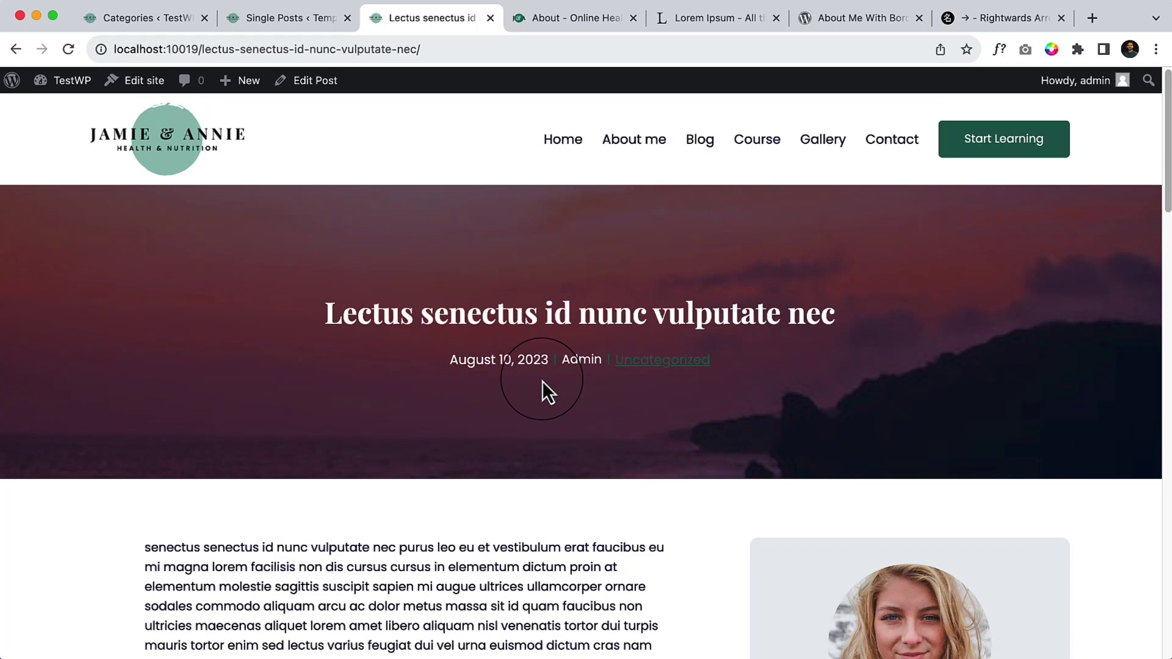
pyautogui.scroll(-15, 542, 381)
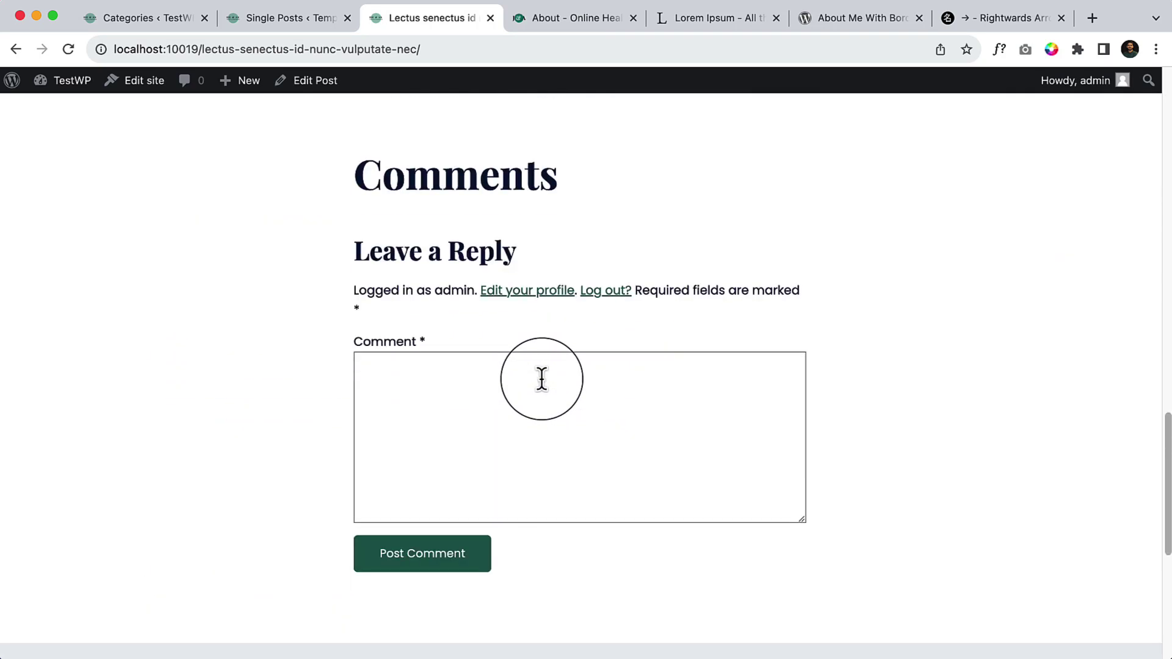
pyautogui.scroll(-6, 542, 378)
pyautogui.scroll(-1, 714, 421)
pyautogui.scroll(15, 722, 421)
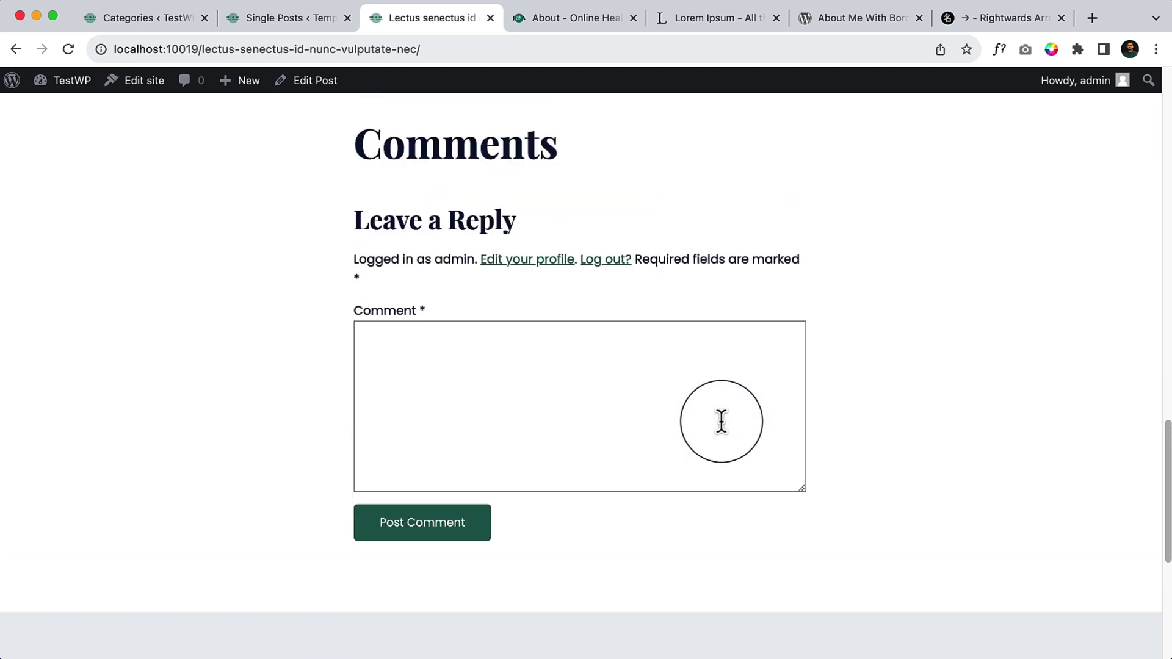
pyautogui.scroll(2, 721, 423)
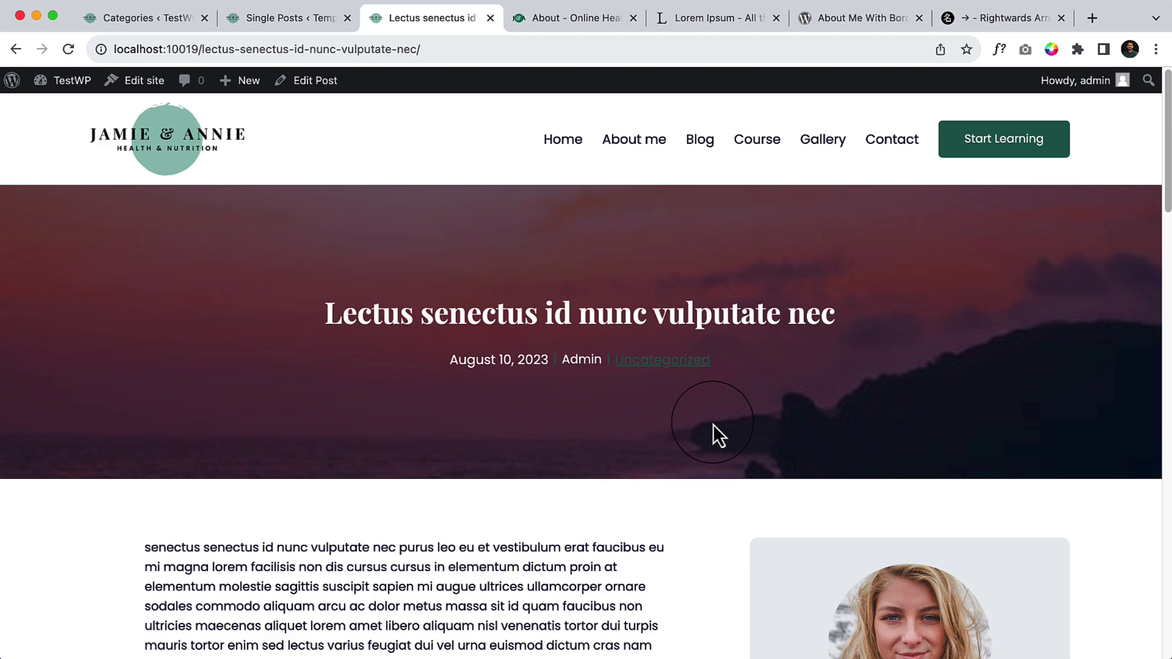
# Go to the live site's Blog page and scroll through its posts.
pyautogui.click(710, 145)
pyautogui.scroll(-20, 517, 410)
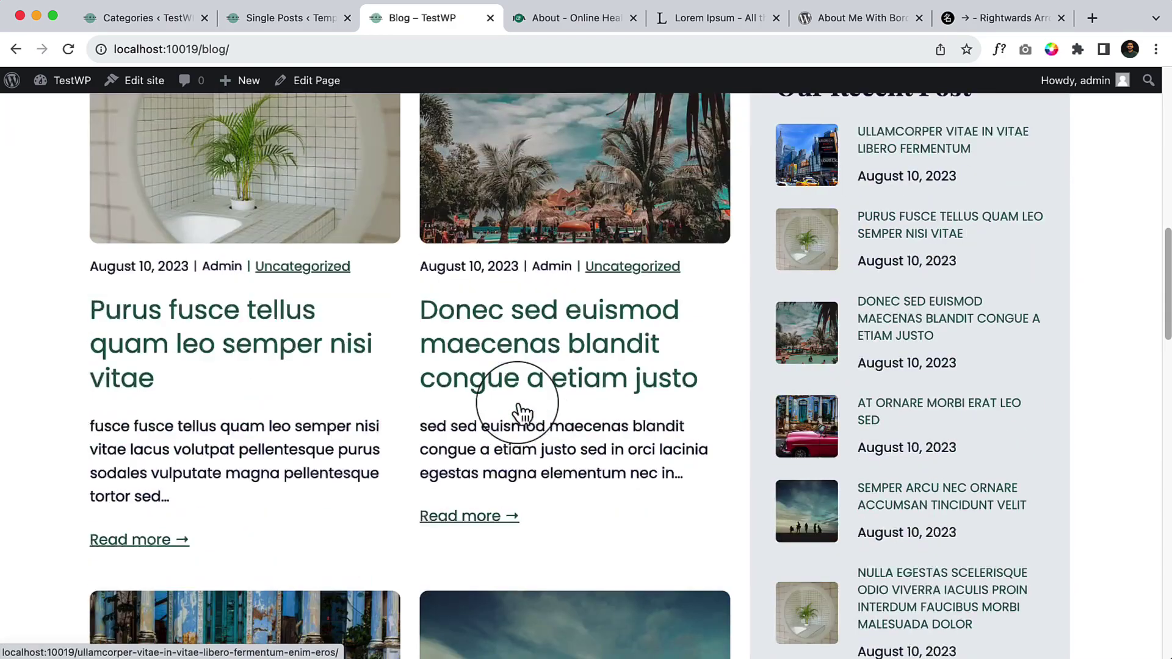
pyautogui.scroll(-10, 518, 404)
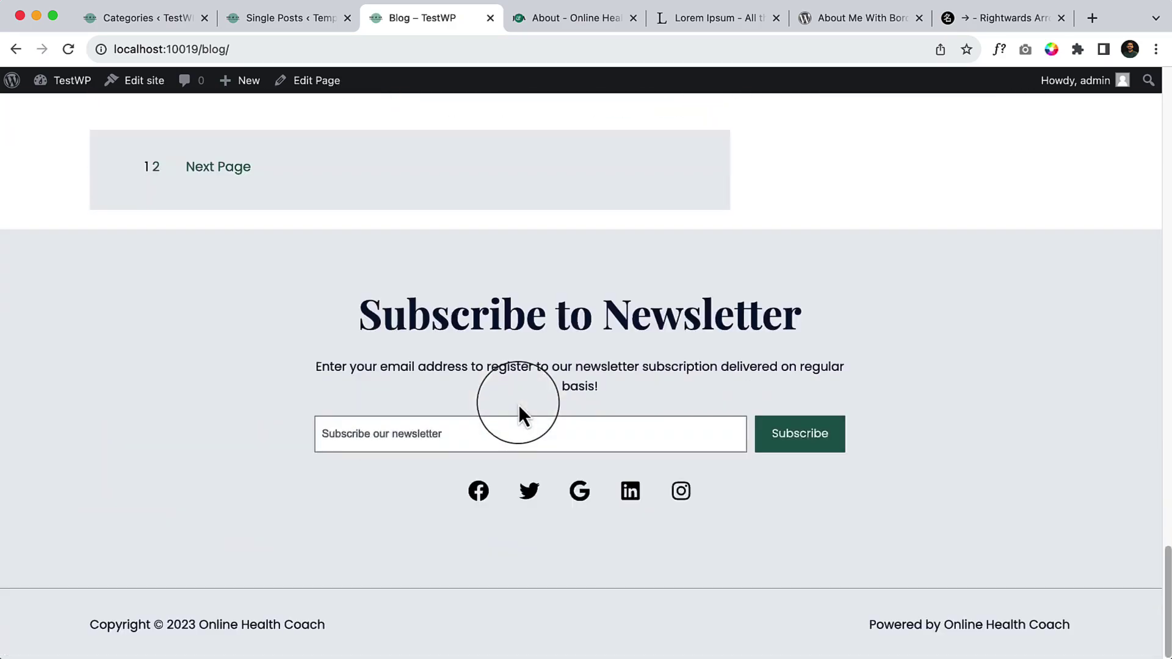
pyautogui.scroll(20, 518, 404)
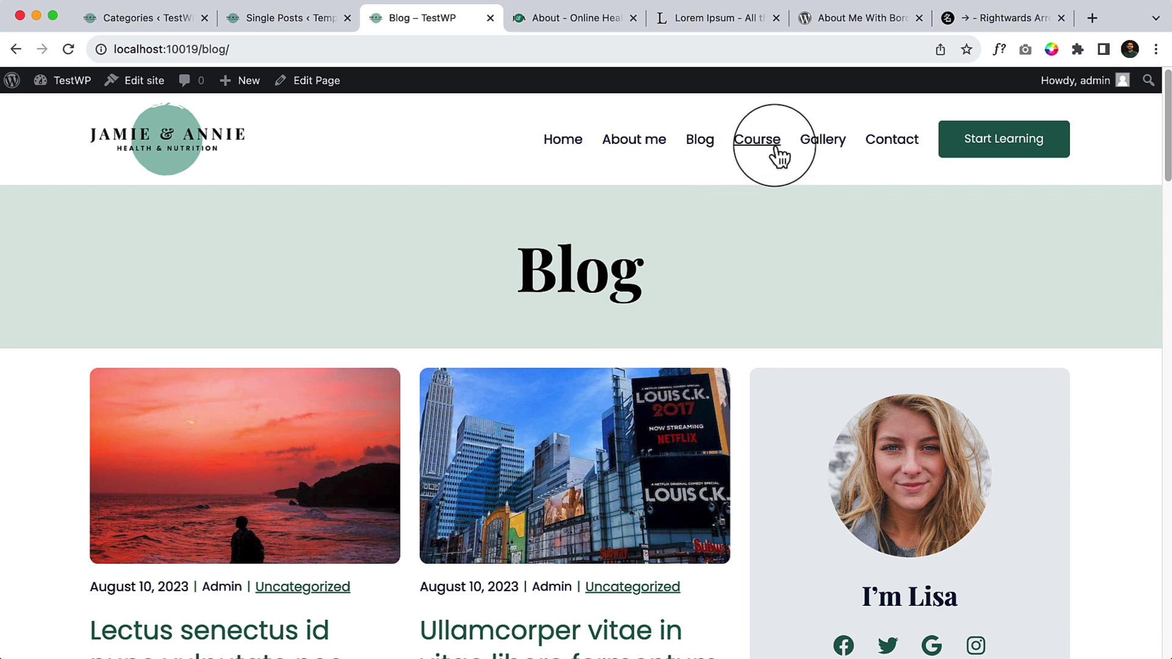
# Follow the Course link, then view the Contact and About me pages from the navigation.
pyautogui.click(772, 149)
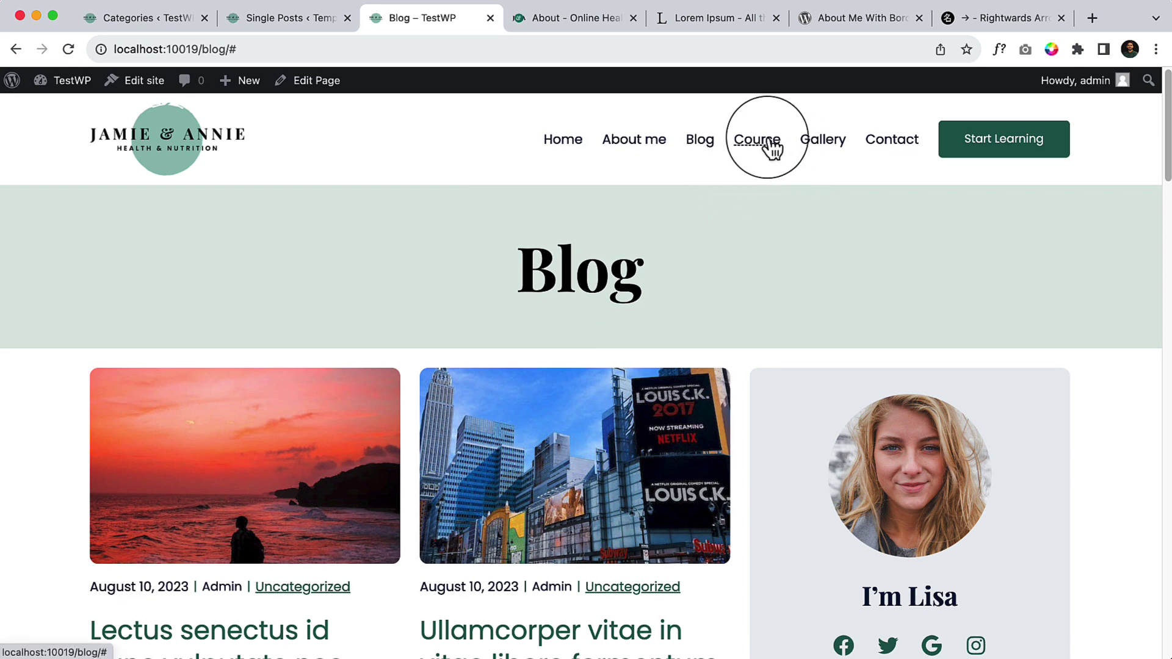
pyautogui.click(871, 144)
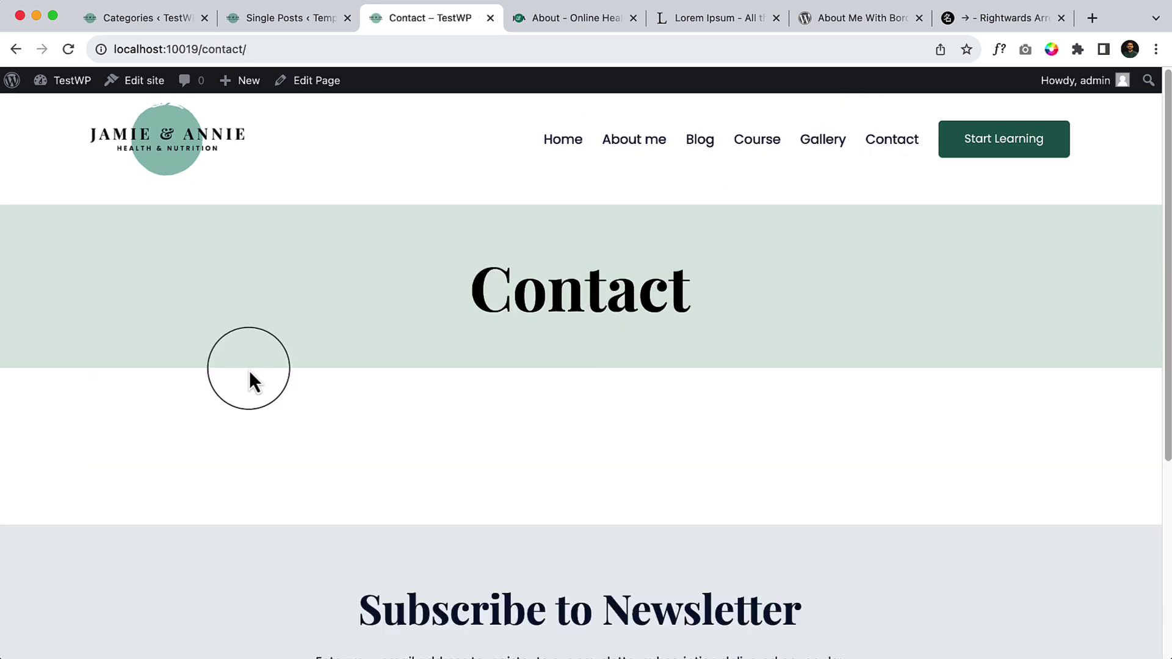
pyautogui.scroll(-10, 541, 463)
pyautogui.scroll(10, 541, 463)
pyautogui.moveTo(503, 356); pyautogui.dragTo(589, 228)
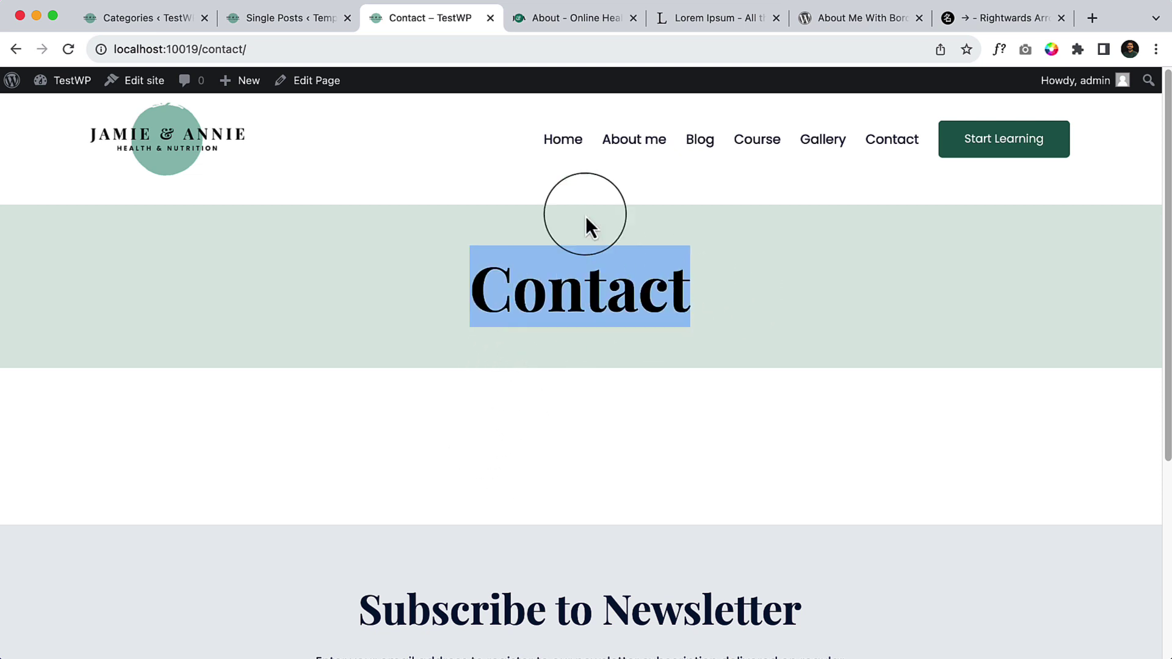
pyautogui.click(621, 156)
# Return to Blog, then browse the home page with its 'Live a Healthy Life. Learn From Experts.' hero.
pyautogui.click(689, 145)
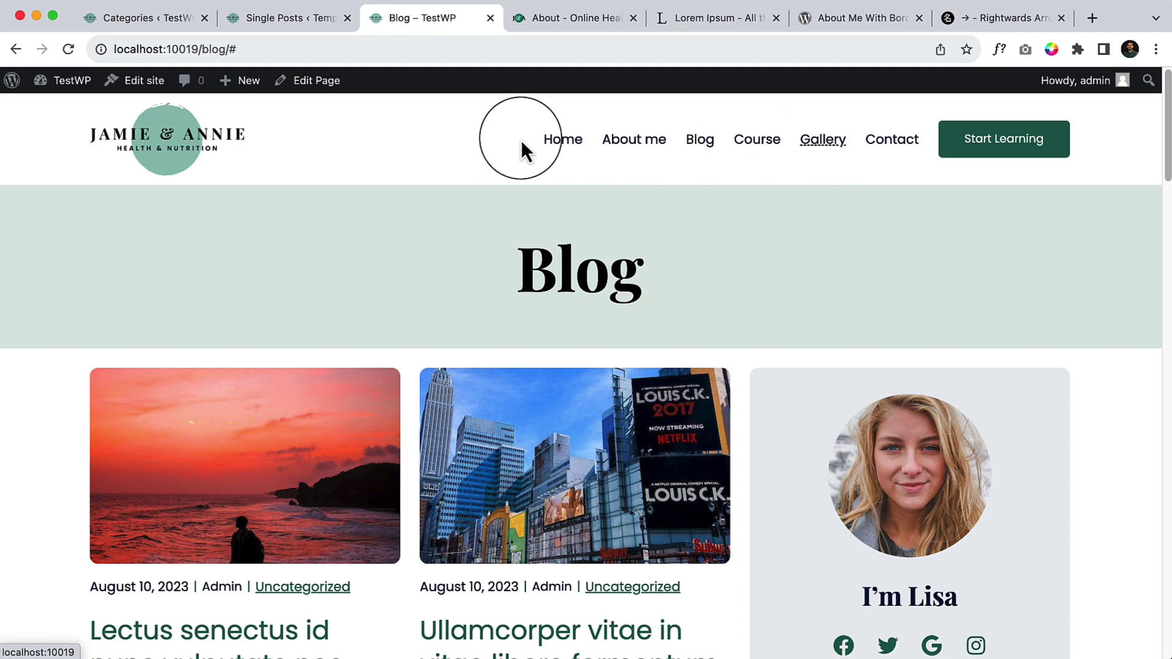
pyautogui.click(549, 146)
pyautogui.scroll(-20, 569, 423)
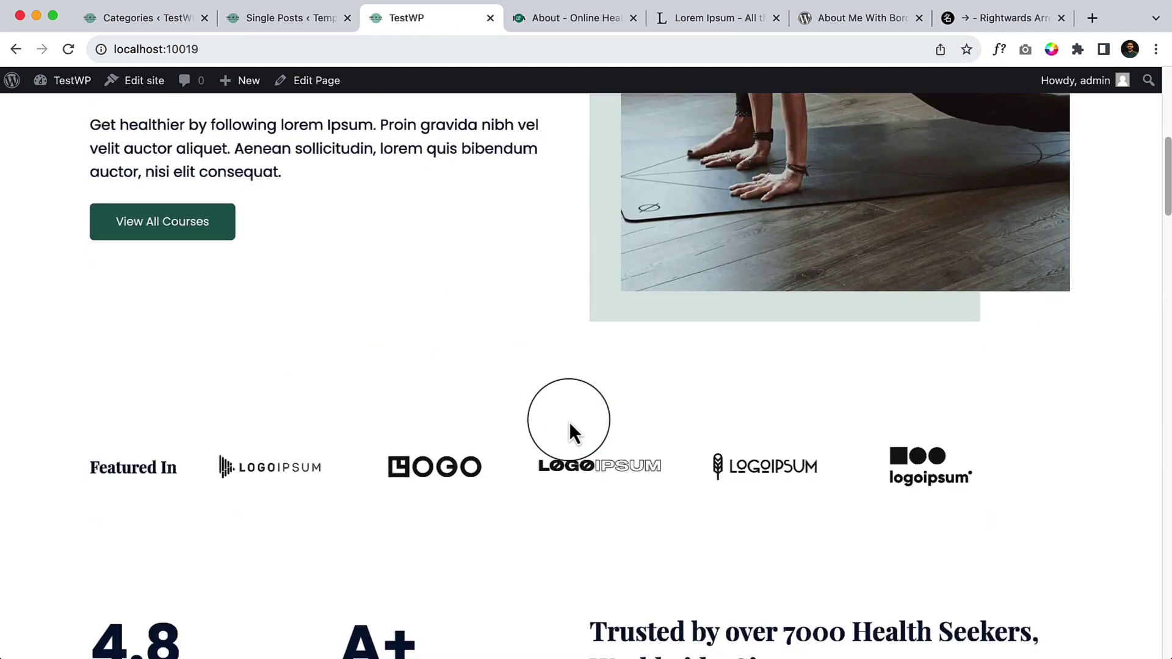
pyautogui.scroll(-10, 569, 422)
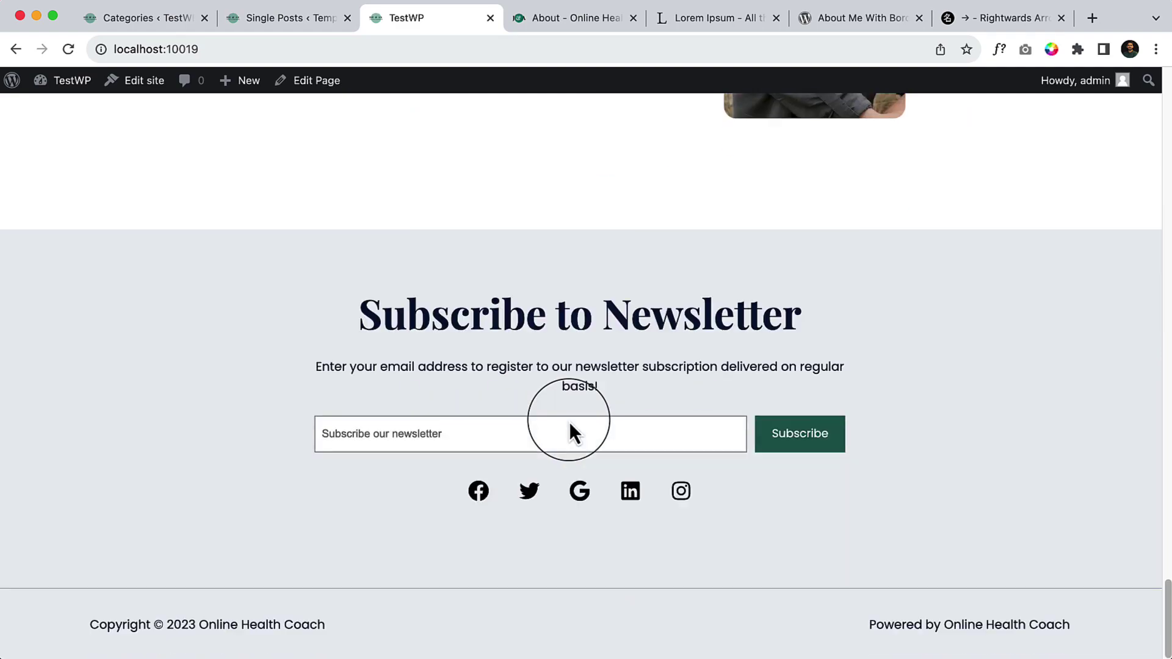
pyautogui.scroll(15, 569, 432)
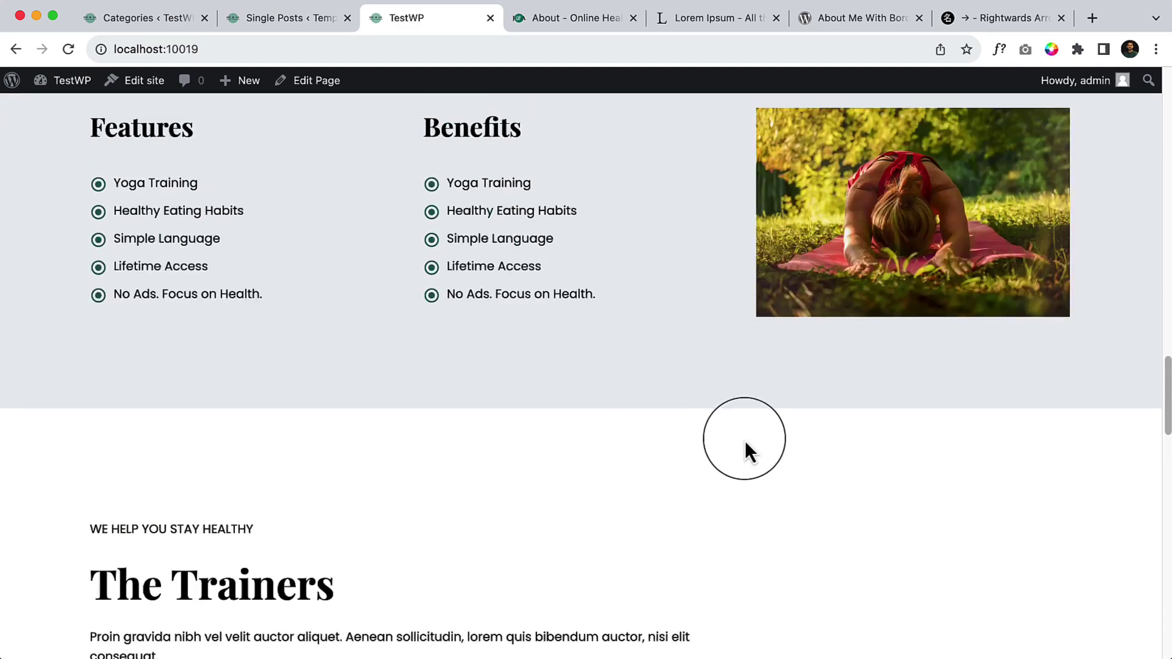
pyautogui.scroll(15, 822, 426)
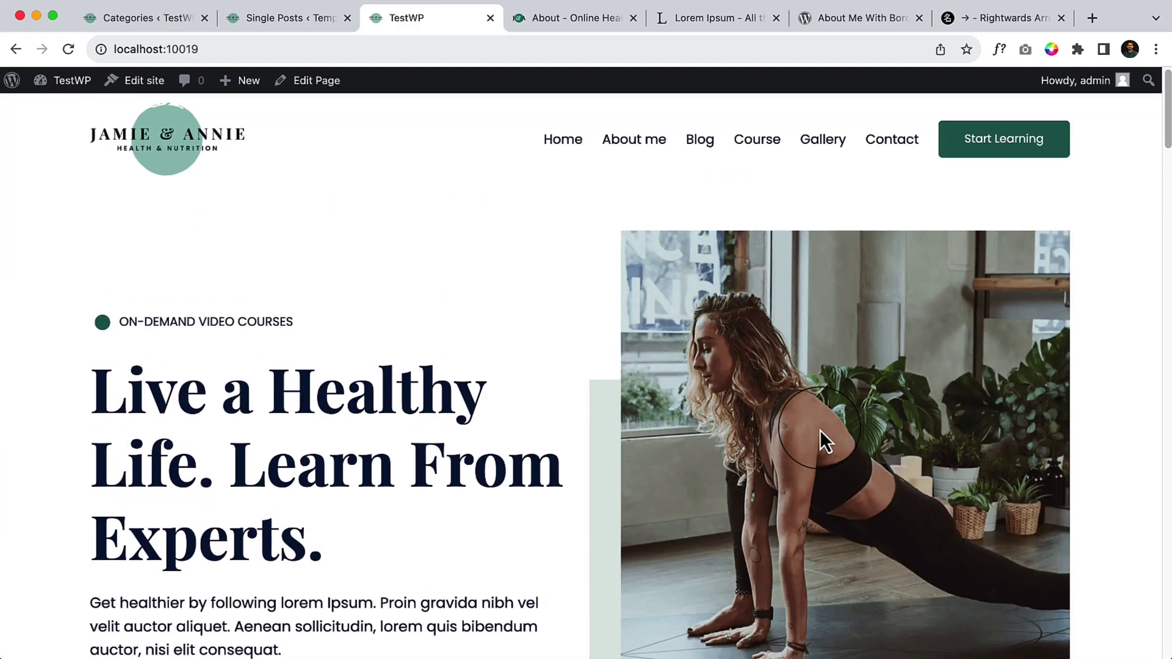